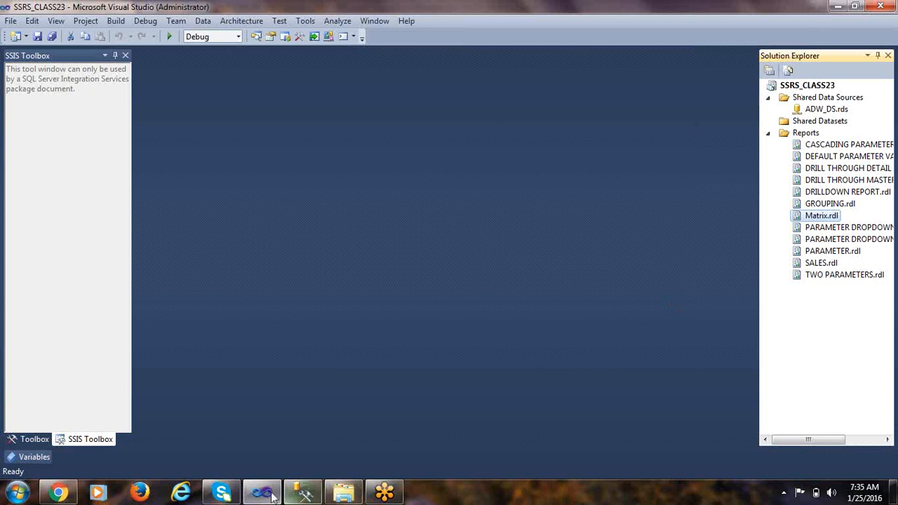
click(265, 495)
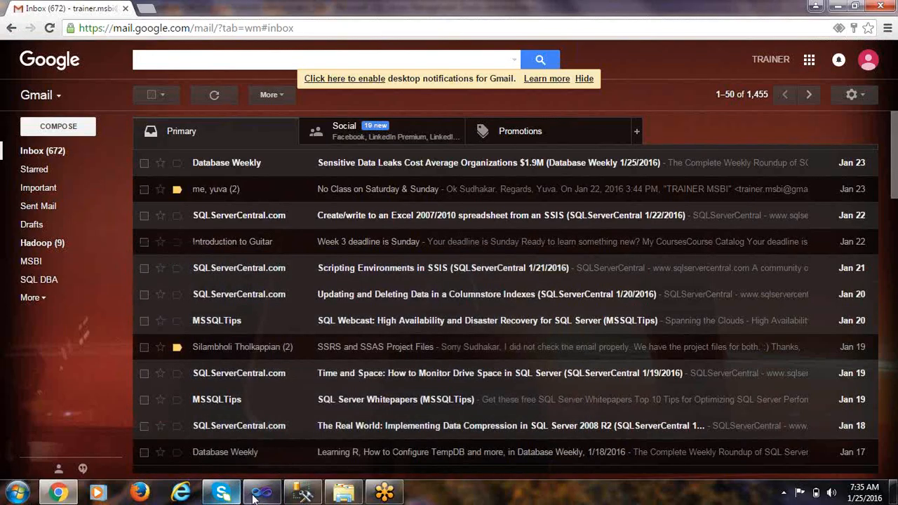
click(262, 493)
click(302, 493)
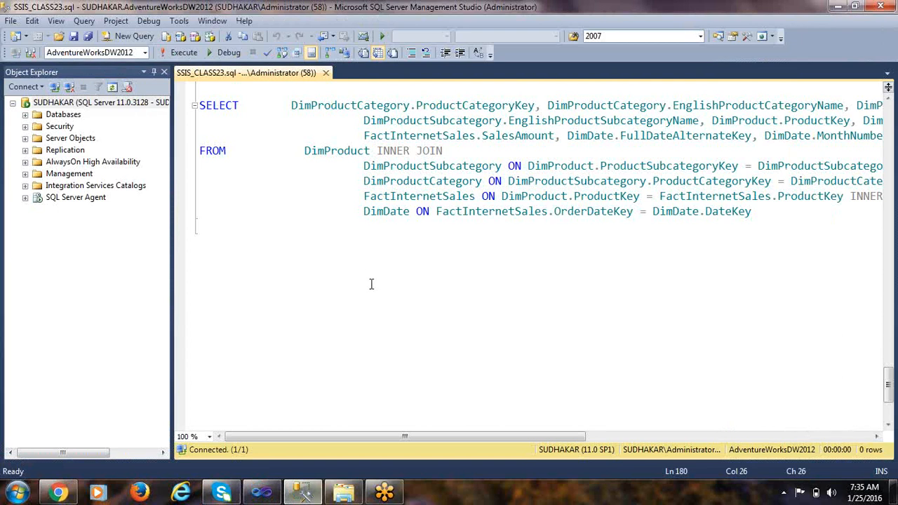
click(261, 493)
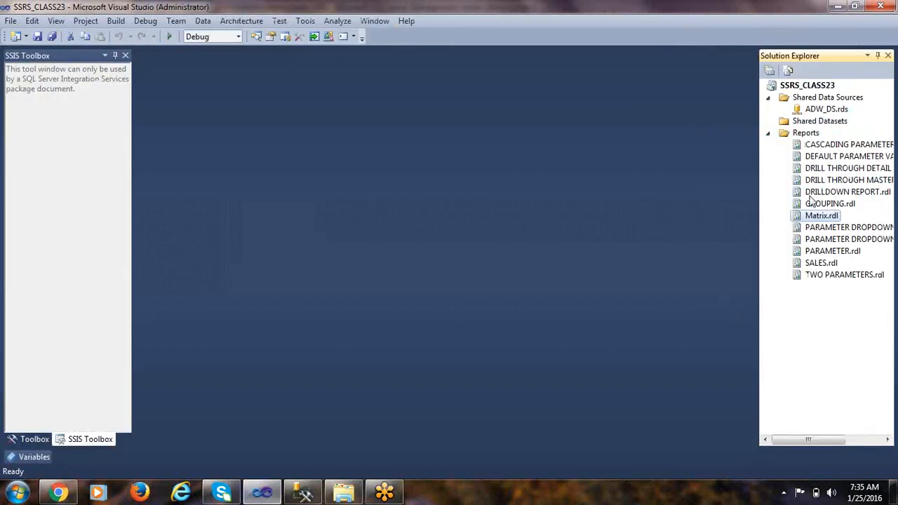
Step: Add a new empty report named "SUBREPORT WITH DETAIL DATA" to the project's Reports folder
right_click(809, 133)
mouse_move(741, 158)
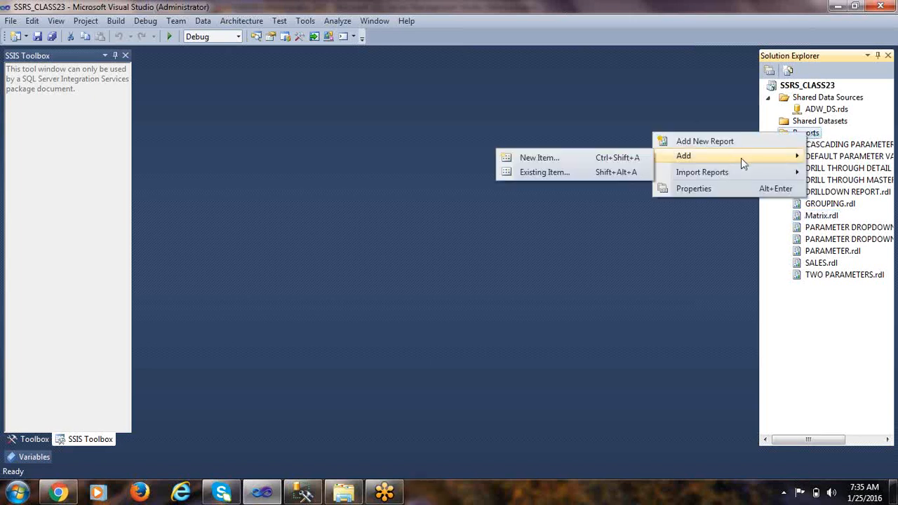
click(578, 157)
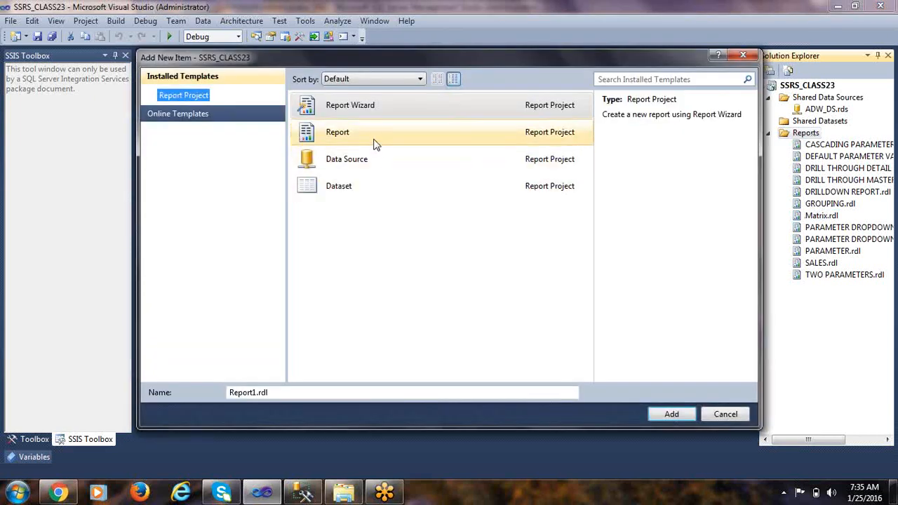
click(376, 144)
double_click(255, 393)
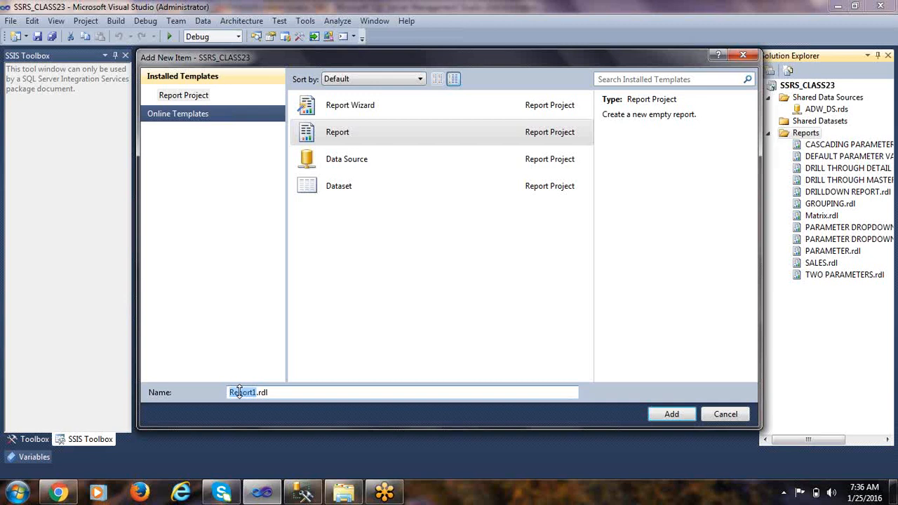
text(sub)
key(BackSpace)
key(BackSpace)
key(BackSpace)
text(SUB)
text(REPP)
key(BackSpace)
text(ORT WITH DETAIL DATA)
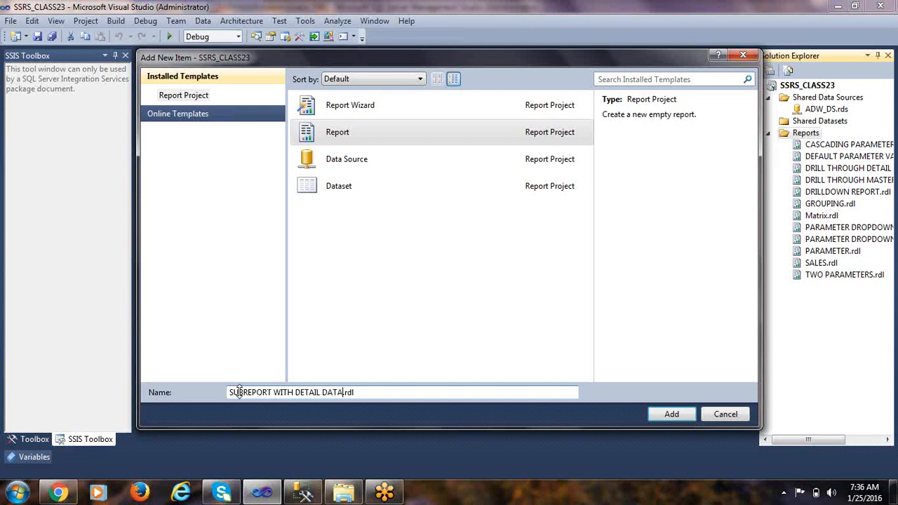
click(675, 420)
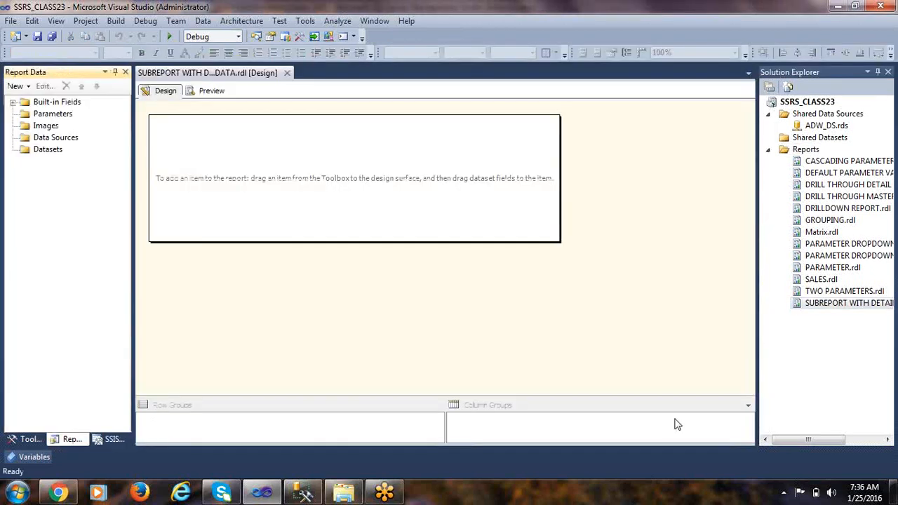
Step: Add a data source to the report that uses the shared data source reference ADW_DS
right_click(76, 139)
click(117, 147)
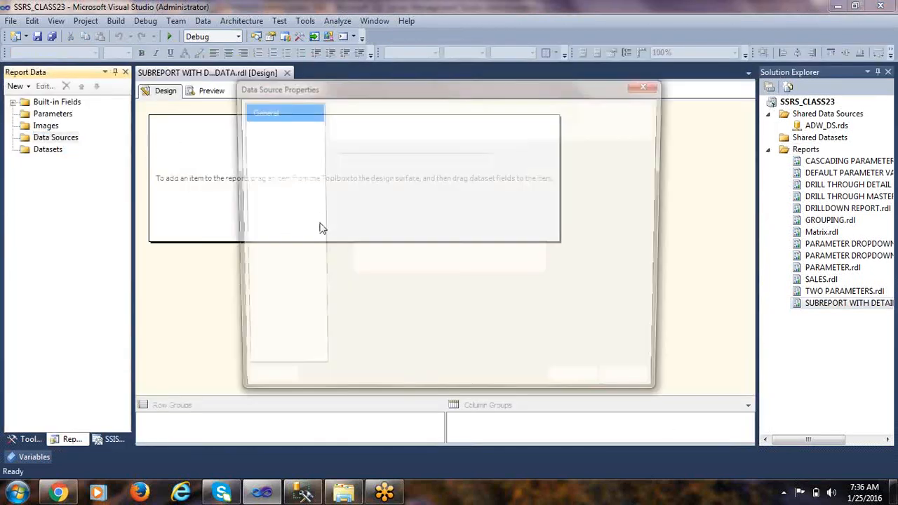
click(342, 290)
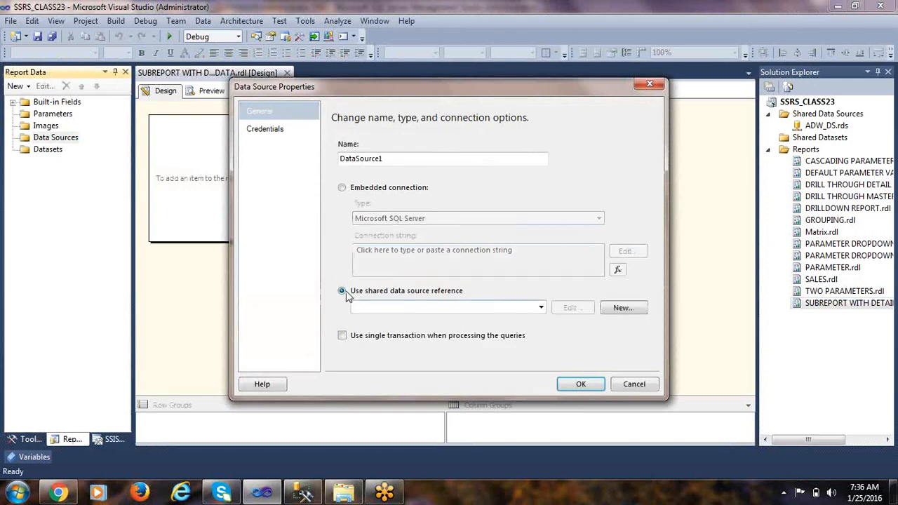
click(542, 309)
click(497, 317)
click(580, 384)
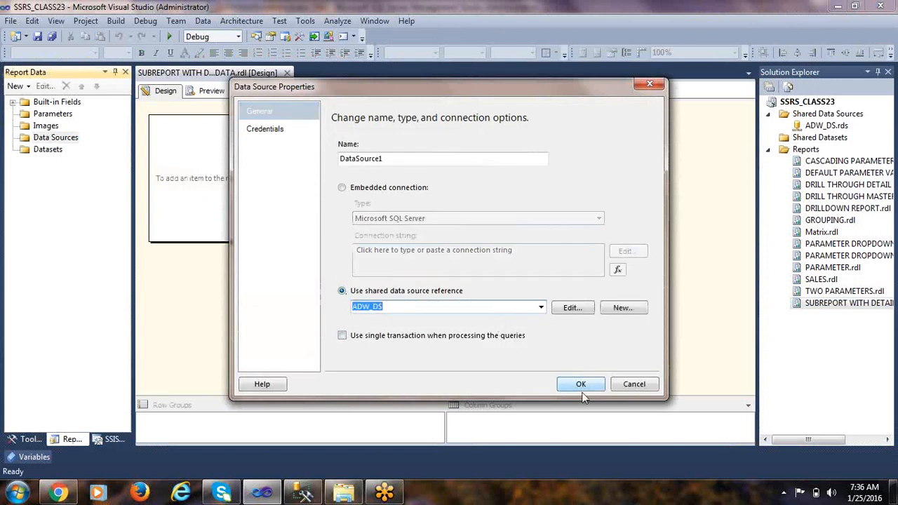
Step: Create a dataset embedded in the report on DataSource1 and open its query designer maximized in text mode
right_click(46, 161)
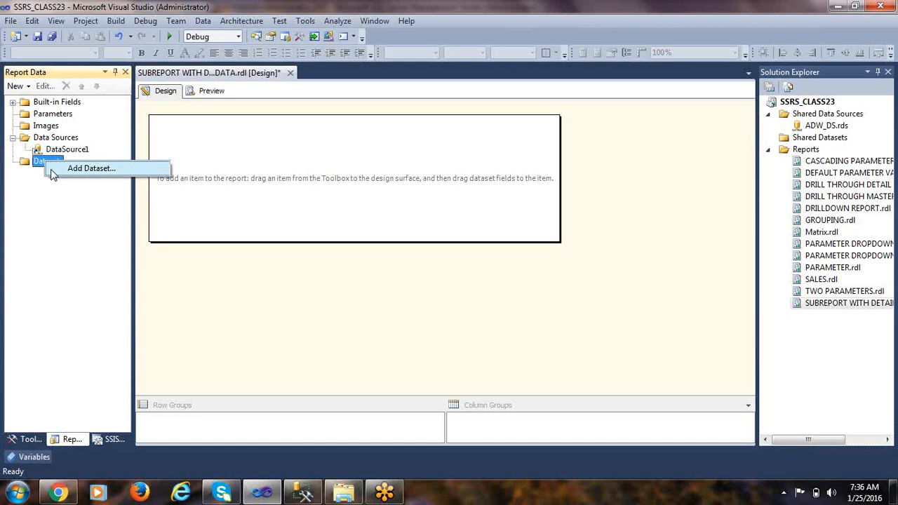
click(93, 172)
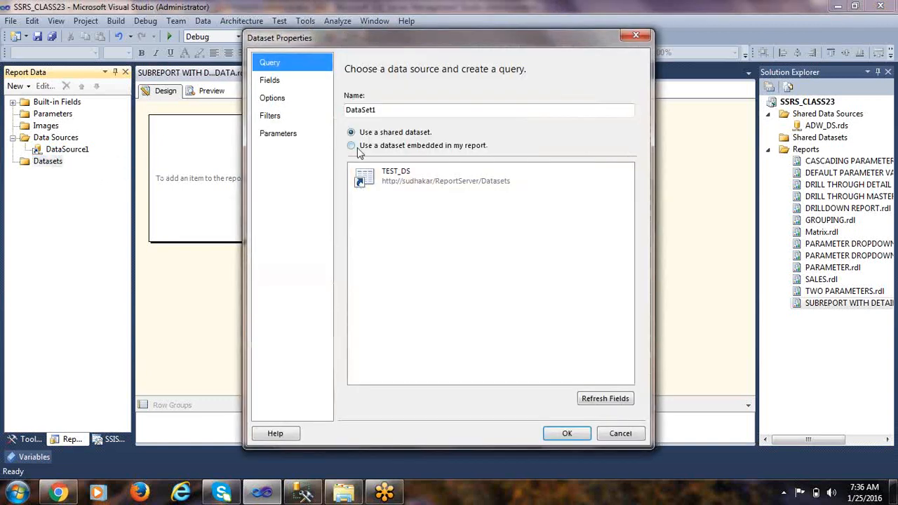
click(351, 145)
click(400, 183)
click(393, 196)
click(412, 302)
click(485, 364)
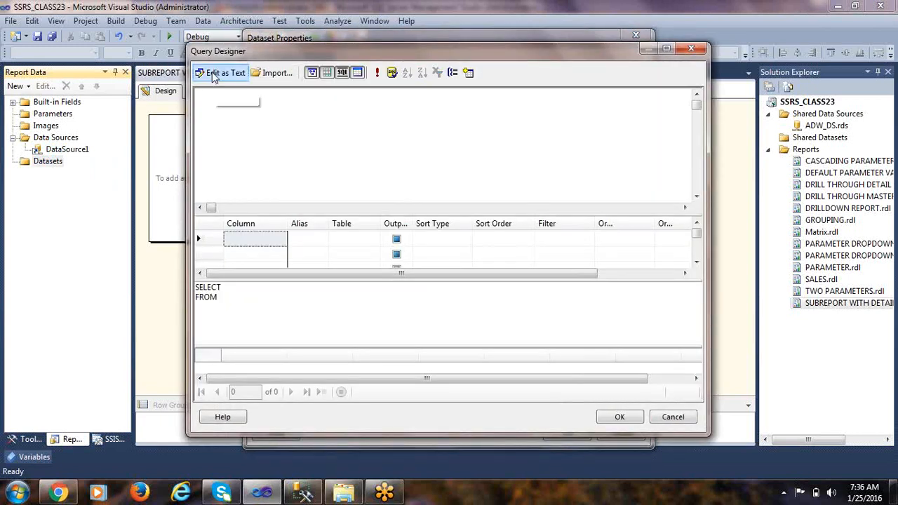
click(226, 74)
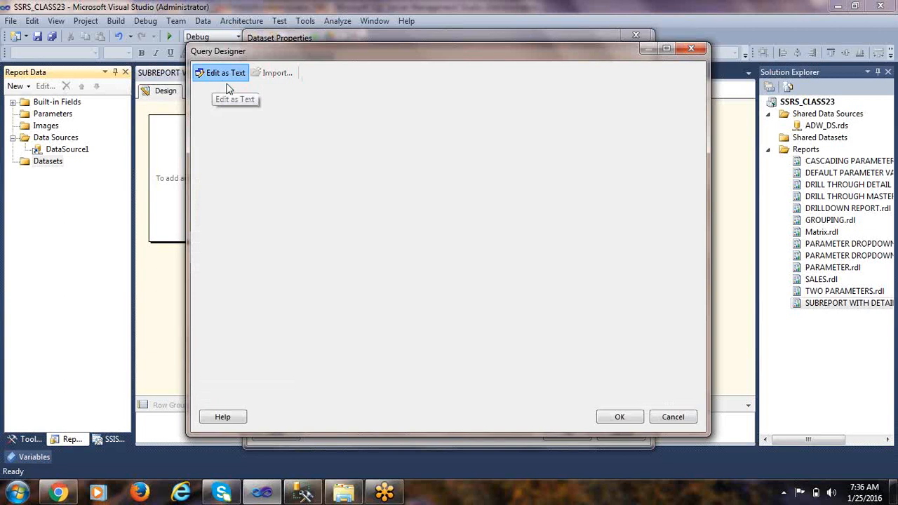
double_click(322, 49)
drag(310, 141, 330, 351)
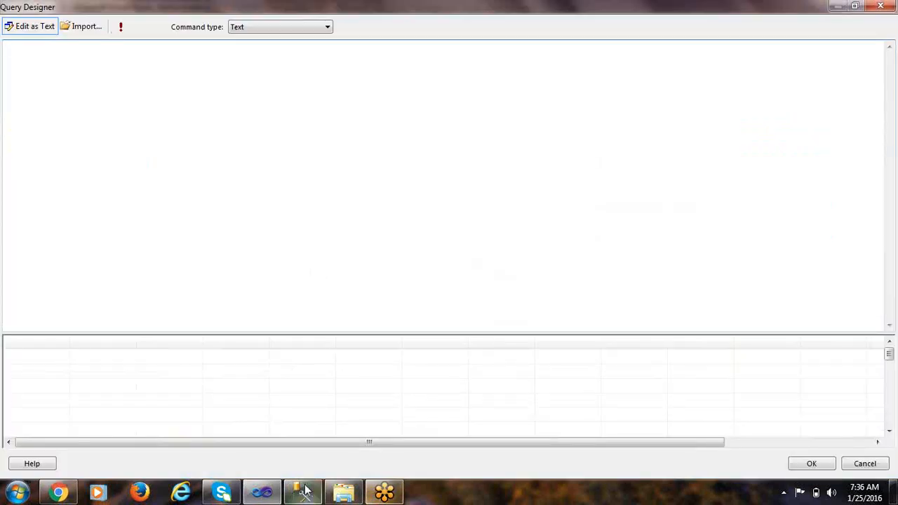
Step: Switch to SQL Server Management Studio and copy the SELECT query above the --MATRIX comment, without its where clause
click(322, 495)
scroll(460, 158, up, 5)
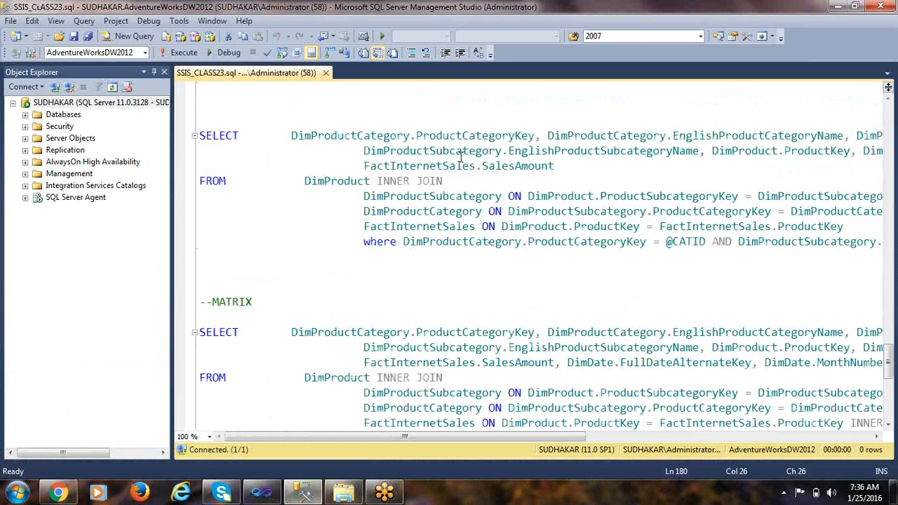
drag(844, 228, 196, 135)
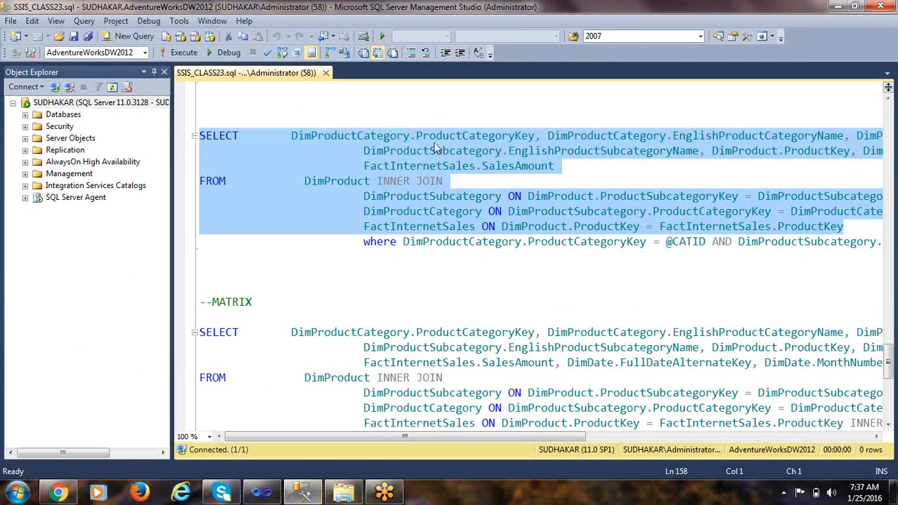
right_click(426, 138)
click(465, 156)
Step: Switch back to Visual Studio, paste the query into the query designer, run it and accept the dataset
key(alt+Tab)
key(ctrl+v)
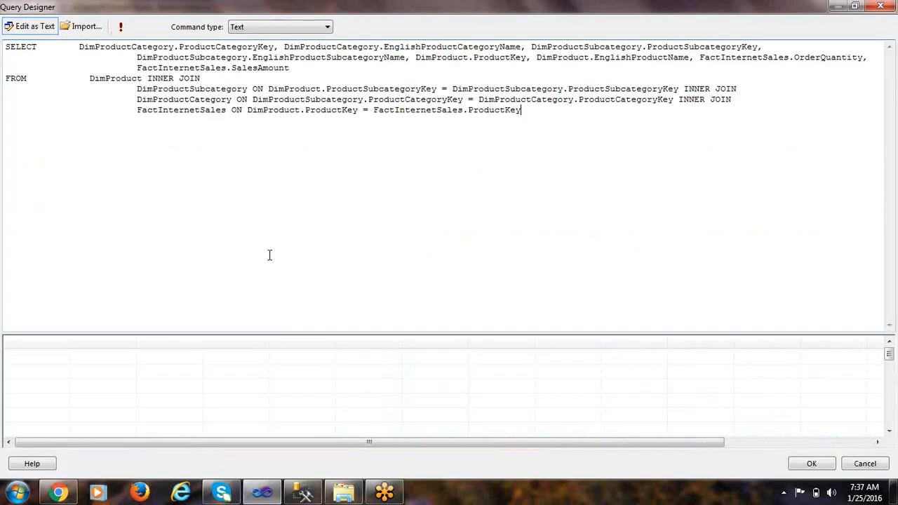
click(119, 27)
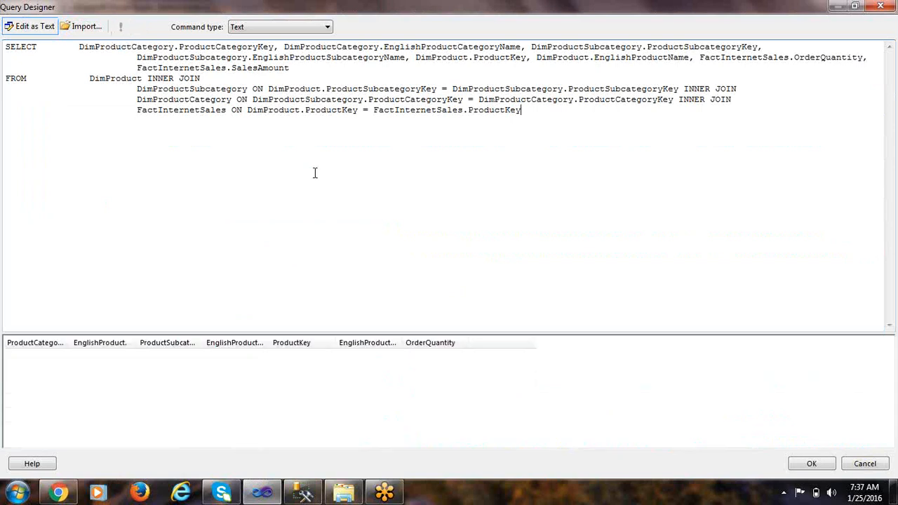
click(813, 465)
click(567, 434)
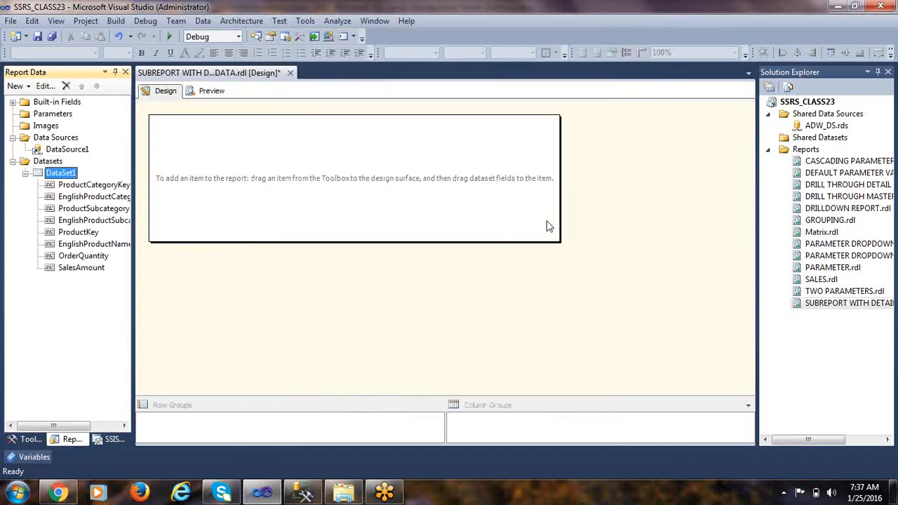
Step: Place a table in the upper part of the empty report body
click(252, 173)
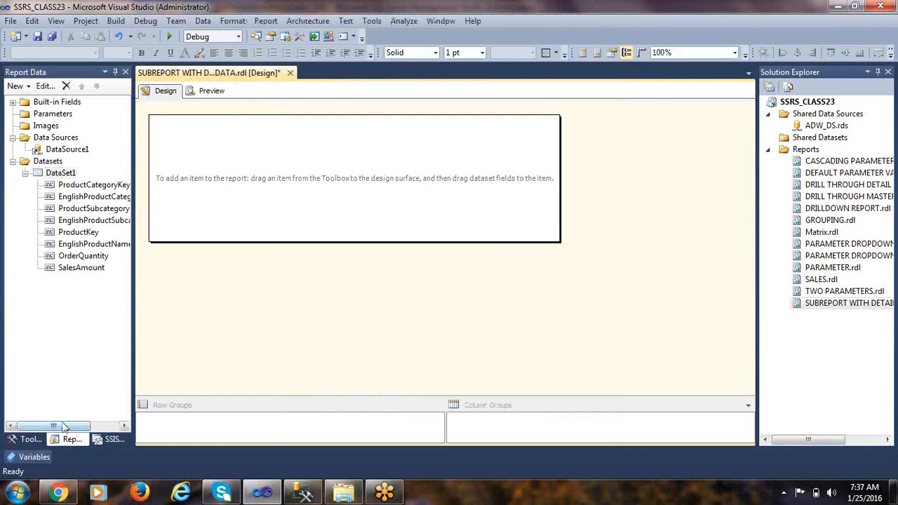
click(29, 440)
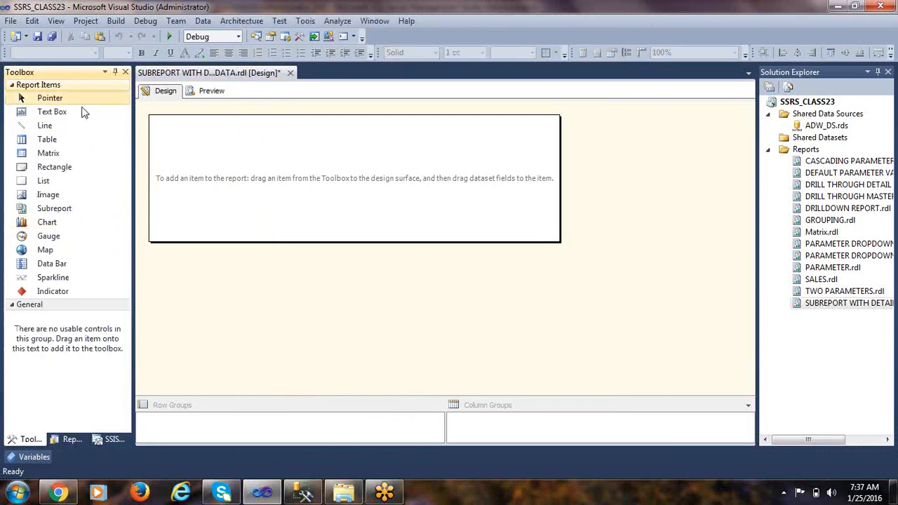
drag(63, 141, 228, 145)
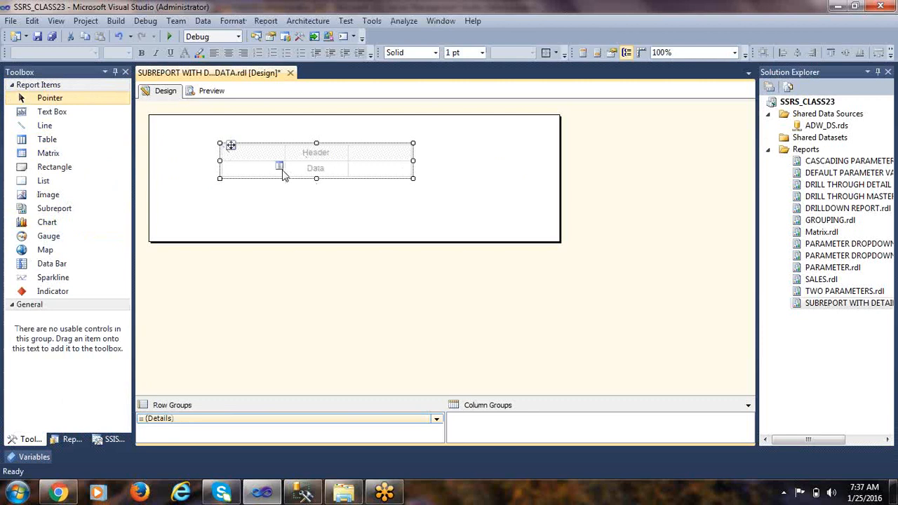
Step: Fill the table's data cells with ProductSubcategoryKey, EnglishProductSubcategoryName and OrderQuantity, widening the first two columns to fit their field names
click(279, 169)
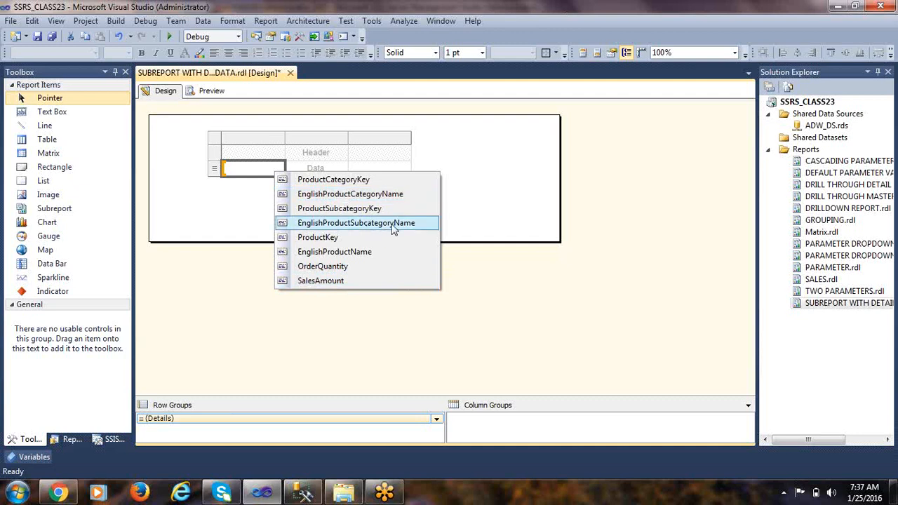
click(340, 208)
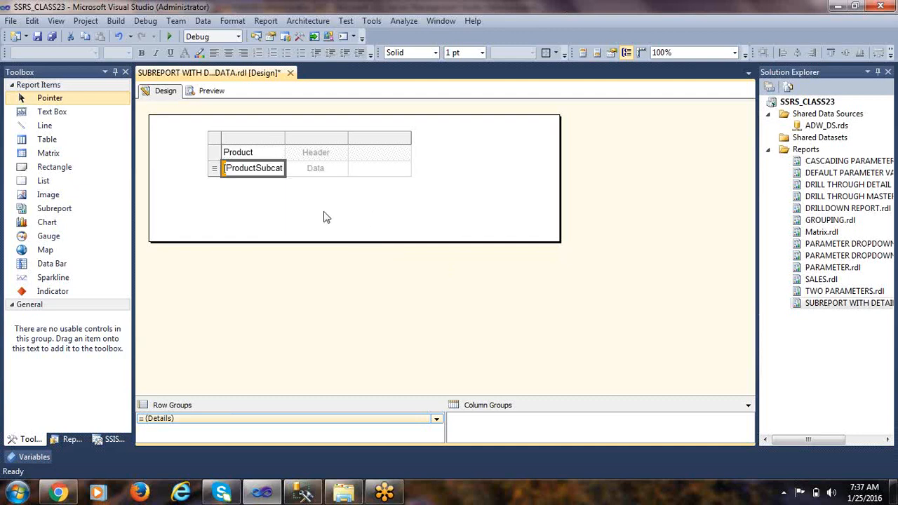
drag(325, 137, 335, 137)
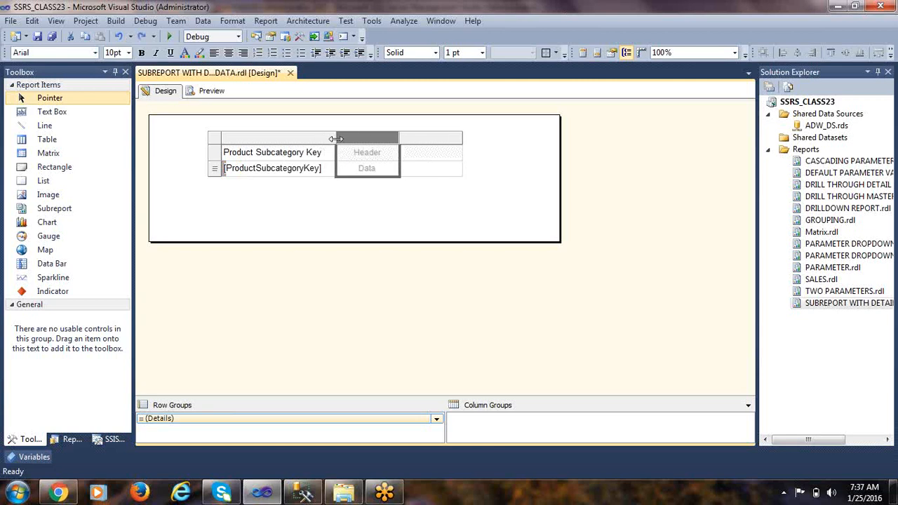
click(392, 168)
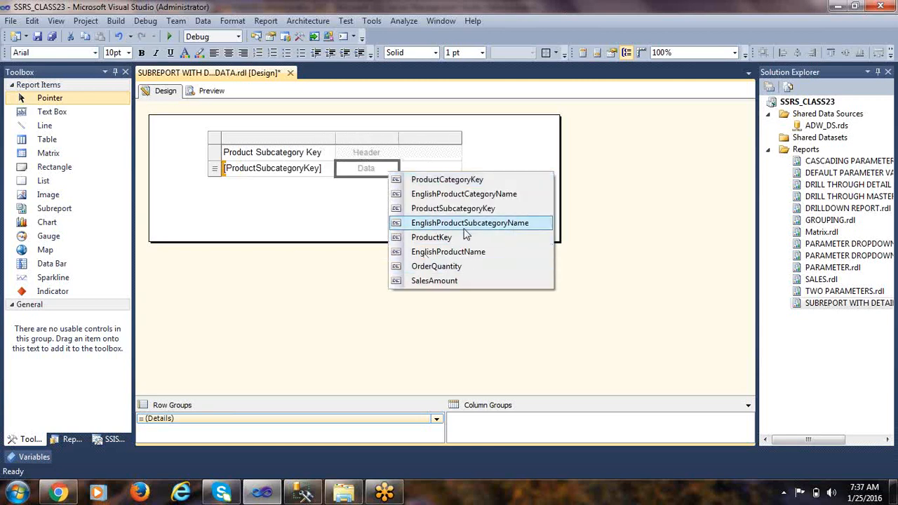
click(463, 223)
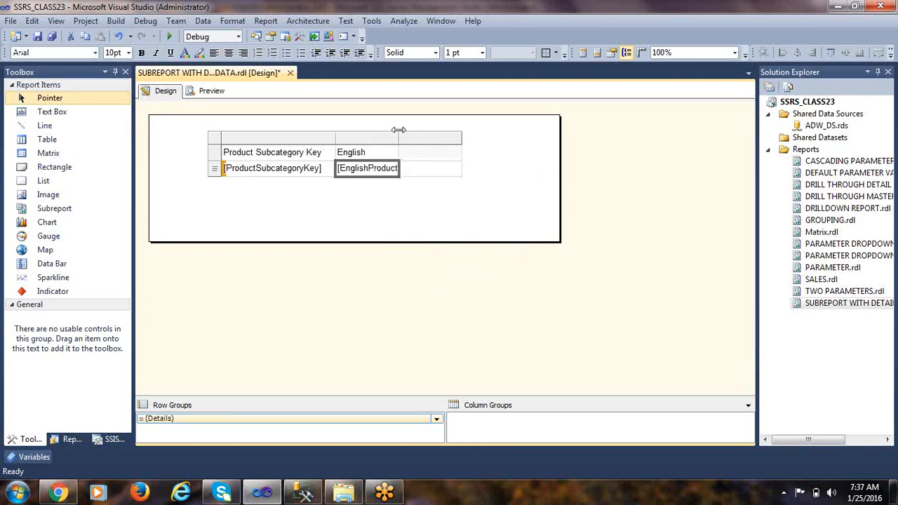
drag(398, 138, 473, 140)
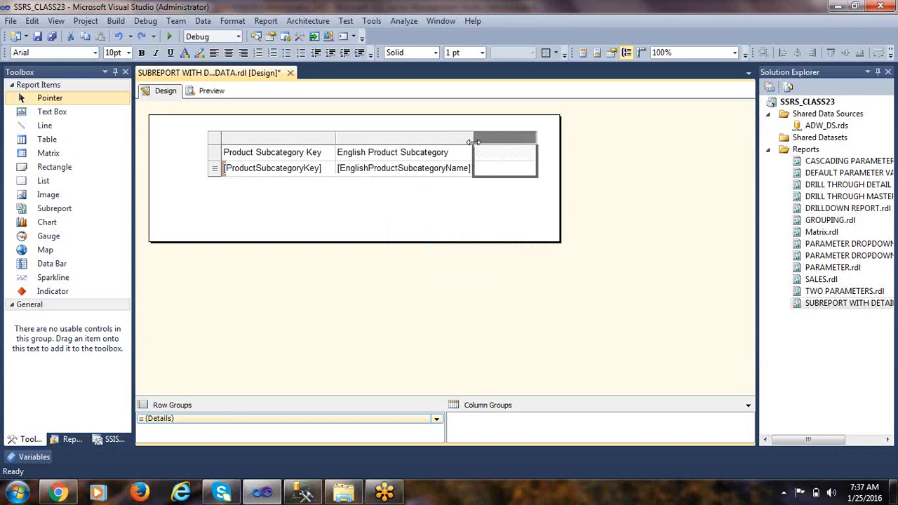
click(532, 167)
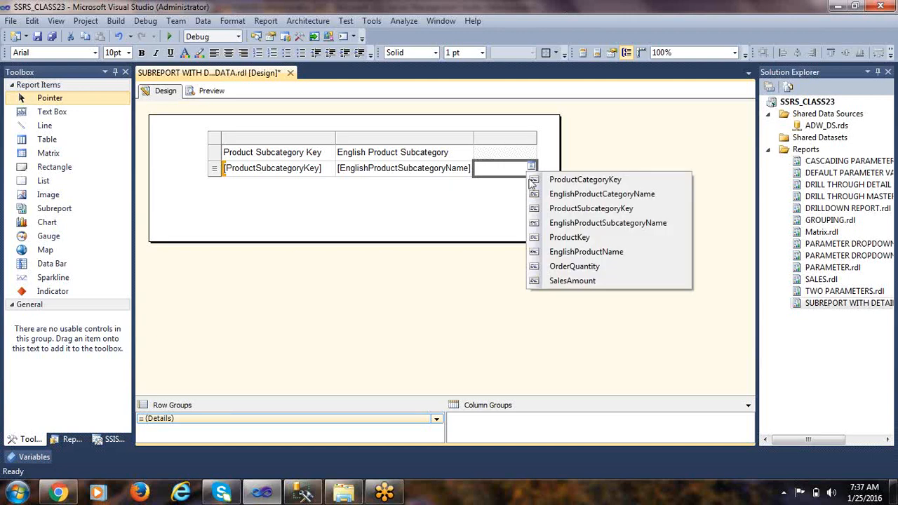
click(607, 265)
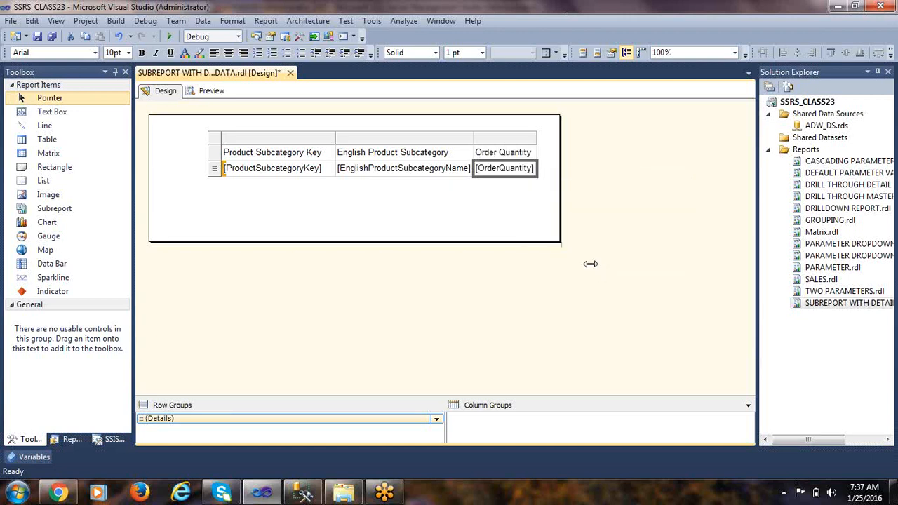
Step: Insert a column after Order Quantity in the table and fill its data cell with the SalesAmount field
right_click(533, 137)
mouse_move(623, 145)
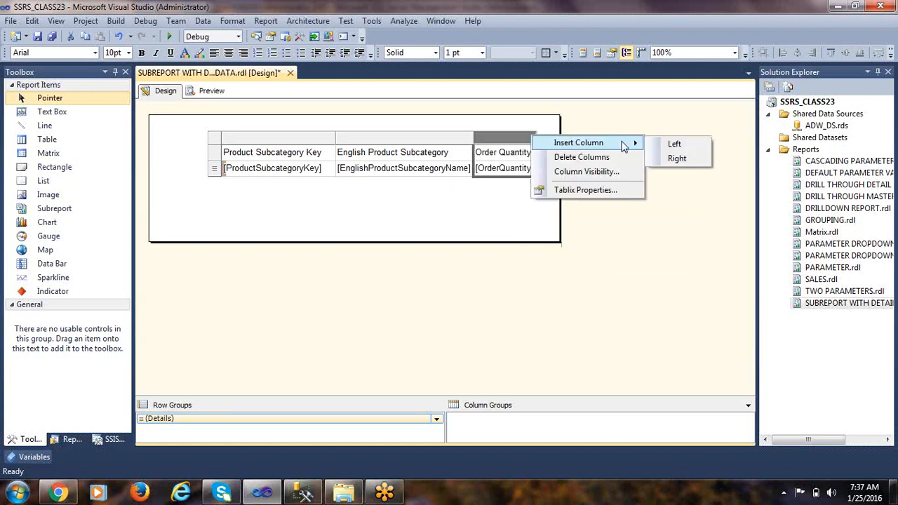
click(667, 161)
click(593, 147)
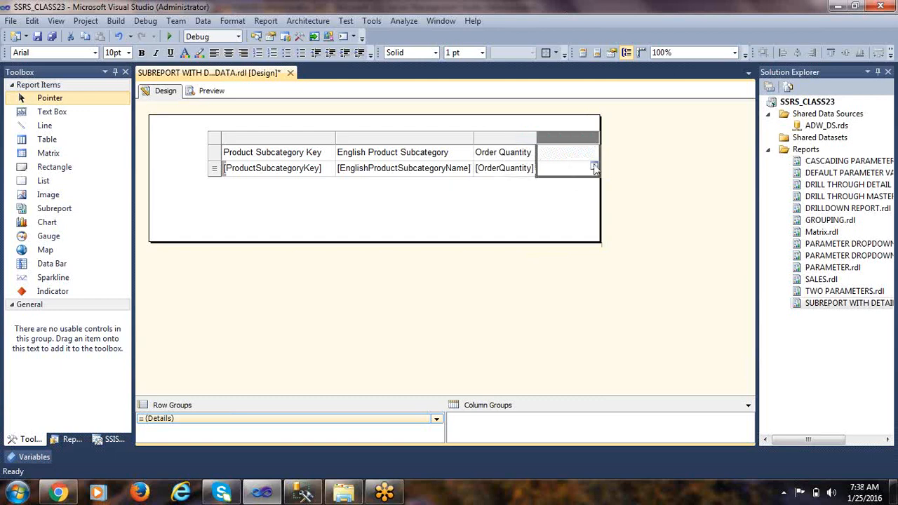
click(596, 169)
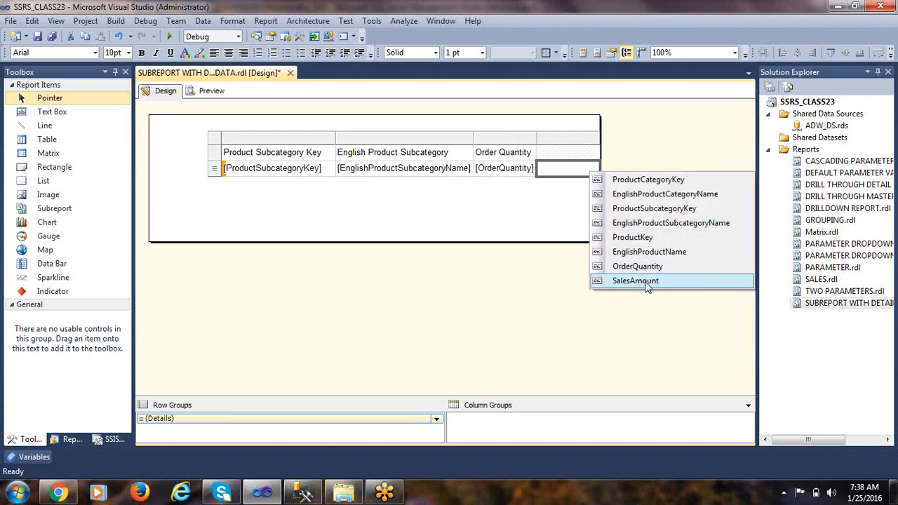
click(635, 280)
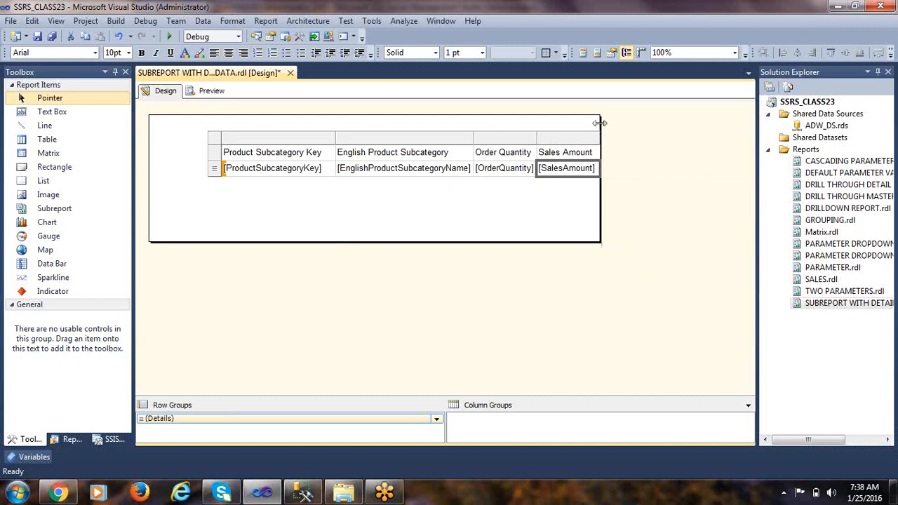
Step: Move the whole table into the upper-left corner of the report body
click(214, 144)
drag(231, 145, 161, 117)
click(212, 187)
click(213, 143)
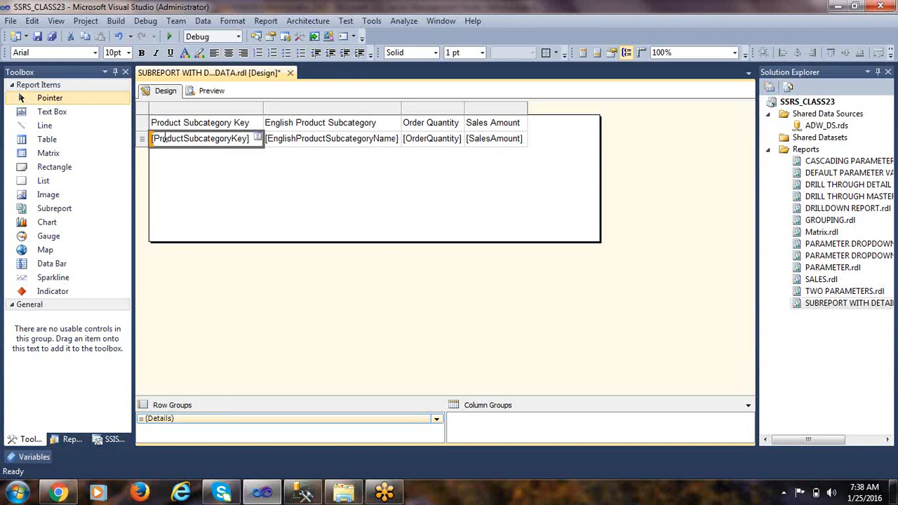
right_click(141, 140)
mouse_move(189, 153)
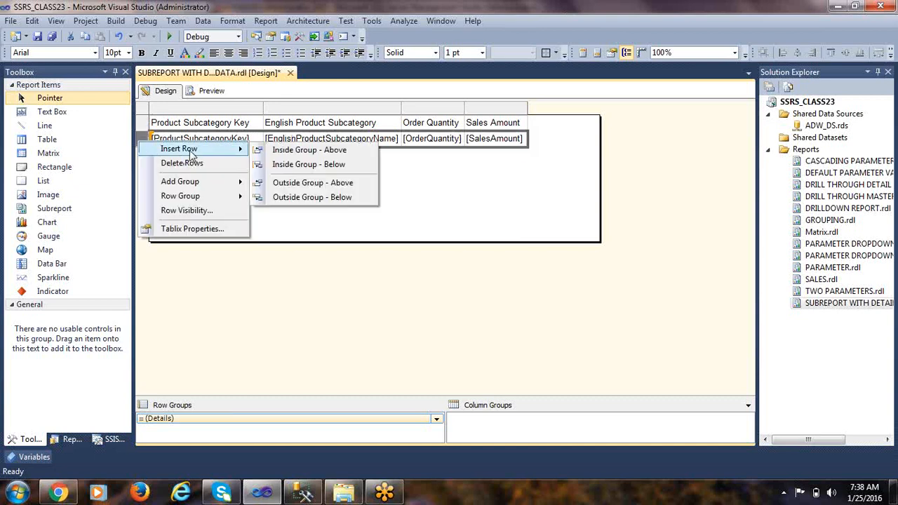
click(447, 205)
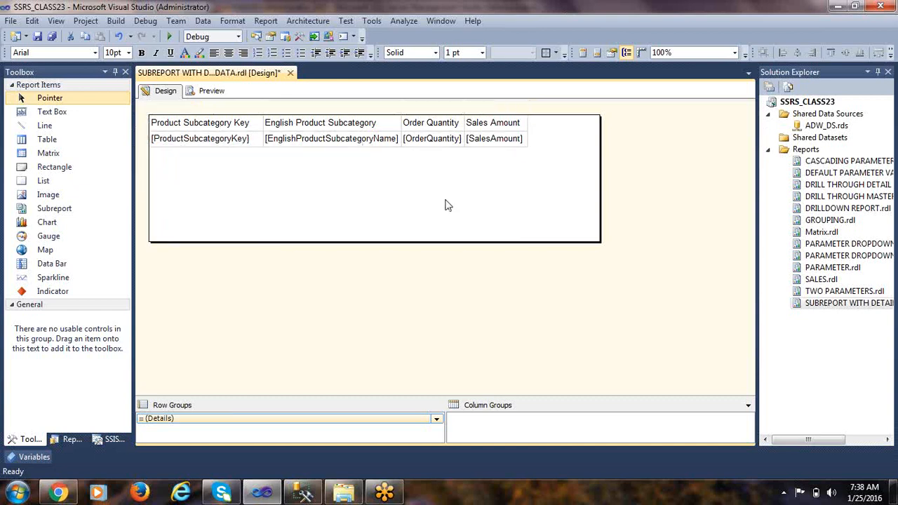
right_click(169, 146)
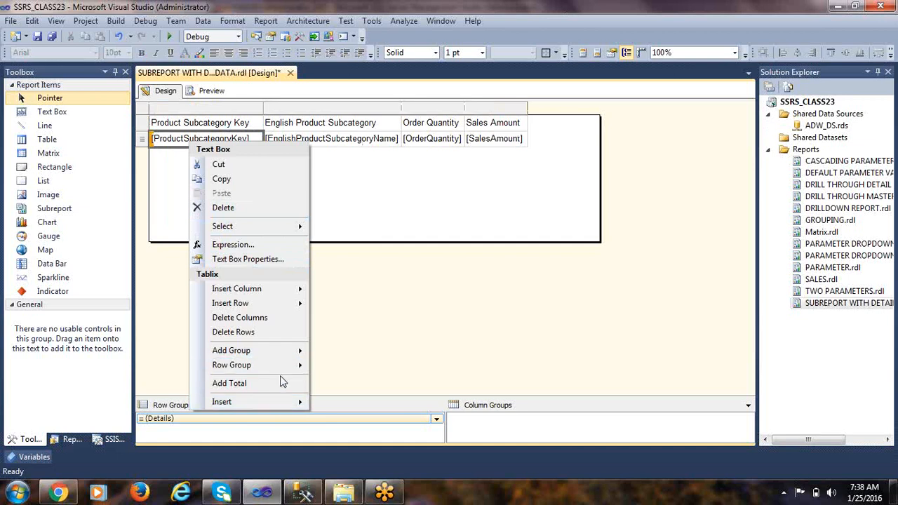
click(359, 345)
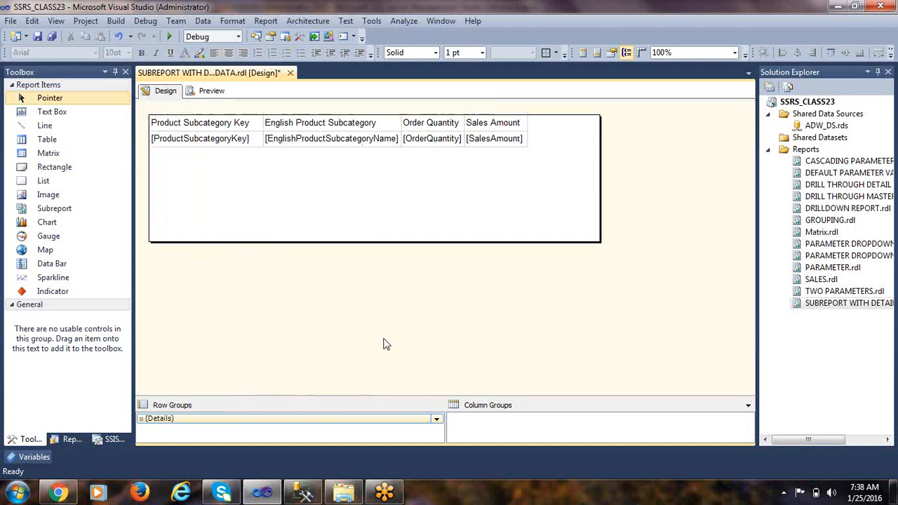
Step: Enlarge the row groups area and add a group expression on ProductSubcategoryKey to the Details group
drag(196, 395, 196, 339)
right_click(175, 360)
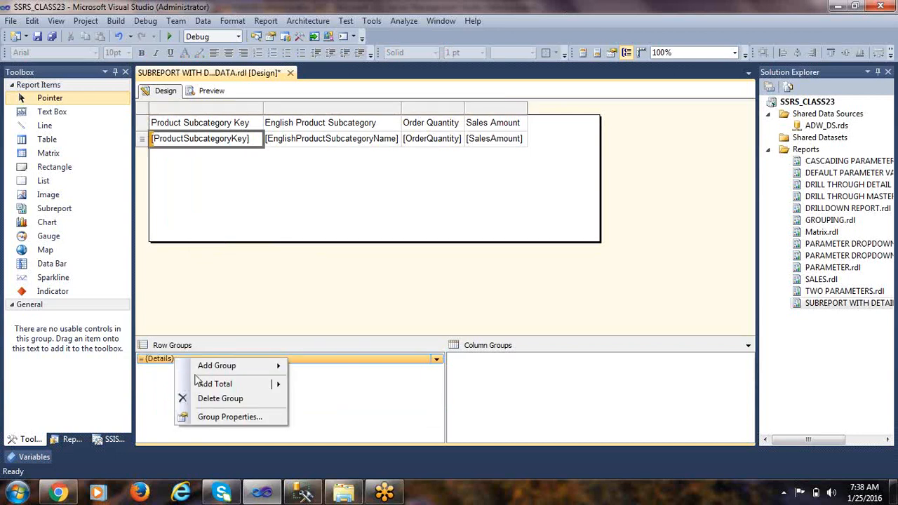
click(212, 418)
click(379, 202)
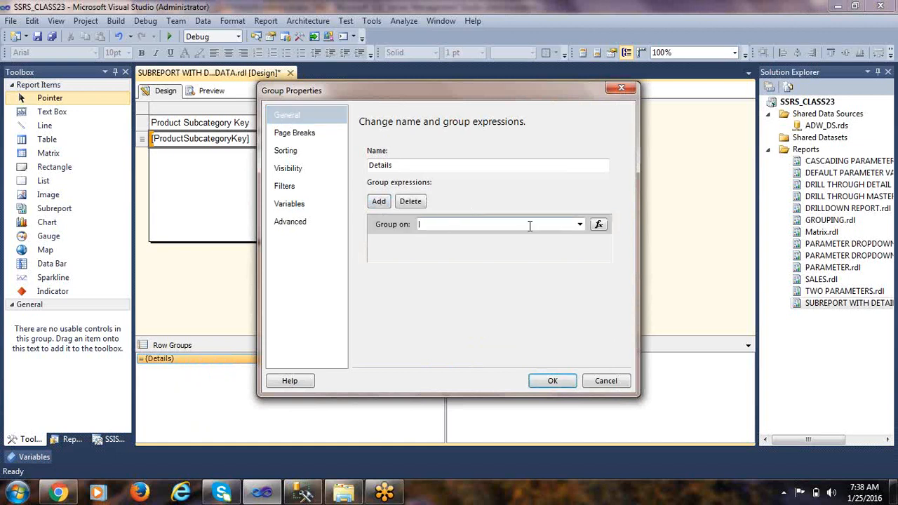
click(580, 224)
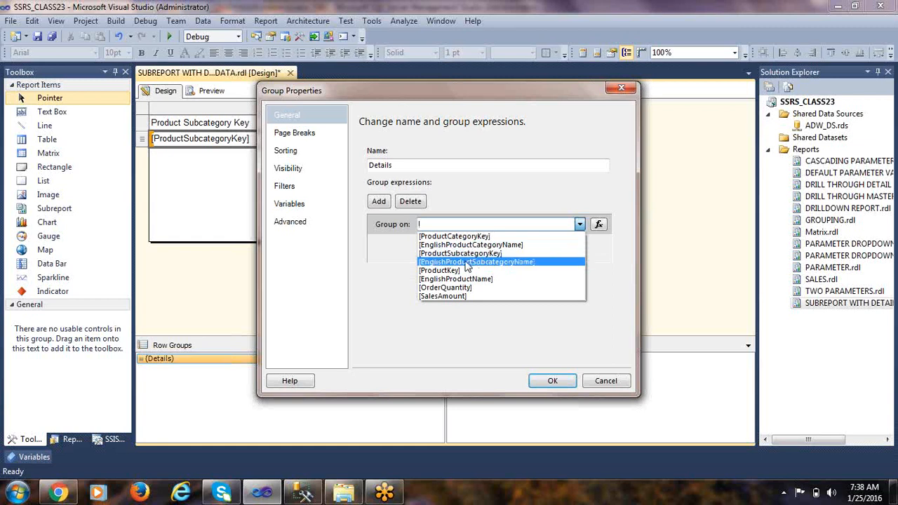
click(483, 256)
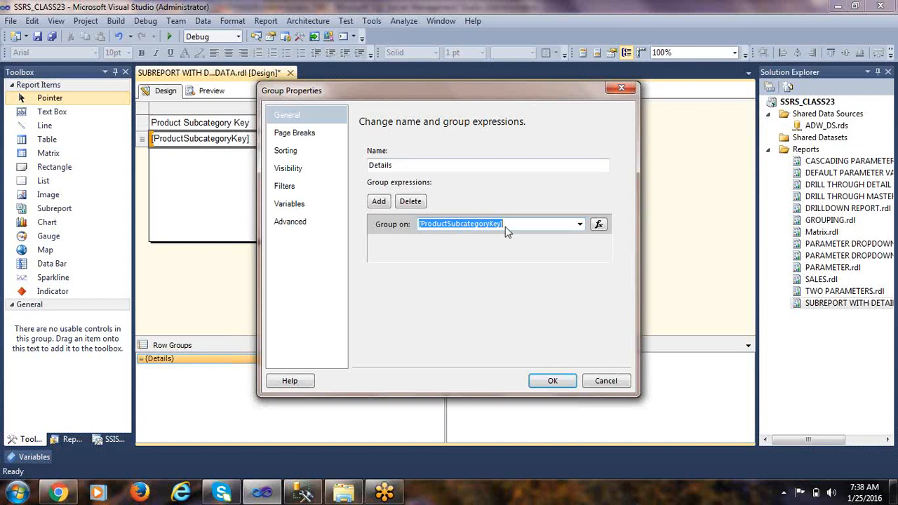
Step: Sort the Details group by ProductSubcategoryKey from A to Z and accept the group properties
click(294, 157)
click(372, 152)
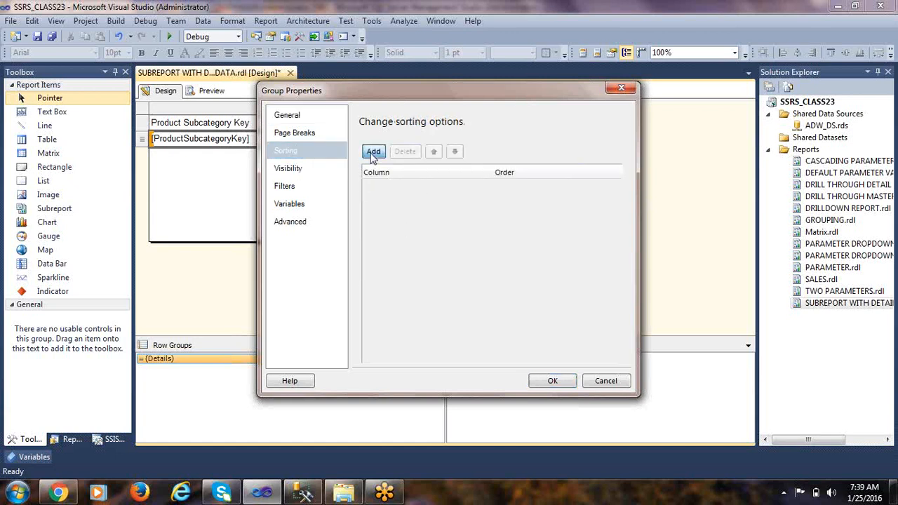
click(527, 189)
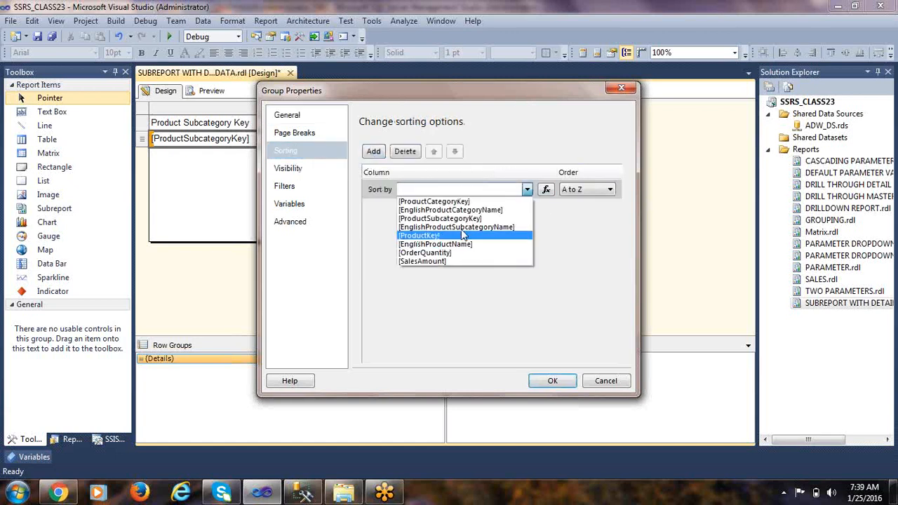
click(440, 215)
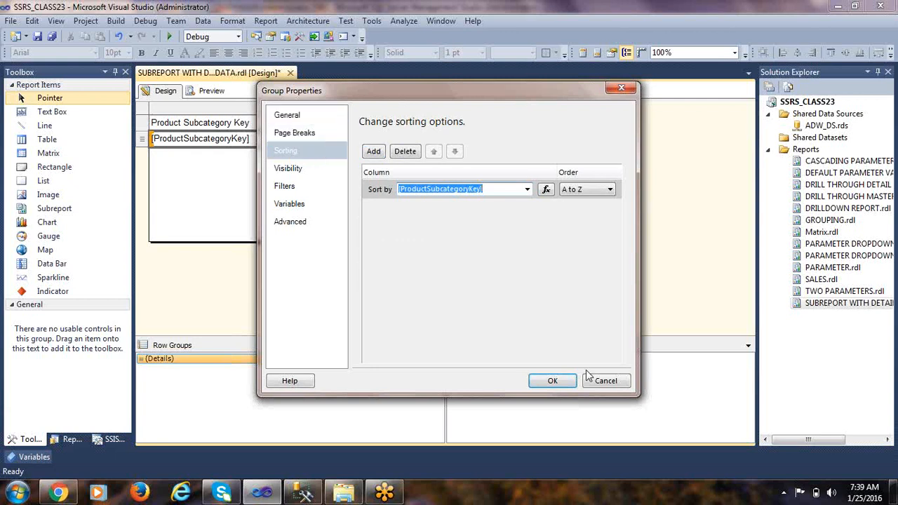
click(546, 383)
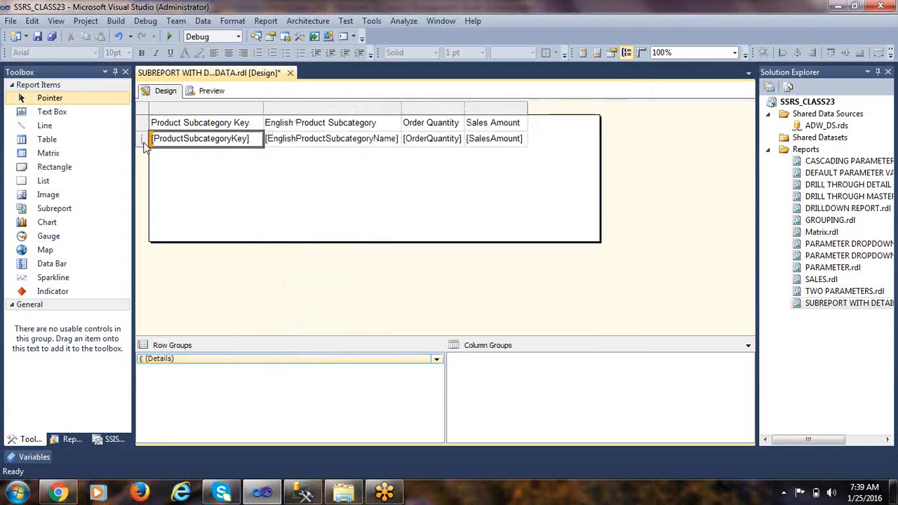
Step: Change the Order Quantity data cell's expression to =SUM(Fields!OrderQuantity.Value)
right_click(447, 144)
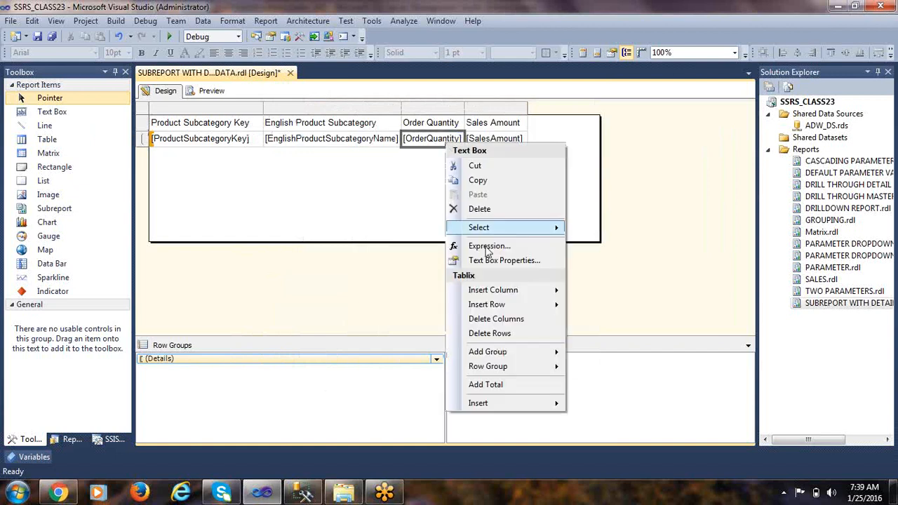
key(Escape)
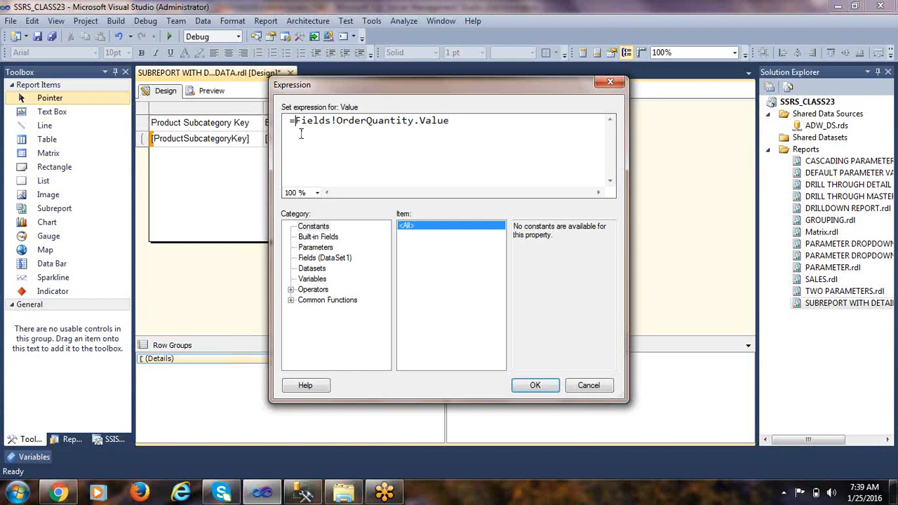
text(SUM()
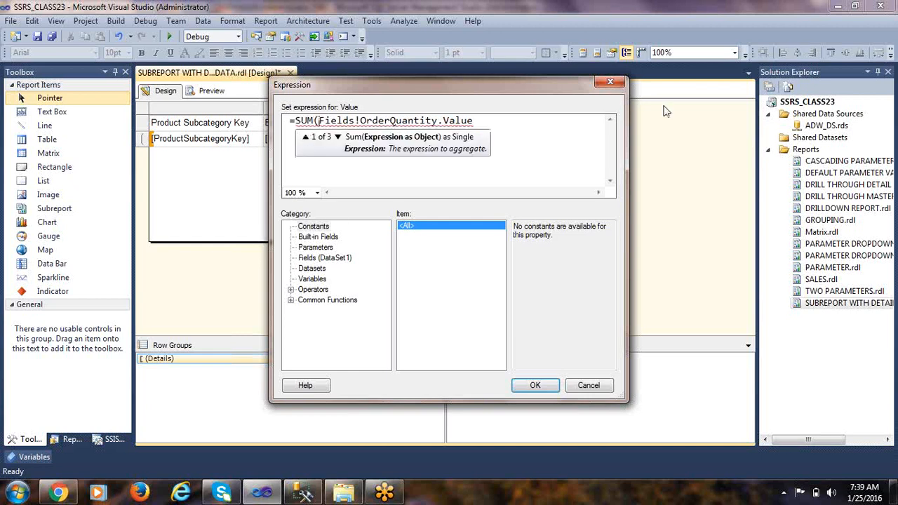
click(481, 121)
text())
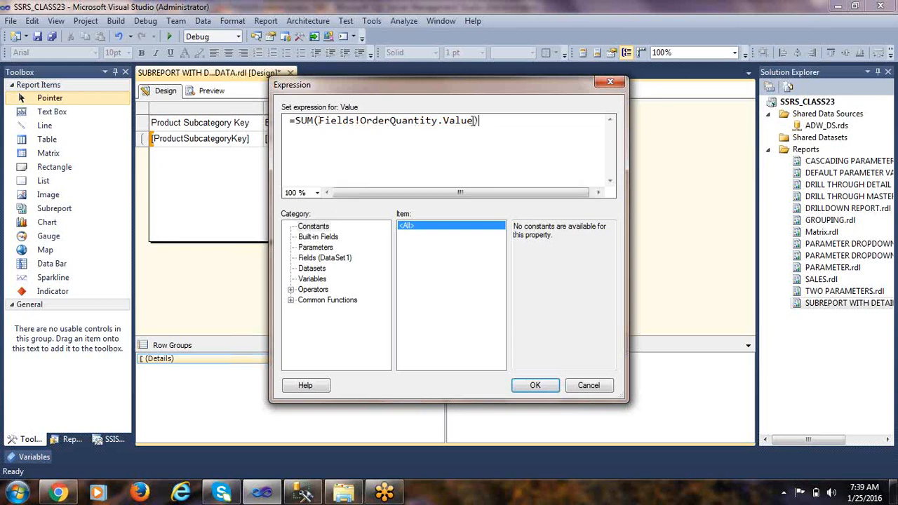
click(534, 385)
Step: Change the Sales Amount data cell's expression to =SUM(Fields!SalesAmount.Value)
click(519, 138)
right_click(506, 134)
click(574, 243)
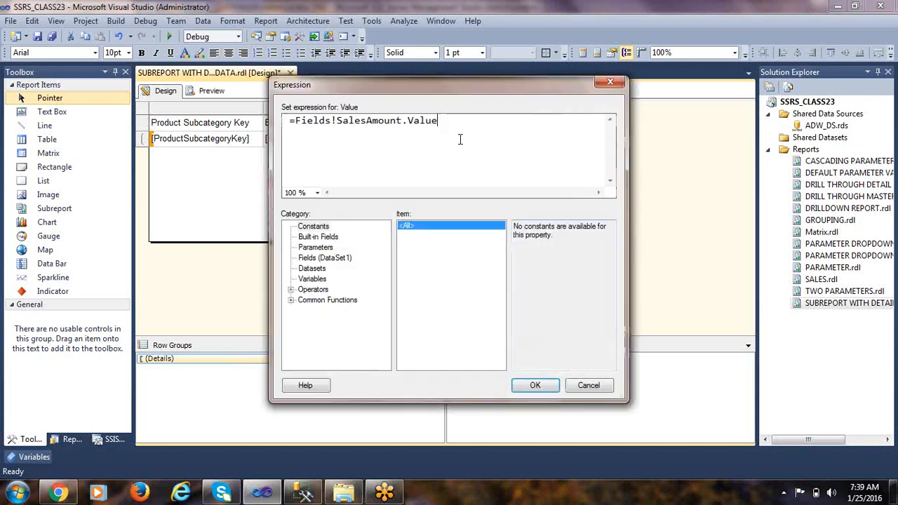
text(SUM()
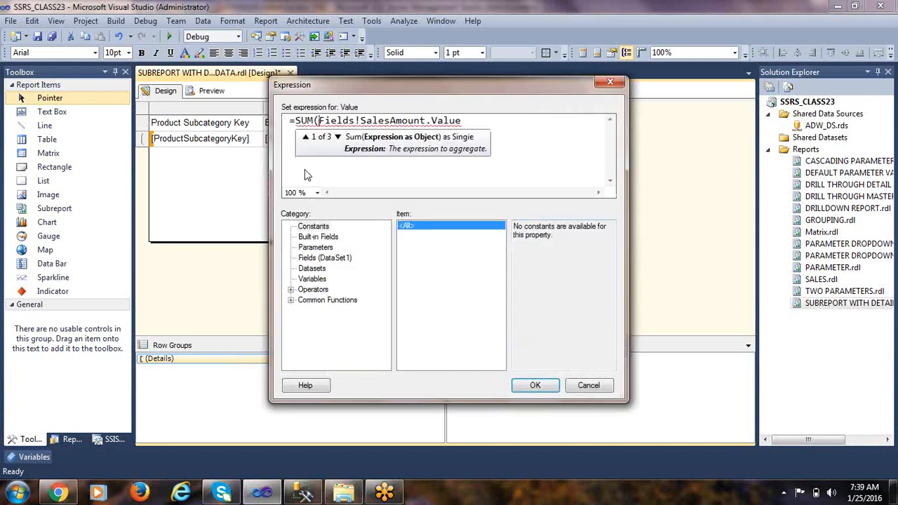
key(End)
text())
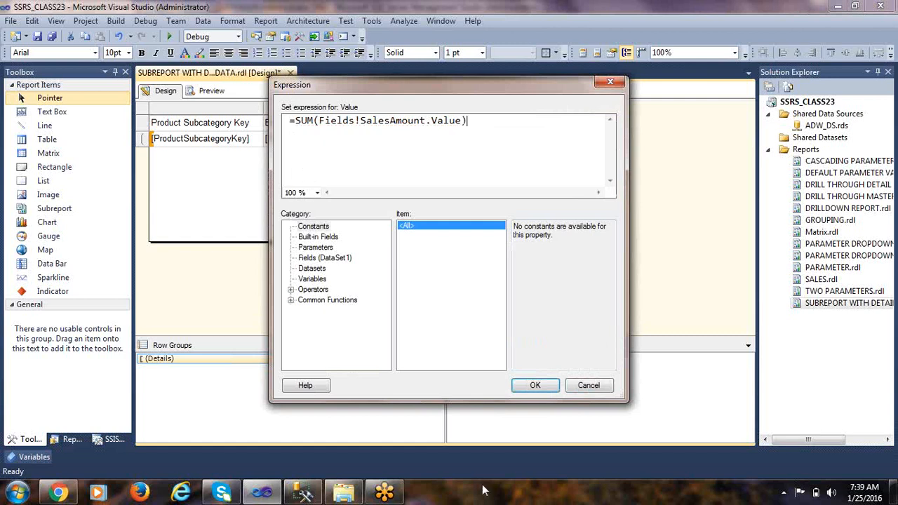
click(531, 388)
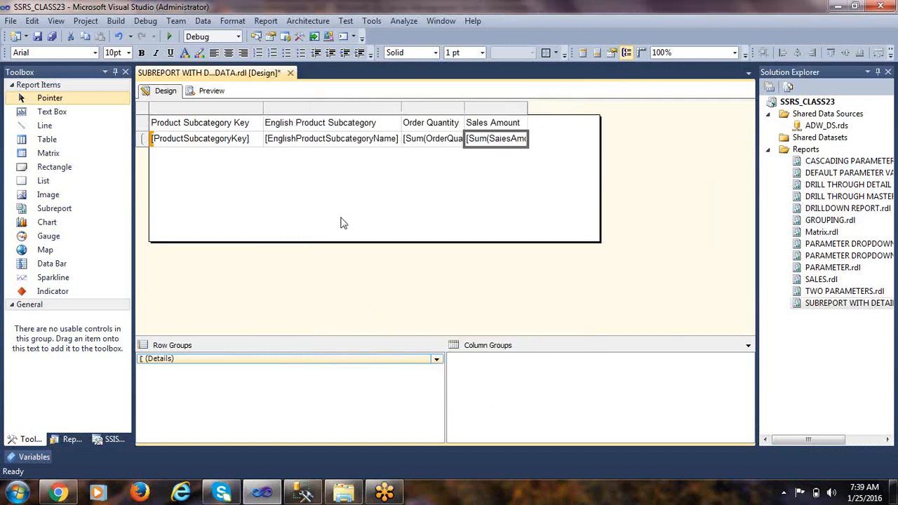
Step: Make the table's header row bold and insert a row below, outside the details group, labelled GRAND TOTAL
click(142, 124)
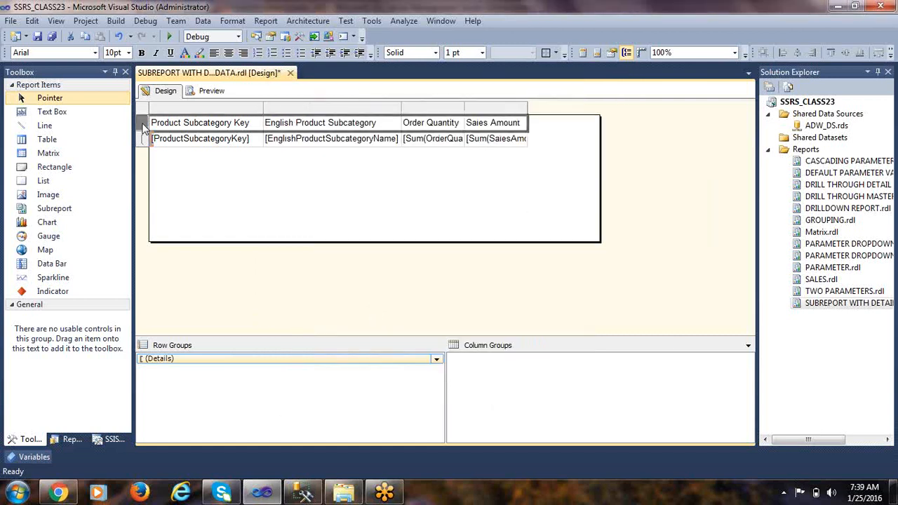
click(142, 54)
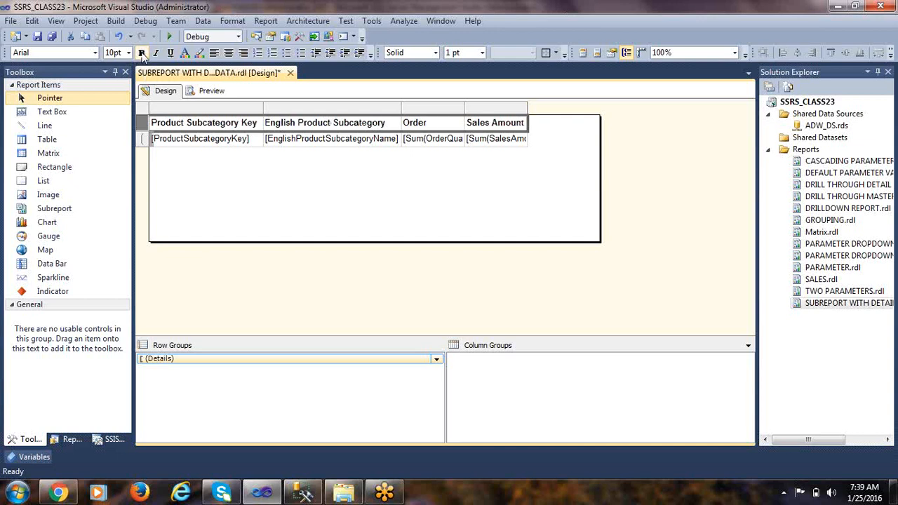
right_click(164, 141)
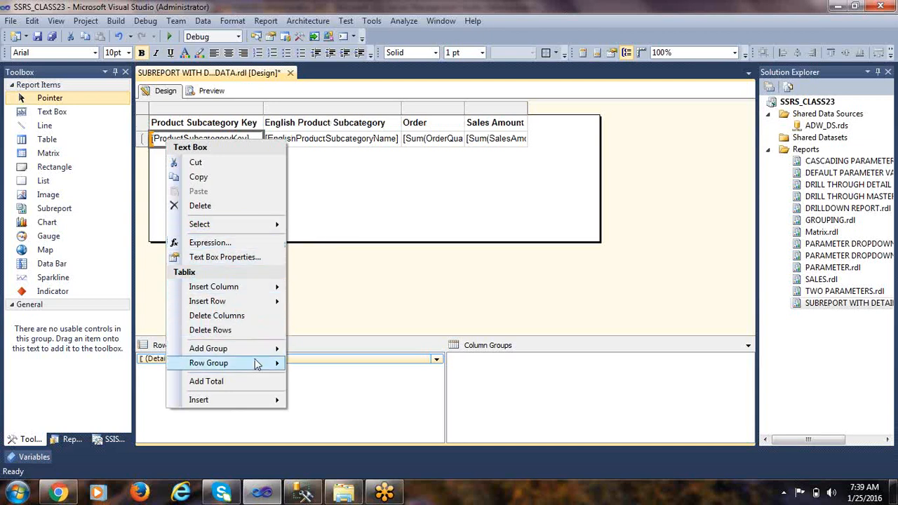
mouse_move(261, 302)
click(357, 352)
click(200, 157)
text(GRAND TOTAL)
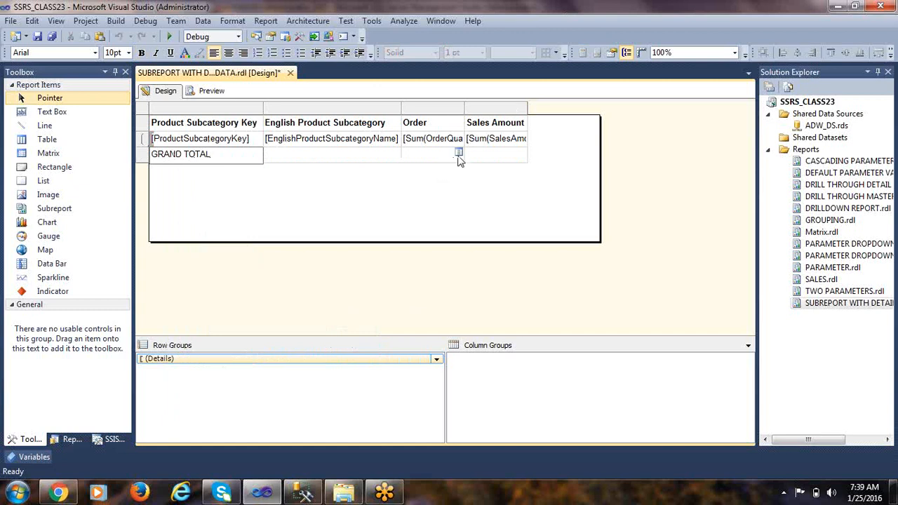
Step: Fill the GRAND TOTAL row with the sums of OrderQuantity and SalesAmount, and make the row bold
click(459, 155)
click(504, 252)
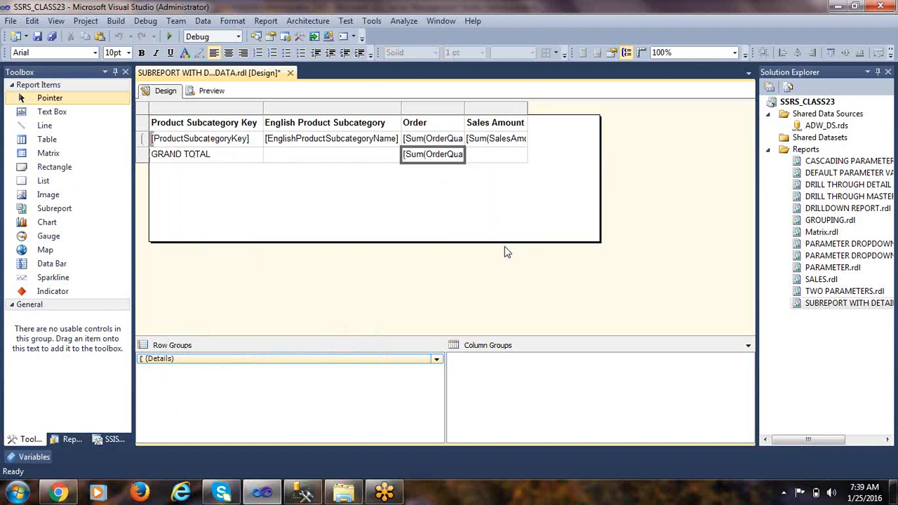
click(524, 154)
click(566, 266)
click(144, 155)
click(141, 52)
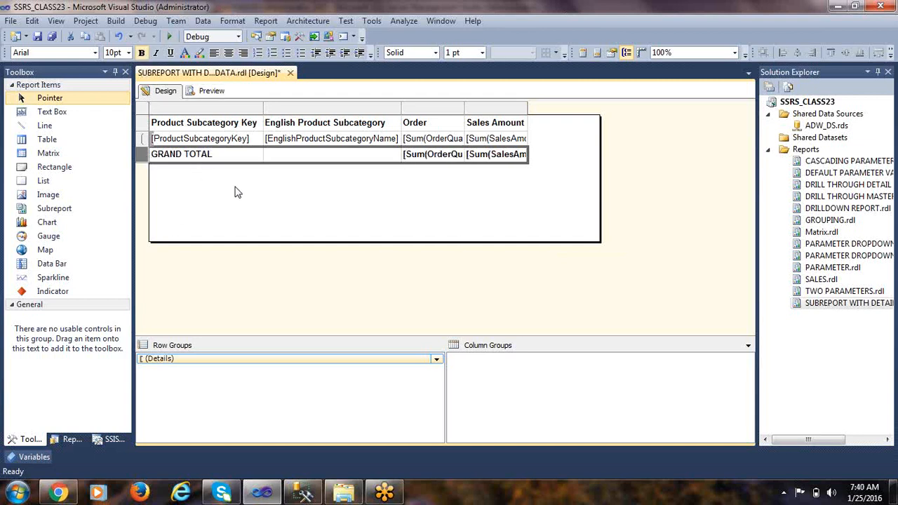
Step: Widen the Order Quantity column so its bold heading fits on one line
mouse_move(289, 164)
drag(465, 109, 483, 108)
click(337, 208)
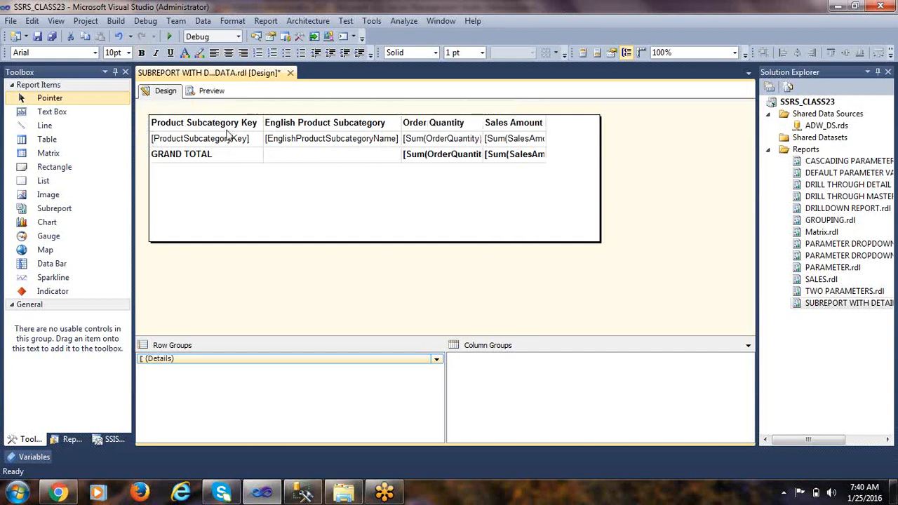
Step: Shrink the report body's height and width to fit the table, and preview the report
drag(235, 239, 239, 163)
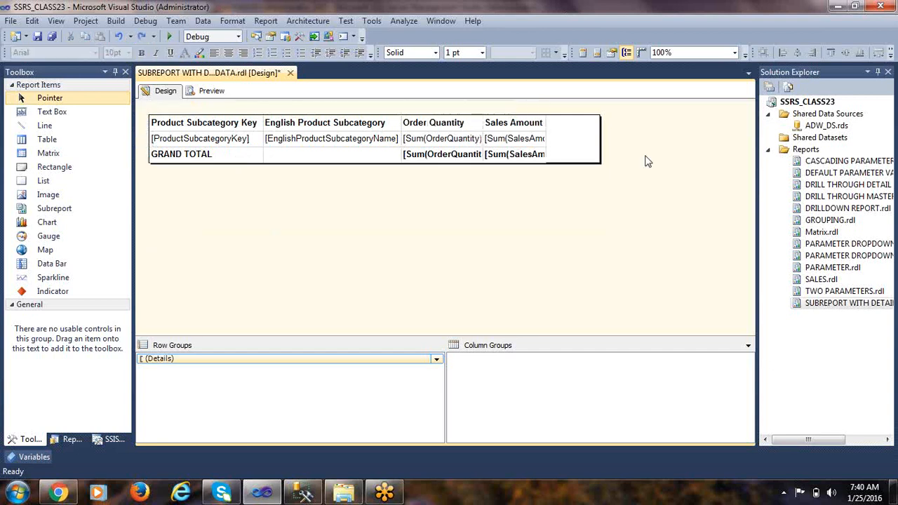
drag(599, 143, 498, 140)
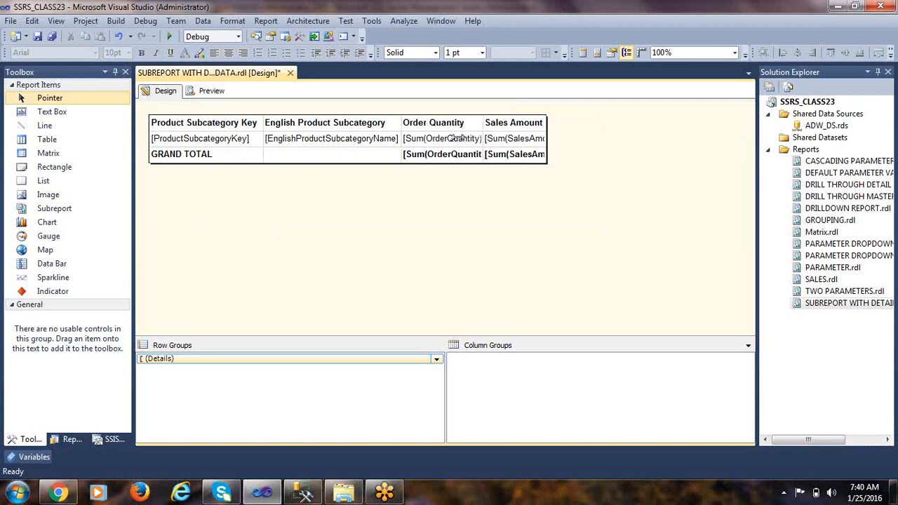
click(205, 92)
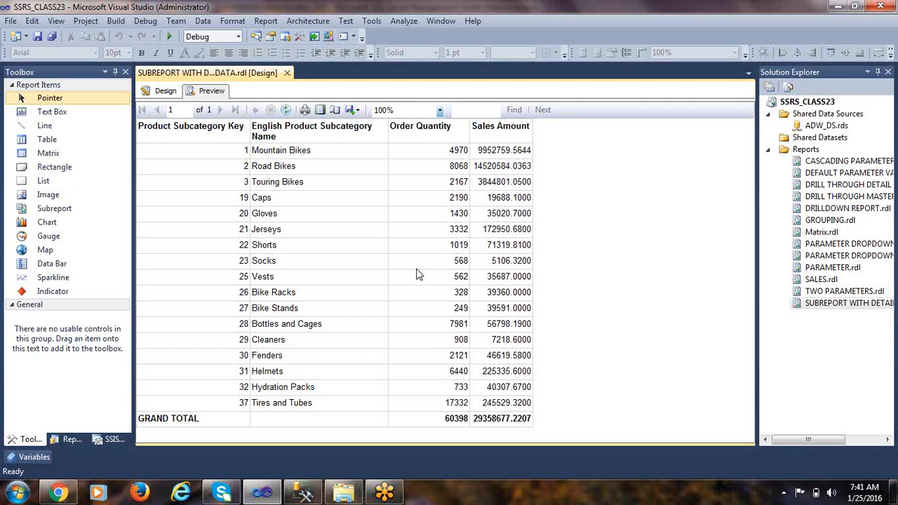
Step: Return to the report design and open DataSet1's query in a maximized Query Designer
click(168, 92)
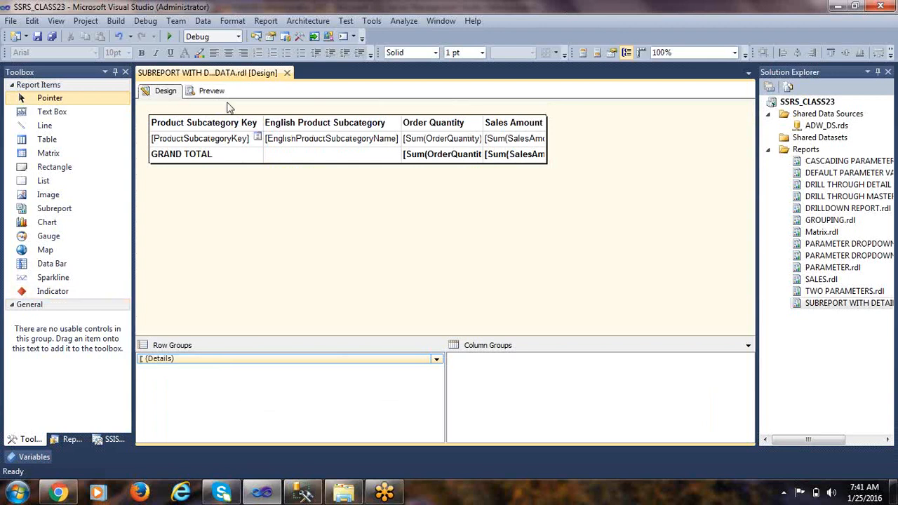
click(28, 441)
click(62, 444)
click(74, 175)
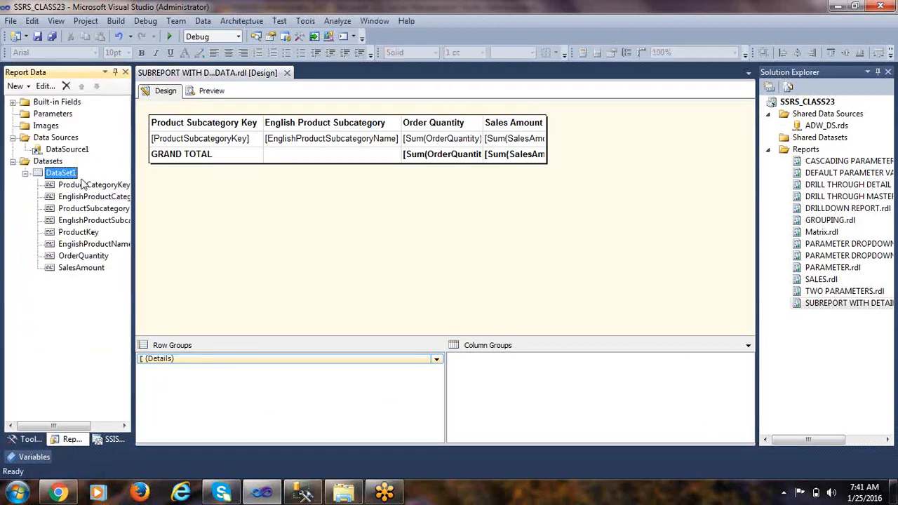
double_click(68, 176)
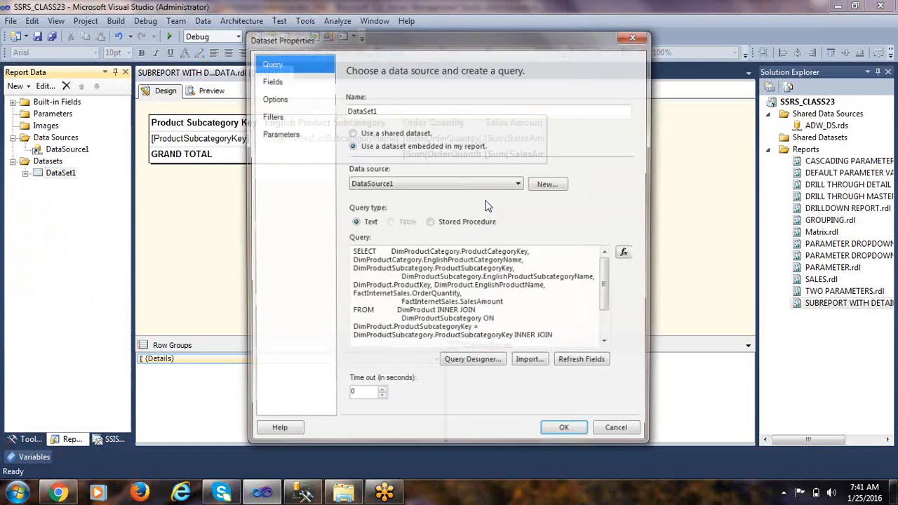
scroll(515, 317, down, 2)
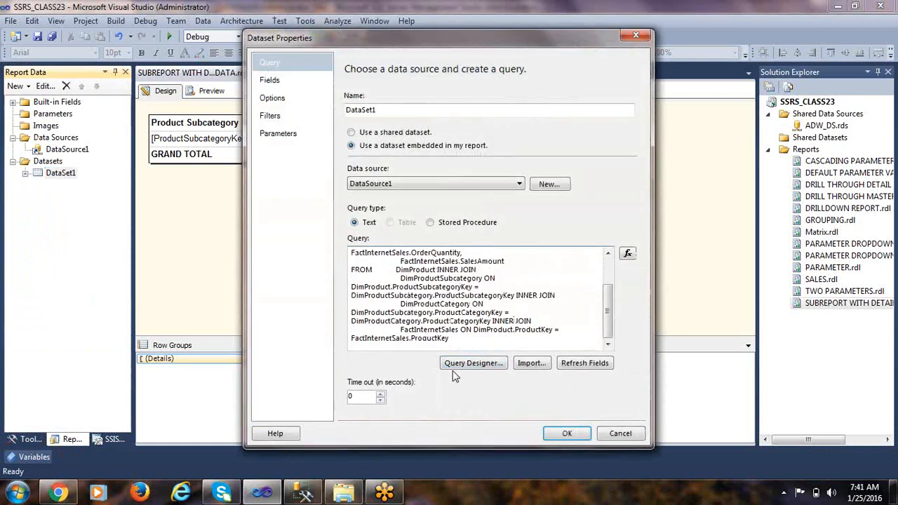
click(472, 367)
double_click(372, 54)
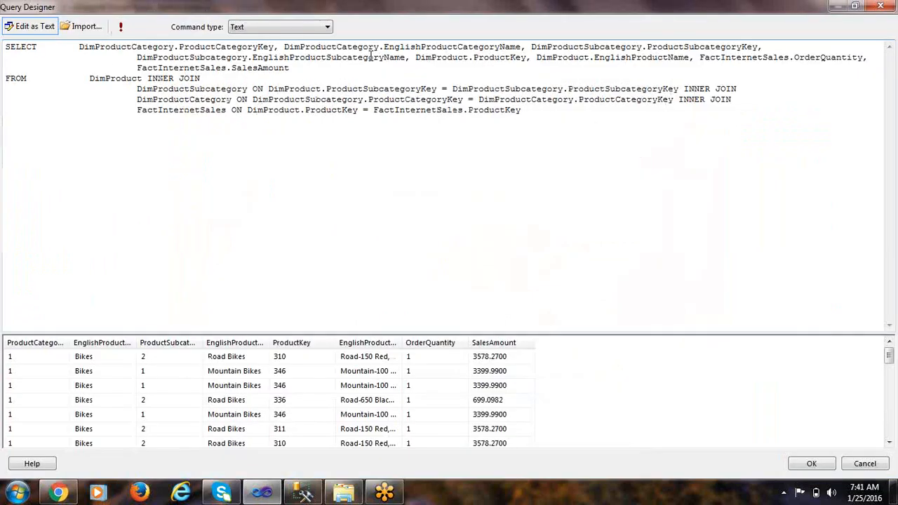
drag(81, 47, 277, 43)
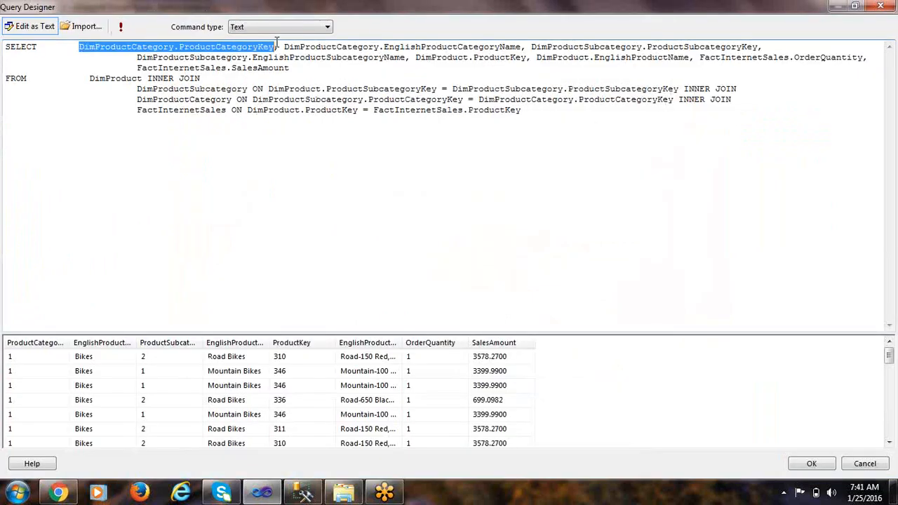
right_click(252, 52)
click(280, 88)
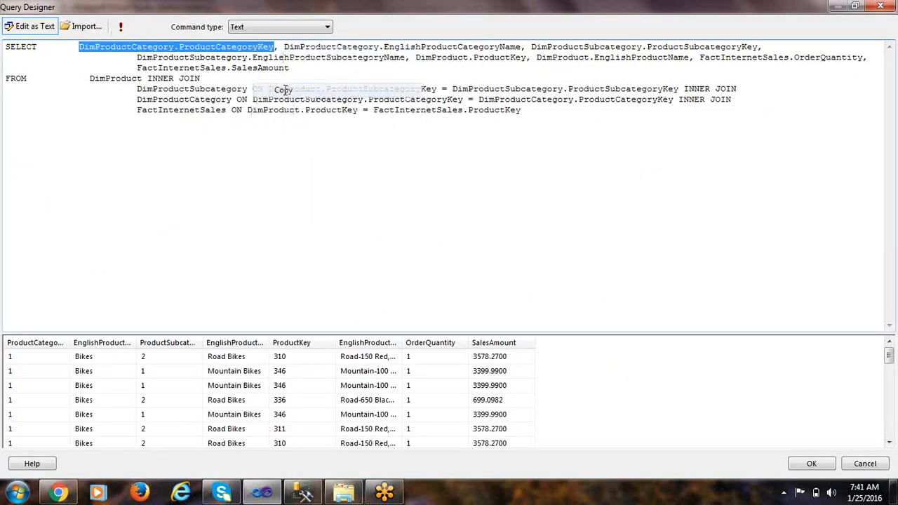
click(540, 115)
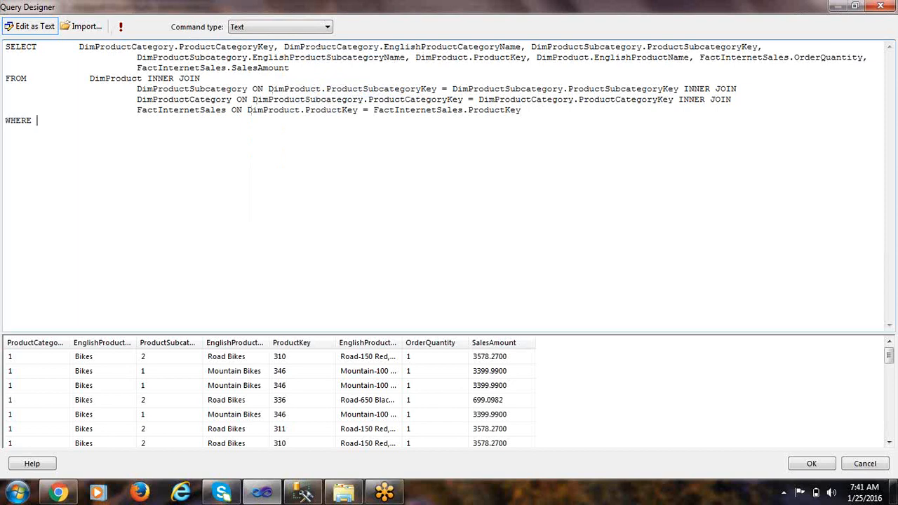
key(ctrl+v)
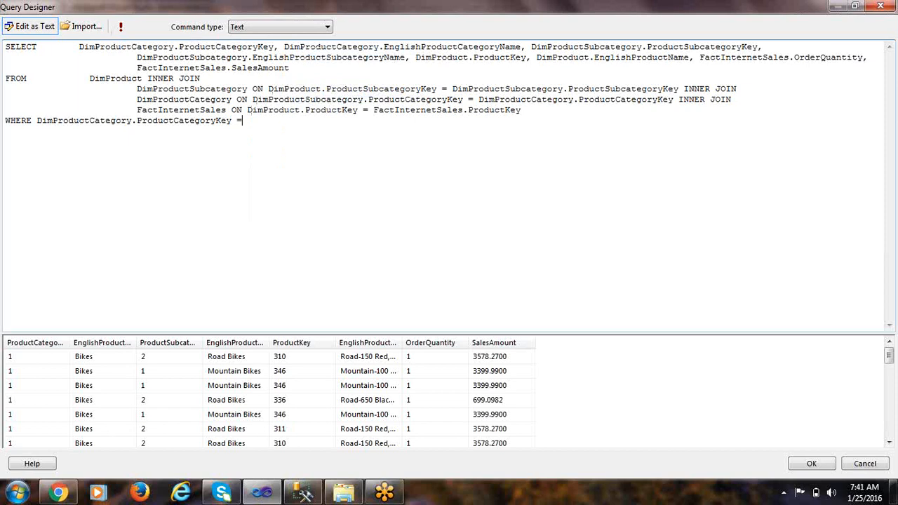
text(= @PRODID)
double_click(281, 123)
text(@CATID)
Step: Run the query with parameter value 1 and look through the returned rows
click(122, 26)
click(433, 194)
text(1)
click(458, 321)
click(273, 394)
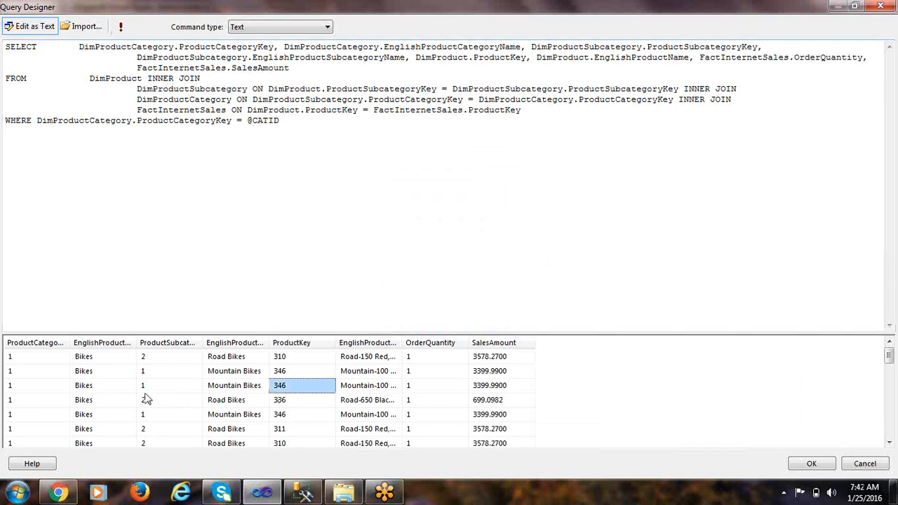
click(244, 390)
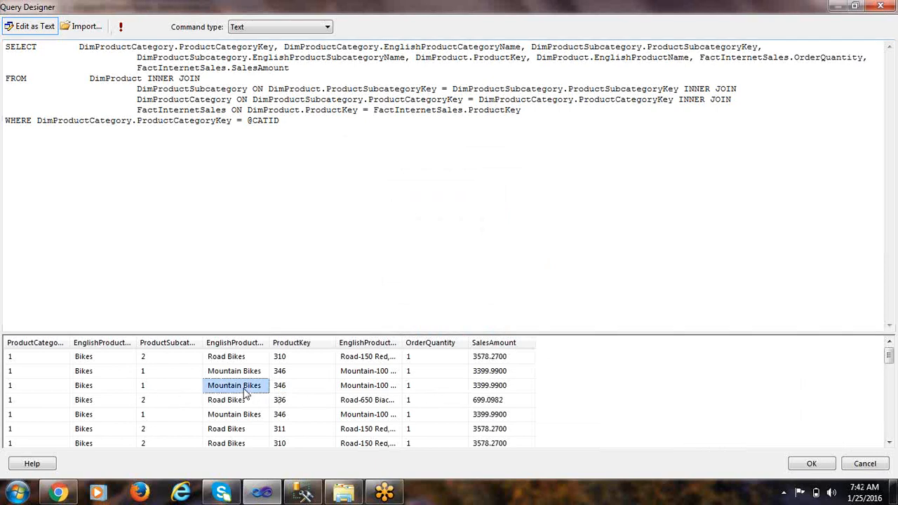
click(101, 400)
scroll(107, 401, down, 5)
scroll(110, 397, up, 5)
click(238, 391)
scroll(239, 393, up, 1)
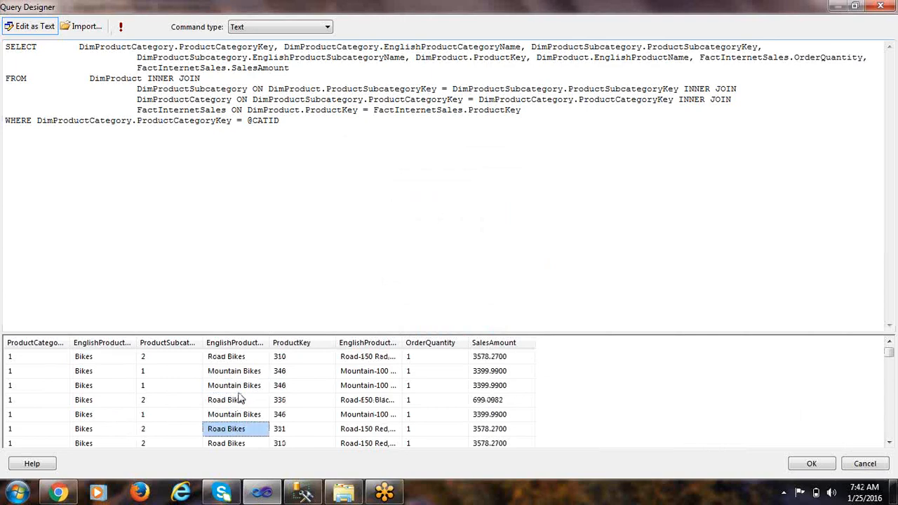
click(810, 467)
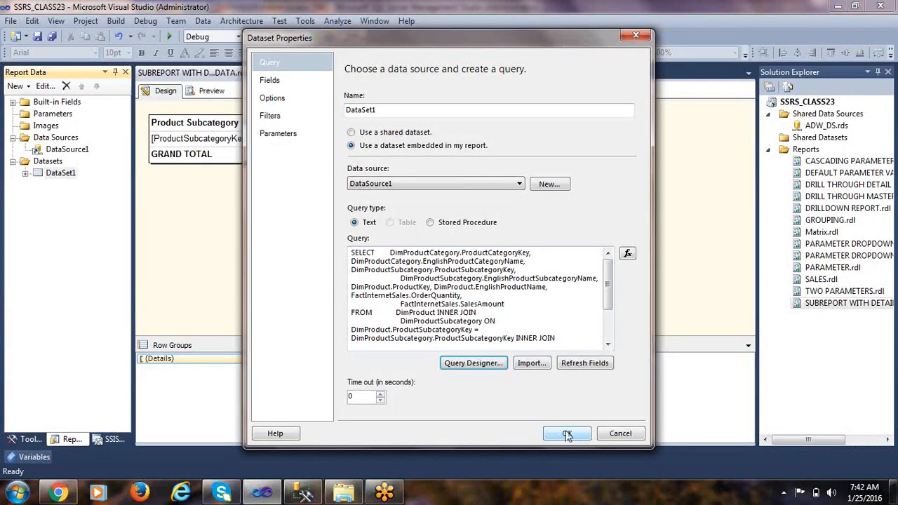
click(284, 133)
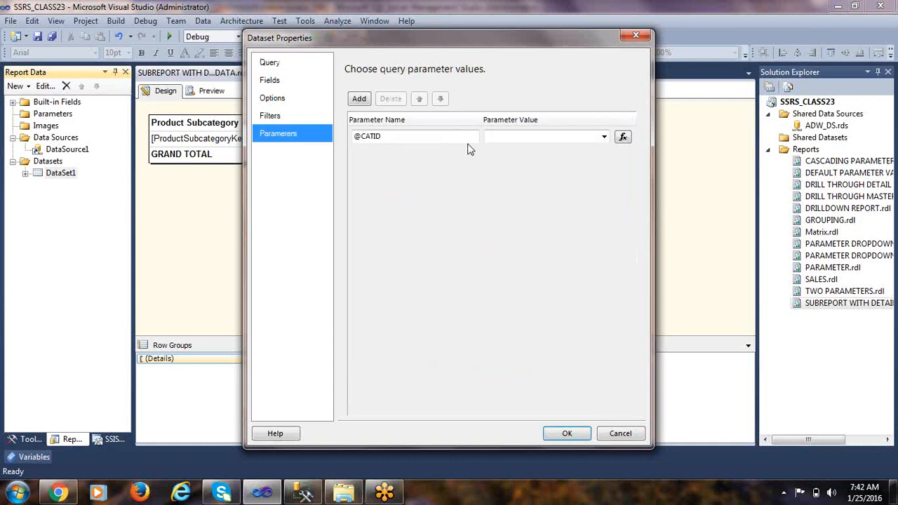
click(529, 139)
click(603, 137)
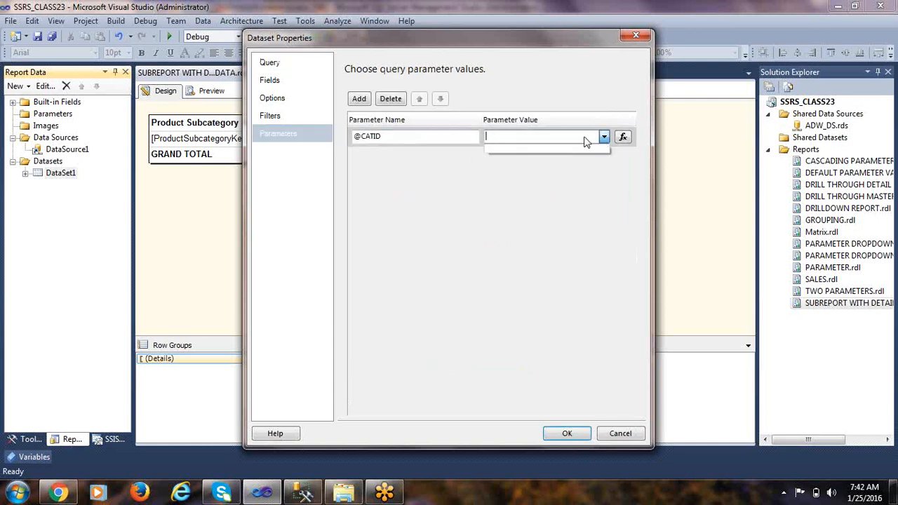
click(586, 140)
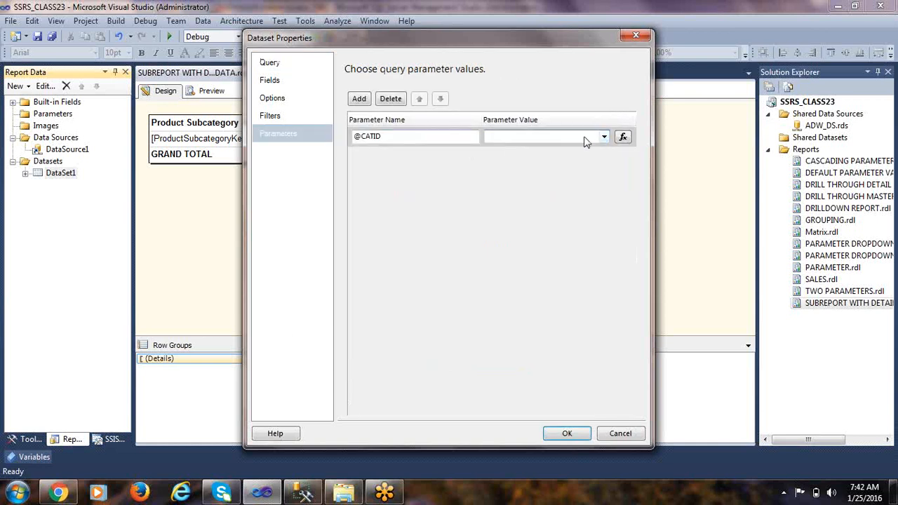
click(566, 433)
click(13, 113)
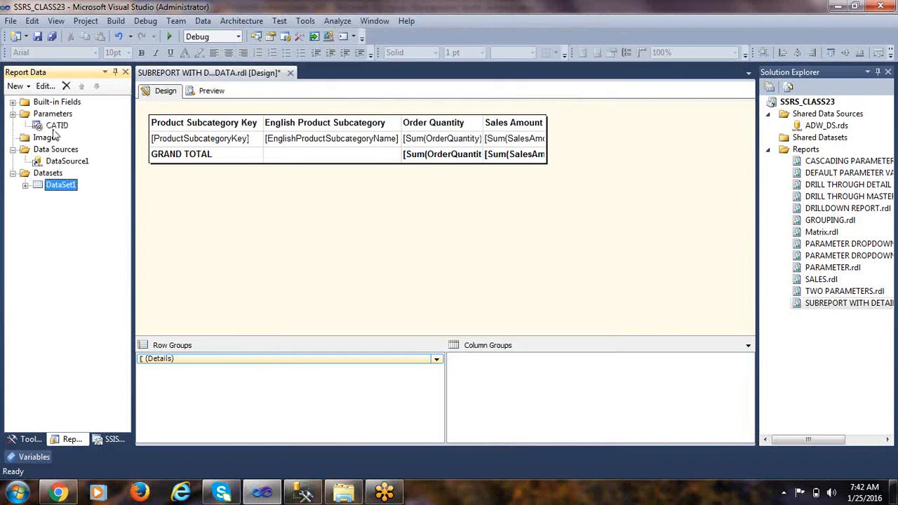
click(62, 126)
double_click(61, 184)
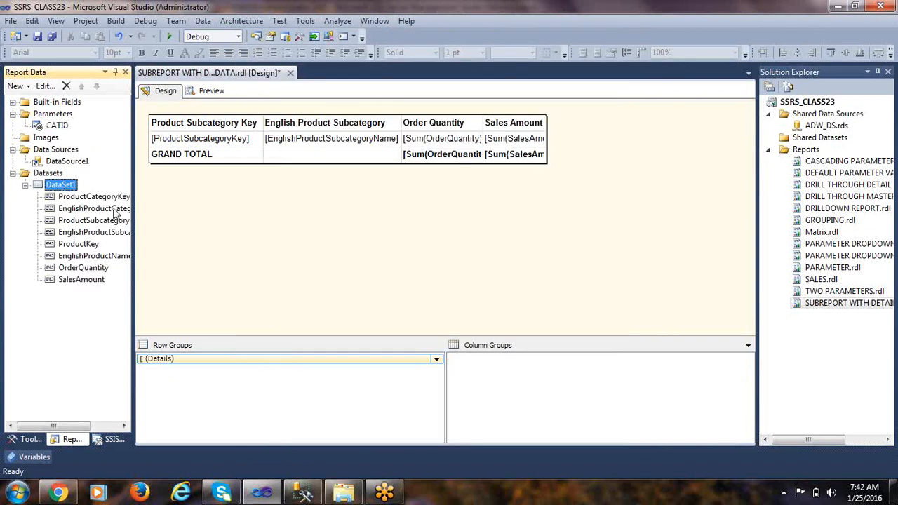
click(278, 133)
click(455, 140)
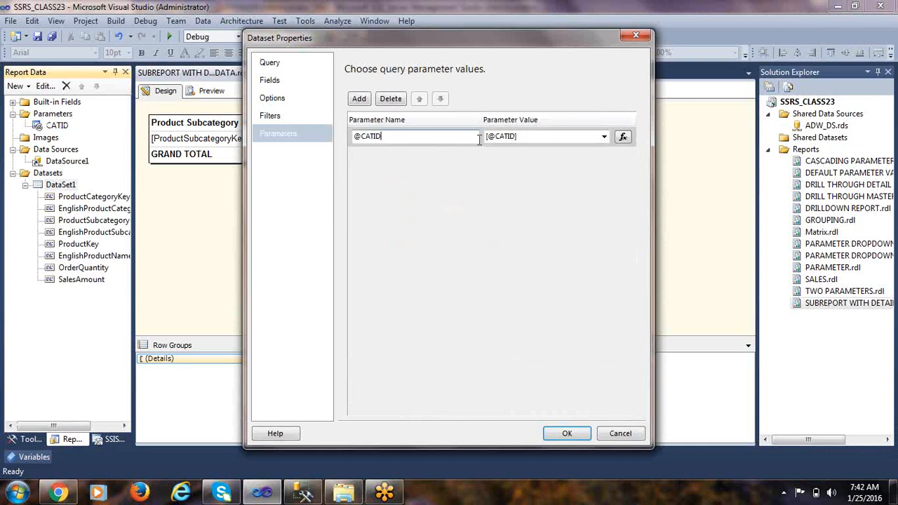
click(567, 433)
Step: Set the CATID report parameter's data type to Integer
right_click(57, 128)
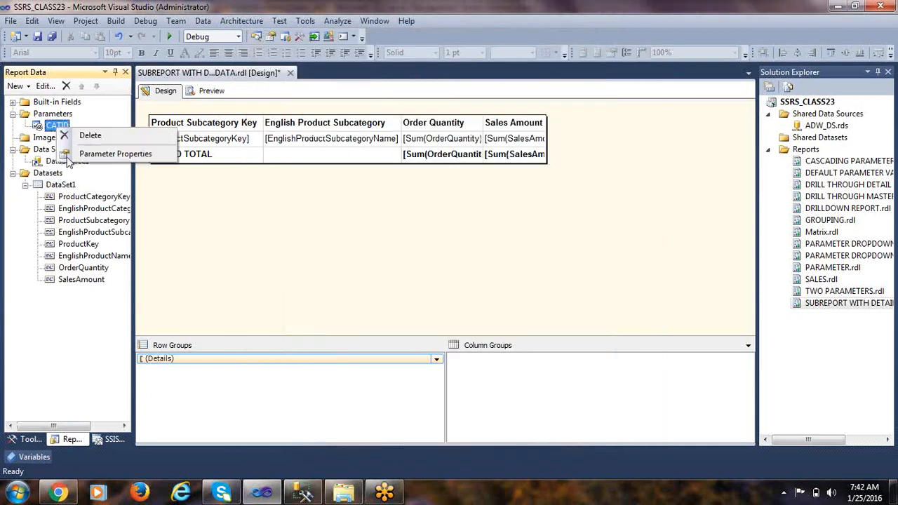
click(101, 151)
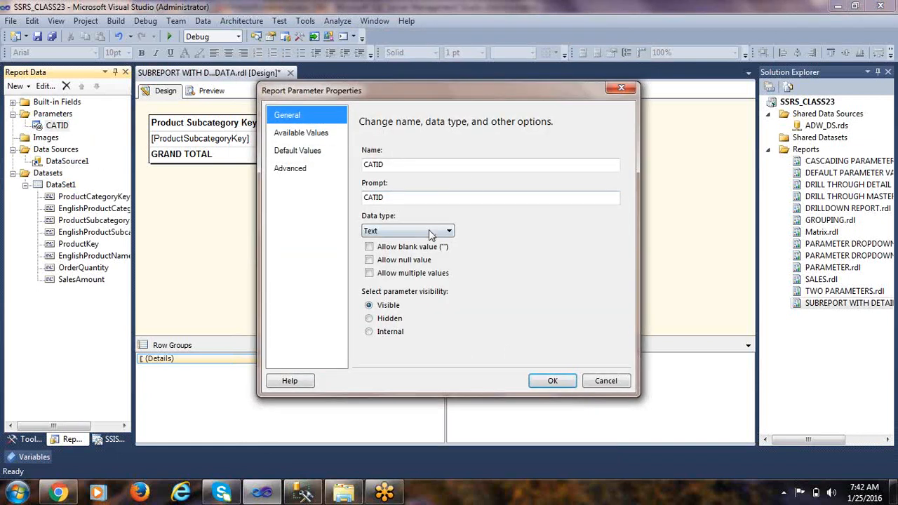
click(438, 232)
click(399, 271)
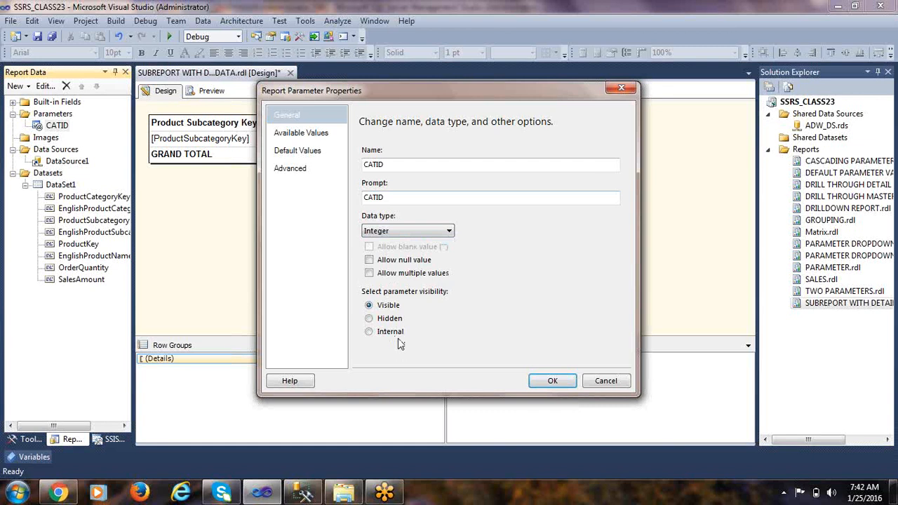
click(369, 320)
click(558, 381)
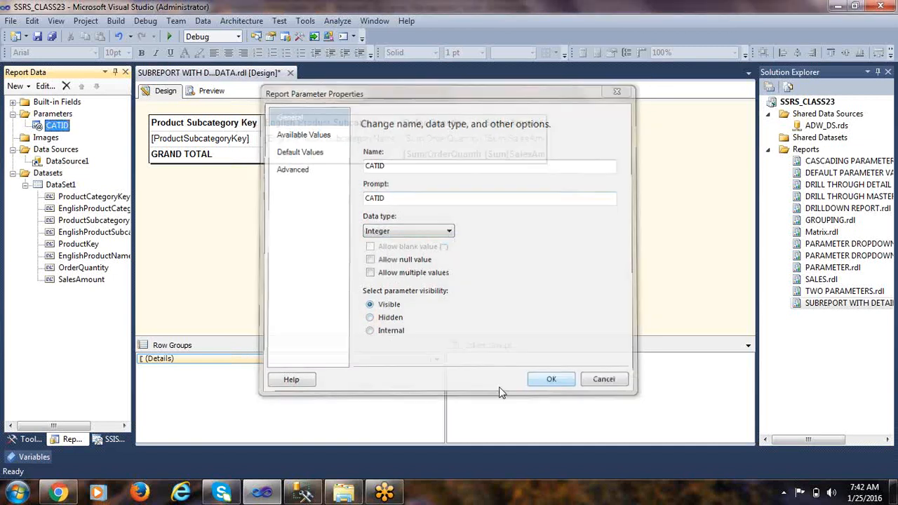
Step: Preview the report with CATID set to 3
click(209, 91)
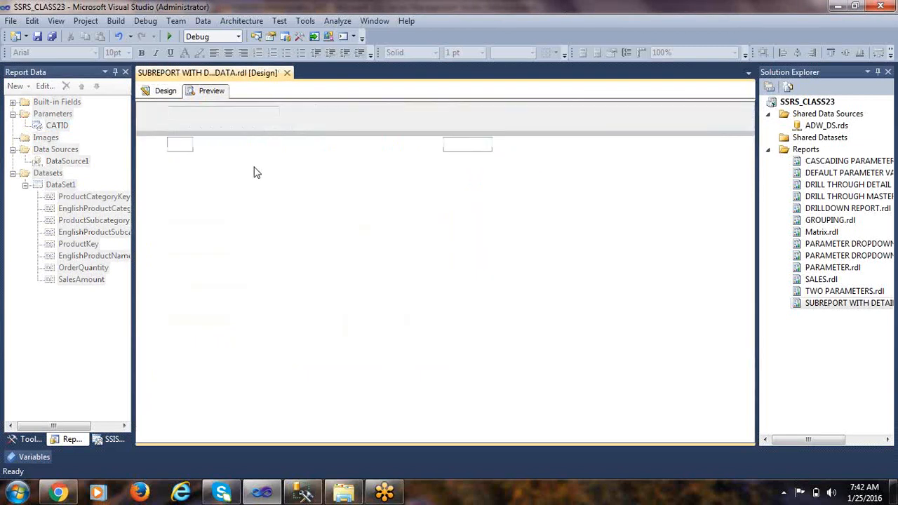
click(209, 111)
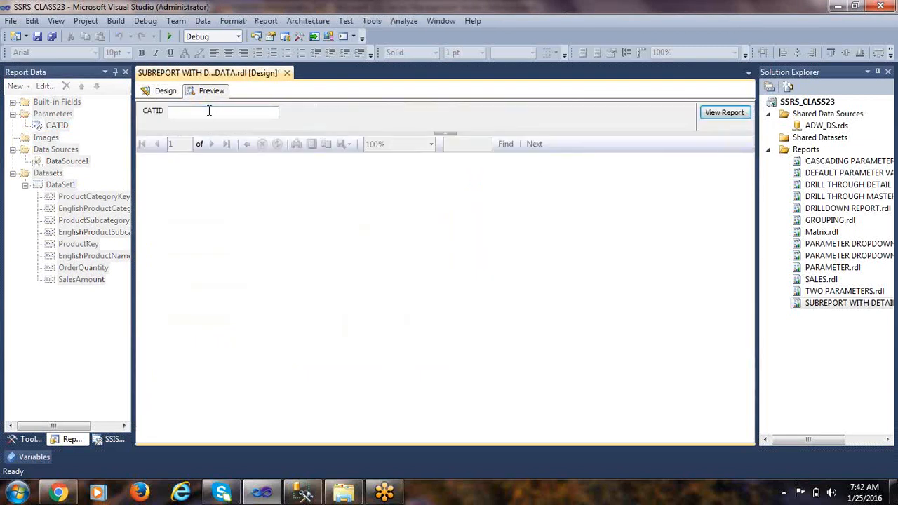
text(3)
click(723, 113)
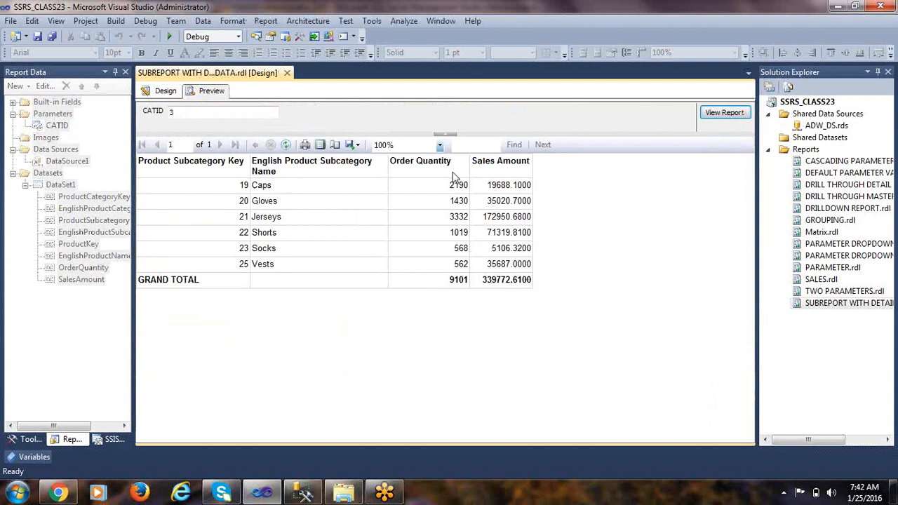
Step: Apply an outside border to all three table rows in the design and save the report
click(164, 91)
click(177, 125)
drag(142, 124, 141, 155)
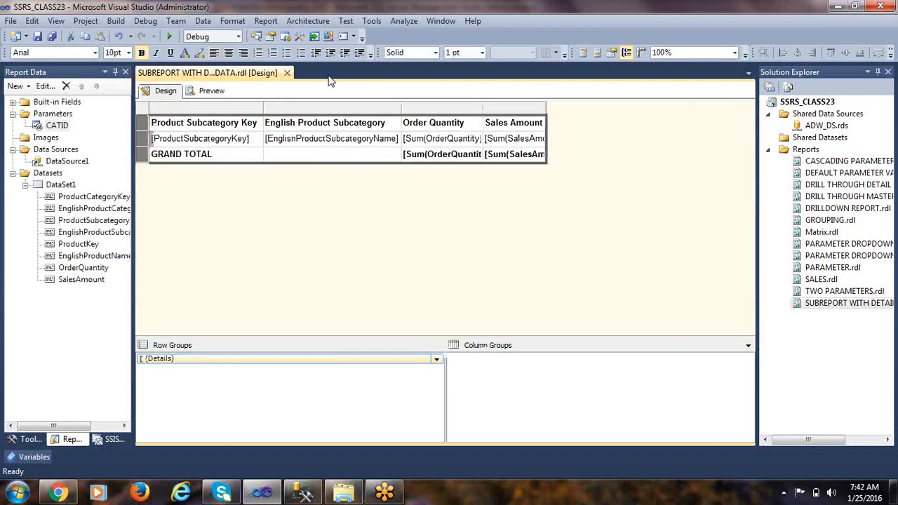
click(556, 54)
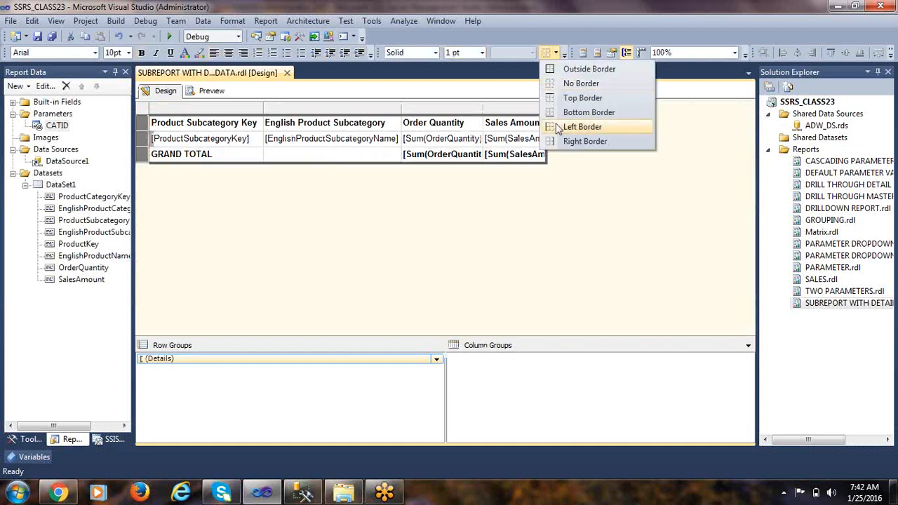
click(567, 69)
key(ctrl+s)
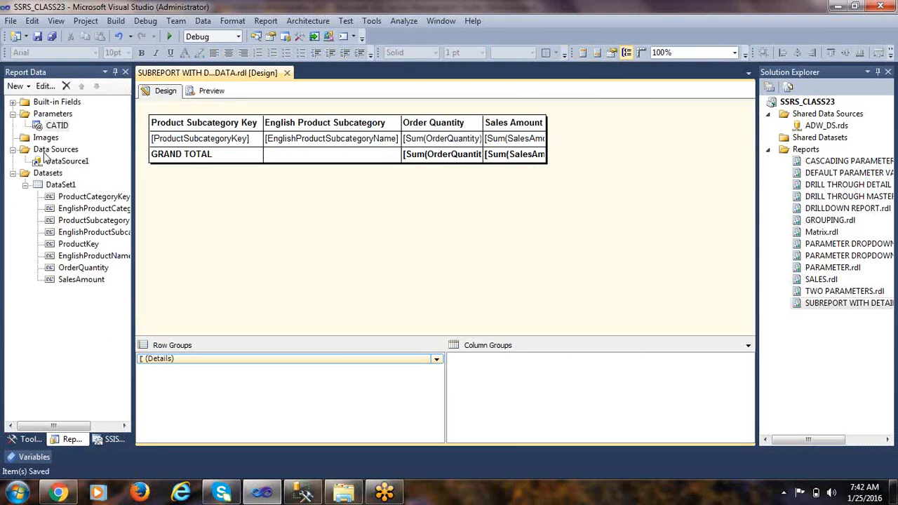
Step: Set the CATID parameter's visibility to Hidden, preview the report and return to its design
right_click(60, 126)
click(104, 159)
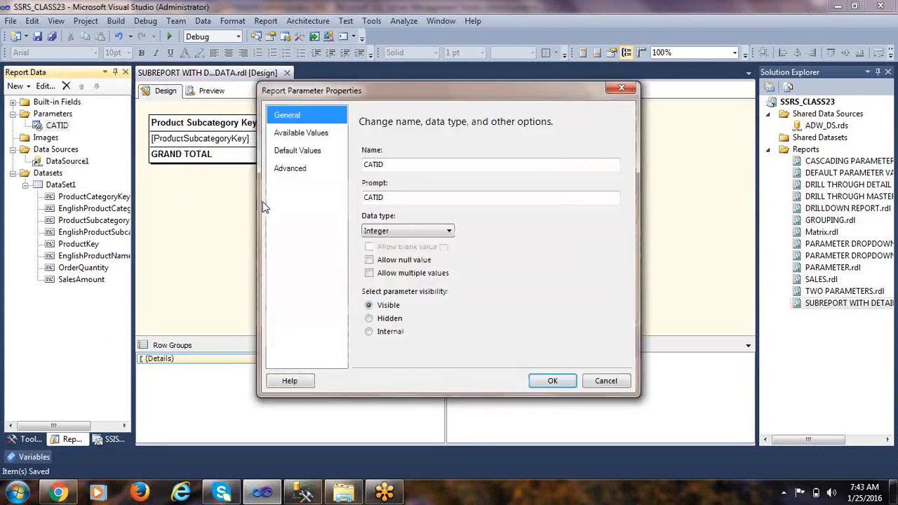
click(370, 320)
click(552, 380)
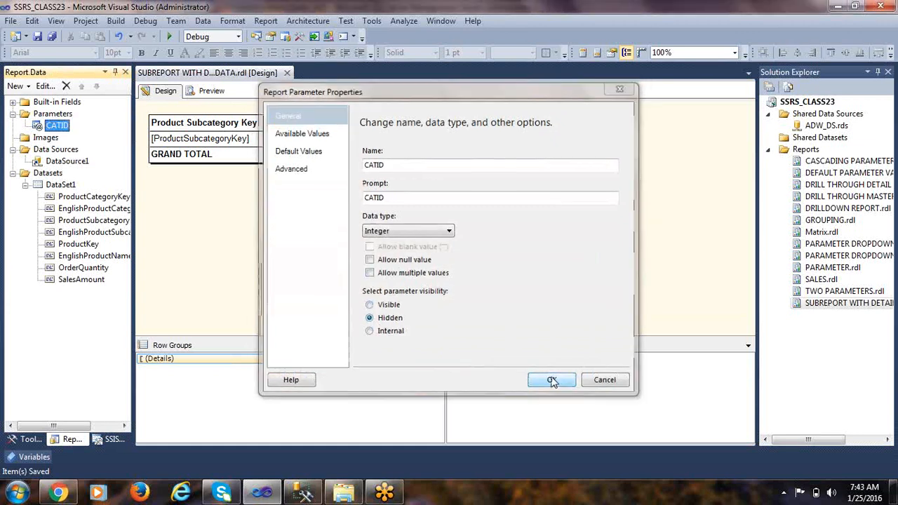
click(210, 92)
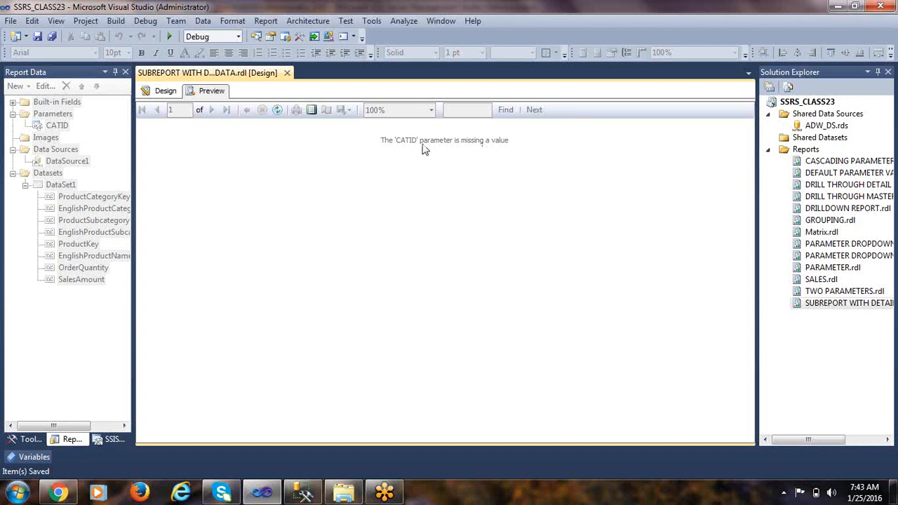
click(166, 91)
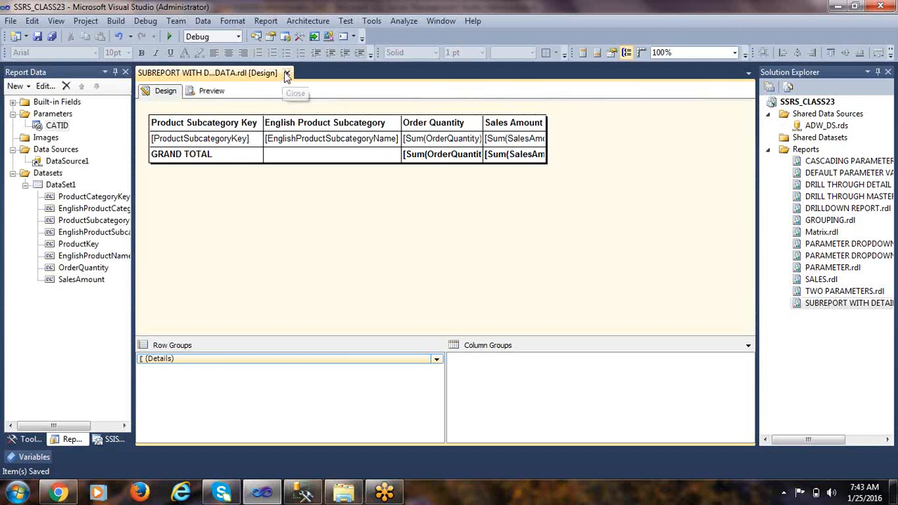
Step: Close the open report and add a new empty report named SUBREPORT MASTER REPORT to the project
click(287, 73)
right_click(816, 138)
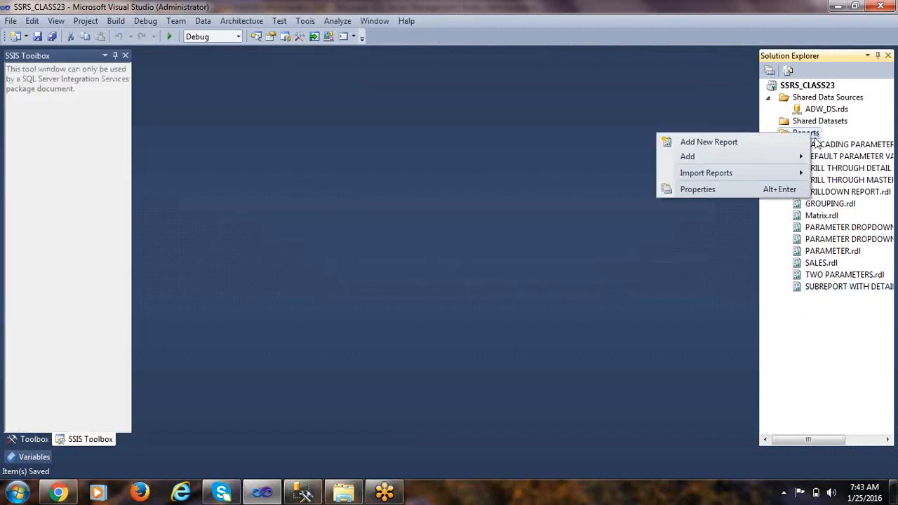
mouse_move(775, 153)
click(622, 153)
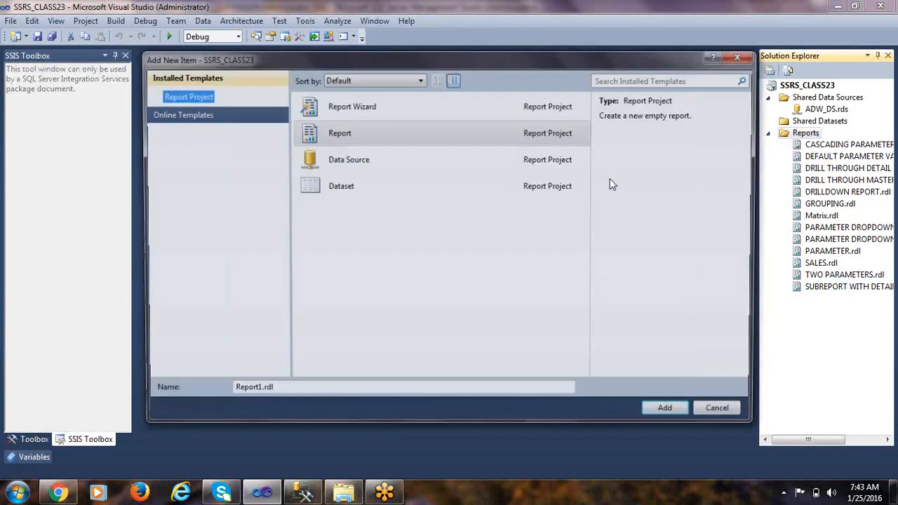
click(353, 135)
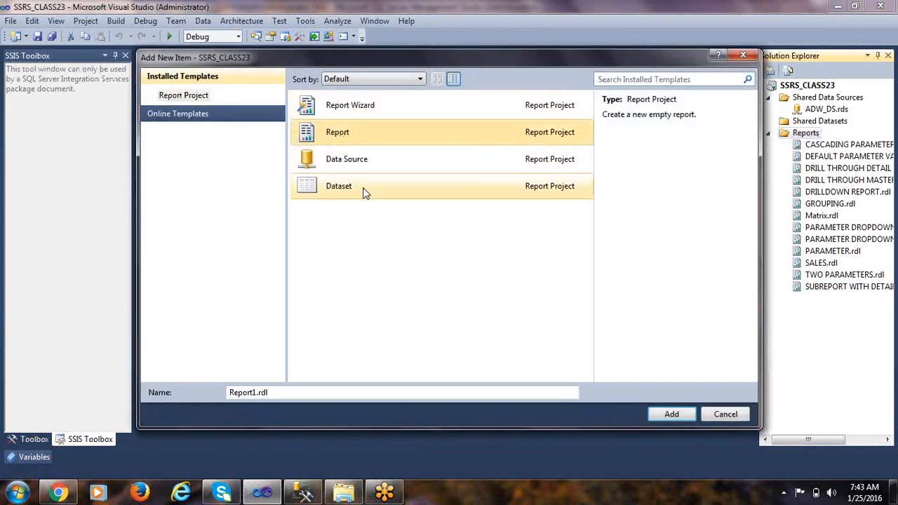
double_click(246, 393)
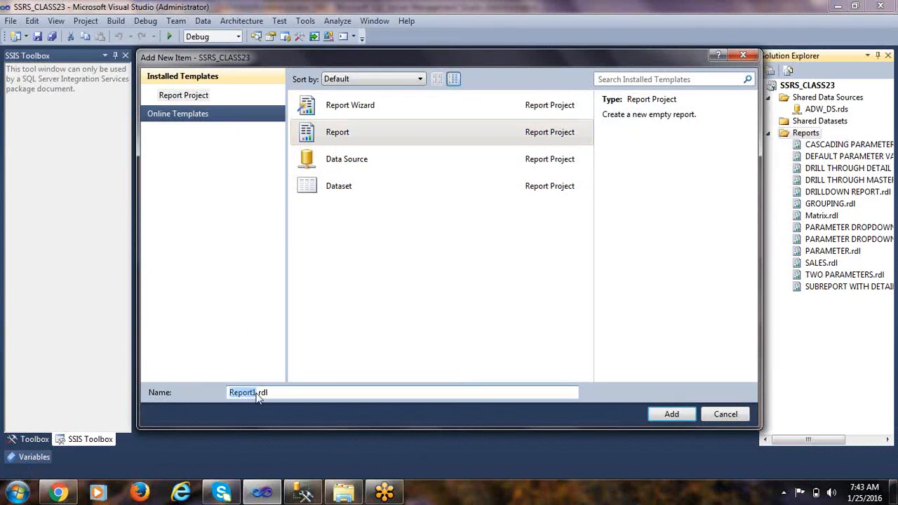
text(SUBREPORT MASTER REPORT)
key(Return)
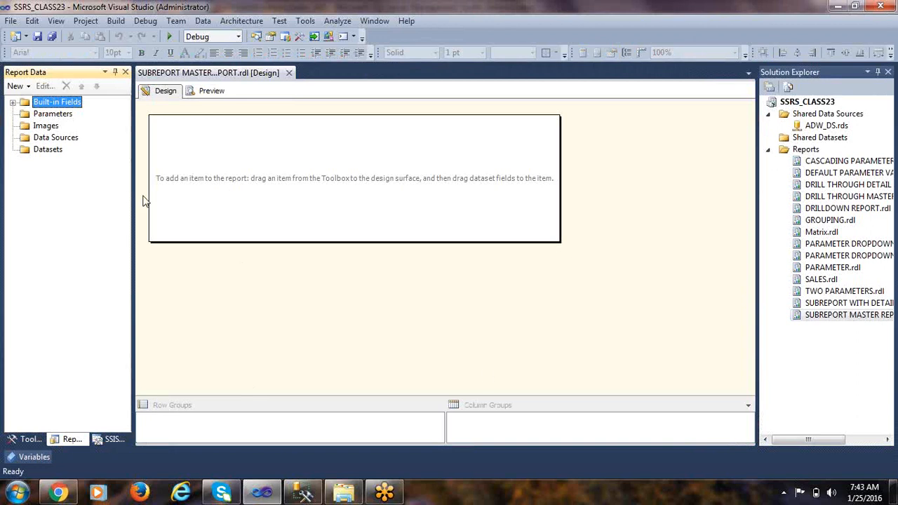
Step: Add a data source to the report that uses the shared data source reference ADW_DS
right_click(55, 139)
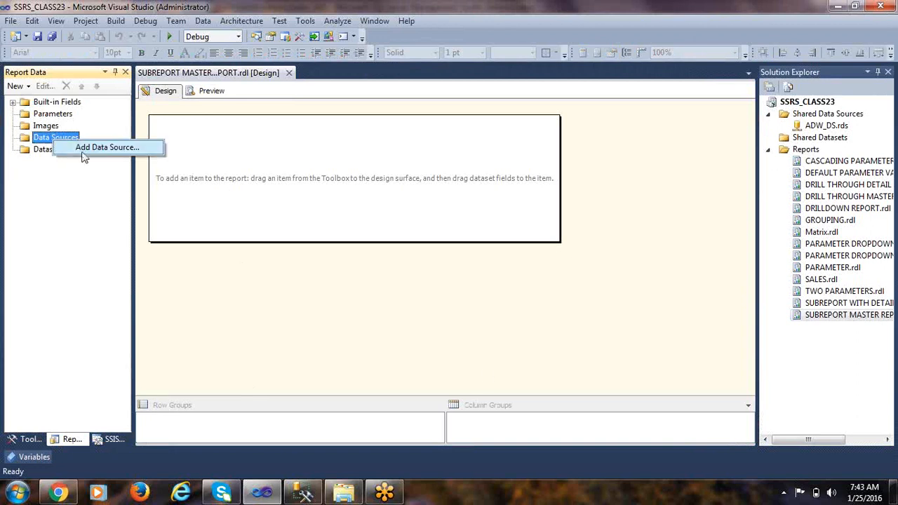
click(78, 148)
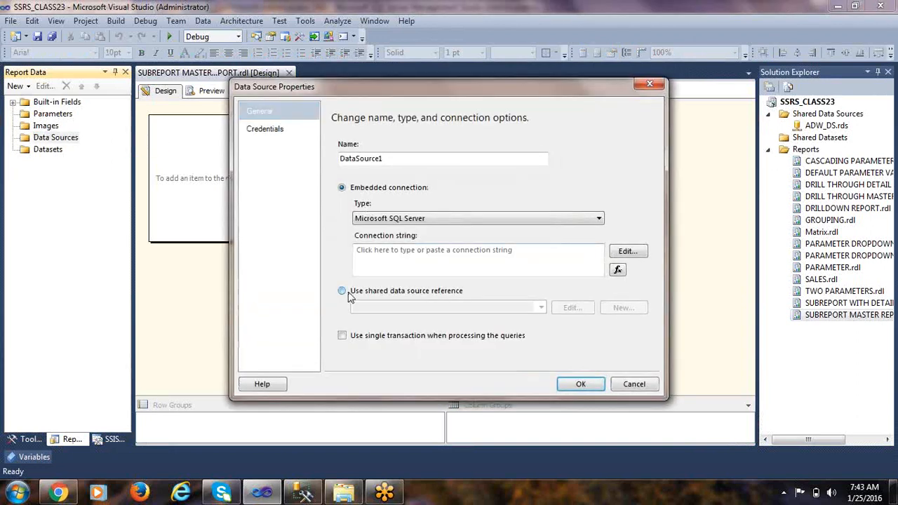
click(342, 290)
click(543, 310)
click(372, 319)
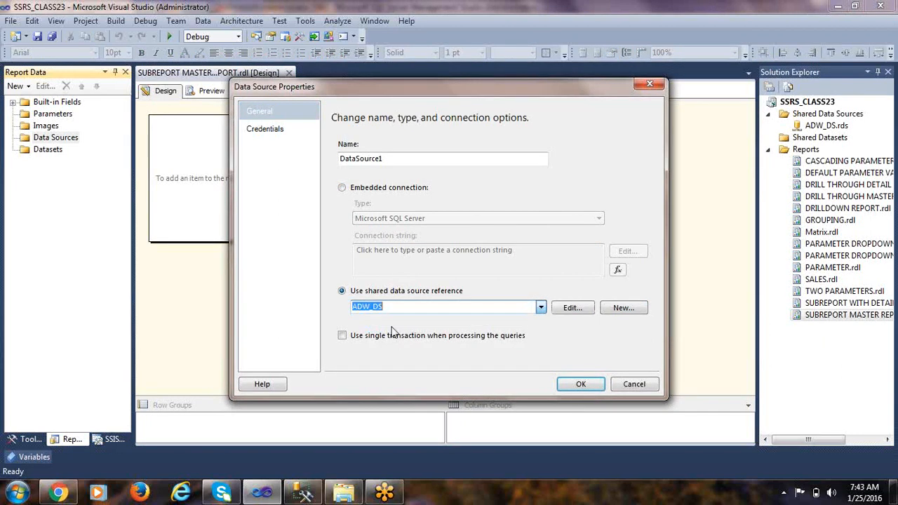
click(580, 384)
Step: Create a dataset embedded in the report on DataSource1 and open its query for editing as text in the Query Designer
right_click(49, 163)
click(86, 177)
click(385, 145)
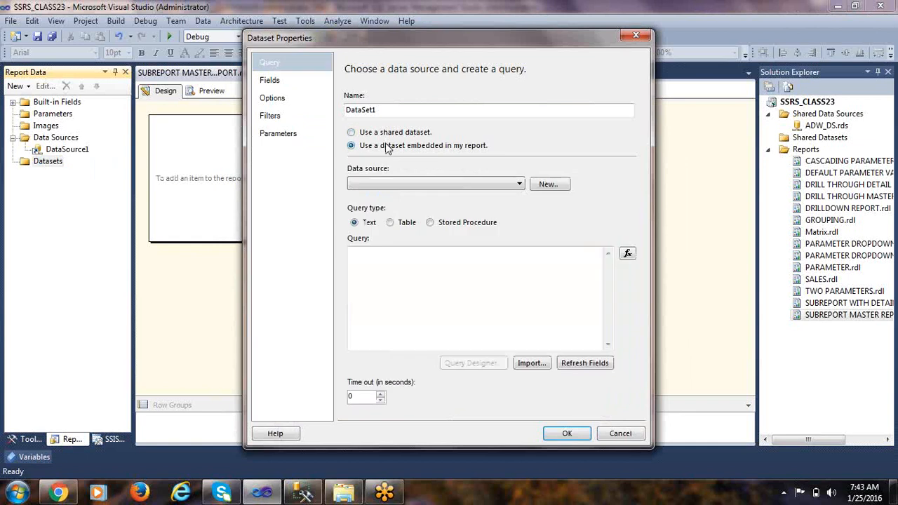
click(403, 185)
click(410, 196)
click(425, 278)
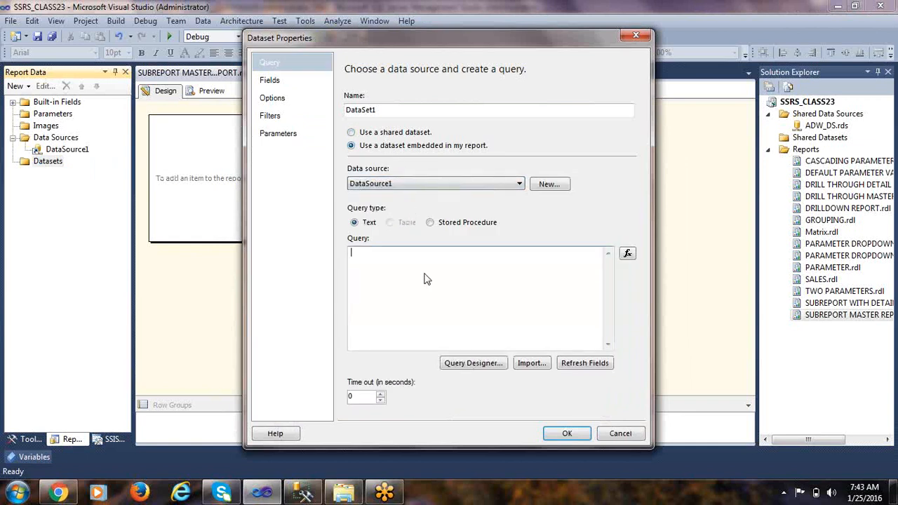
click(474, 362)
double_click(387, 52)
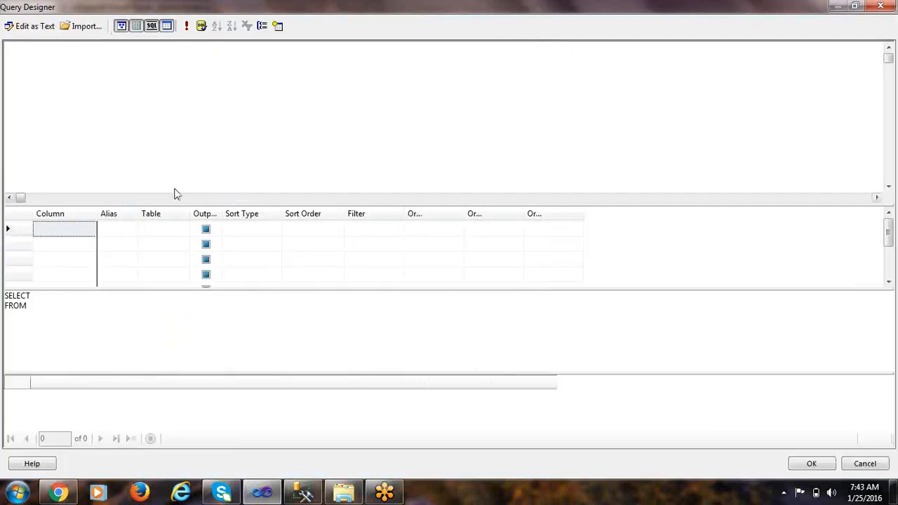
click(29, 26)
drag(199, 144, 316, 257)
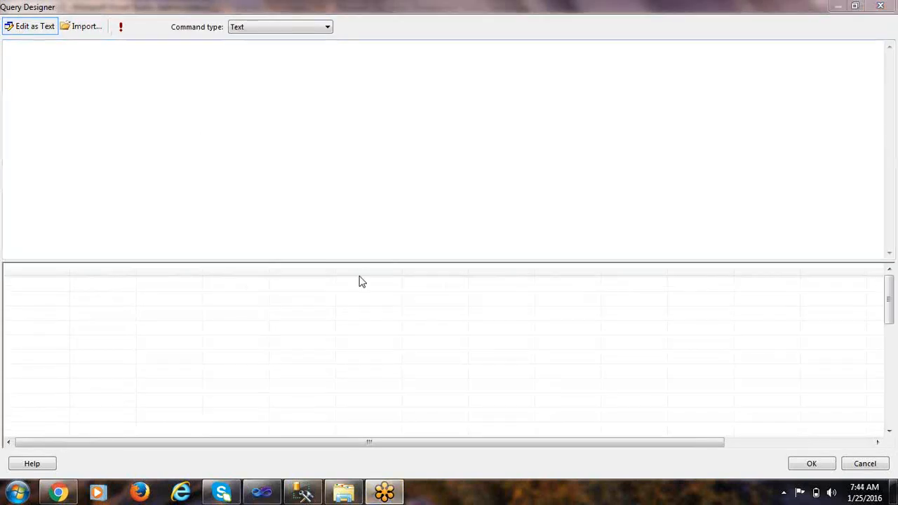
Step: Copy the selected product sales query without its WHERE clause from SQL Server Management Studio into the Query Designer, run it and accept the dataset
click(306, 495)
right_click(395, 163)
click(426, 180)
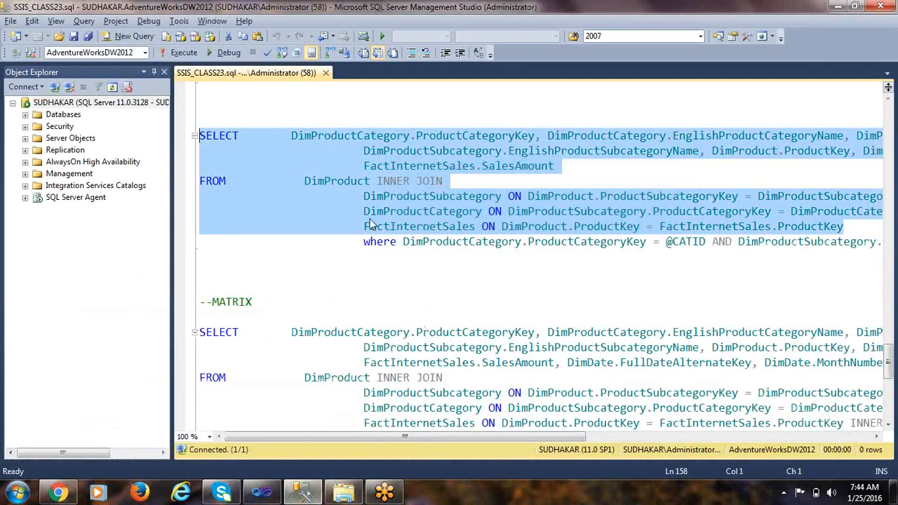
key(alt+Tab)
key(ctrl+v)
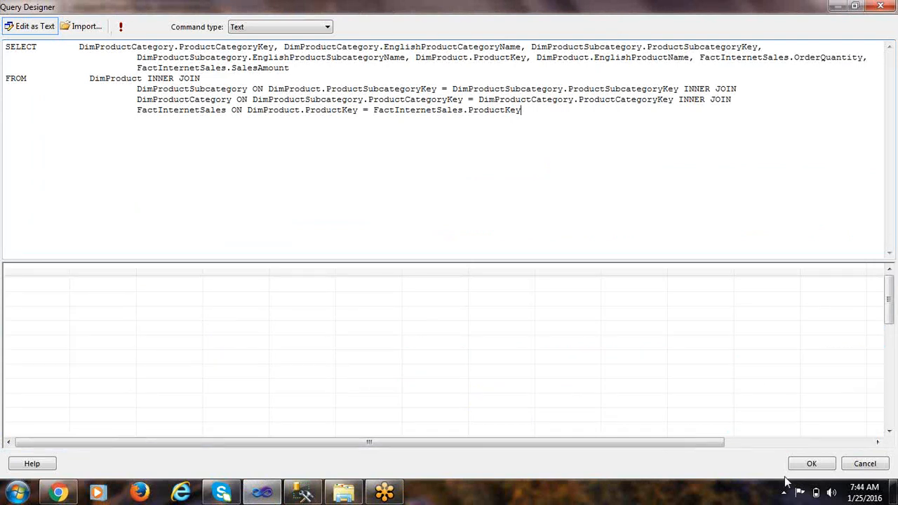
click(121, 26)
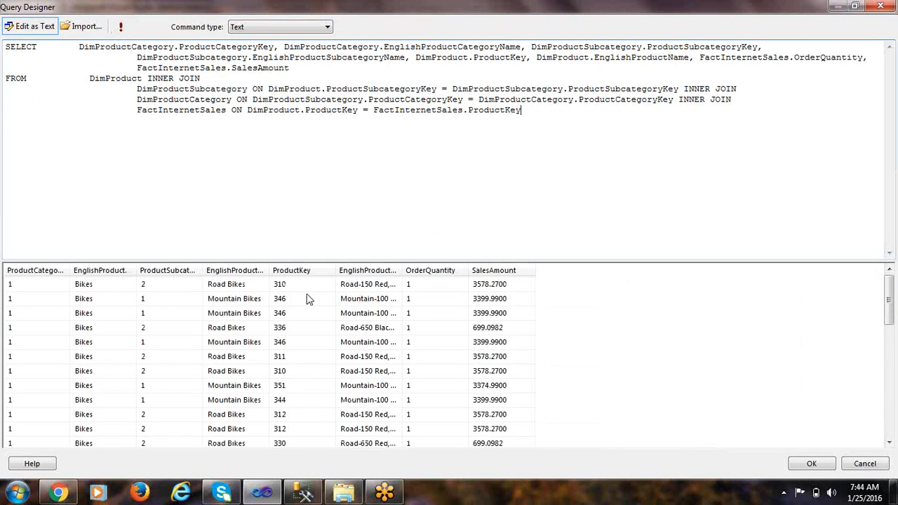
click(810, 463)
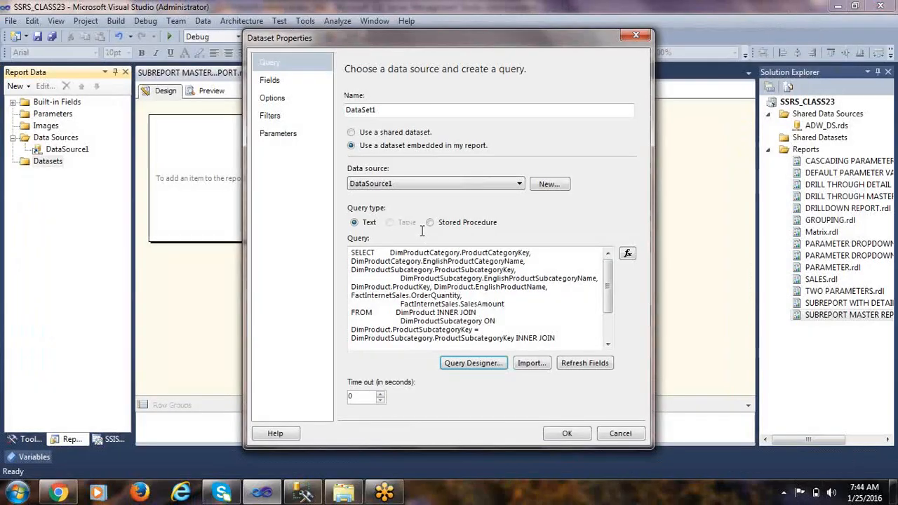
click(554, 435)
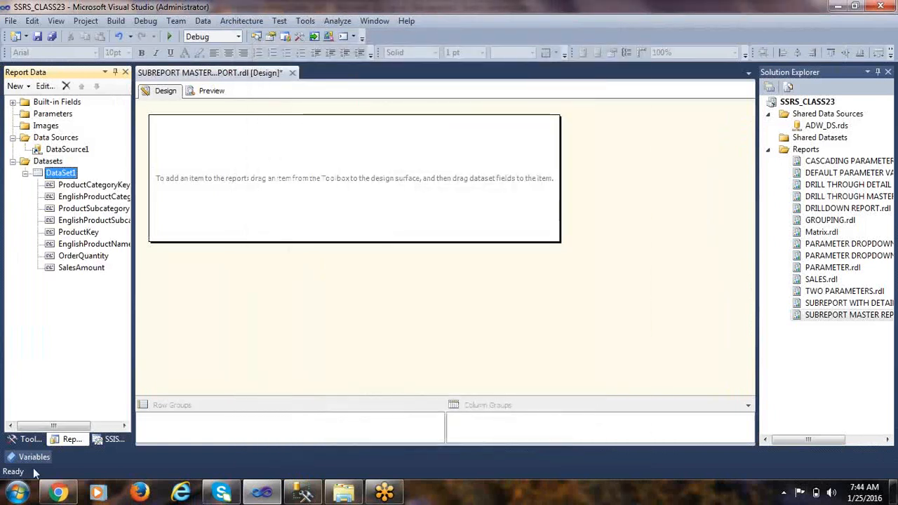
Step: Insert a List into the report body and stretch it horizontally across most of the body's width
click(30, 439)
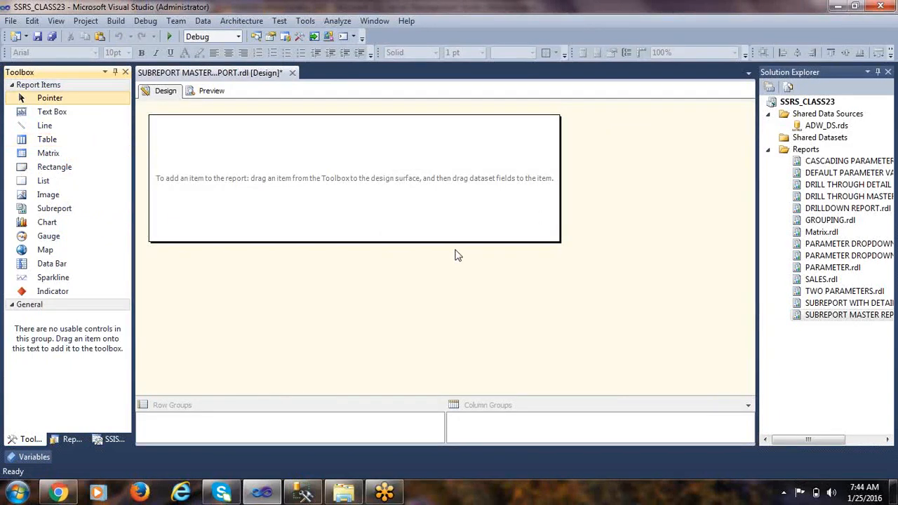
click(54, 208)
drag(43, 180, 204, 138)
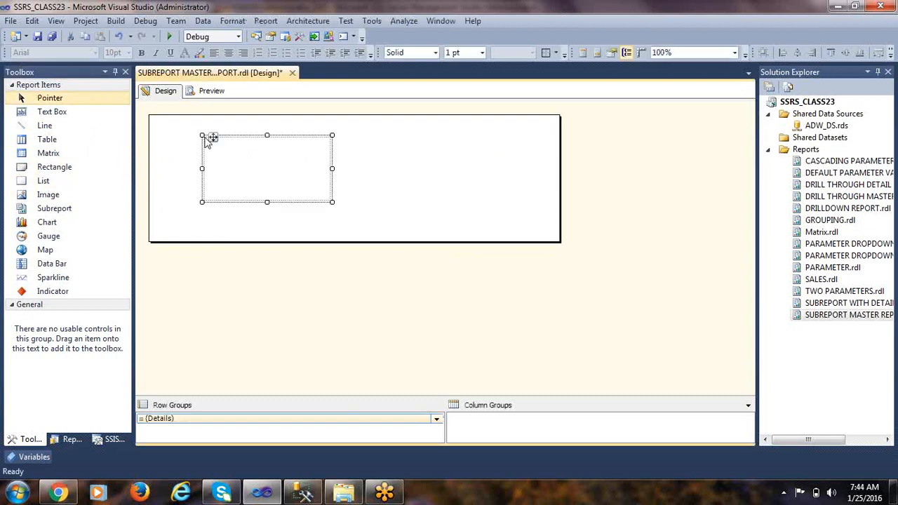
drag(332, 169, 545, 170)
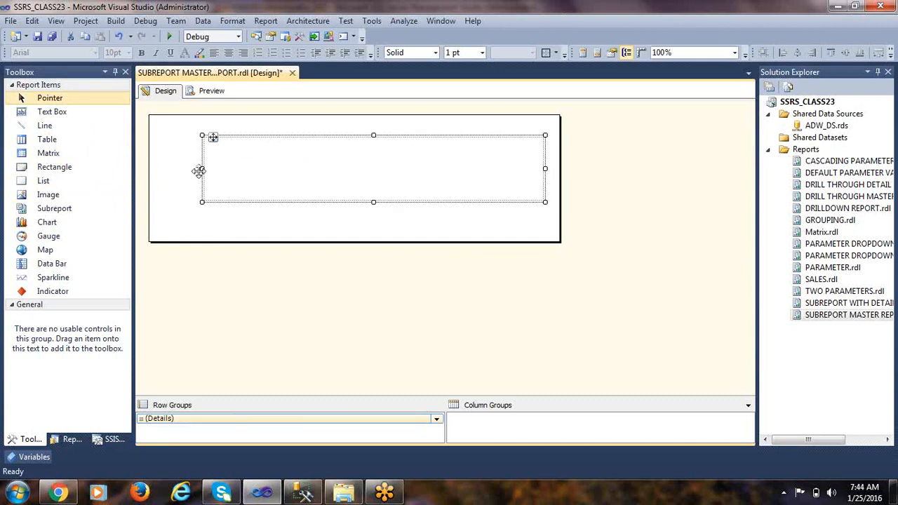
drag(200, 170, 161, 169)
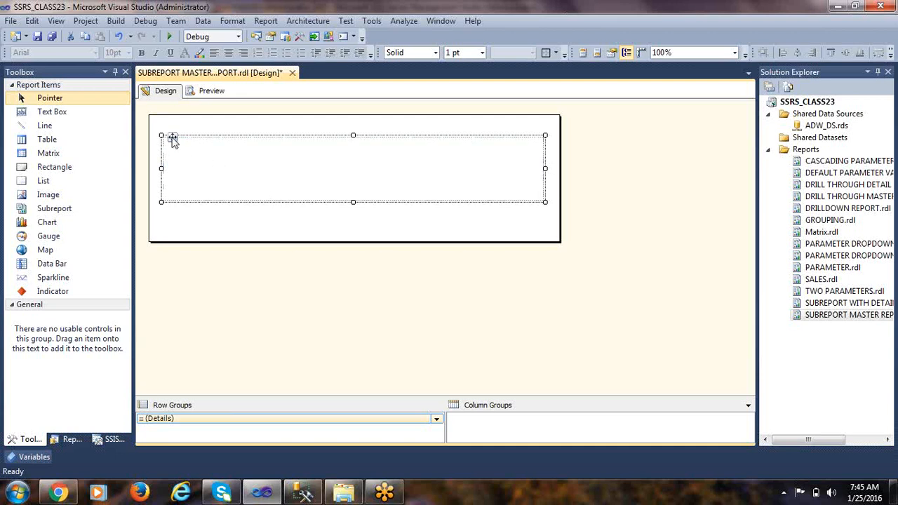
Step: Enlarge the list in height and extend its side edges so it nearly fills the report body
drag(354, 202, 355, 219)
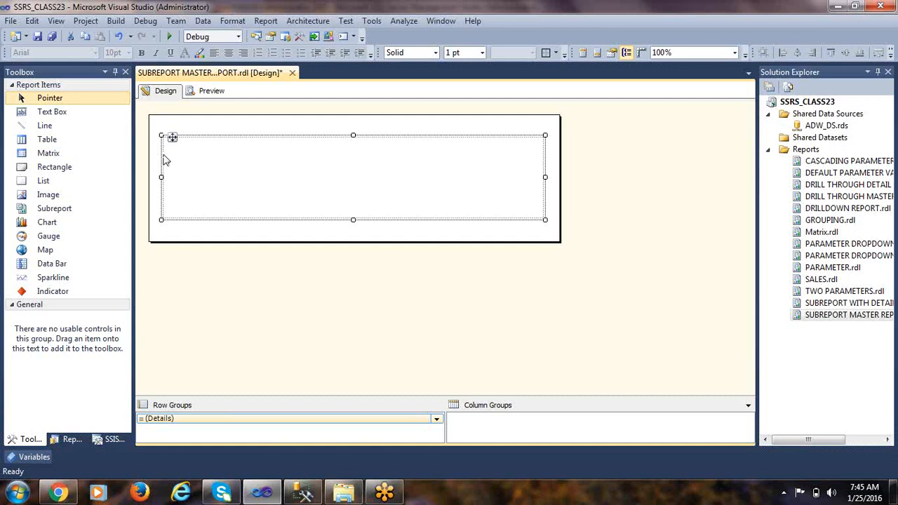
drag(176, 139, 174, 125)
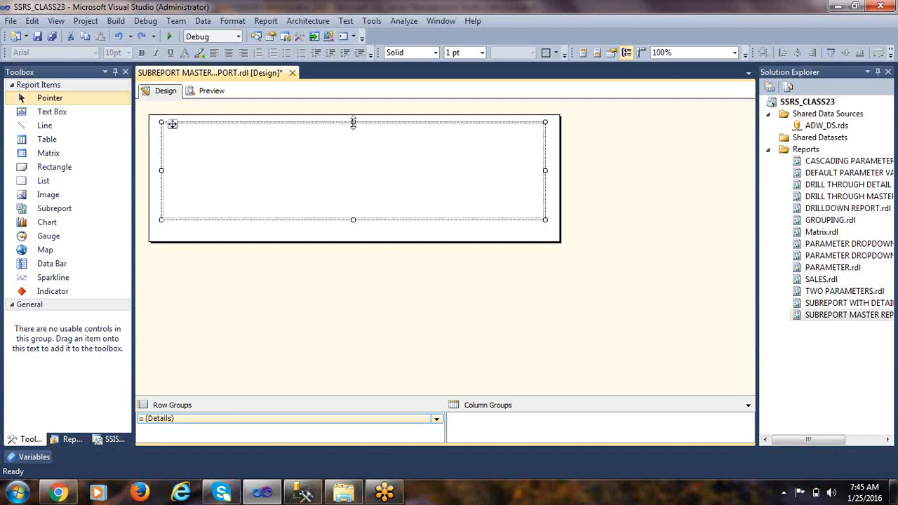
drag(353, 219, 355, 232)
drag(162, 176, 156, 179)
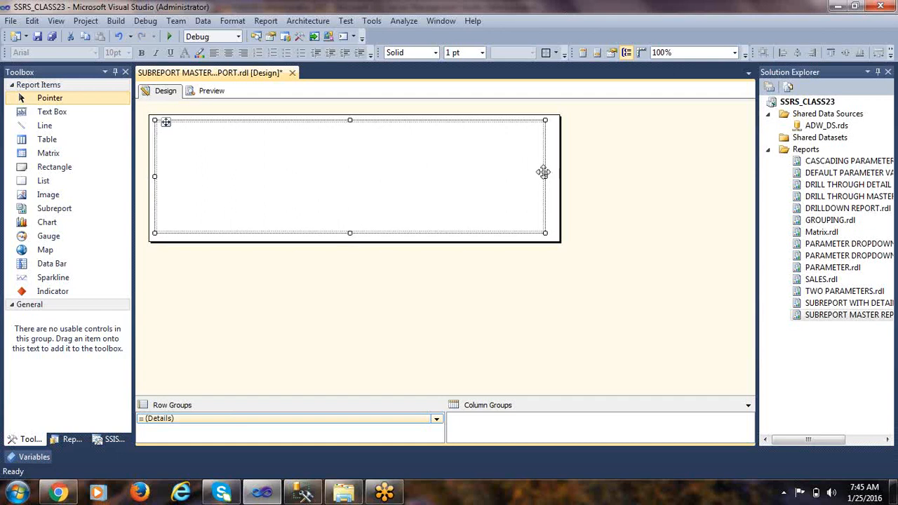
drag(544, 174, 549, 176)
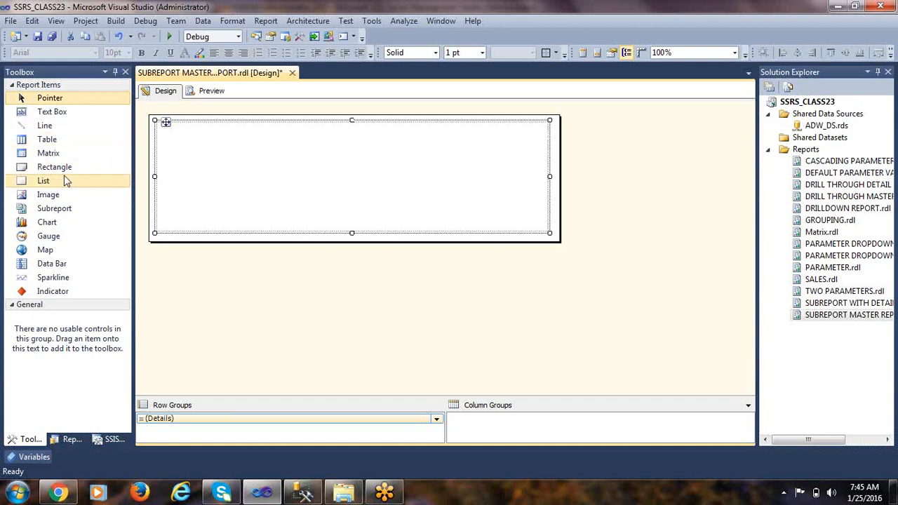
Step: Place four text boxes side by side in a row along the upper edge of the list
click(51, 112)
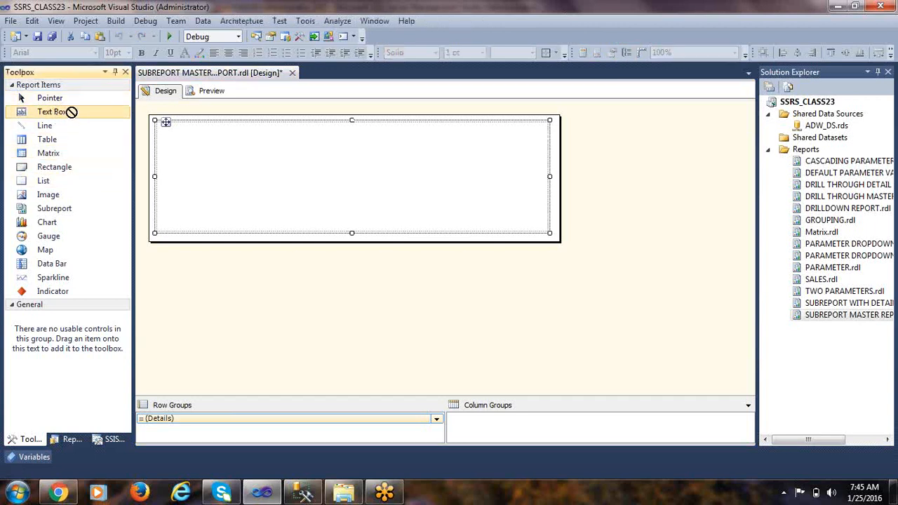
click(176, 129)
drag(81, 110, 261, 133)
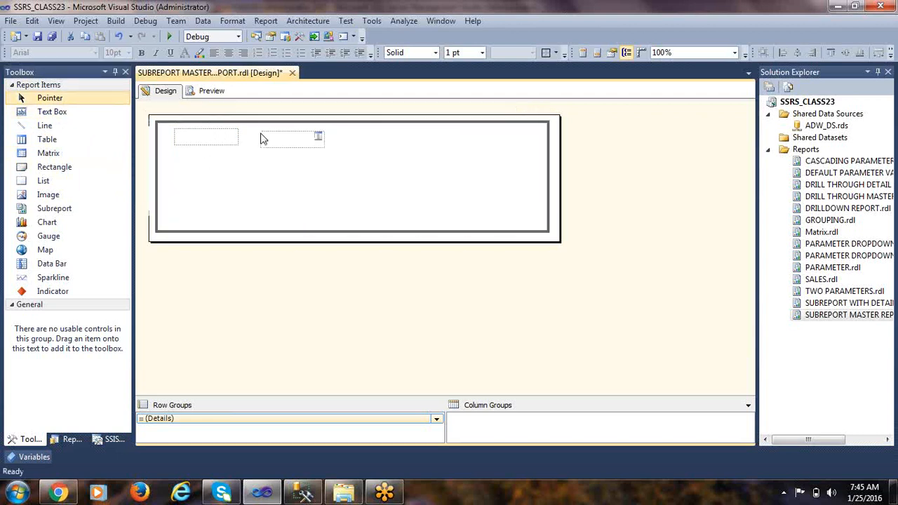
drag(76, 117, 368, 133)
drag(71, 116, 472, 132)
Step: Move the first text box slightly down to align with the row and widen the first and second text boxes
click(212, 138)
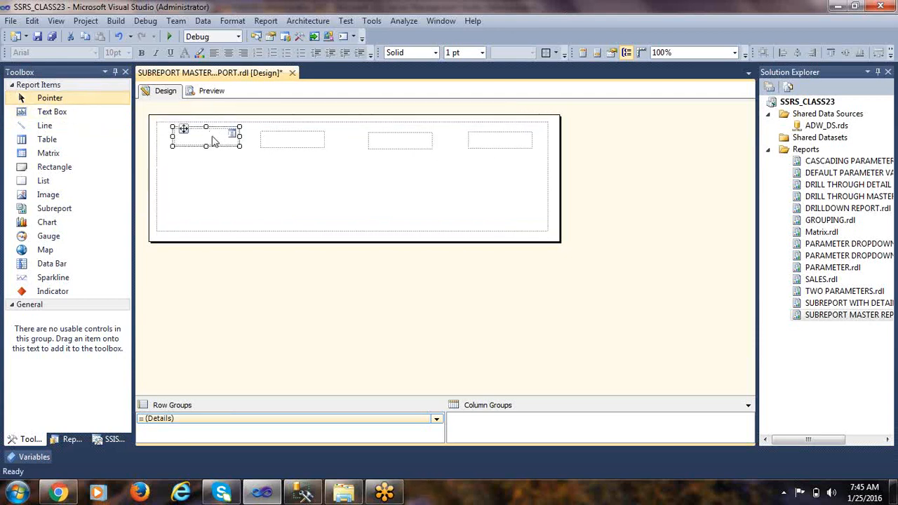
drag(182, 128, 182, 132)
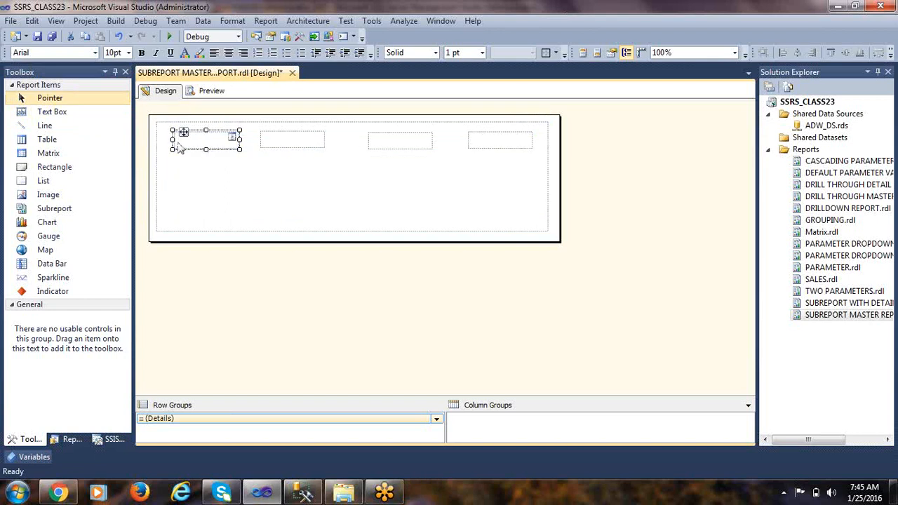
drag(245, 141, 250, 140)
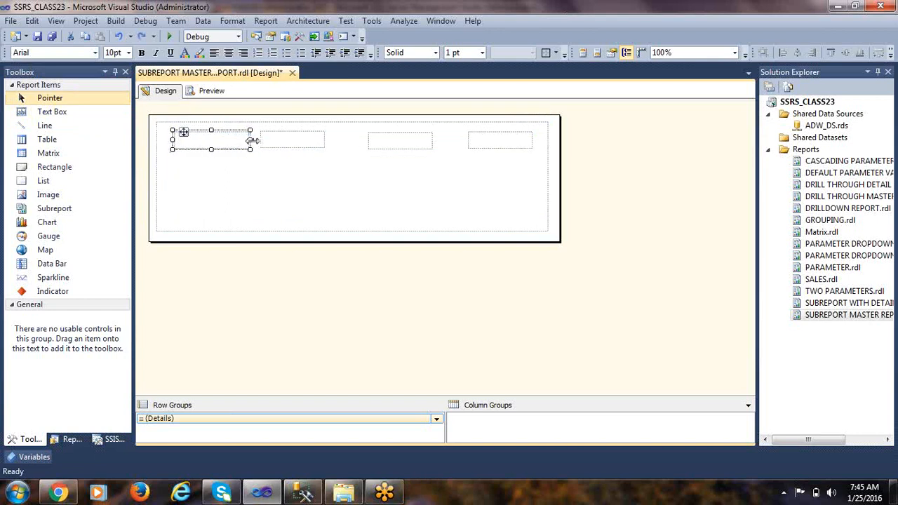
click(317, 136)
drag(326, 140, 378, 132)
Step: Widen the third text box slightly and stretch the fourth from close beside it to the list's right edge
click(426, 137)
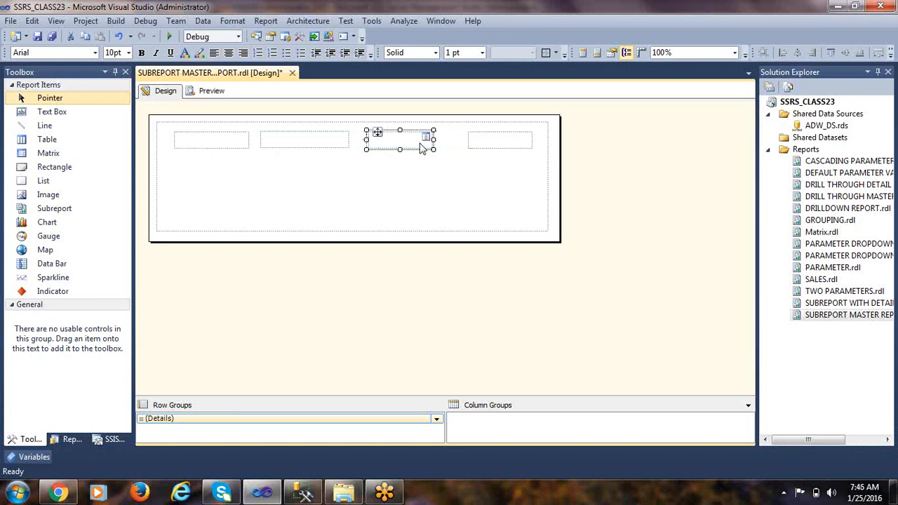
drag(433, 140, 458, 140)
click(515, 144)
drag(536, 149, 550, 149)
click(421, 144)
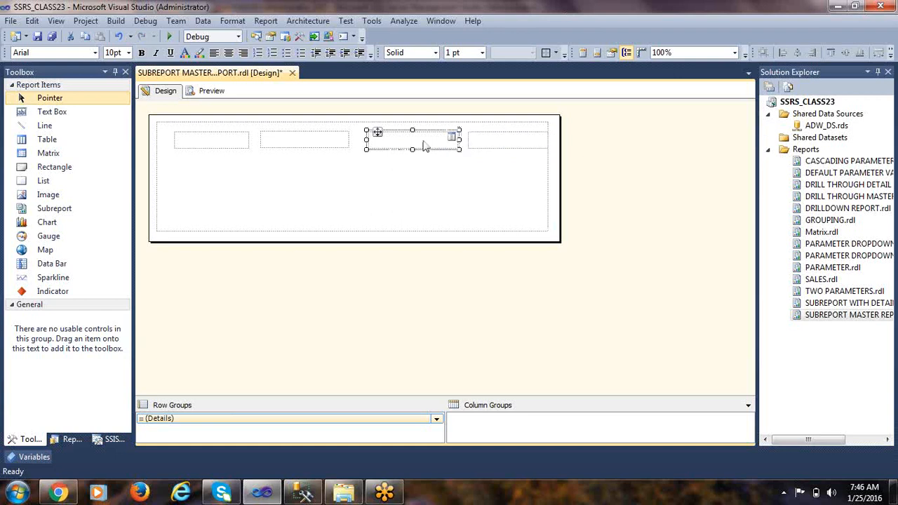
drag(458, 140, 446, 140)
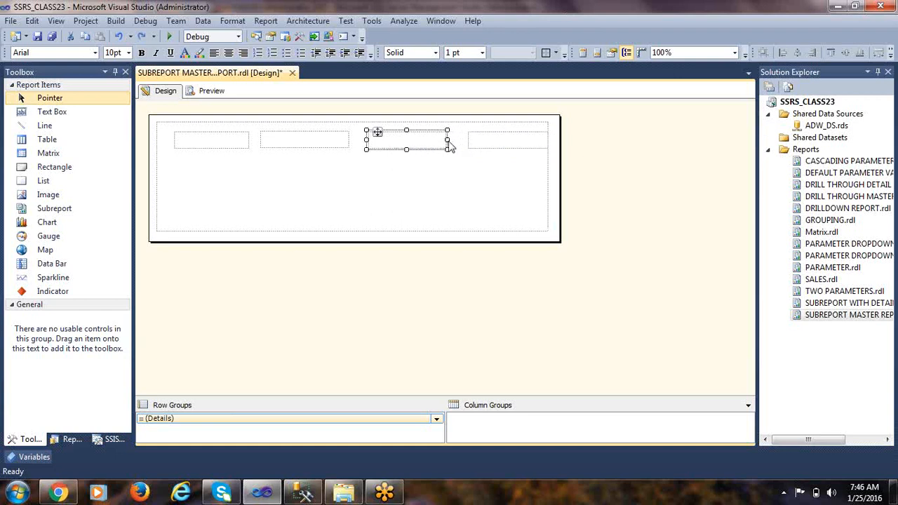
click(470, 140)
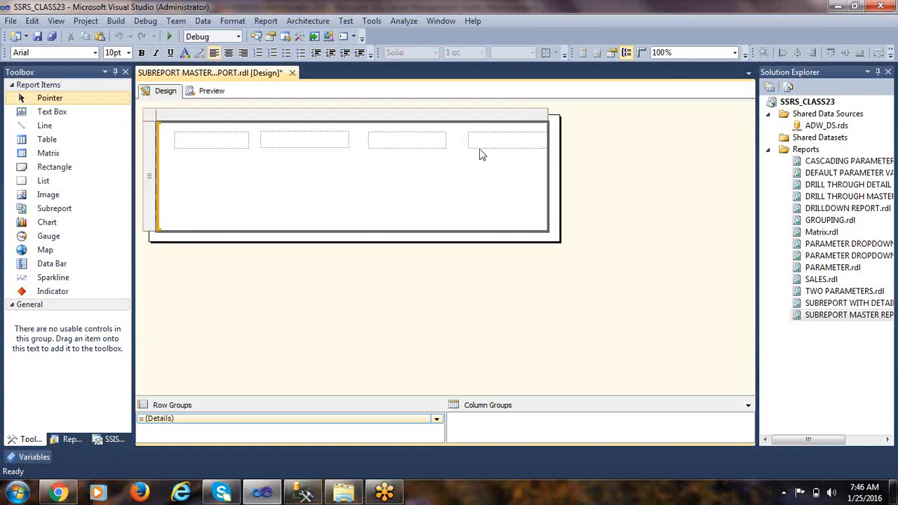
click(475, 134)
drag(468, 141, 454, 140)
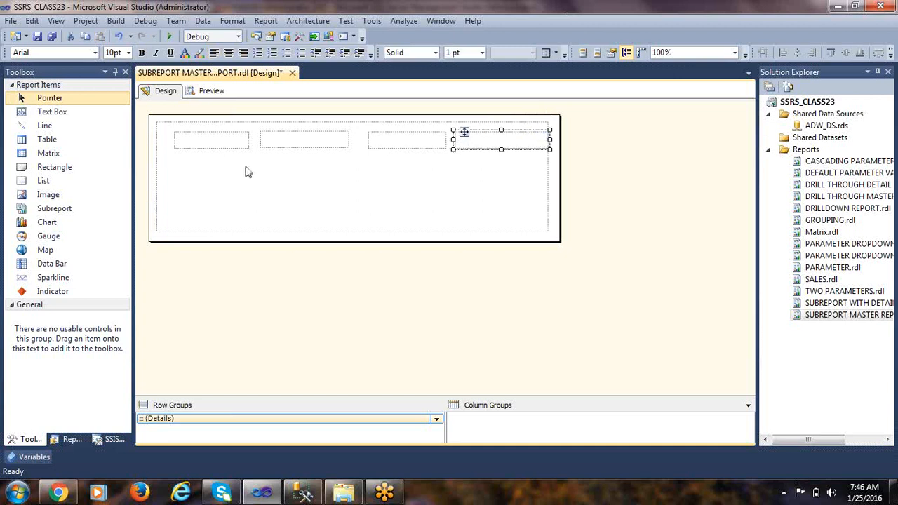
Step: Enter CATEGORY ID: in the first text box and format it bold with an outline border
click(192, 146)
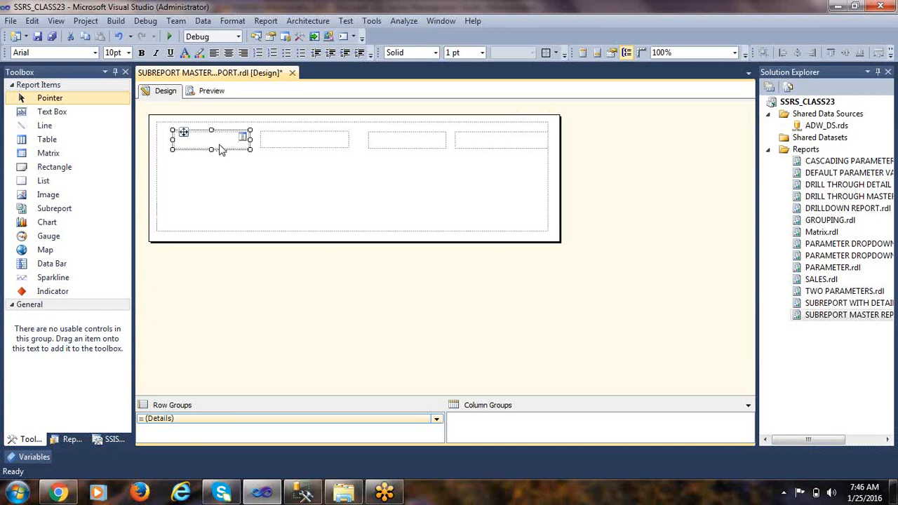
click(220, 146)
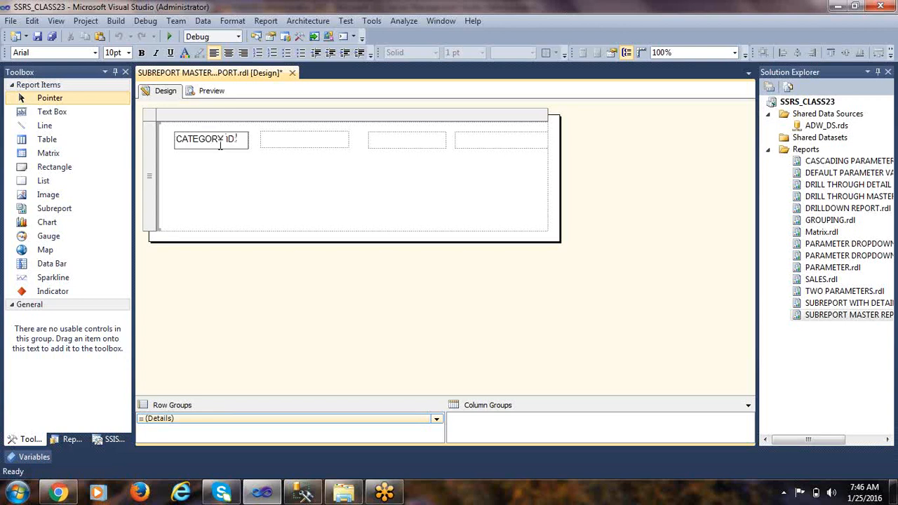
click(239, 201)
click(243, 150)
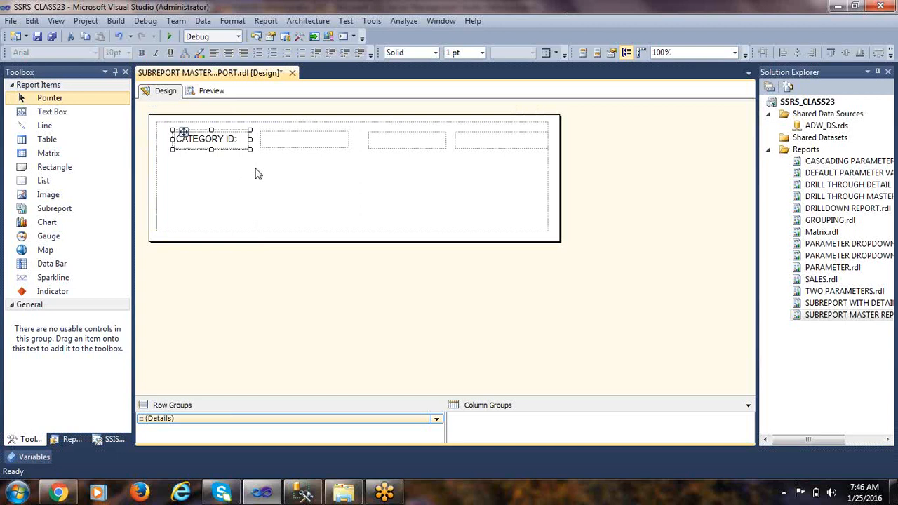
click(141, 53)
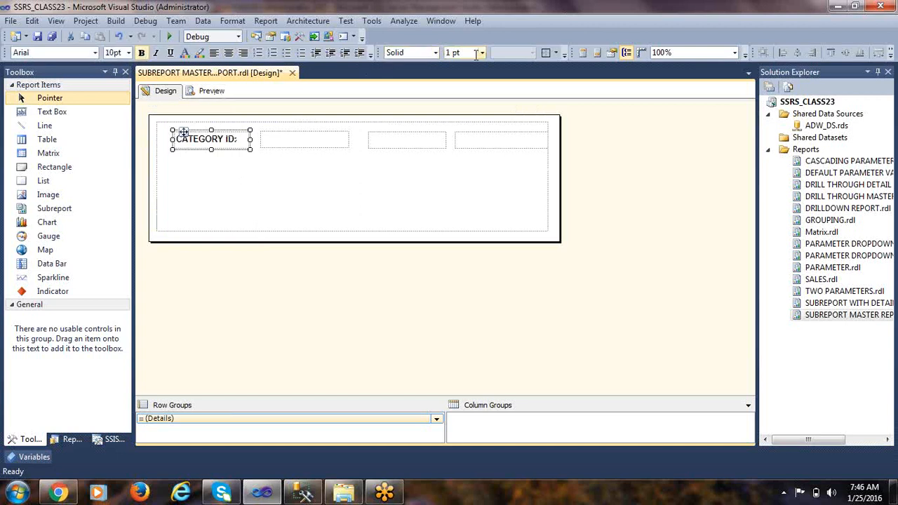
click(546, 53)
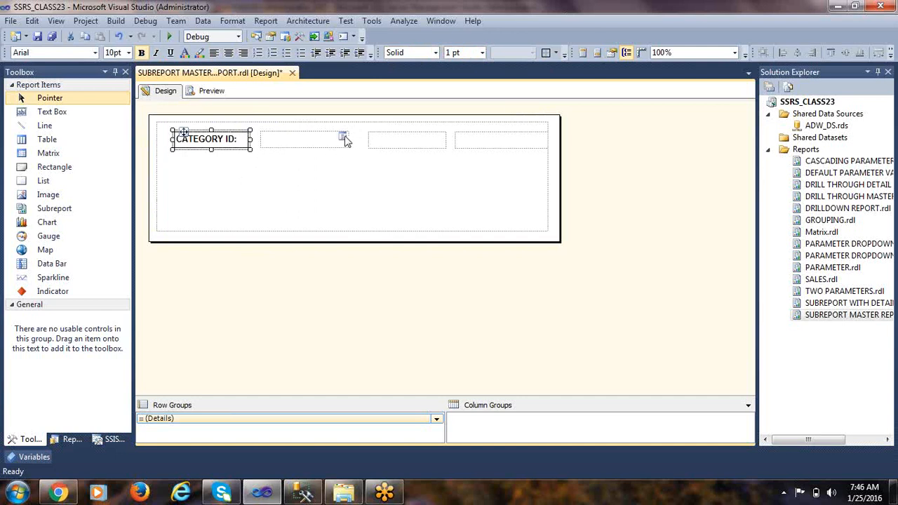
Step: Bind the second text box to the ProductCategoryKey field and format it bold with an outline border
click(344, 138)
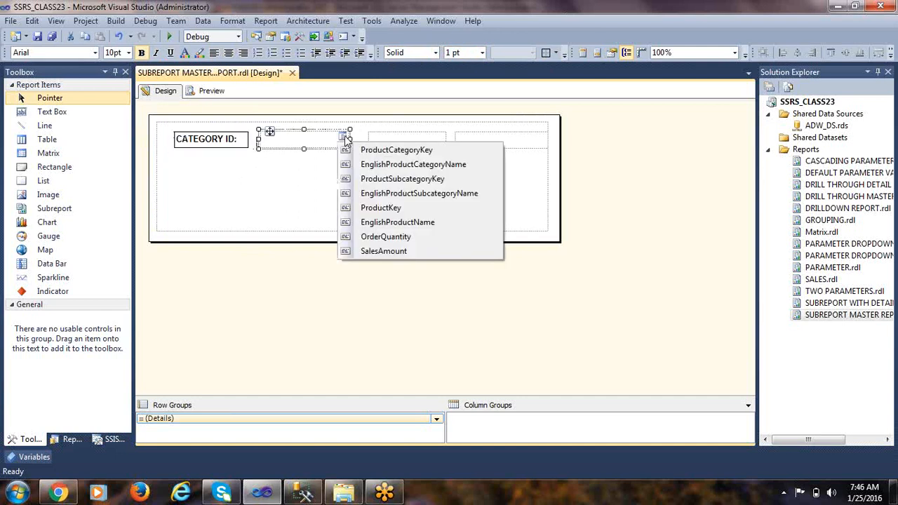
click(394, 149)
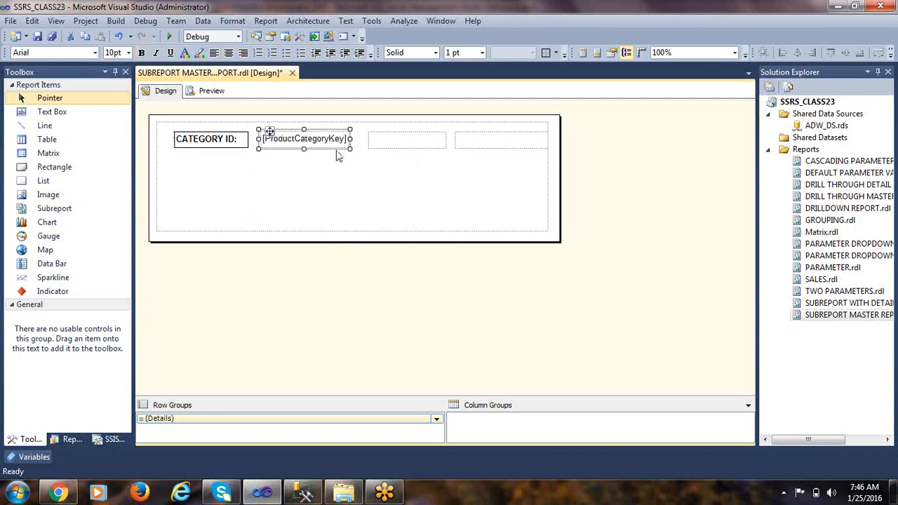
click(139, 54)
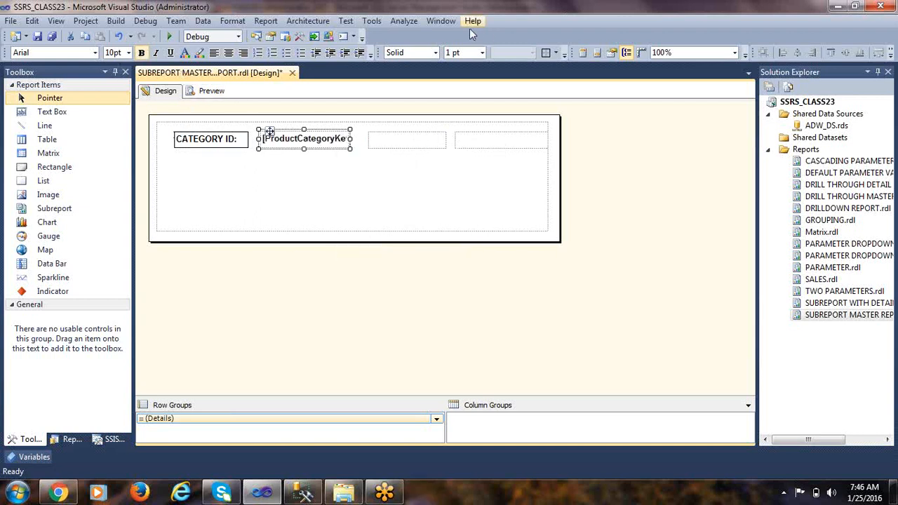
click(546, 53)
click(449, 181)
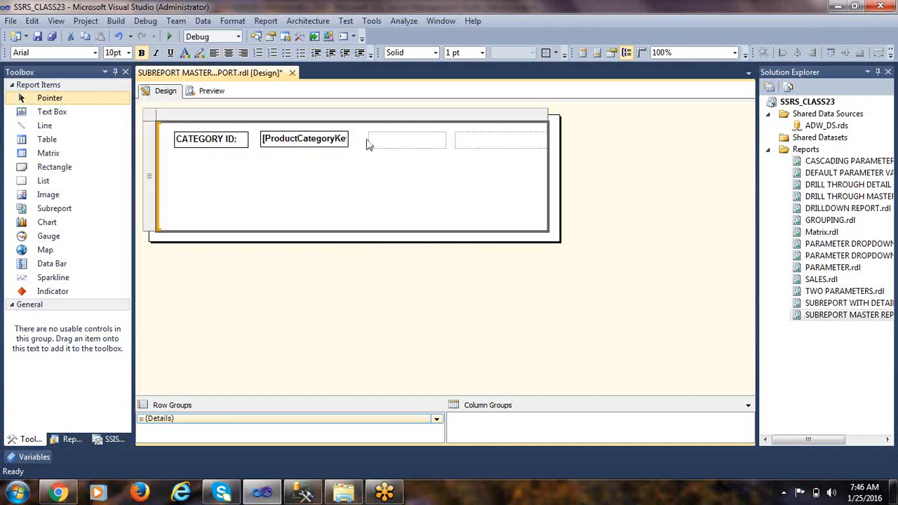
Step: Enter CATEGORY NAME: in the third text box and extend its left edge so the label fits on one line
click(415, 143)
text(CA)
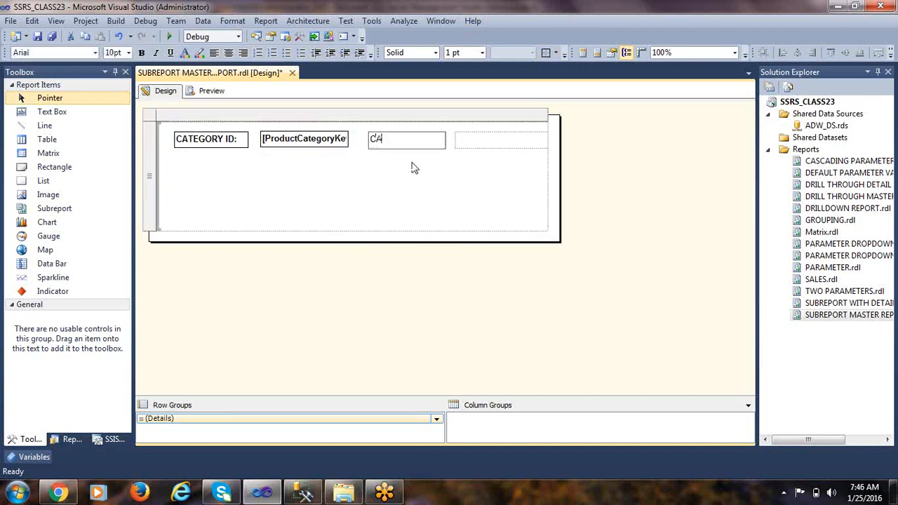
text(TEGORY NAME:)
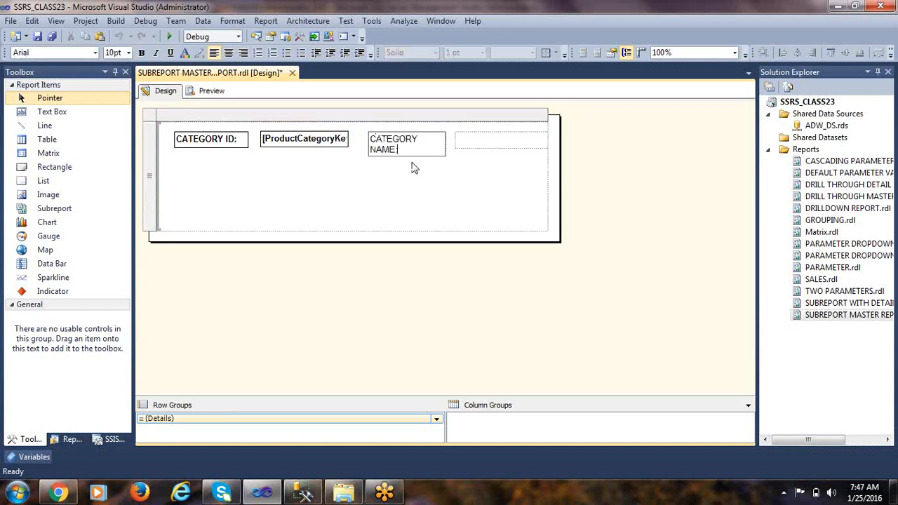
click(458, 174)
click(437, 136)
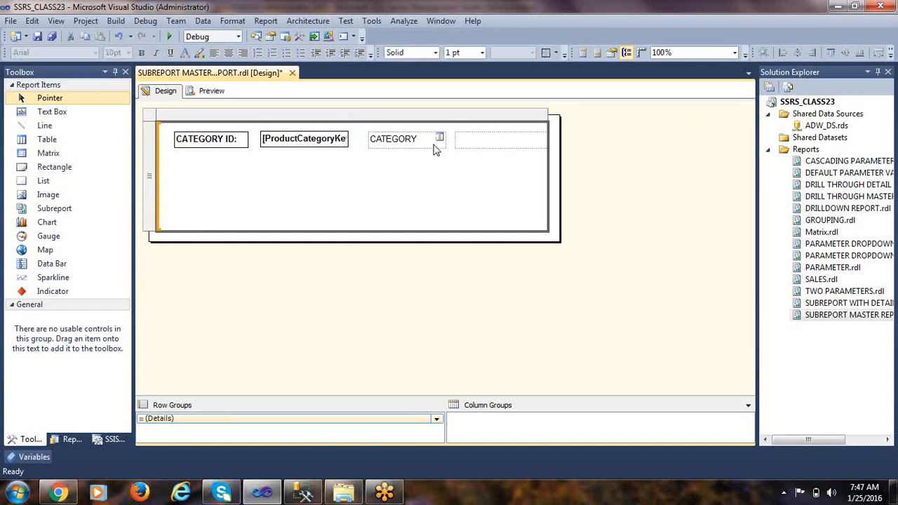
drag(365, 139, 357, 140)
click(408, 173)
Step: Format the CATEGORY NAME: label bold with an outline border
click(415, 144)
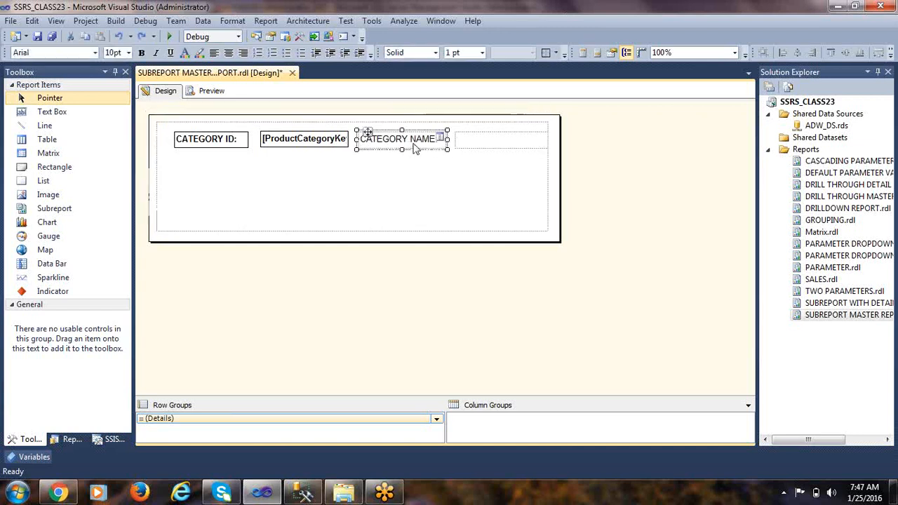
click(141, 52)
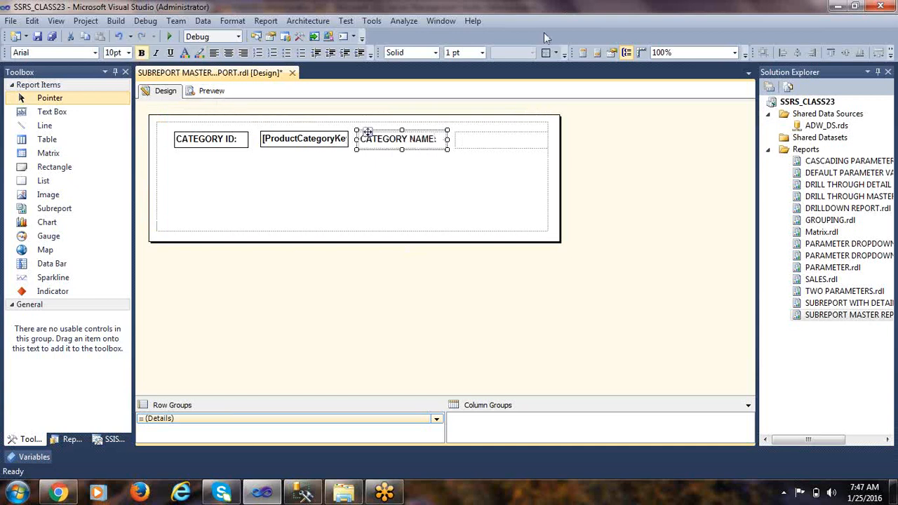
click(547, 53)
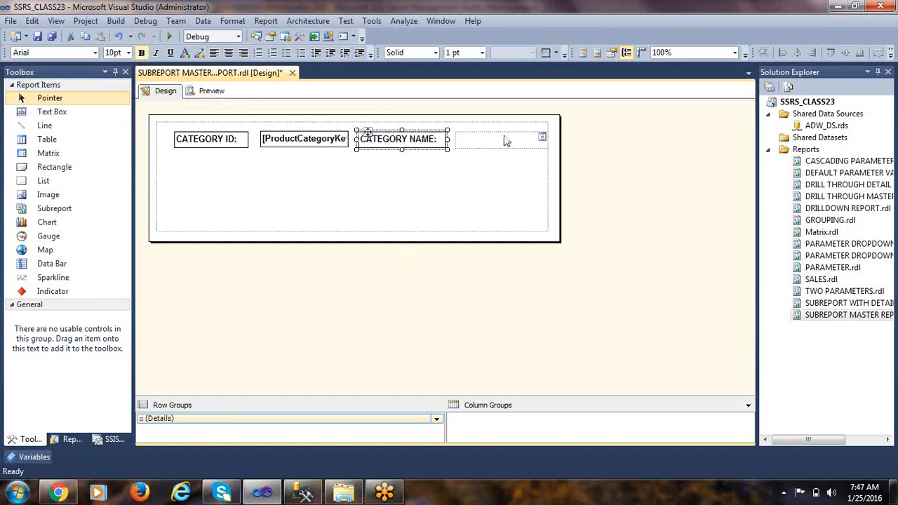
Step: Bind the fourth text box to EnglishProductCategoryName, format it bold with an outline border, and extend its left edge slightly
click(543, 138)
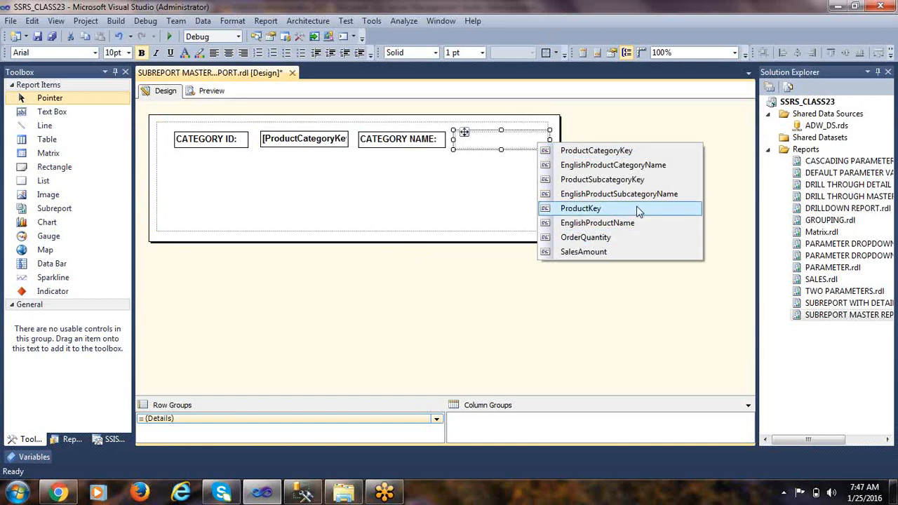
click(659, 166)
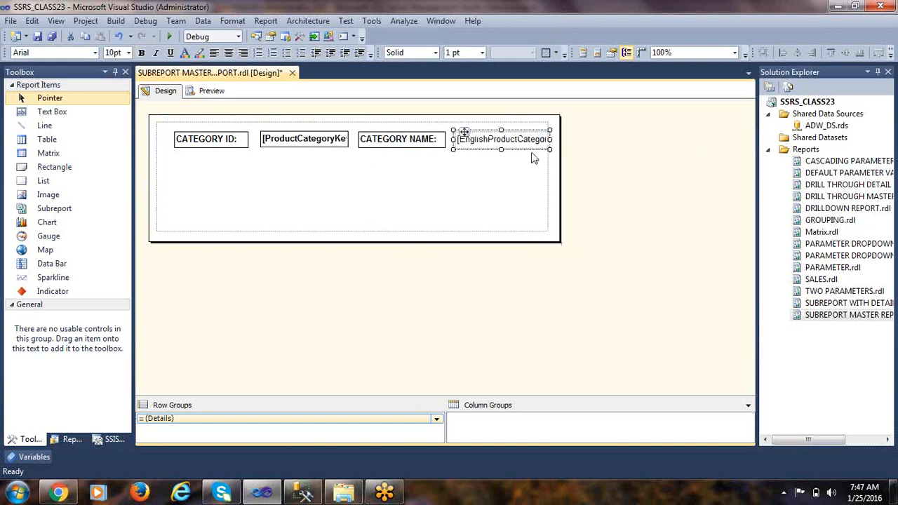
click(141, 52)
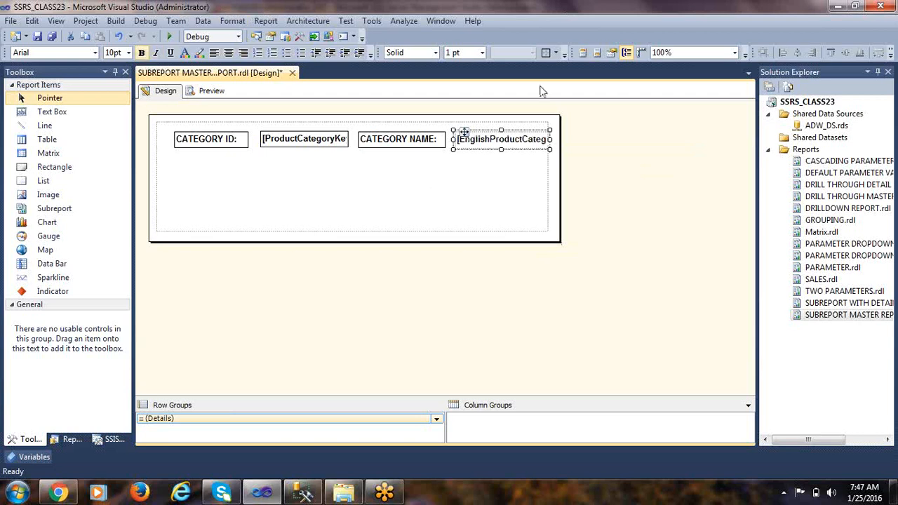
click(523, 188)
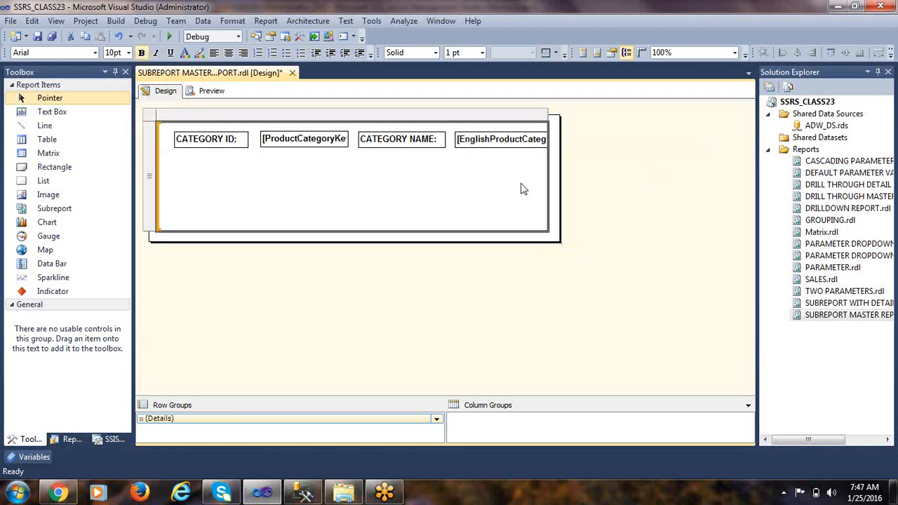
click(478, 148)
drag(452, 139, 449, 138)
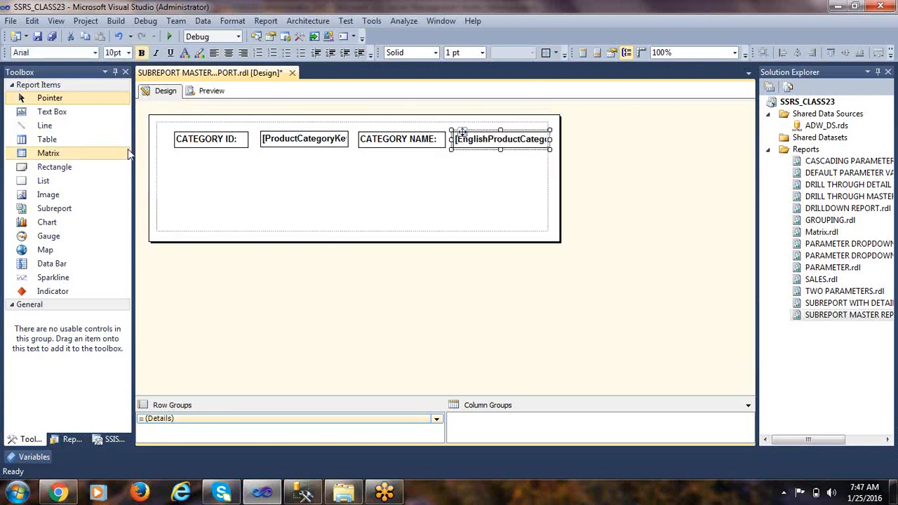
Step: Shift all four text boxes slightly left so the row starts near the list's left edge with narrow gaps between boxes
click(214, 195)
click(199, 144)
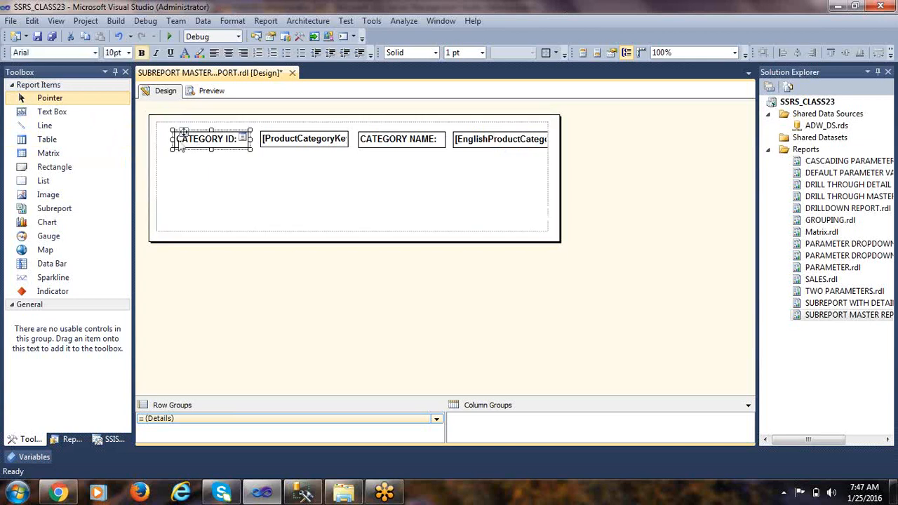
drag(185, 132, 172, 134)
click(300, 144)
drag(269, 132, 256, 131)
click(376, 143)
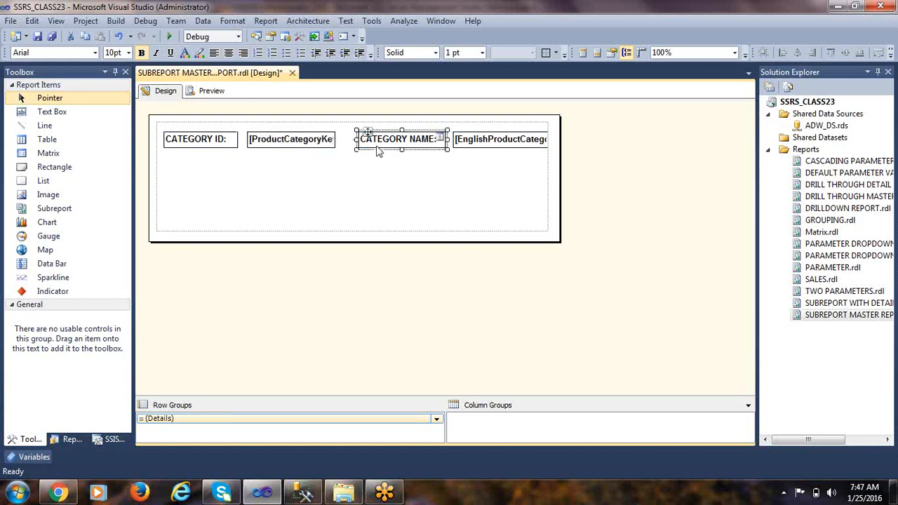
drag(365, 131, 351, 132)
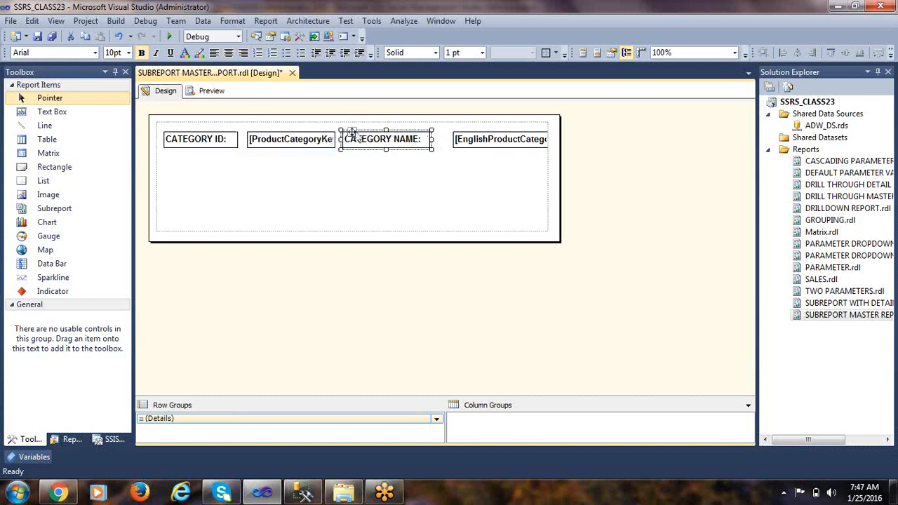
click(464, 139)
drag(458, 131, 446, 131)
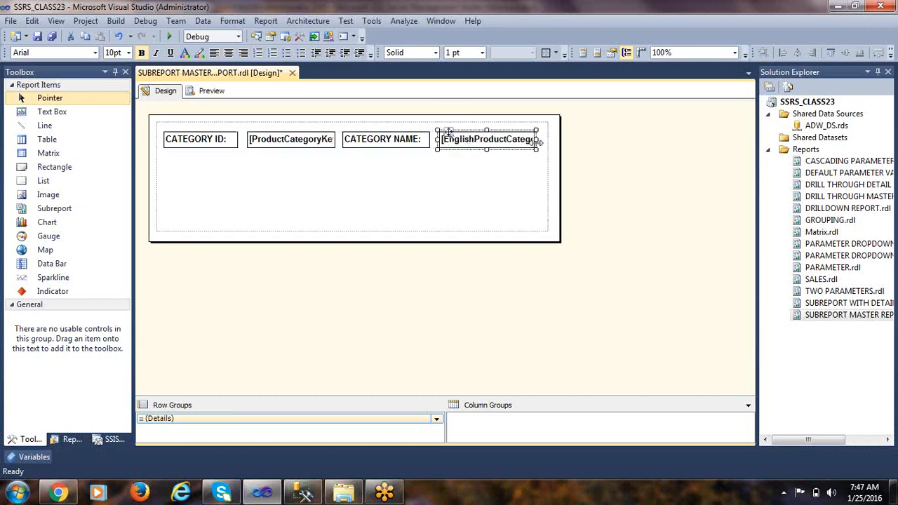
Step: Adjust the fourth text box's width to end just inside the list's right edge, and save the report
drag(538, 139, 550, 139)
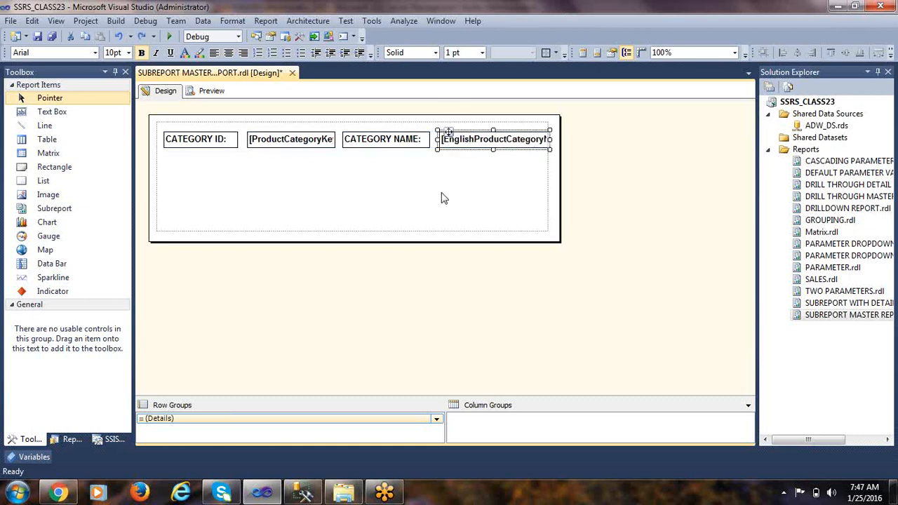
click(376, 202)
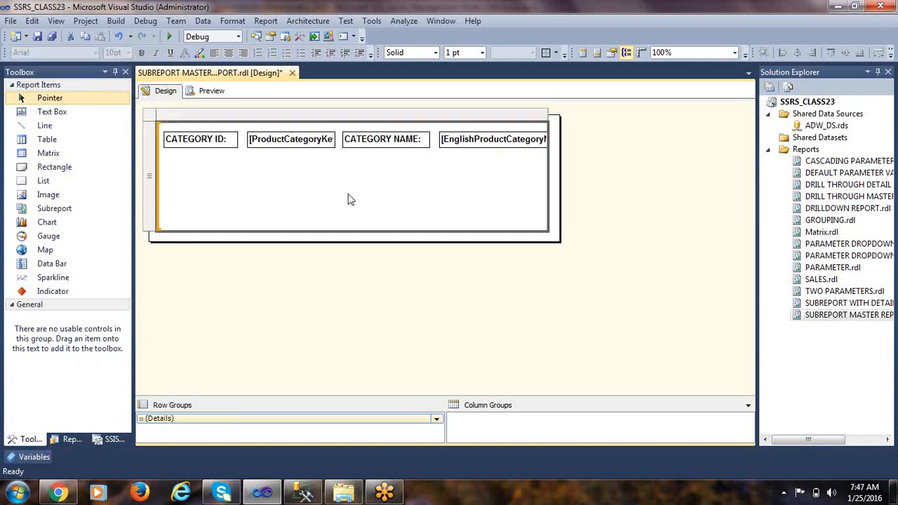
click(472, 138)
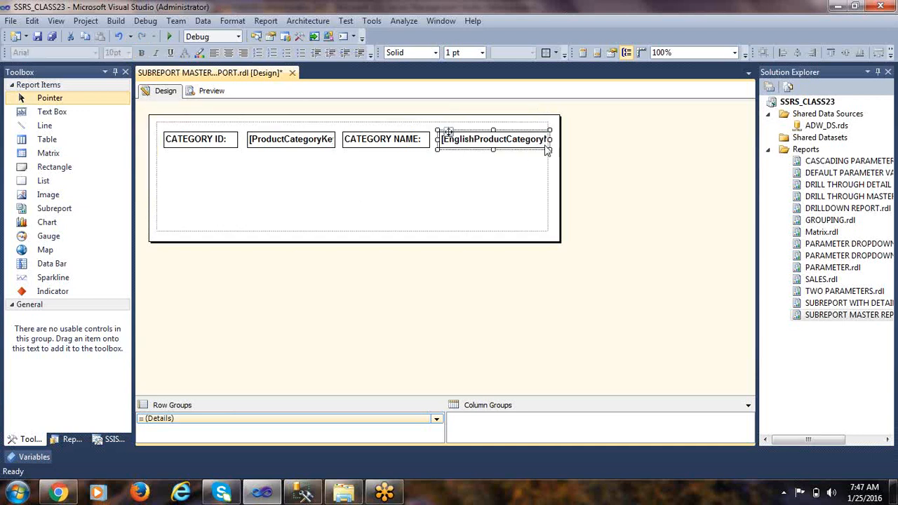
drag(547, 151, 528, 151)
click(528, 186)
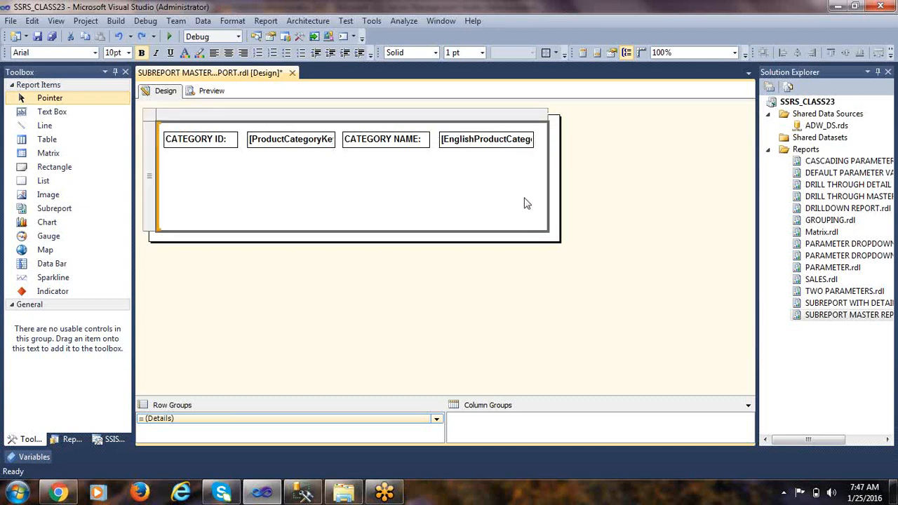
key(ctrl+s)
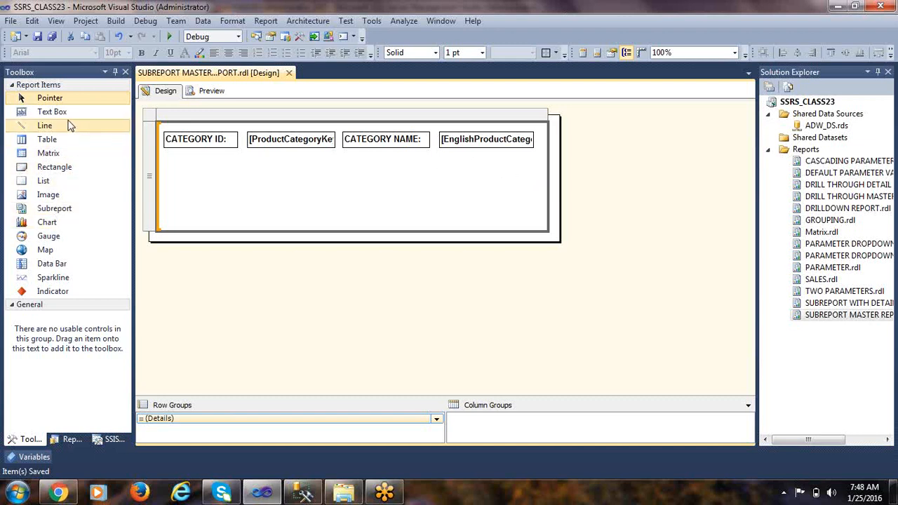
Step: Insert a subreport in the list below the text boxes and reduce its height to a shallow band
drag(63, 214, 215, 176)
click(279, 237)
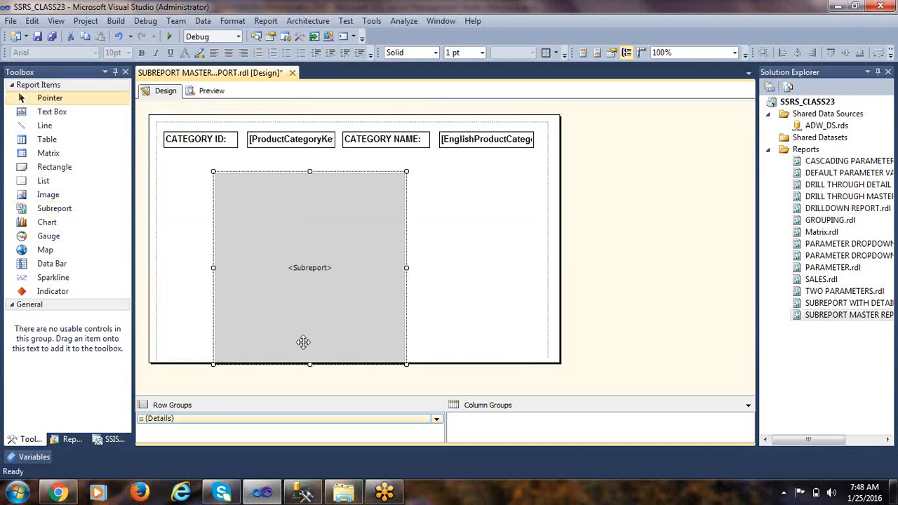
drag(308, 364, 306, 219)
click(198, 198)
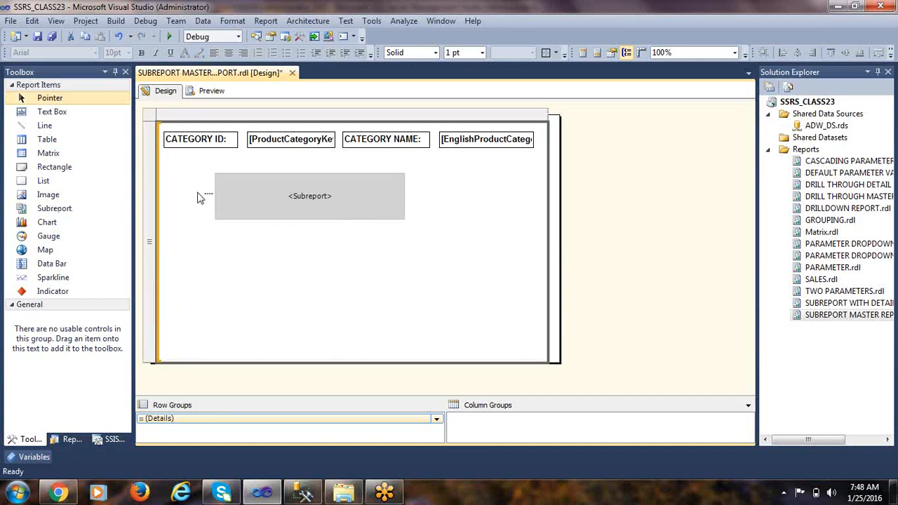
Step: Move the subreport directly beneath the CATEGORY ID: label and widen it to span the whole row of text boxes
click(245, 195)
drag(243, 194, 163, 180)
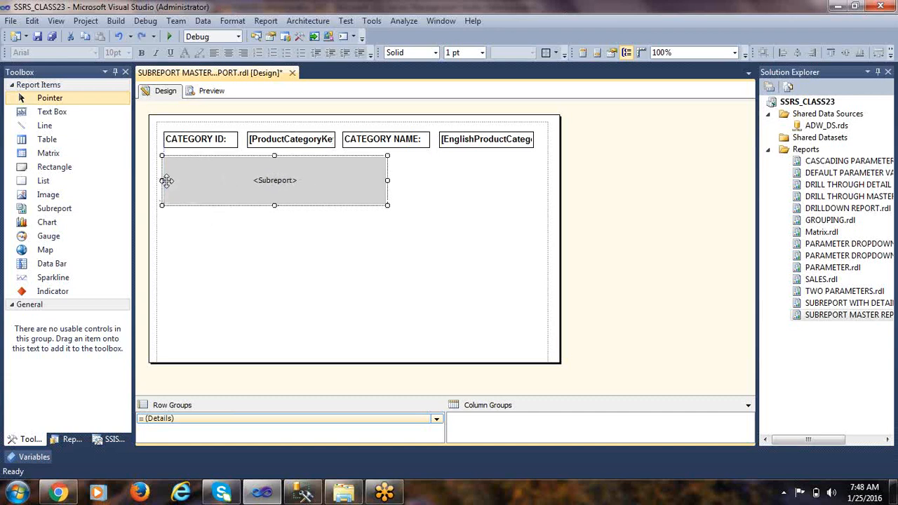
drag(387, 180, 536, 180)
click(358, 217)
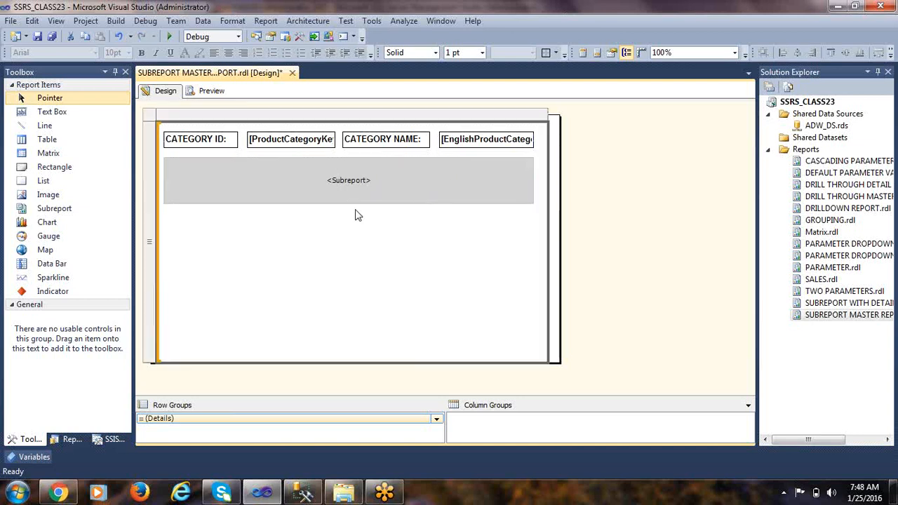
Step: Shrink the list and the report body in height to end just below the subreport
click(322, 309)
drag(351, 363, 351, 209)
drag(333, 362, 316, 215)
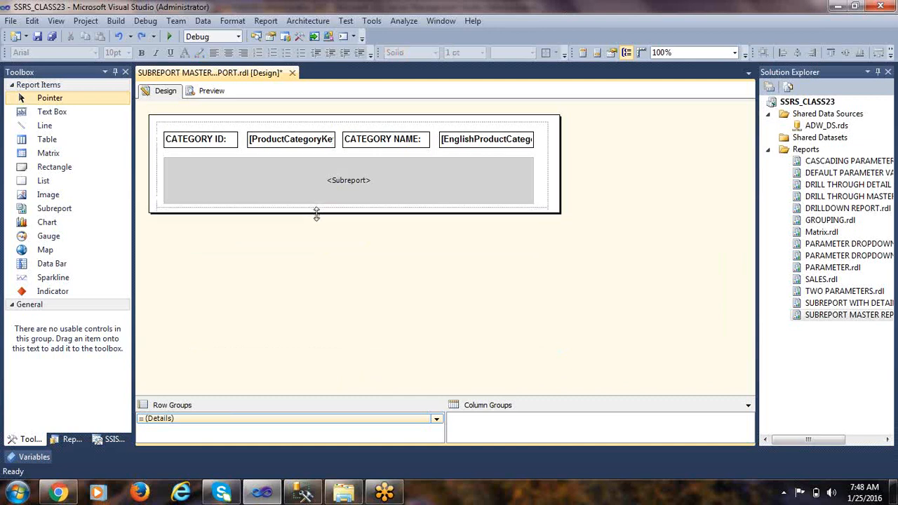
Step: Set the subreport in the list to use the SUBREPORT WITH DETAIL DATA report
click(237, 171)
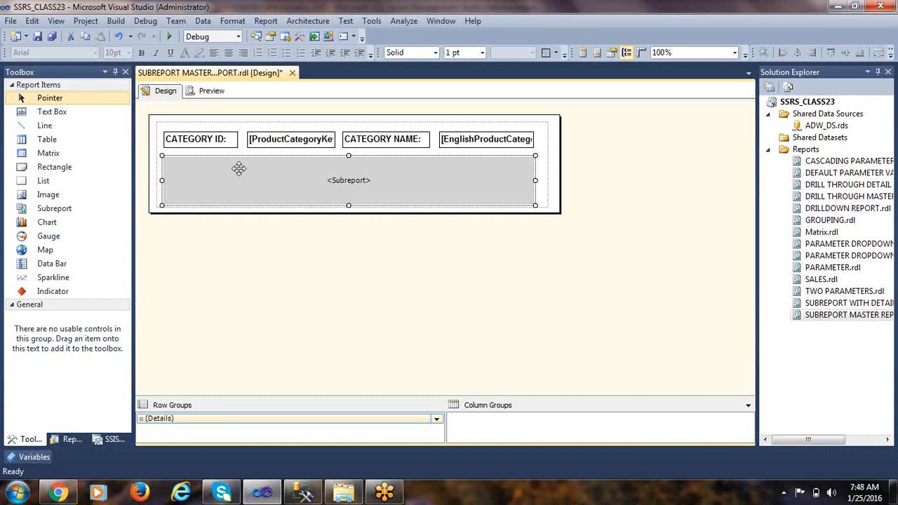
right_click(239, 168)
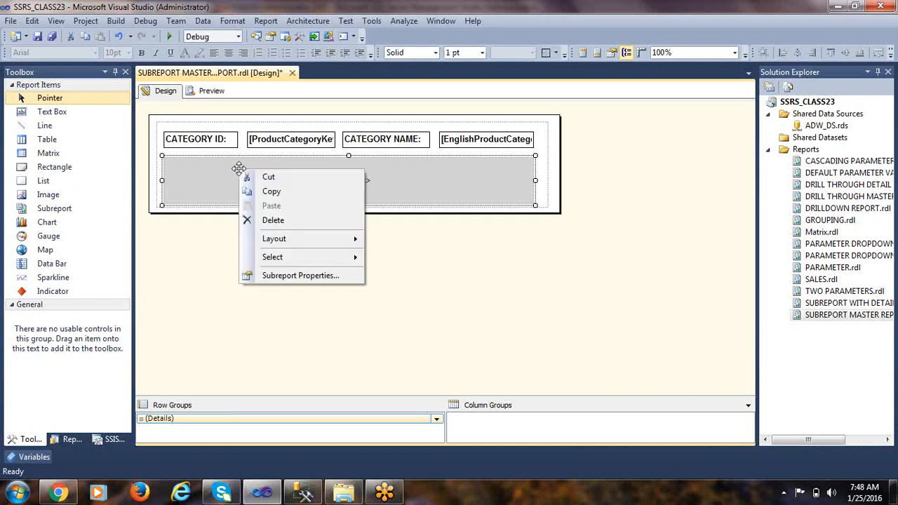
click(286, 274)
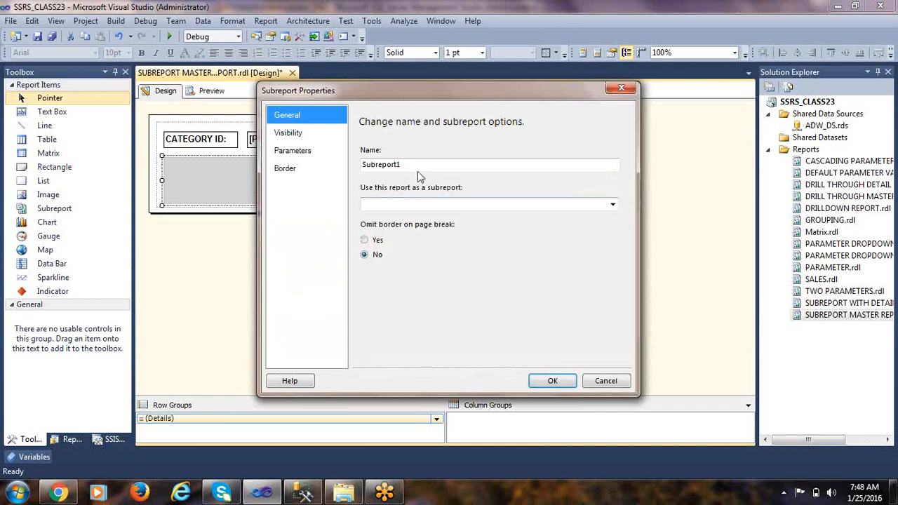
click(613, 204)
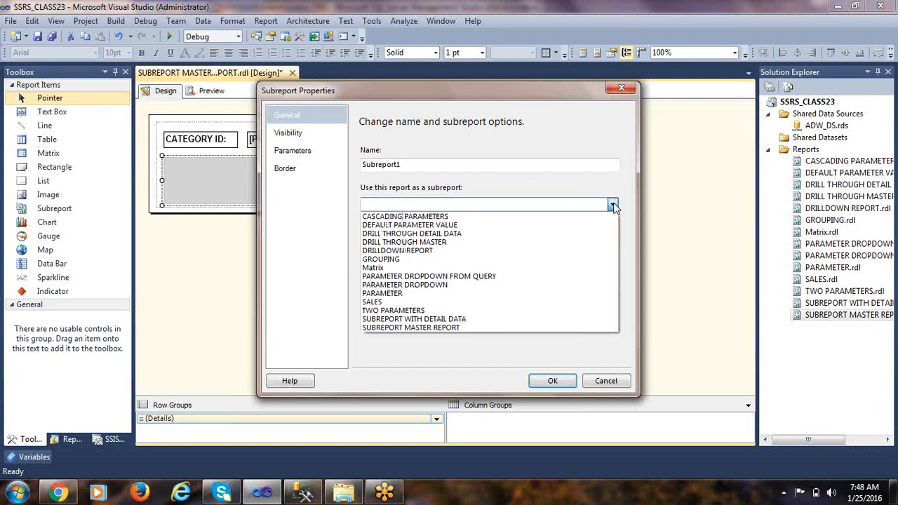
click(446, 320)
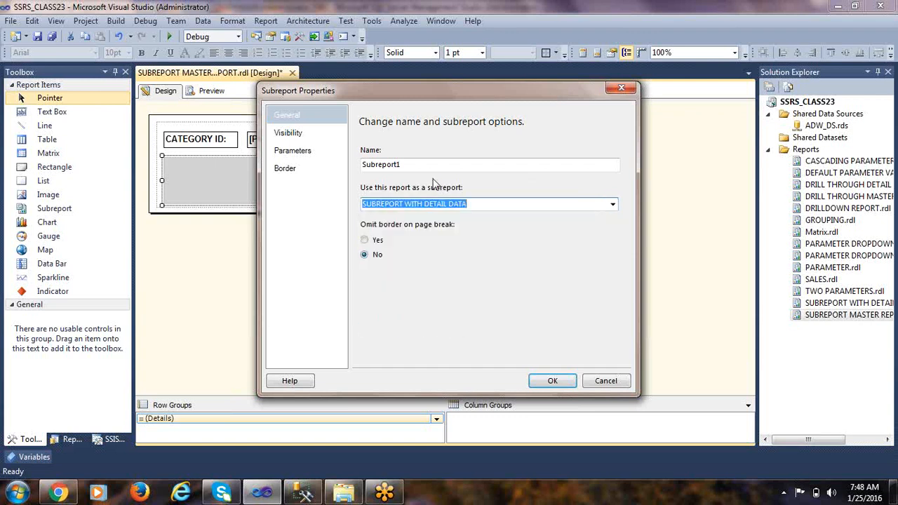
Step: Add a subreport parameter named CATID with the value [ProductCategoryKey] and apply the subreport properties
click(311, 155)
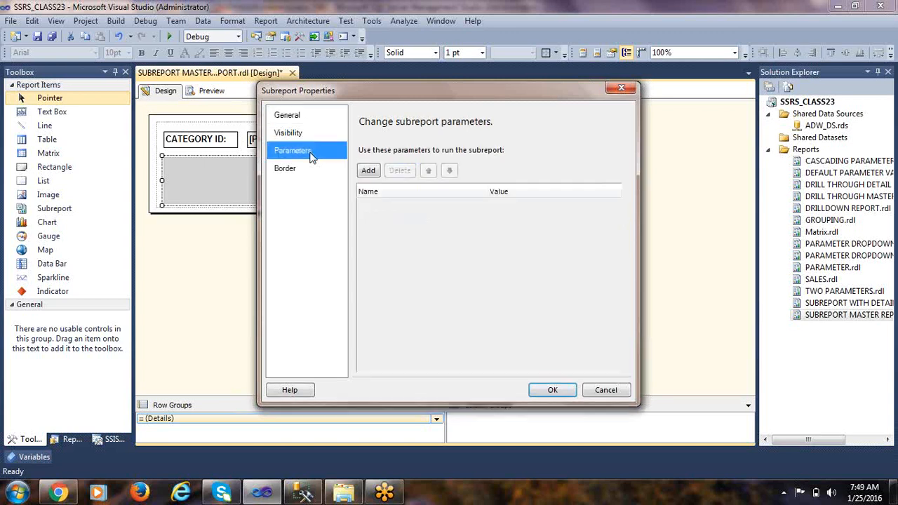
click(369, 170)
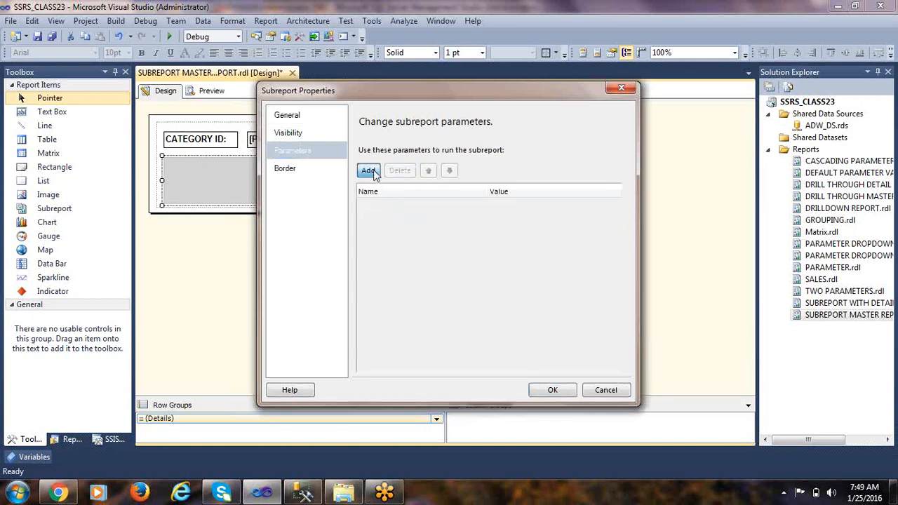
drag(389, 92, 334, 170)
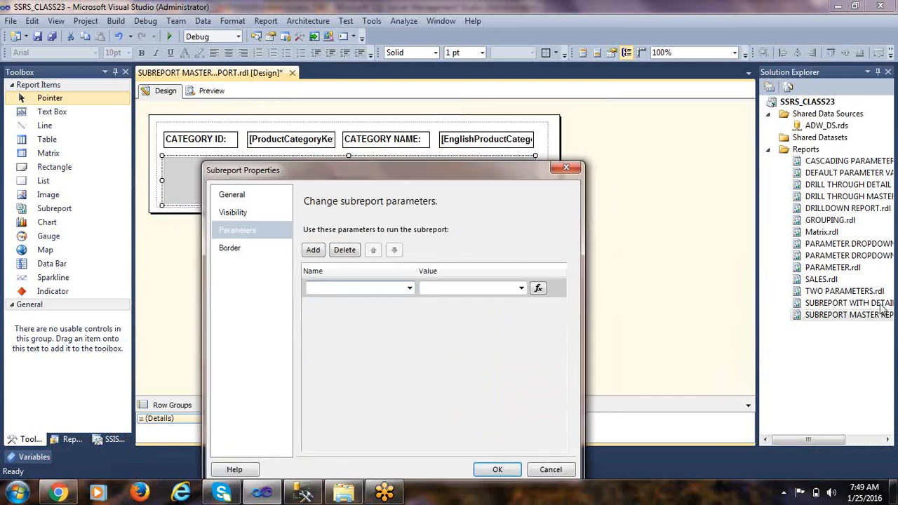
drag(393, 173, 391, 123)
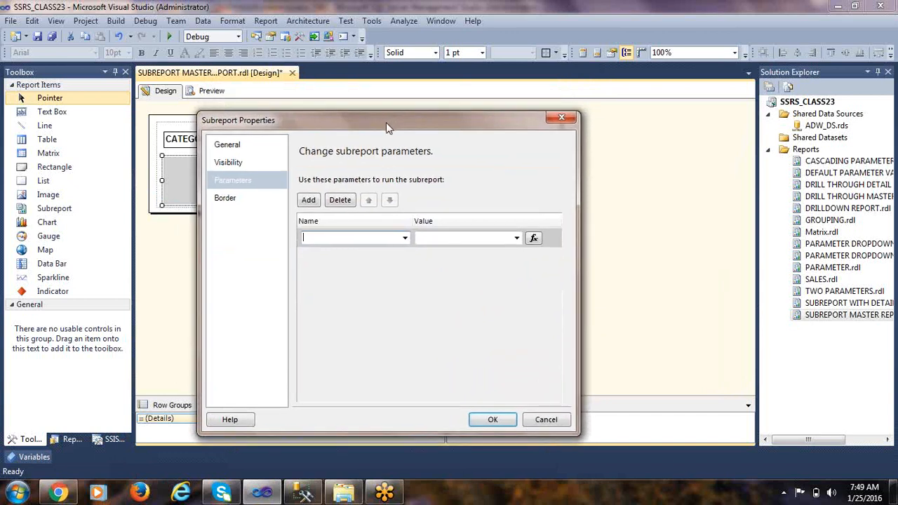
click(405, 240)
click(312, 250)
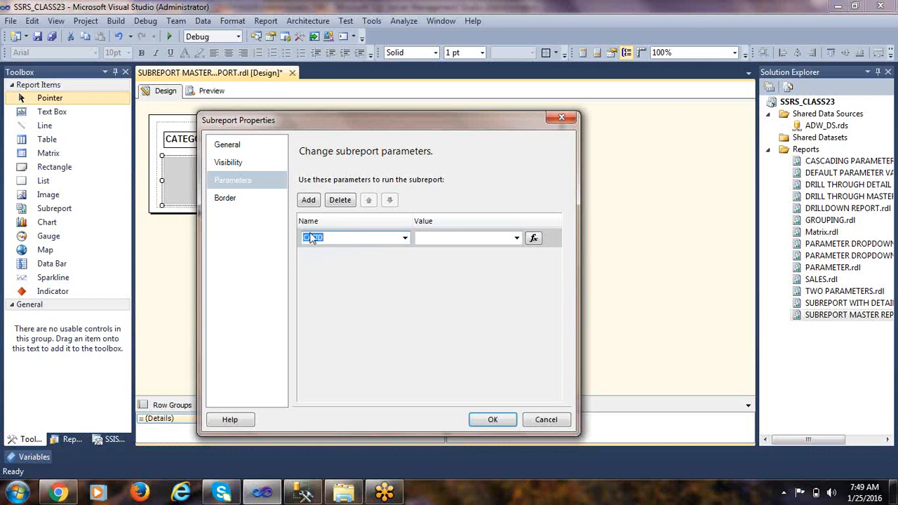
click(516, 239)
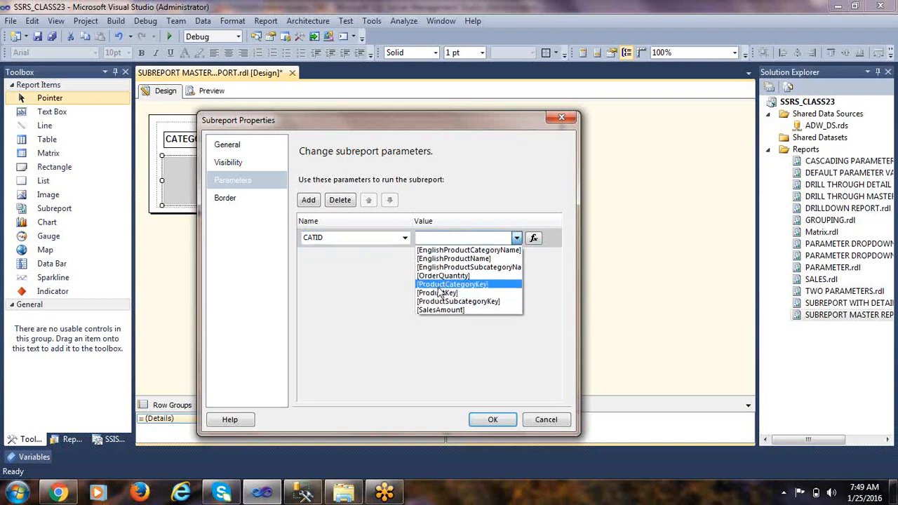
click(459, 286)
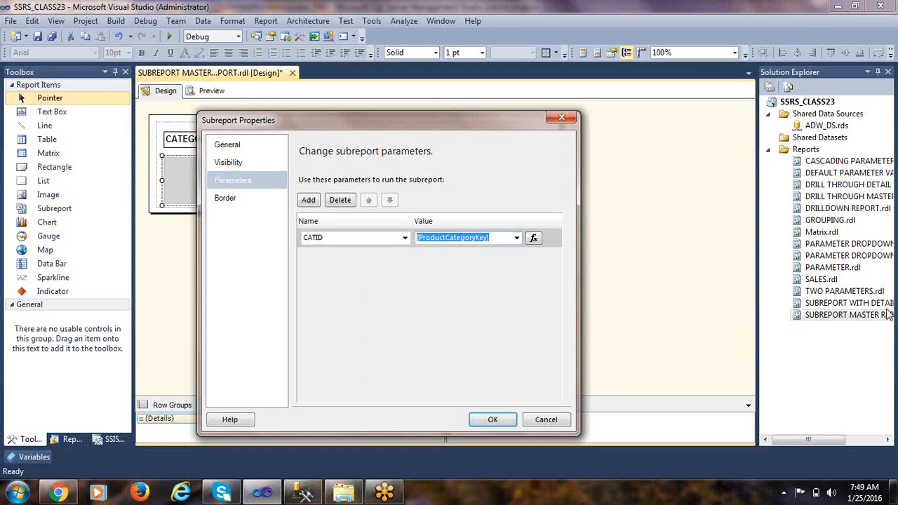
click(490, 420)
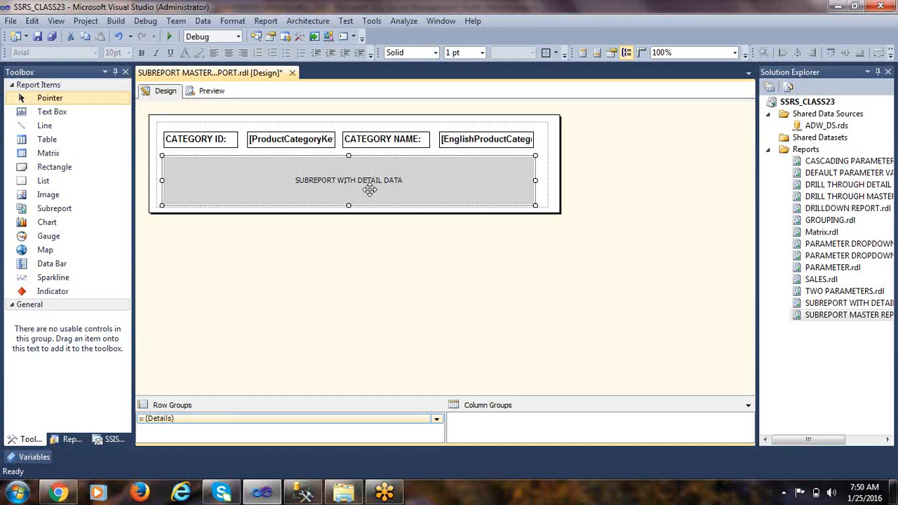
Step: Enlarge the grouping area and add a group expression on [ProductCategoryKey] to the list's Details row group
click(234, 405)
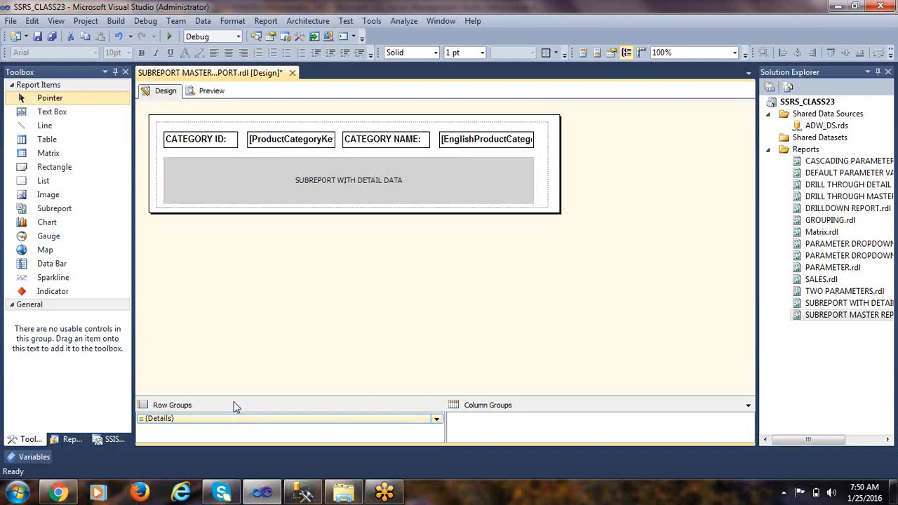
drag(234, 396, 240, 303)
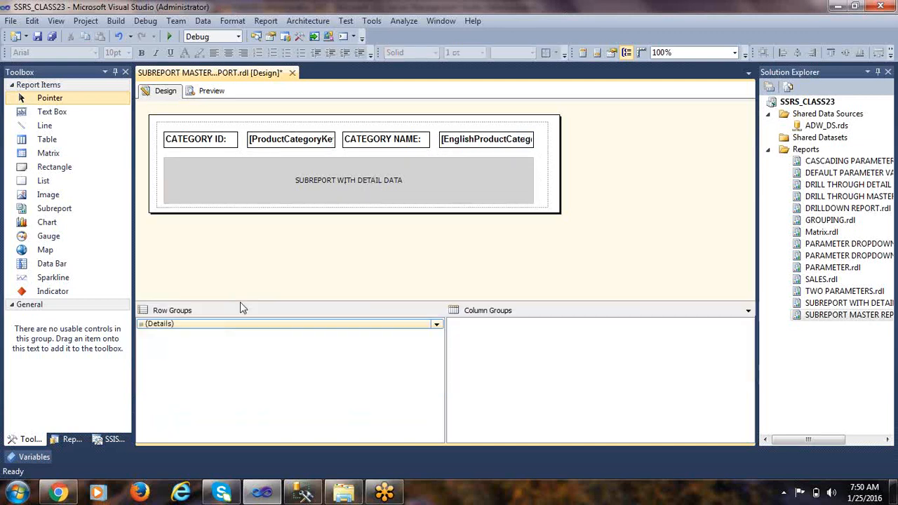
right_click(208, 325)
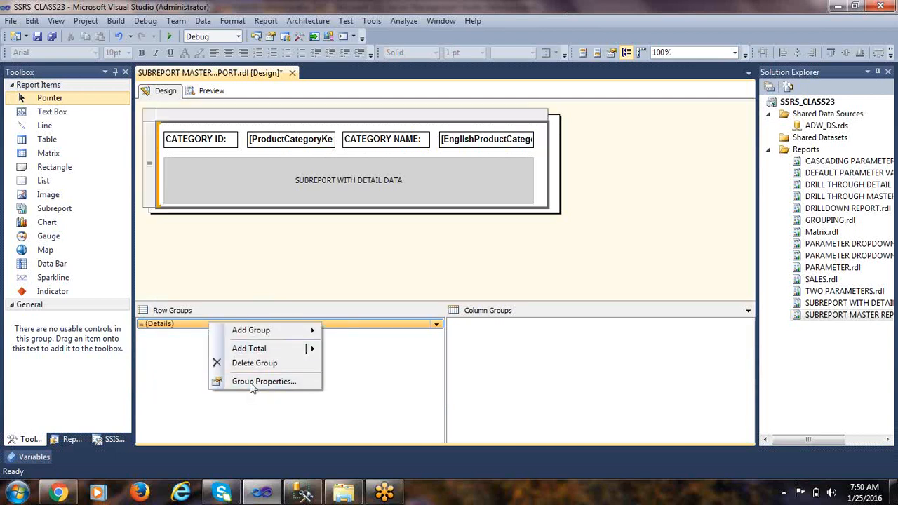
click(251, 383)
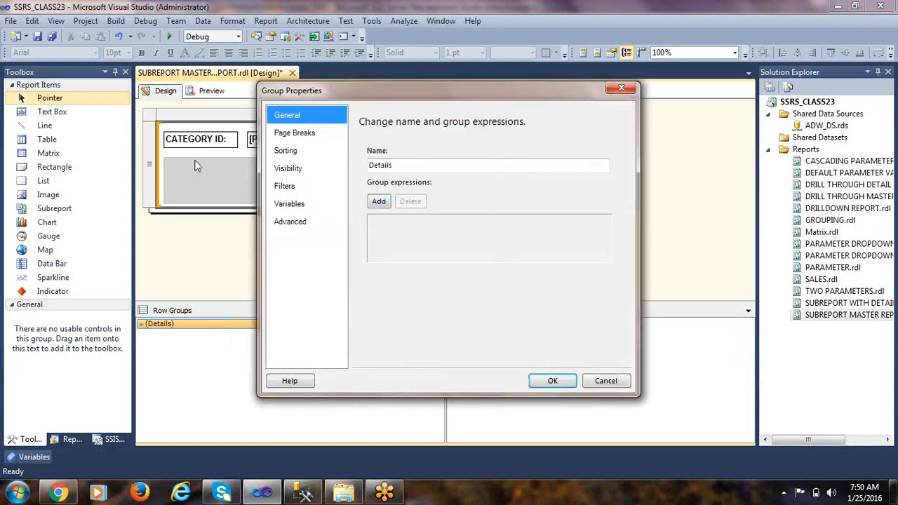
click(378, 202)
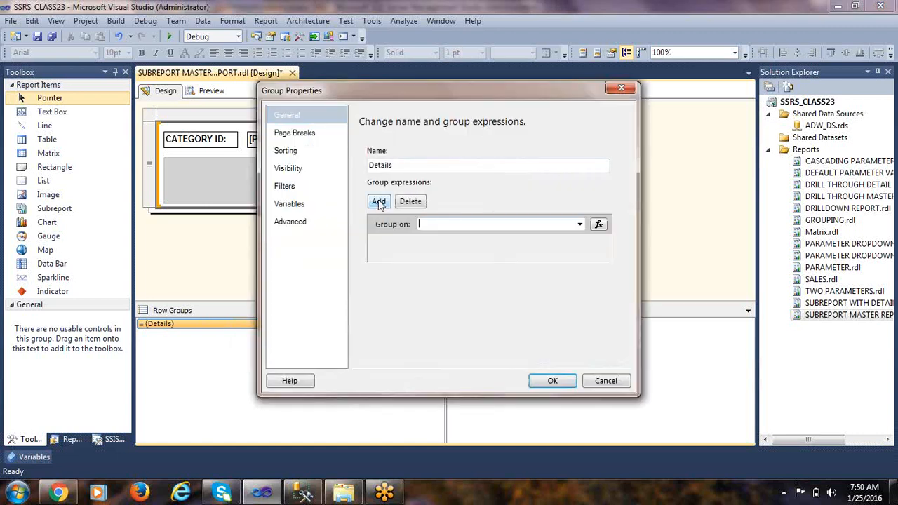
click(579, 224)
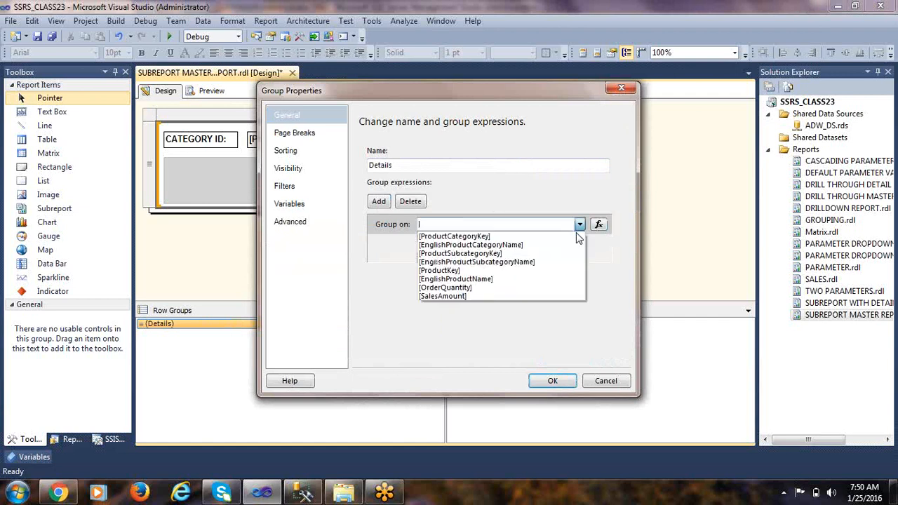
click(471, 232)
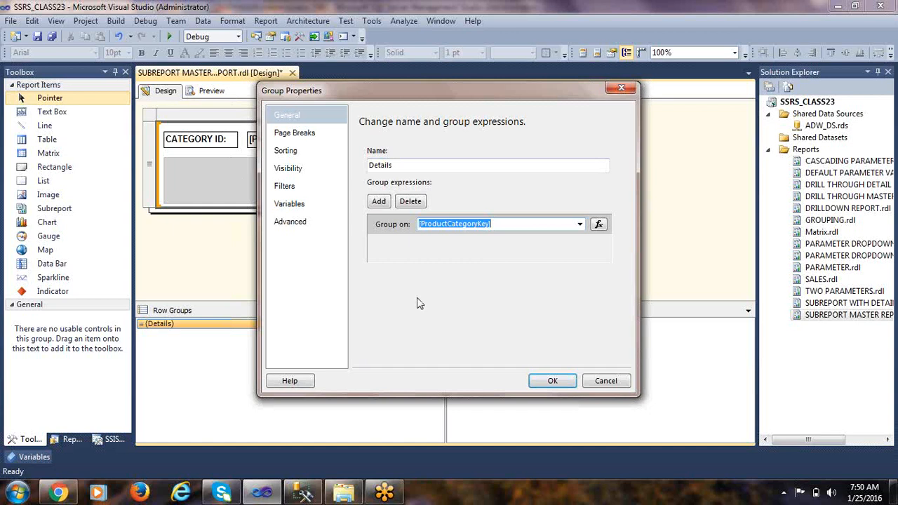
Step: Sort the Details group by [ProductCategoryKey] in A to Z order and apply the group properties
click(287, 150)
click(373, 152)
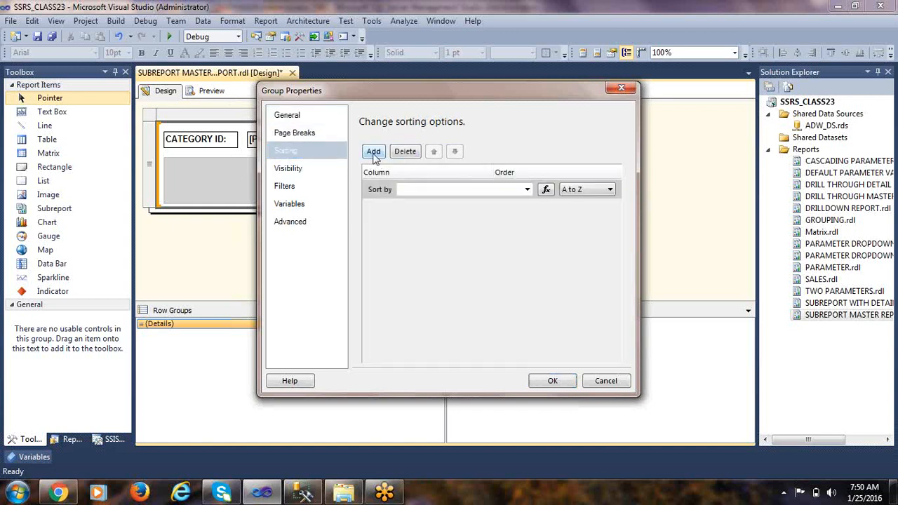
click(527, 189)
click(469, 201)
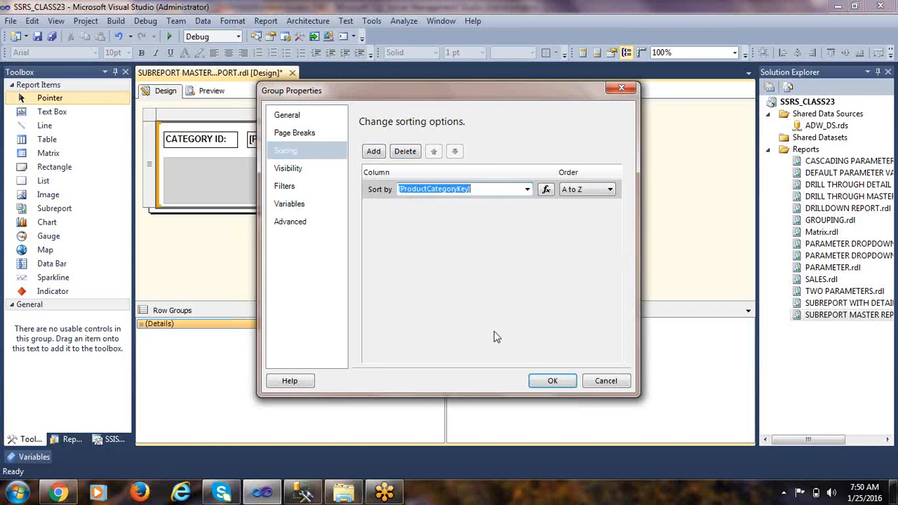
click(308, 133)
click(287, 115)
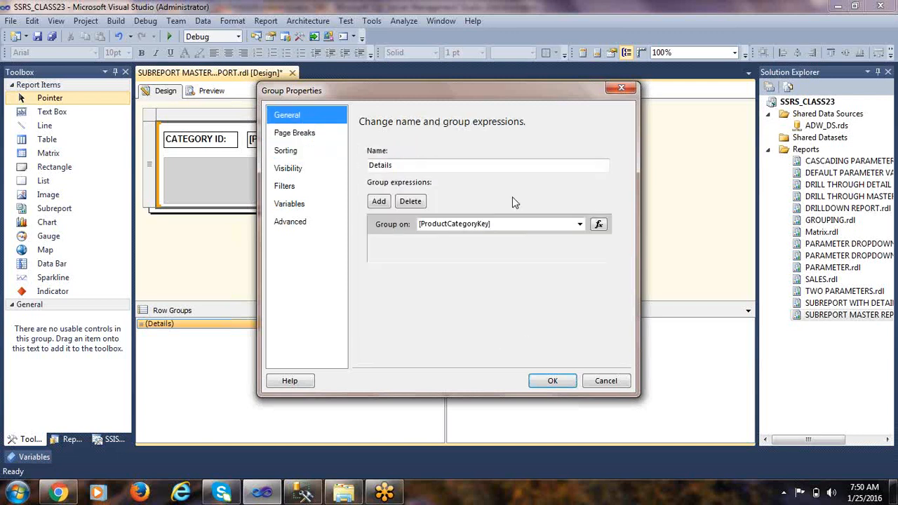
click(553, 382)
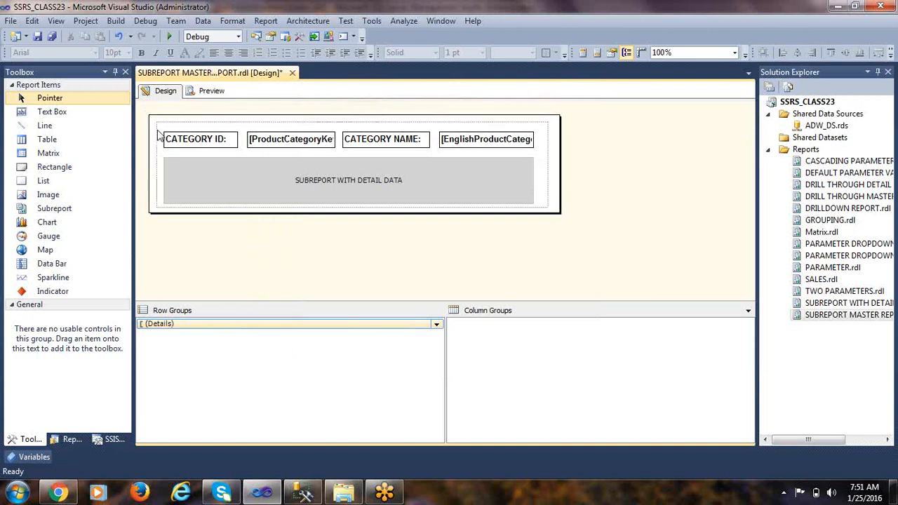
Step: Preview the master report and examine each category's ID, name and embedded subcategory detail table
click(203, 91)
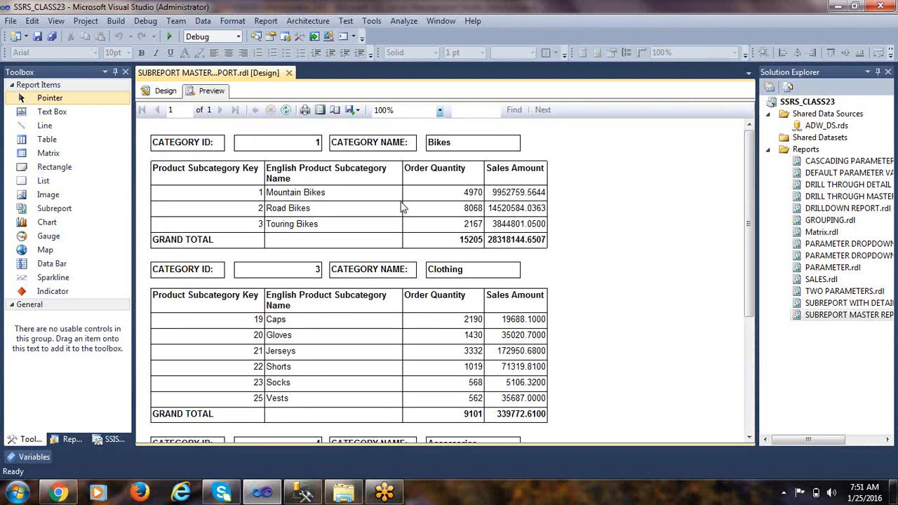
scroll(399, 236, down, 3)
scroll(397, 237, up, 3)
scroll(540, 417, down, 5)
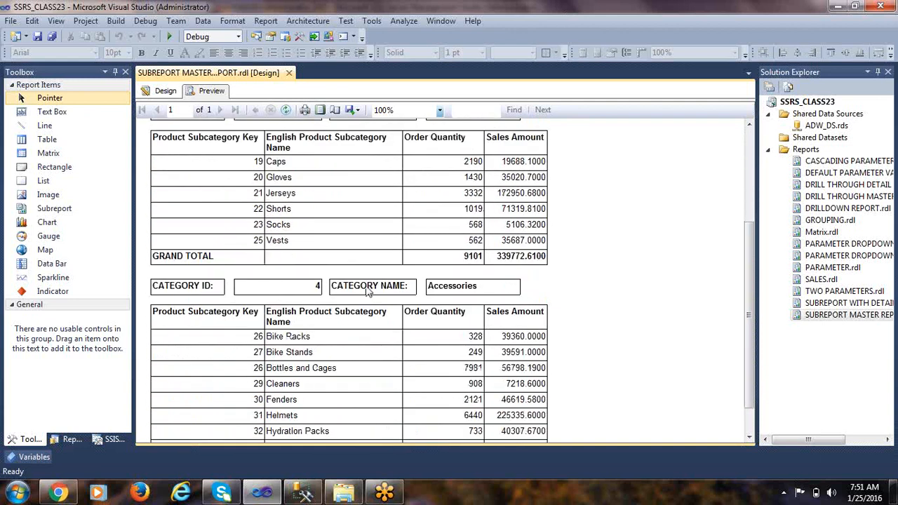
scroll(347, 293, up, 4)
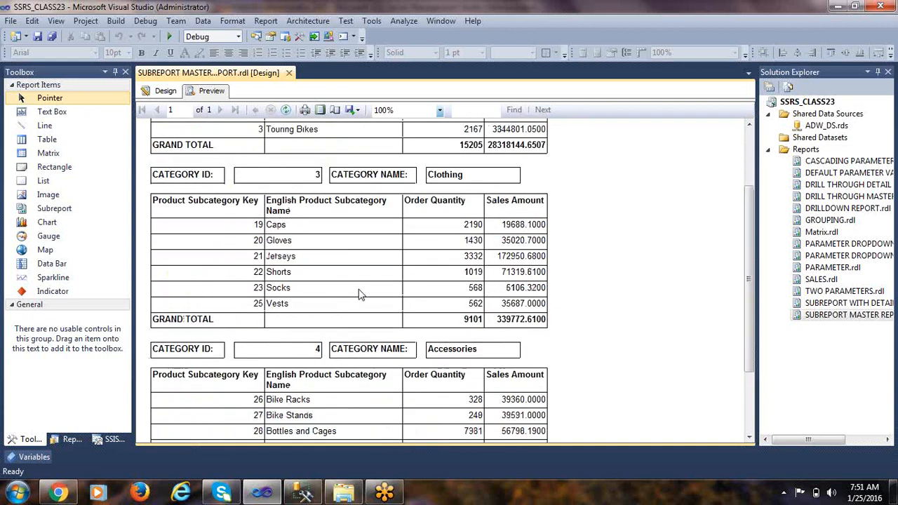
scroll(317, 193, down, 1)
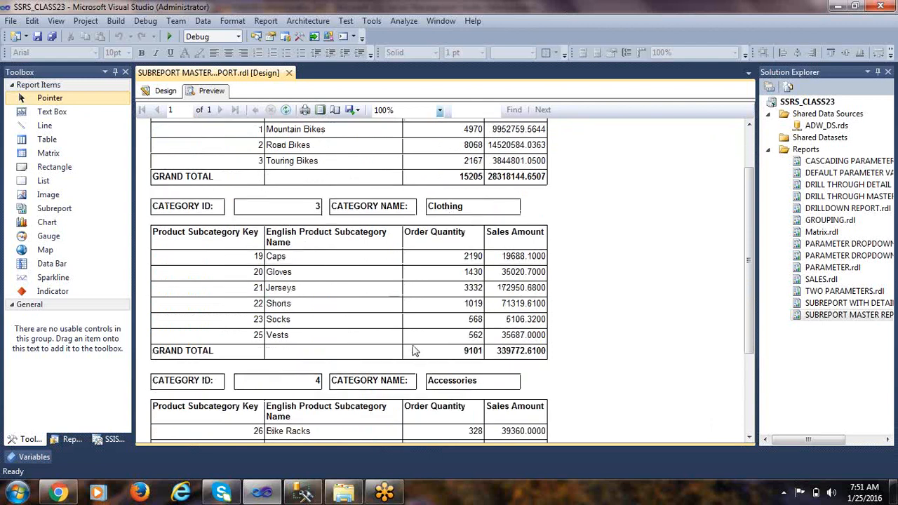
scroll(483, 275, up, 2)
scroll(474, 230, down, 4)
scroll(442, 235, up, 4)
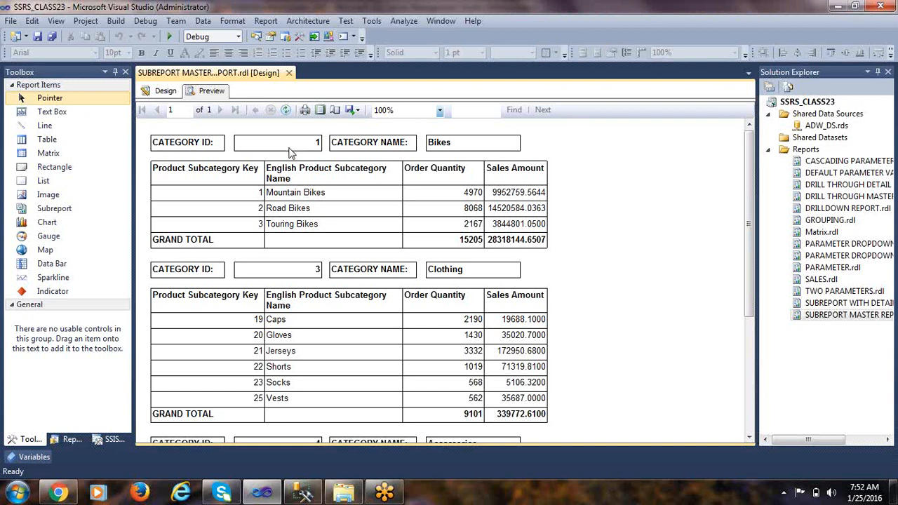
Step: Close the master report and add a new empty report named CHARTS.rdl to the project's Reports folder
click(289, 73)
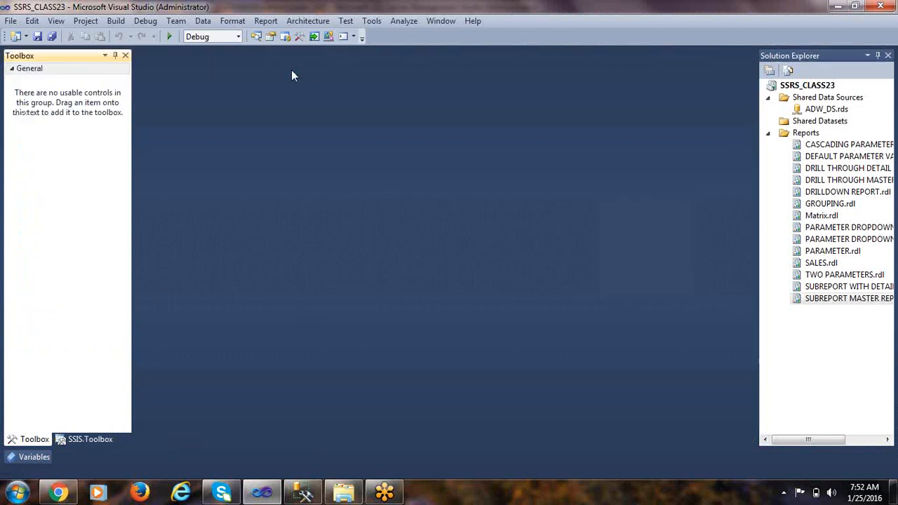
right_click(803, 133)
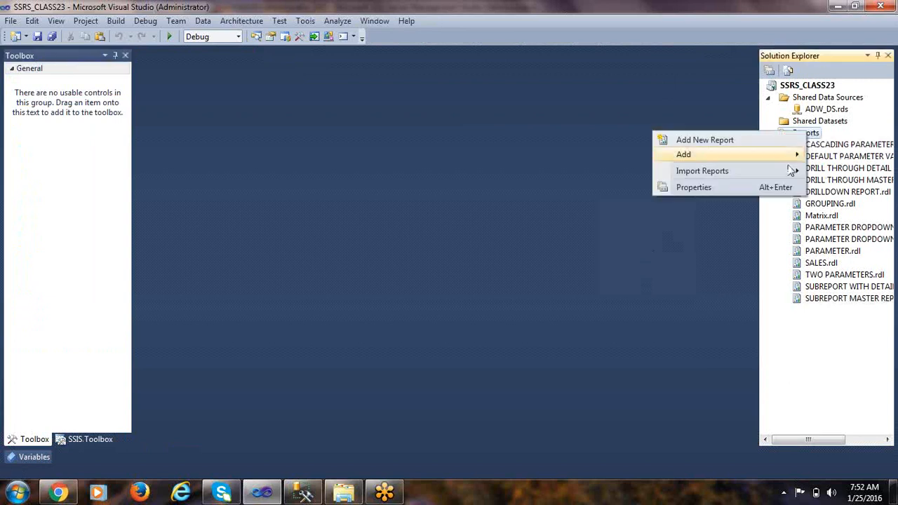
mouse_move(710, 155)
click(544, 155)
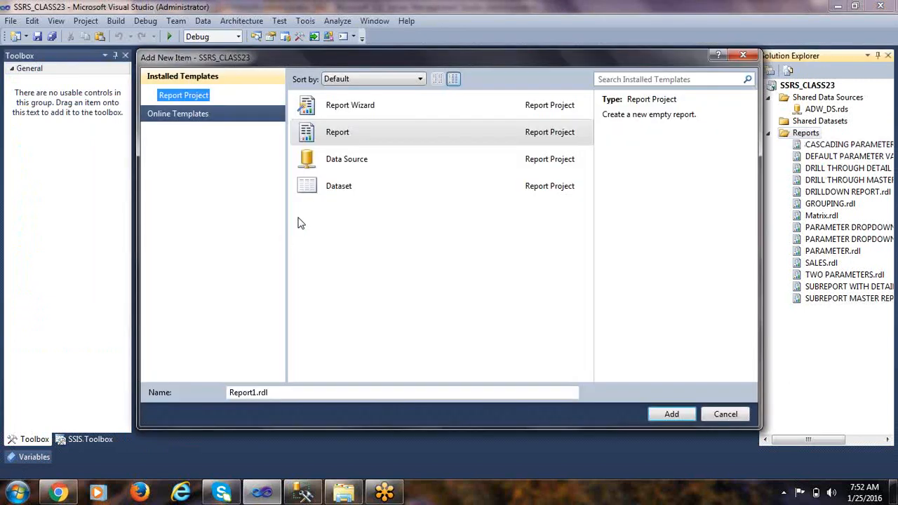
double_click(257, 392)
text(CHARTS)
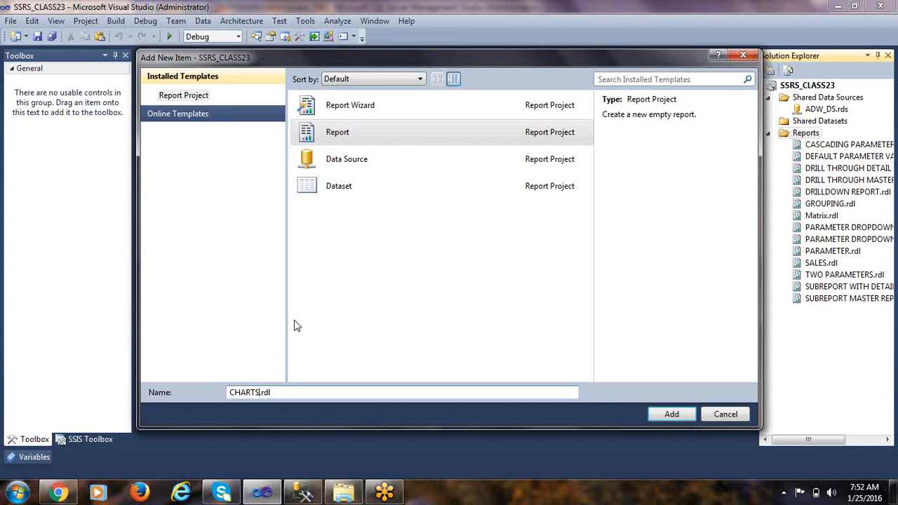
key(Return)
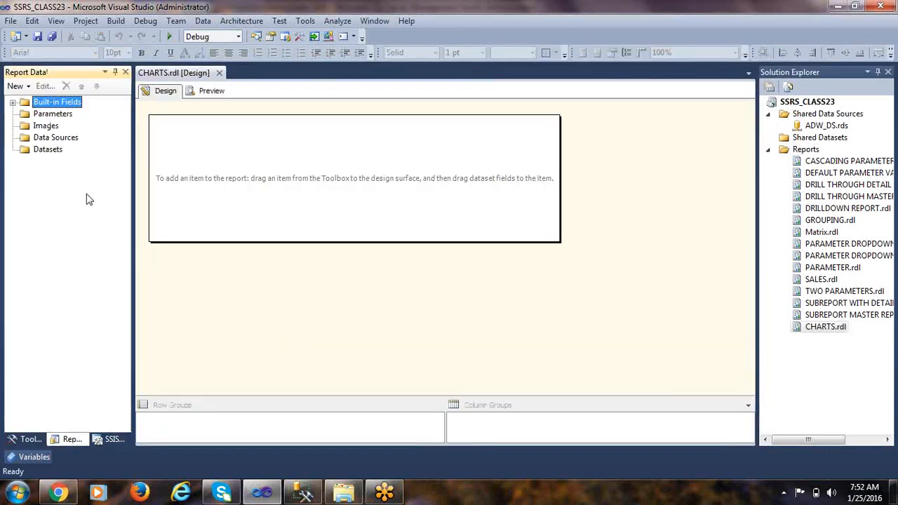
Step: Add a data source to the CHARTS report that uses the shared data source reference ADW_DS
right_click(78, 143)
click(154, 146)
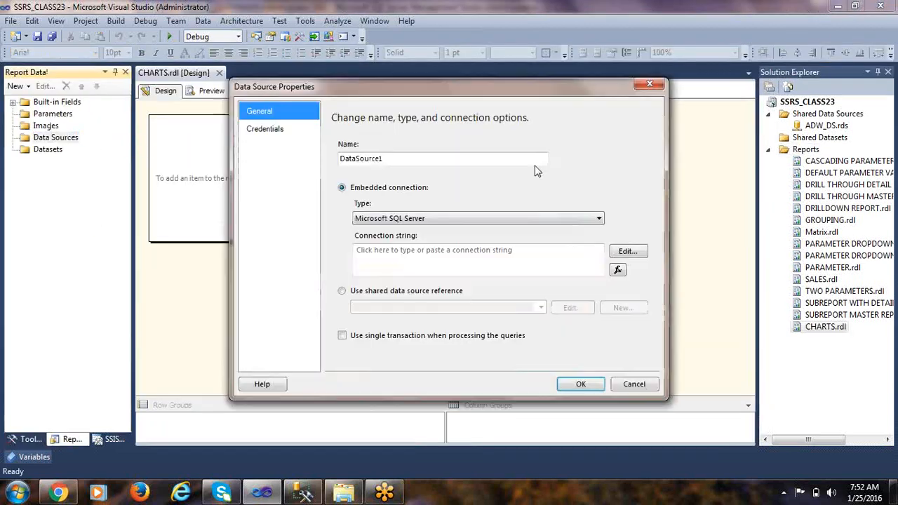
click(343, 291)
click(540, 308)
click(428, 319)
click(568, 388)
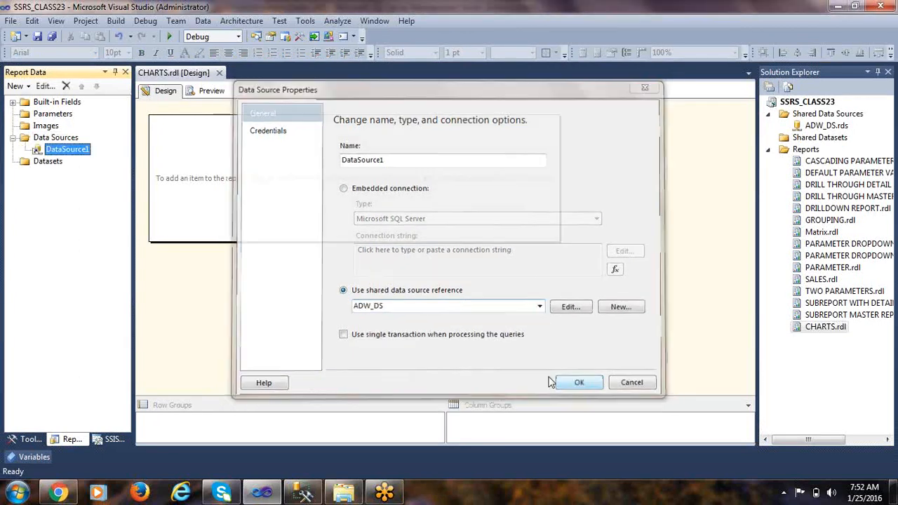
Step: Add a dataset embedded in the report on DataSource1 and open its query designer in maximized text-editing mode
click(47, 162)
right_click(47, 163)
click(99, 170)
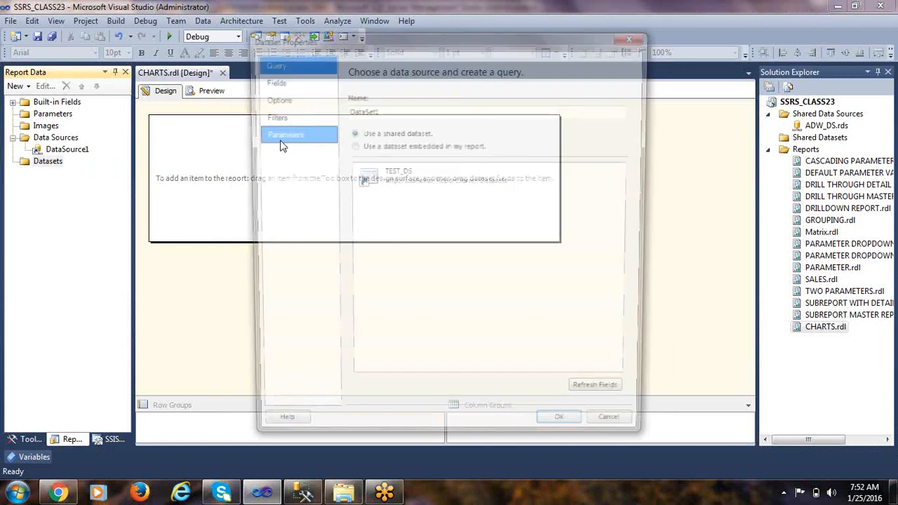
click(379, 191)
click(375, 145)
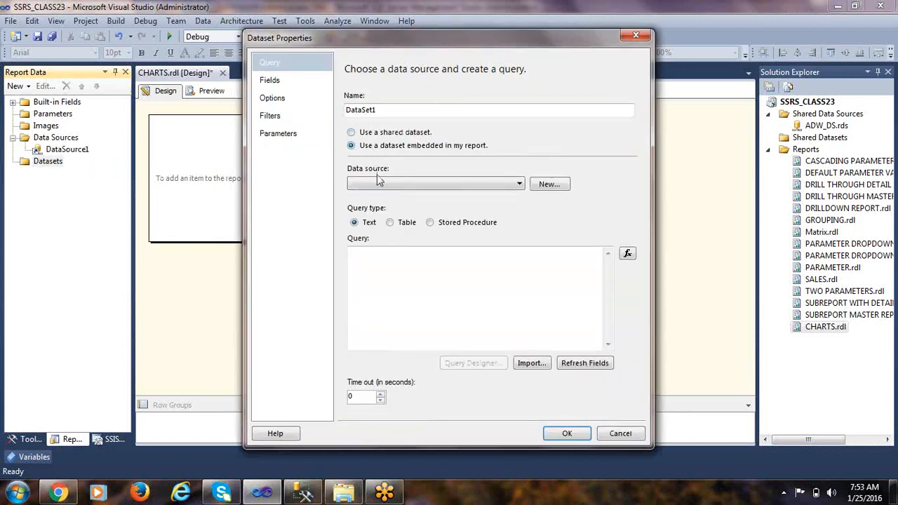
click(376, 185)
click(379, 195)
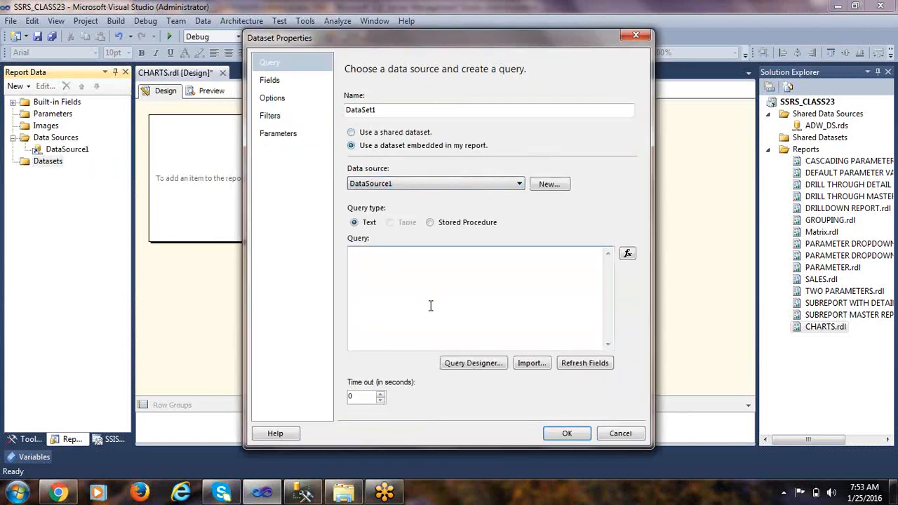
click(462, 363)
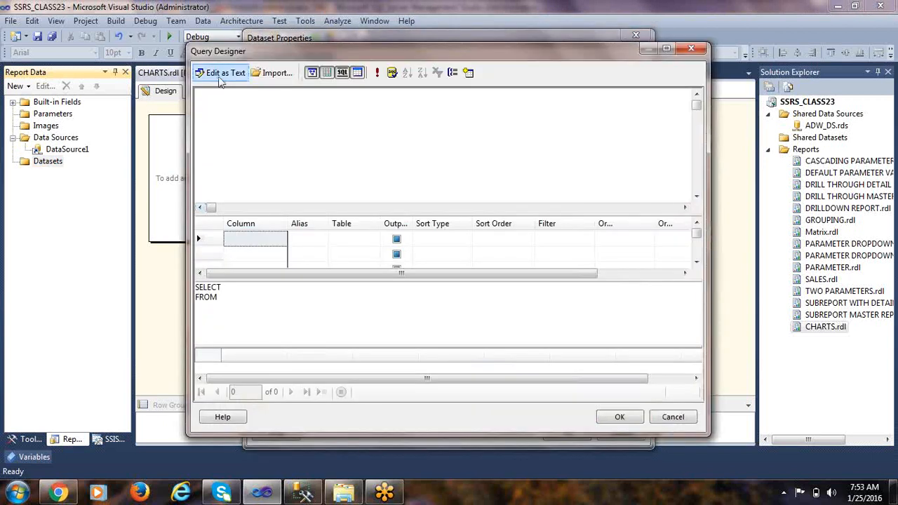
click(217, 76)
double_click(304, 56)
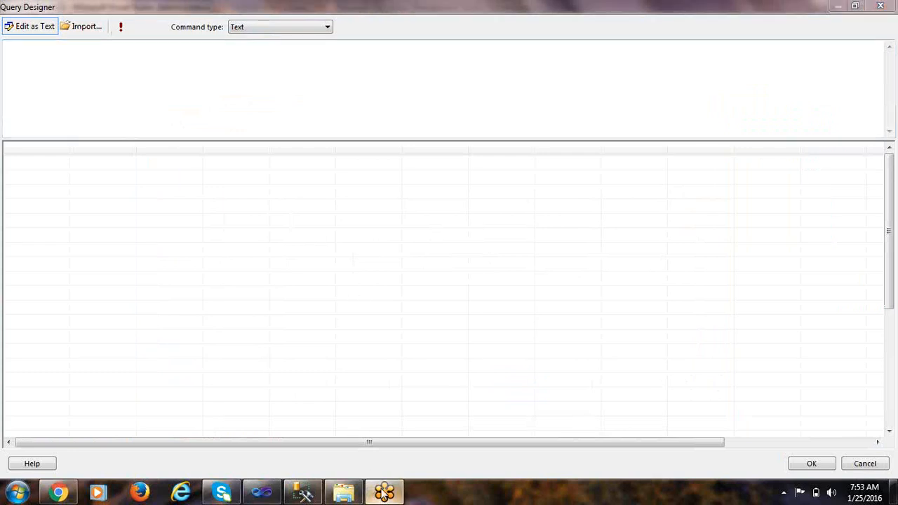
click(303, 494)
scroll(380, 301, down, 3)
scroll(377, 307, up, 4)
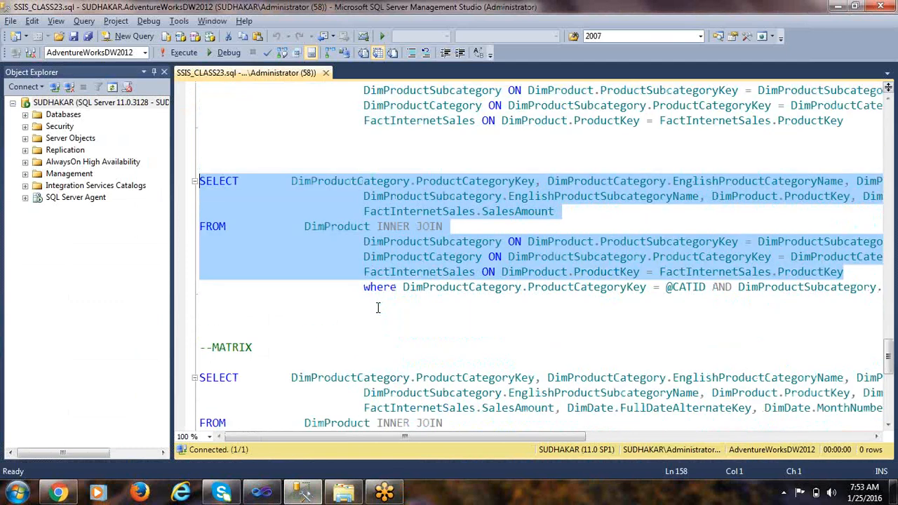
right_click(368, 196)
click(405, 211)
Step: Return to Visual Studio, paste the copied SELECT query into the query designer, run it and save the dataset
key(alt+Tab)
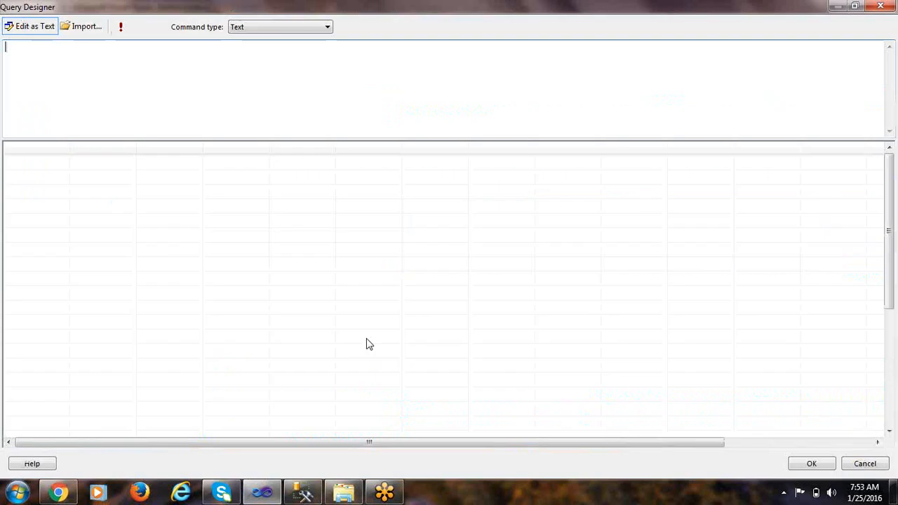
text(SELECT        DimProductCategory.ProductCategoryKey, DimProductCategory.EnglishProductCategoryName, DimProductSubcategory.ProductSubcategoryKey,                          DimProductSubcategory.EnglishProductSubcategoryName, DimProduct.ProductKey, DimProduct.EnglishProductName, FactInternetSales.OrderQuantity,                          FactInternetSales.SalesAmount FROM            DimProduct INNER JOIN                          DimProductSubcategory ON DimProduct.ProductSubcategoryKey = DimProductSubcategory.ProductSubcategoryKey INNER JOIN                          DimProductCategory ON DimProductSubcategory.ProductCategoryKey = DimProductCategory.ProductCategoryKey INNER JOIN                          FactInternetSales ON DimProduct.ProductKey = FactInternetSales.ProductKey)
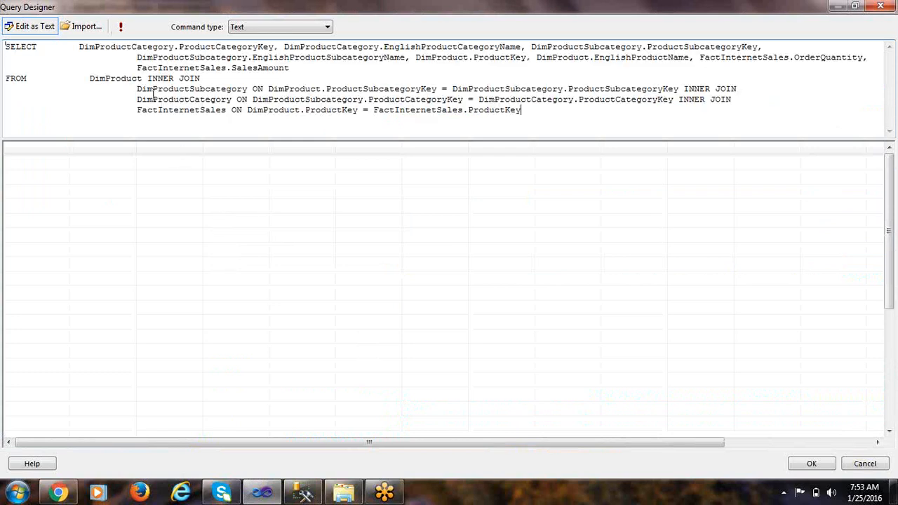
click(117, 27)
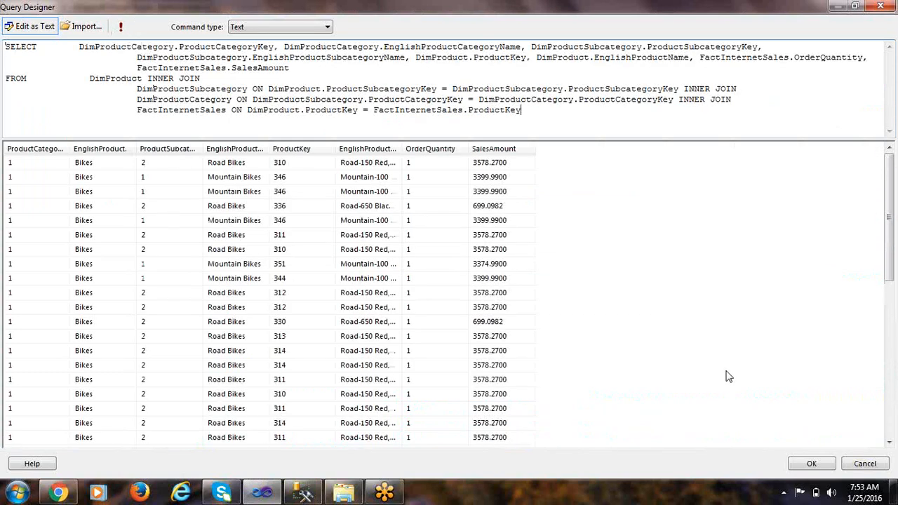
click(816, 467)
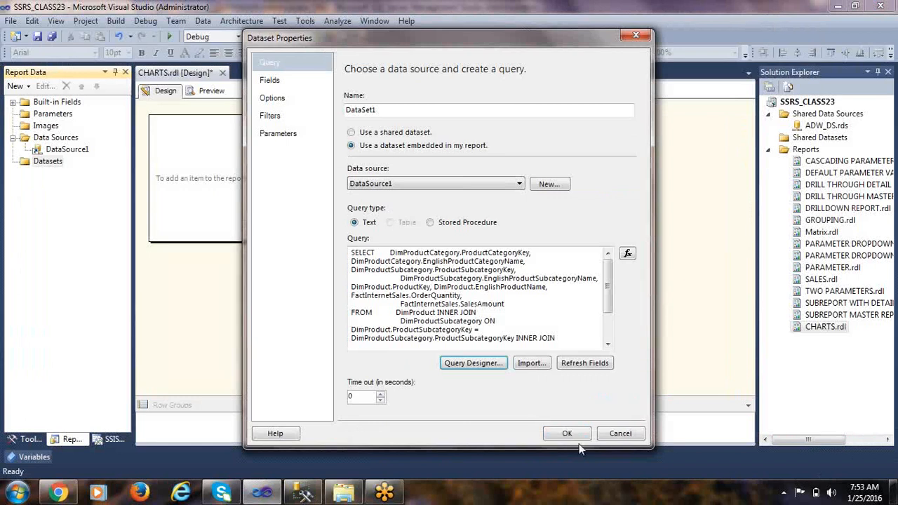
click(567, 433)
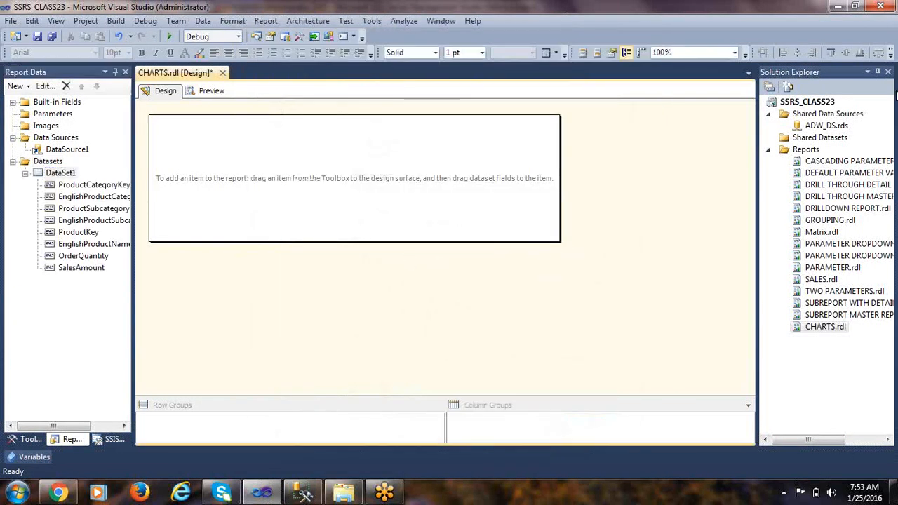
Step: Auto-hide the side panes and enlarge the empty report body to fill the design area
click(877, 71)
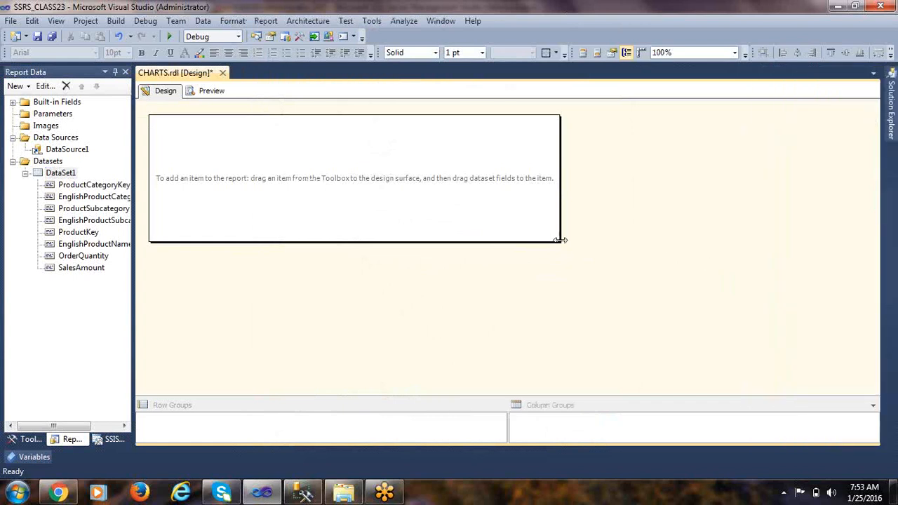
drag(561, 242, 858, 386)
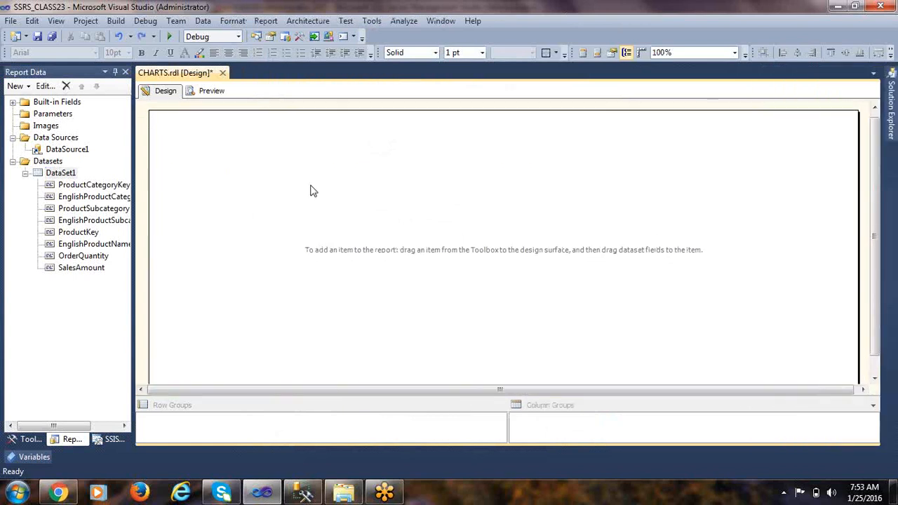
click(115, 73)
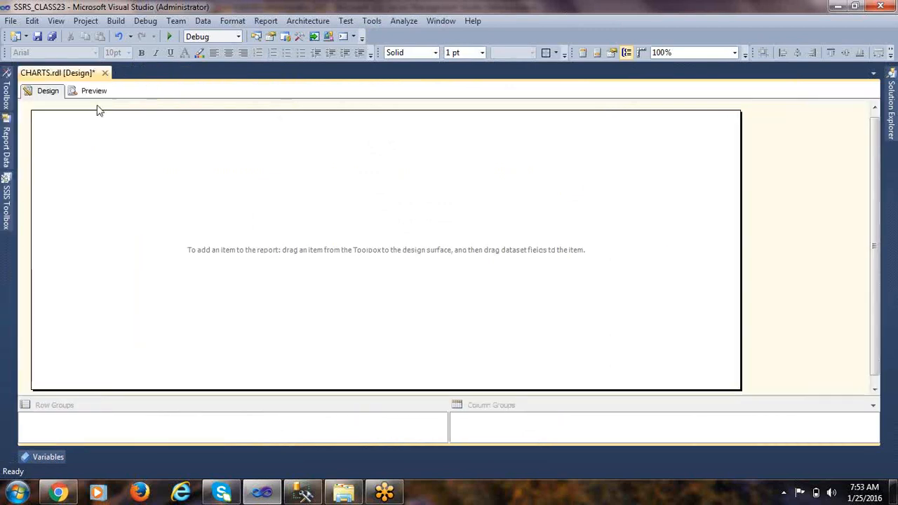
drag(740, 220, 864, 222)
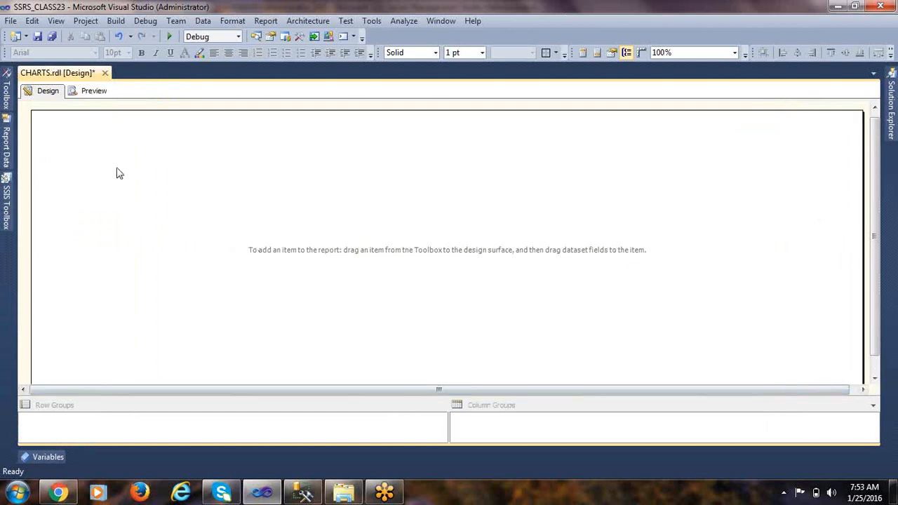
Step: Insert a chart into the report body using the basic clustered Column chart type
click(5, 146)
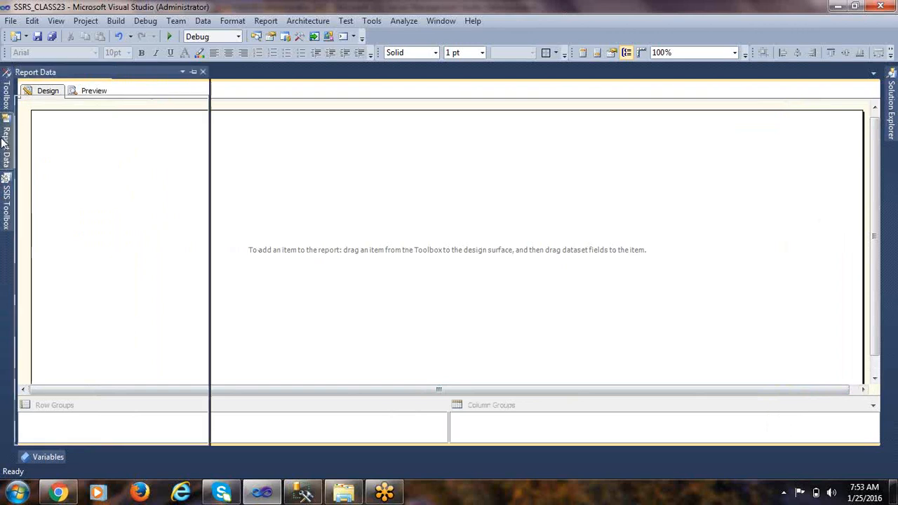
click(7, 99)
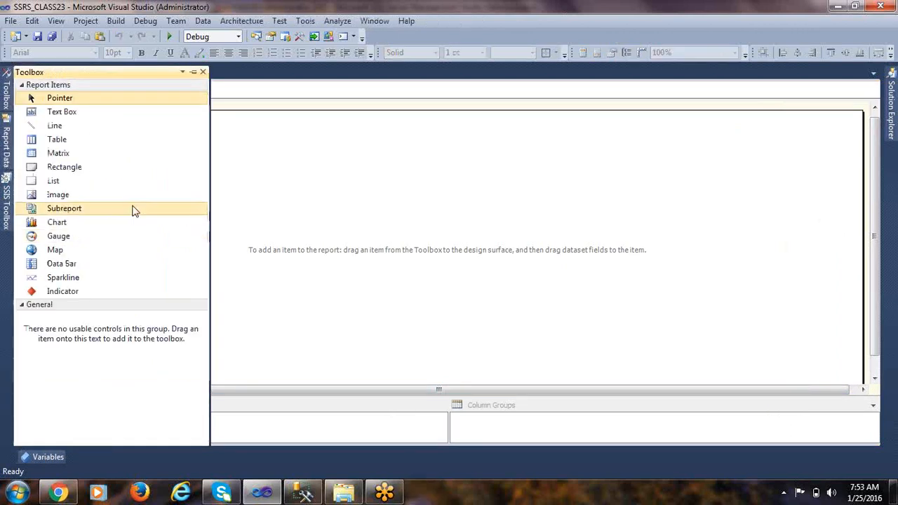
click(76, 227)
drag(77, 229, 294, 226)
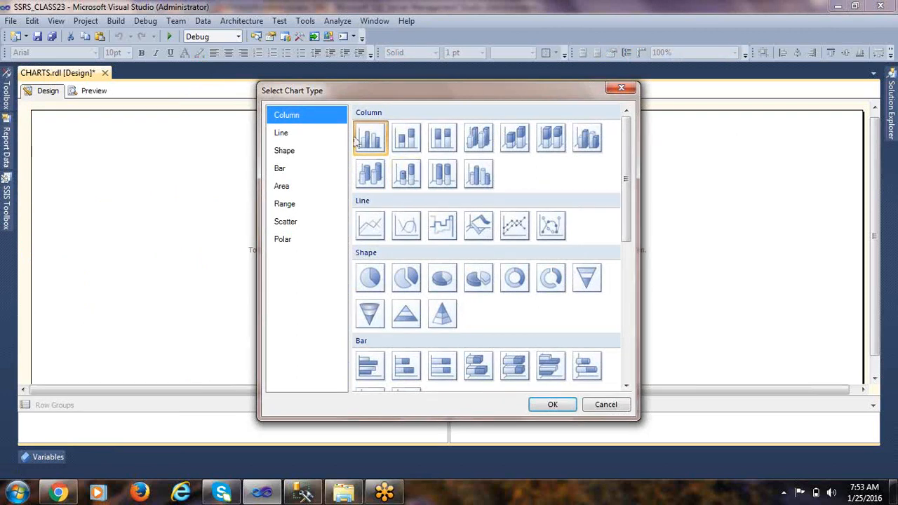
click(383, 144)
click(552, 404)
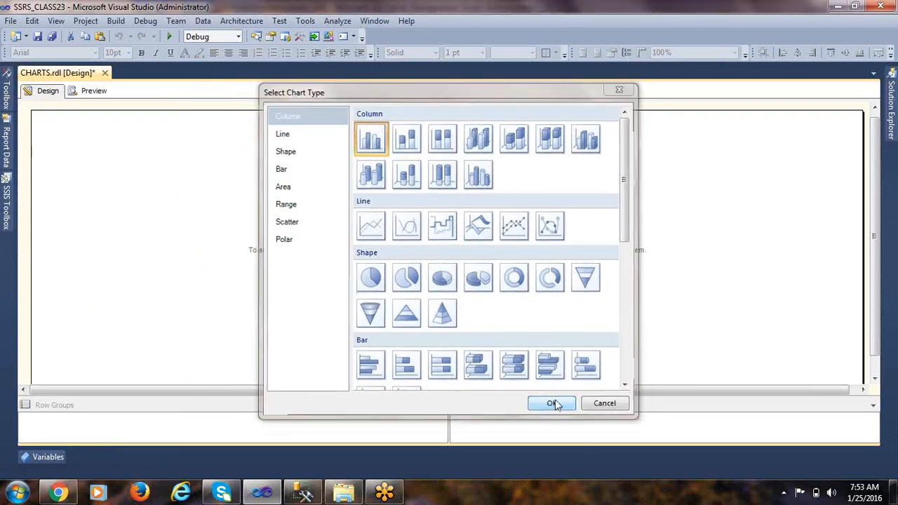
Step: Move the new column chart to the report body's upper-left corner and enlarge it to roughly twice its width and somewhat taller
drag(310, 226, 53, 119)
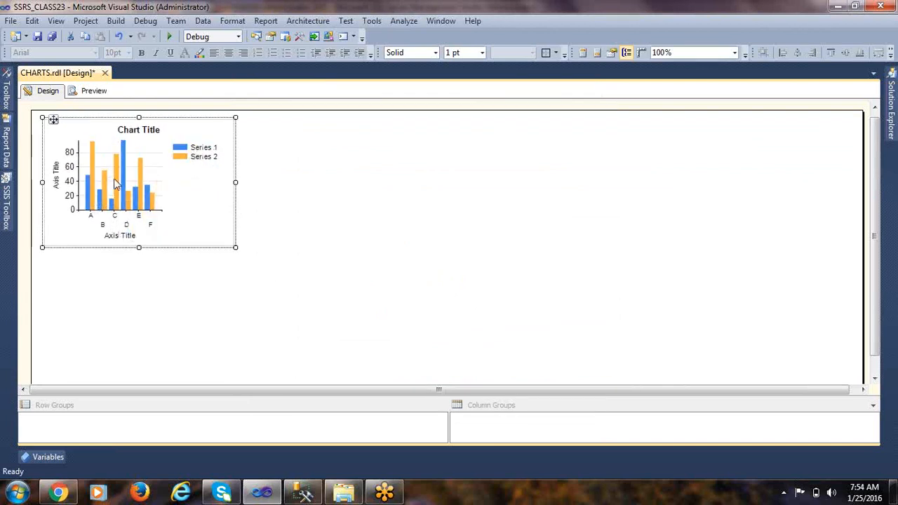
drag(241, 183, 404, 194)
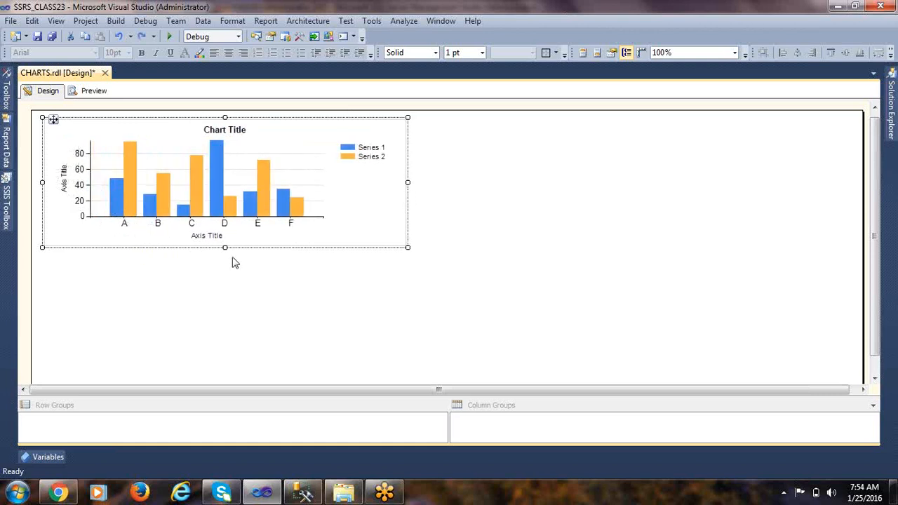
drag(226, 248, 227, 298)
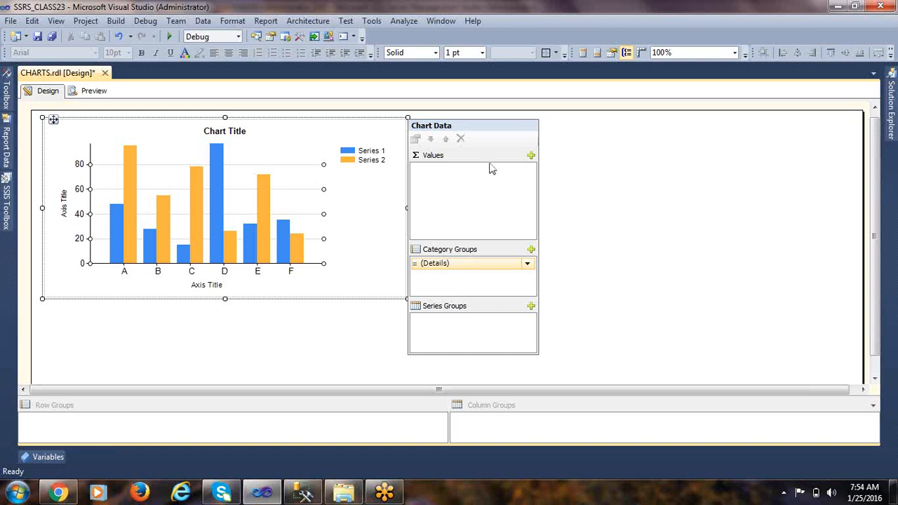
Step: Add OrderQuantity as the chart's value and EnglishProductCategoryName as its category group
click(531, 155)
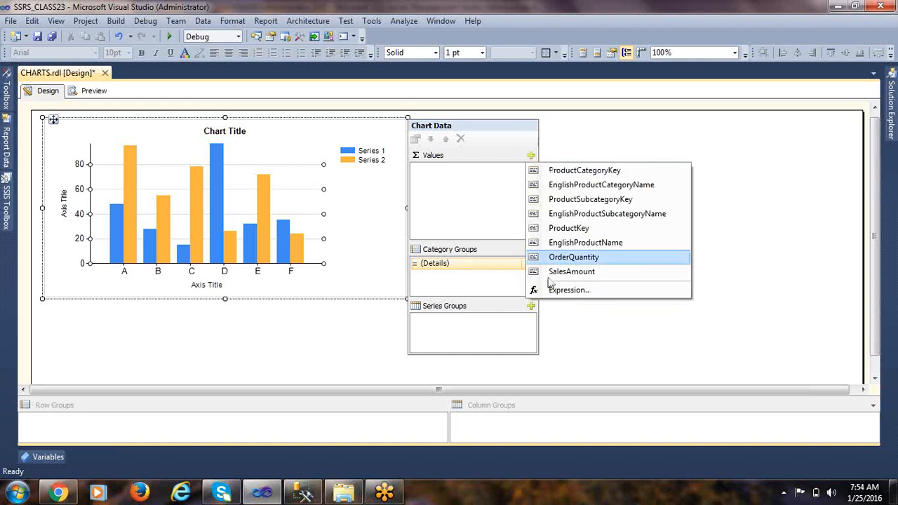
click(565, 259)
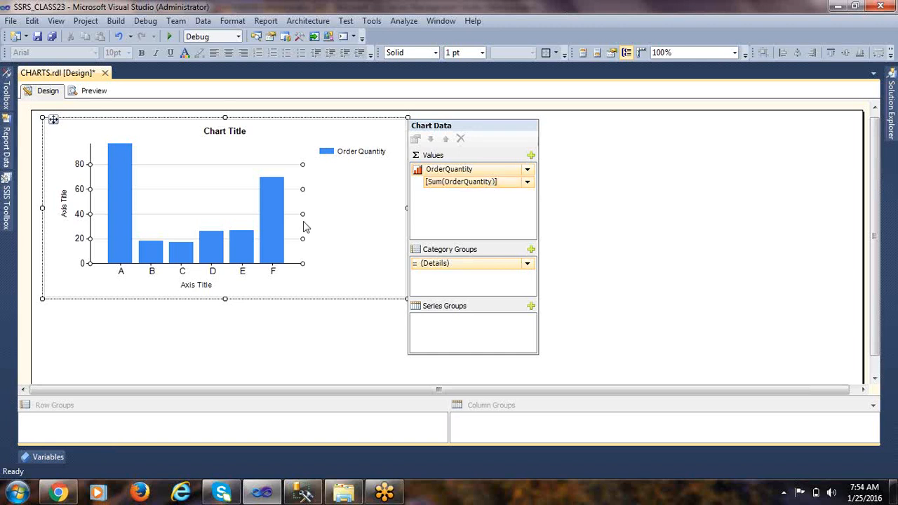
click(532, 250)
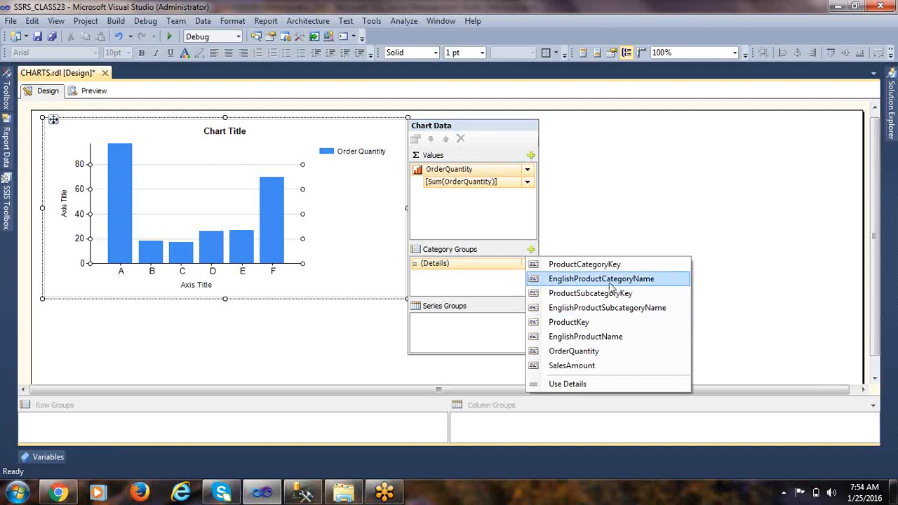
click(637, 280)
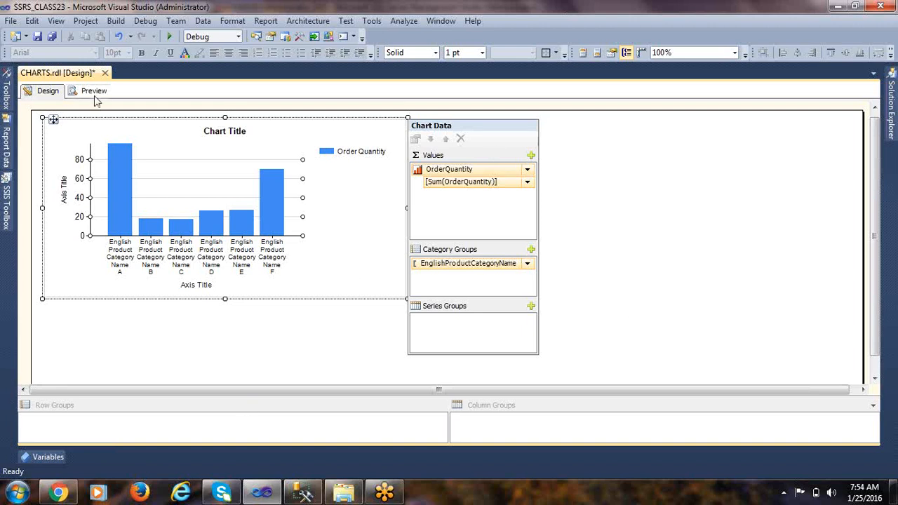
Step: Change the chart title to QTY CHART and preview the report before returning to the design
click(212, 132)
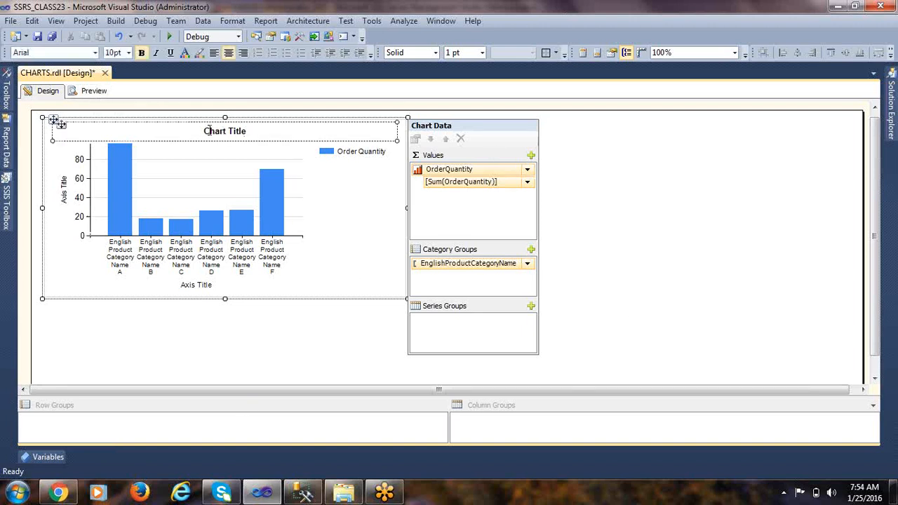
click(209, 130)
drag(202, 131, 253, 134)
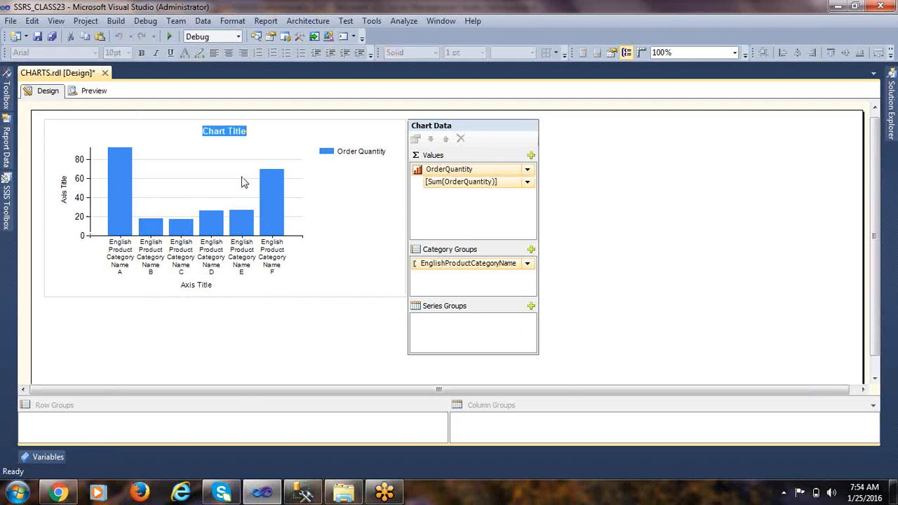
text(QTY CHART)
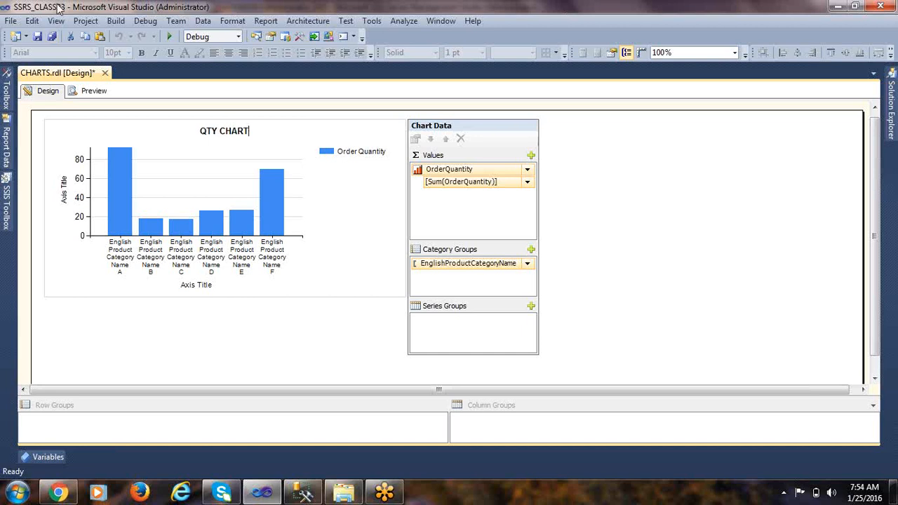
click(226, 345)
click(98, 94)
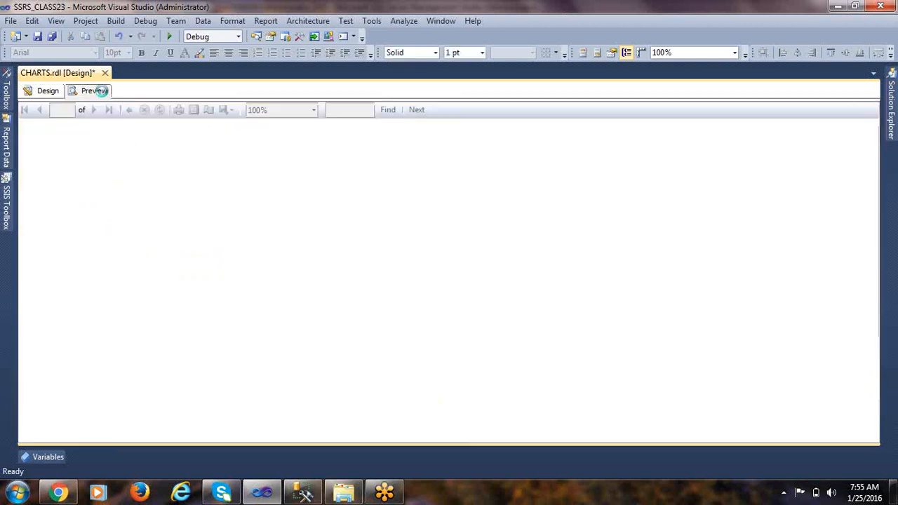
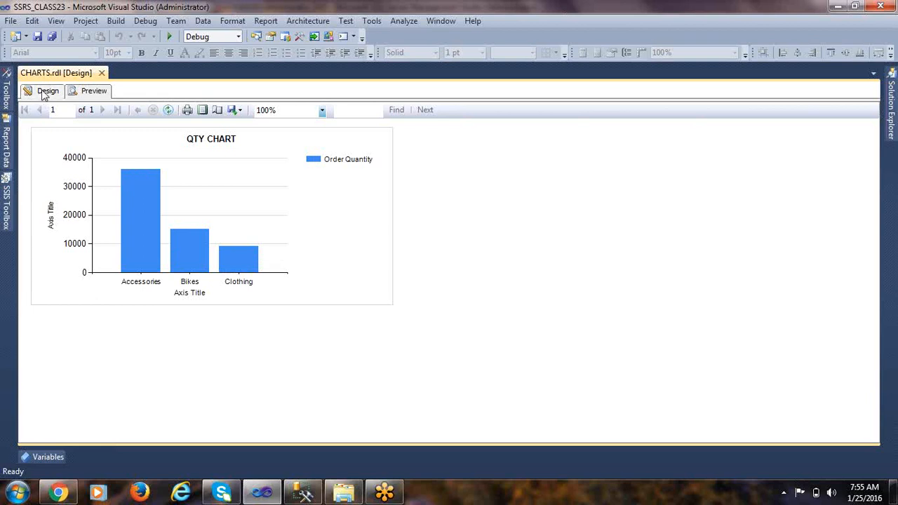
click(45, 90)
Step: Show data labels on the Order Quantity columns and check them in the report preview
right_click(124, 154)
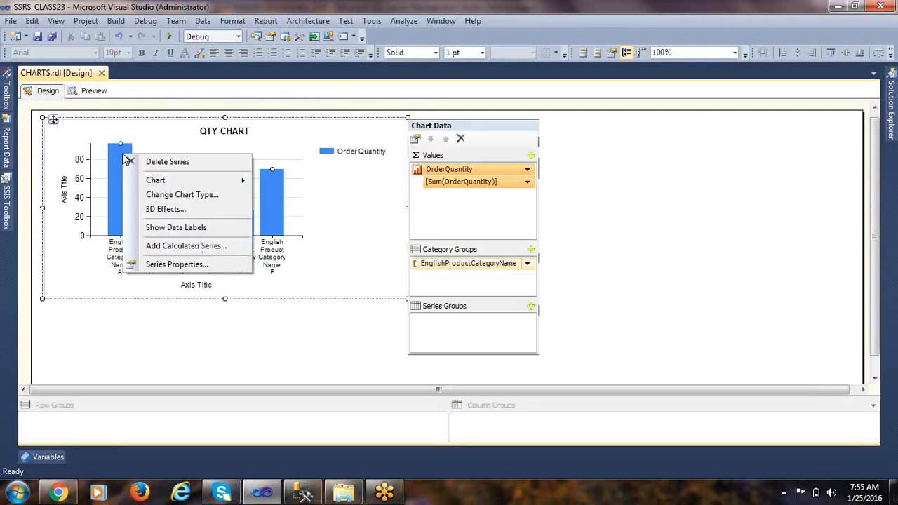
click(168, 228)
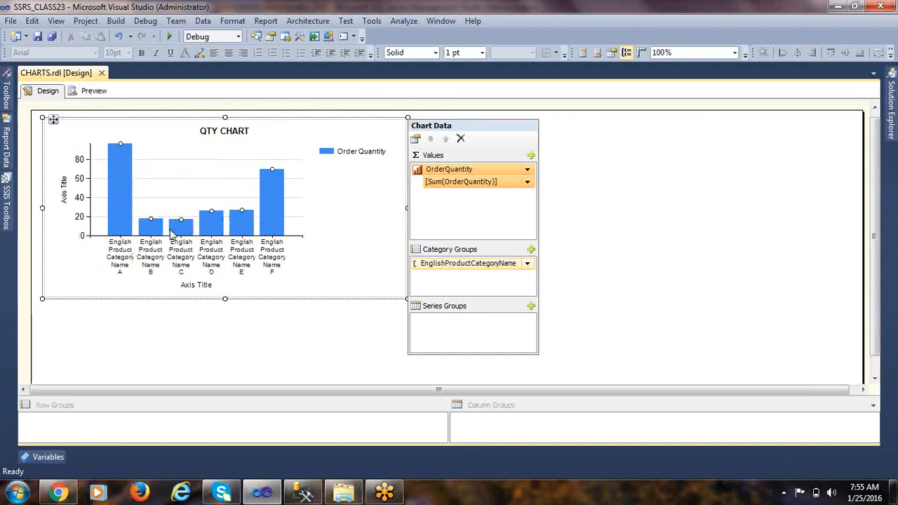
click(90, 91)
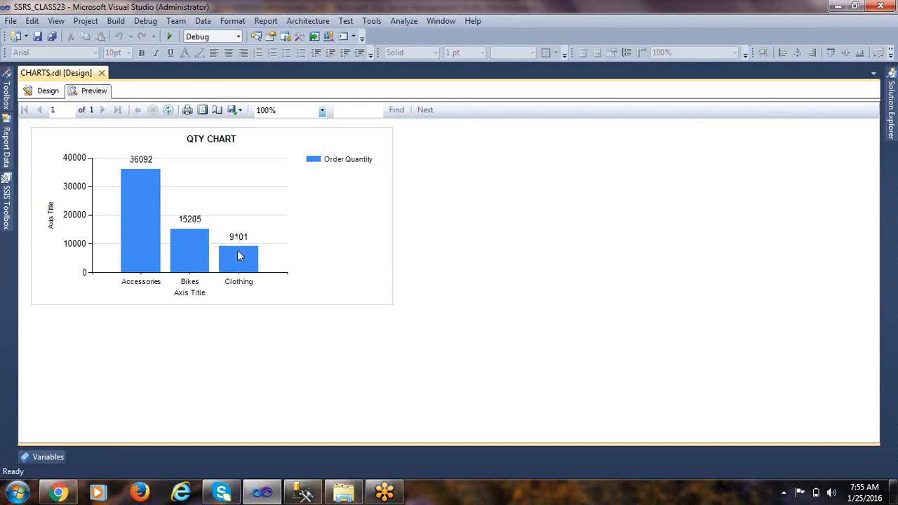
click(44, 91)
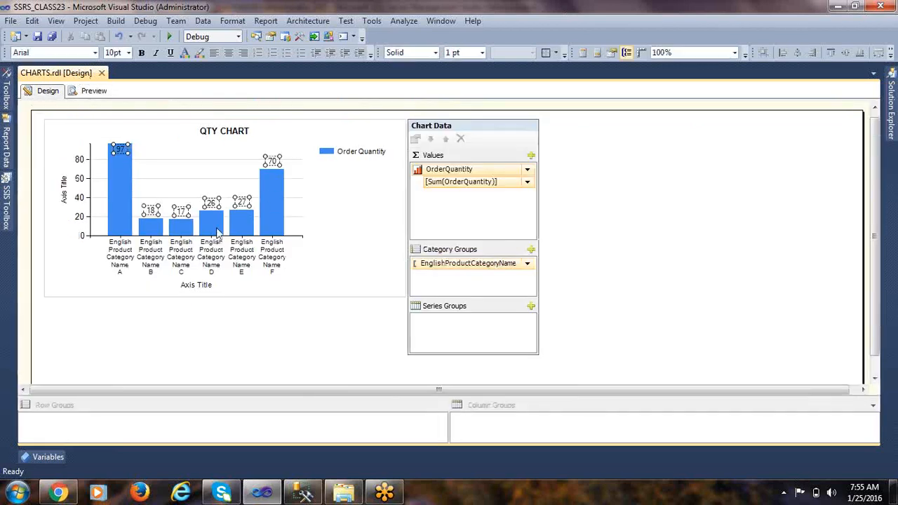
Step: Change the vertical axis title to QTY
click(197, 286)
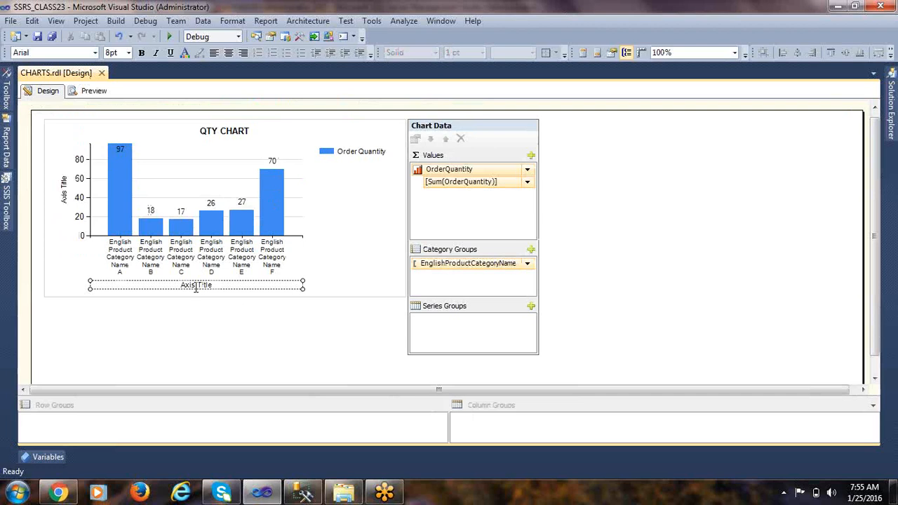
click(67, 191)
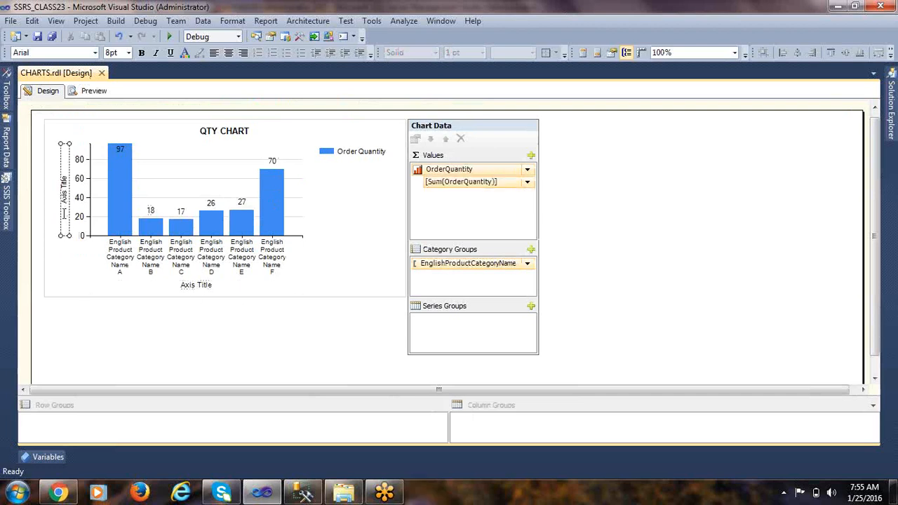
click(64, 204)
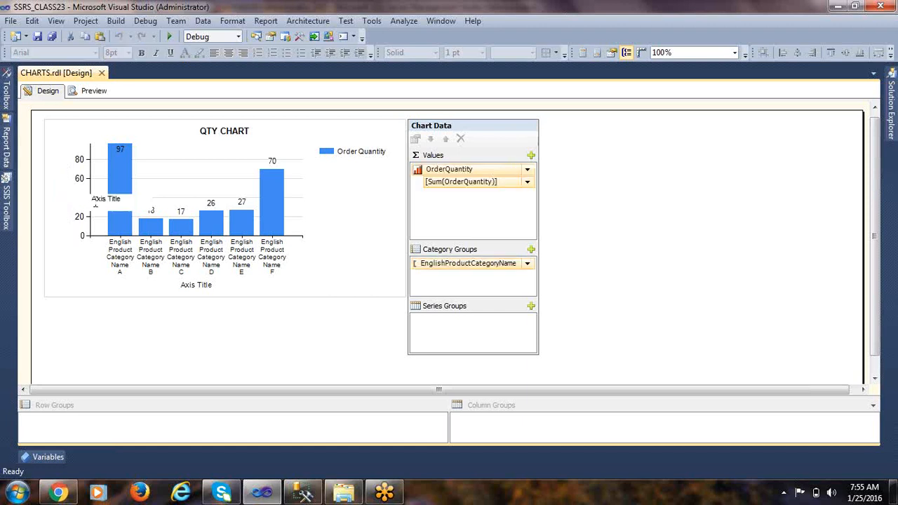
drag(93, 201, 122, 200)
text(QTY)
click(220, 292)
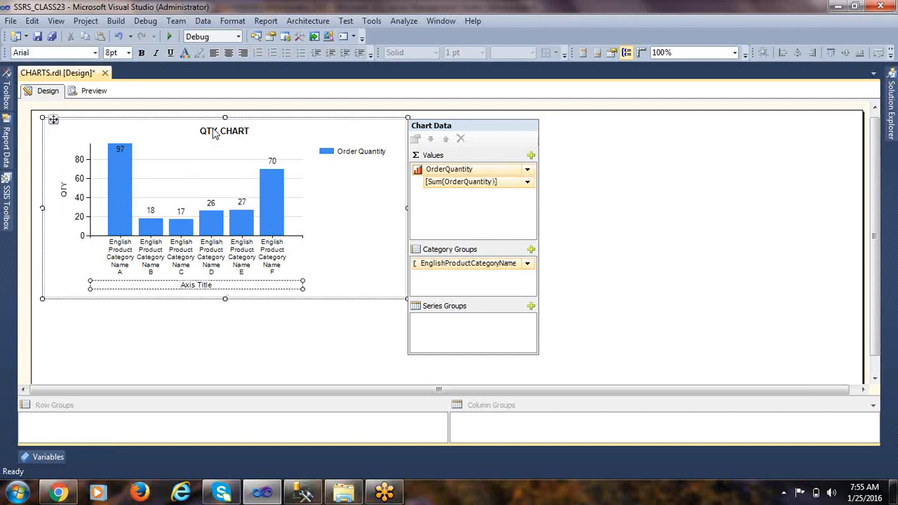
Step: Change the horizontal axis title to CATEGORIES
click(194, 284)
drag(181, 289, 219, 290)
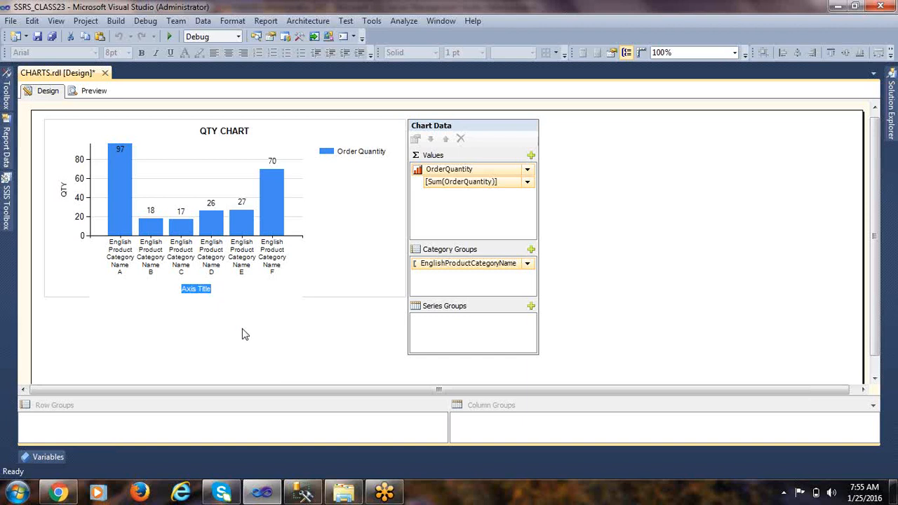
text(CATEGORIES)
click(331, 281)
Step: Make the CATEGORIES and QTY axis titles bold
click(212, 291)
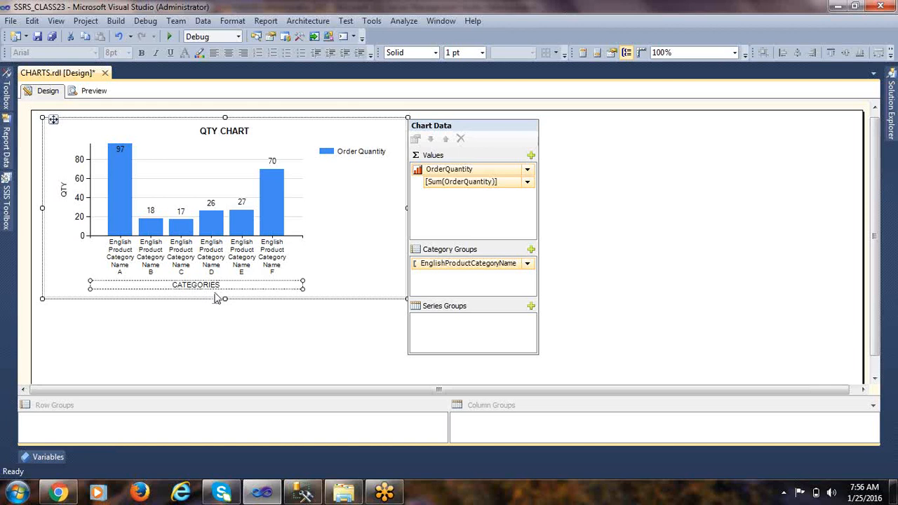
key(ctrl+b)
click(64, 199)
key(ctrl+b)
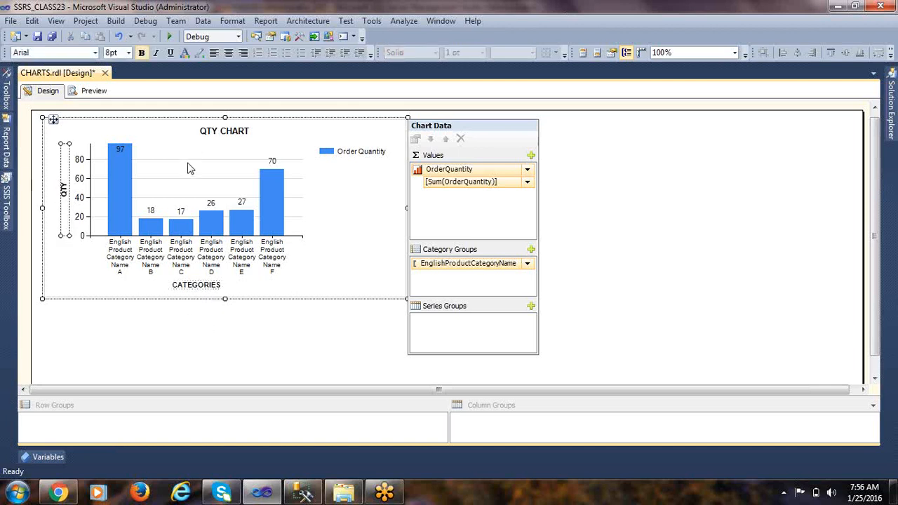
click(346, 247)
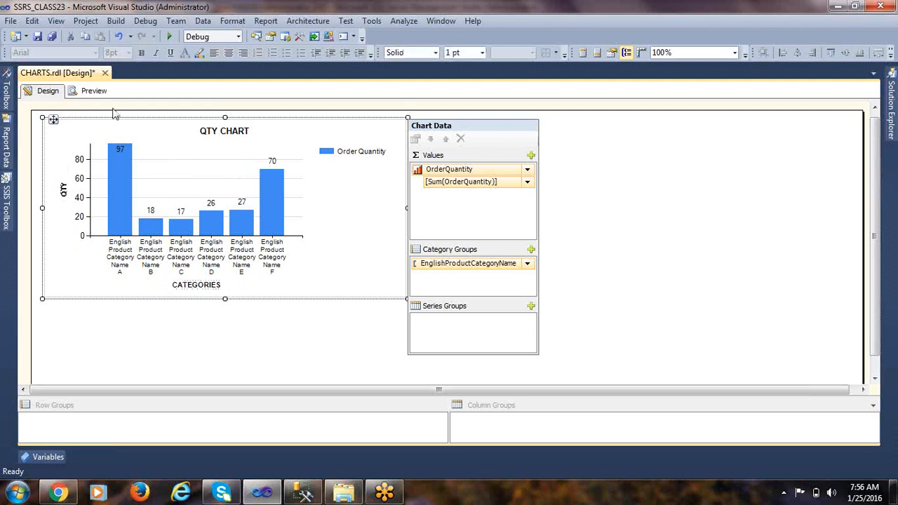
Step: Set the number format category of the columns' data labels to Number in the series label properties
right_click(119, 168)
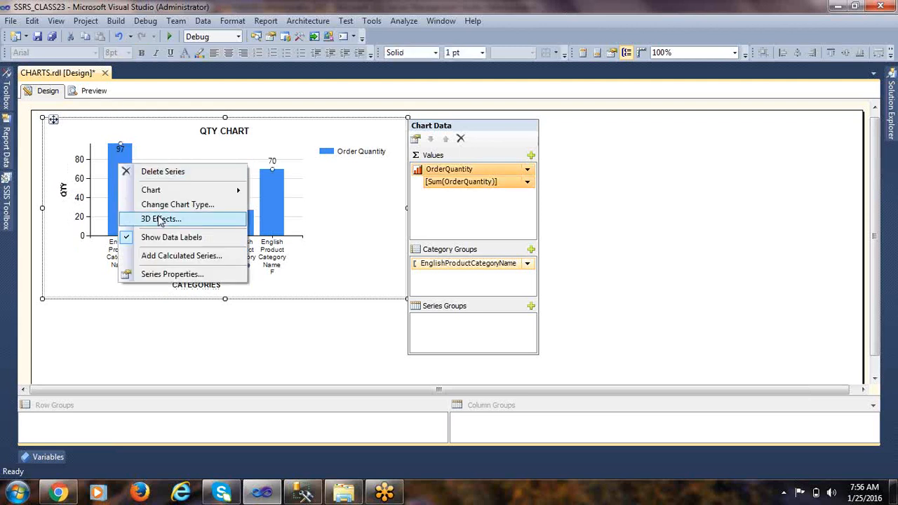
click(153, 139)
click(119, 148)
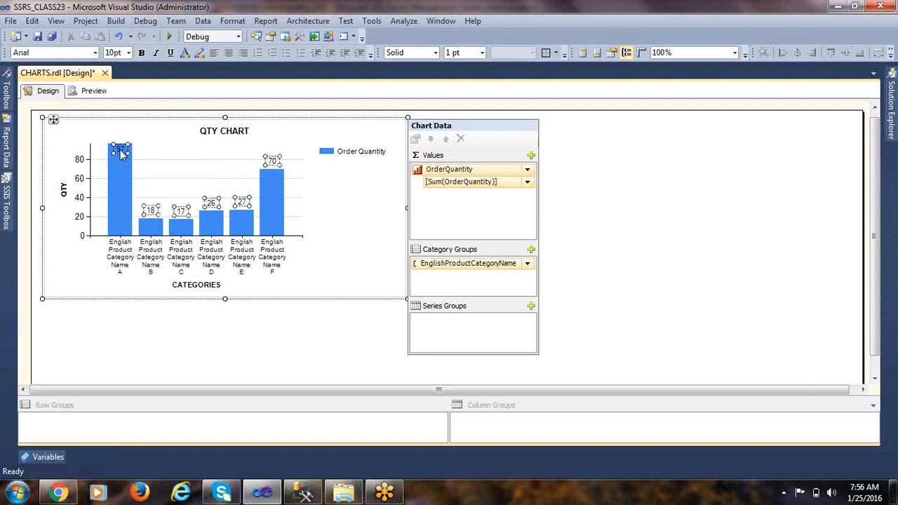
right_click(120, 149)
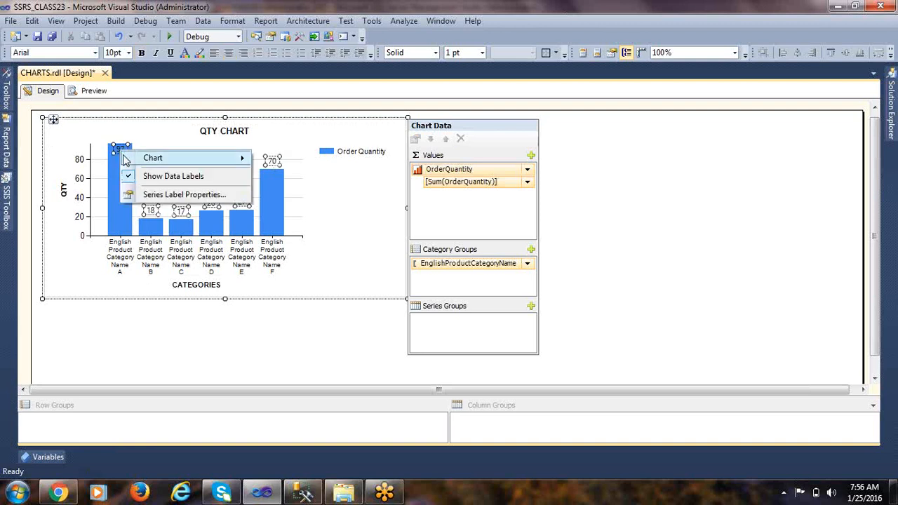
click(181, 202)
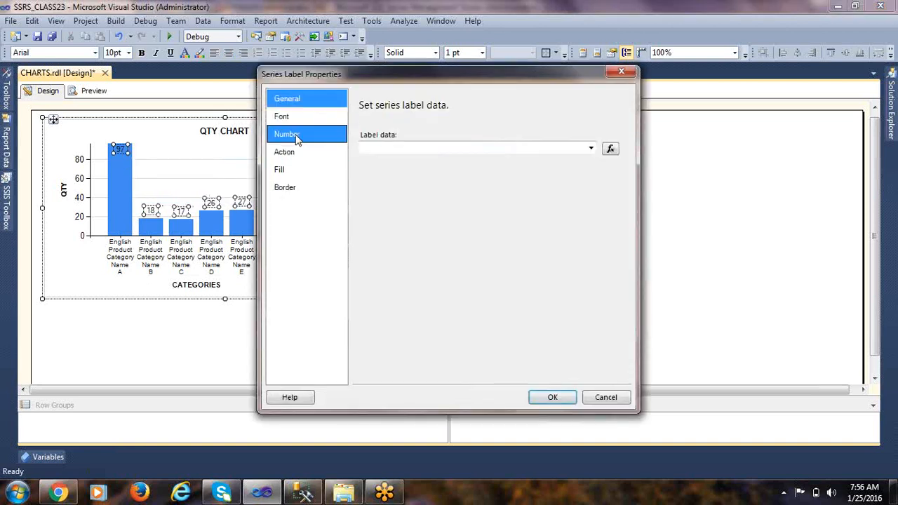
click(296, 136)
click(388, 153)
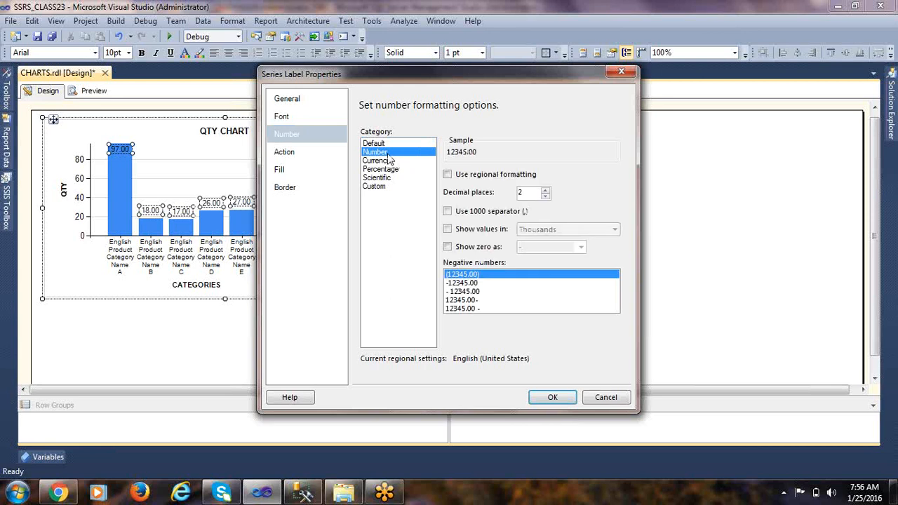
Step: Apply 0 decimal places and a 1000 separator to the data labels, and check the result in the report preview
right_click(530, 191)
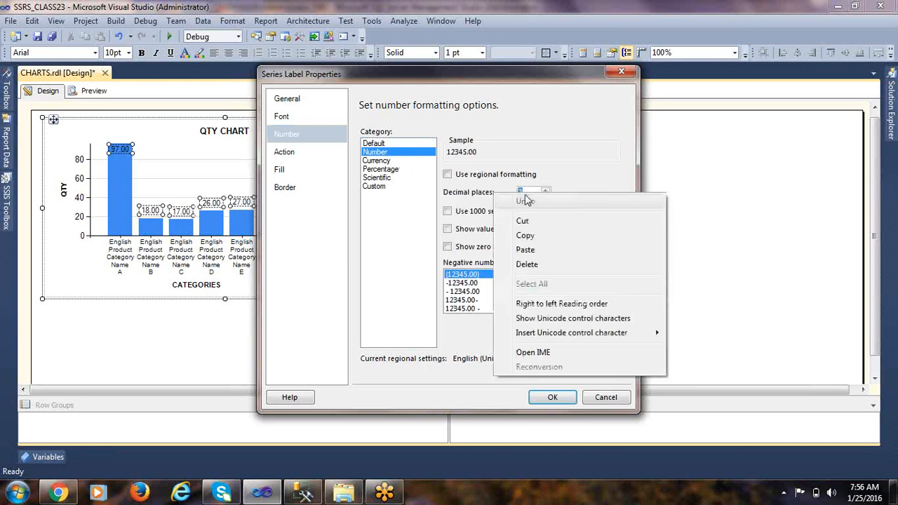
click(527, 192)
drag(527, 192, 511, 191)
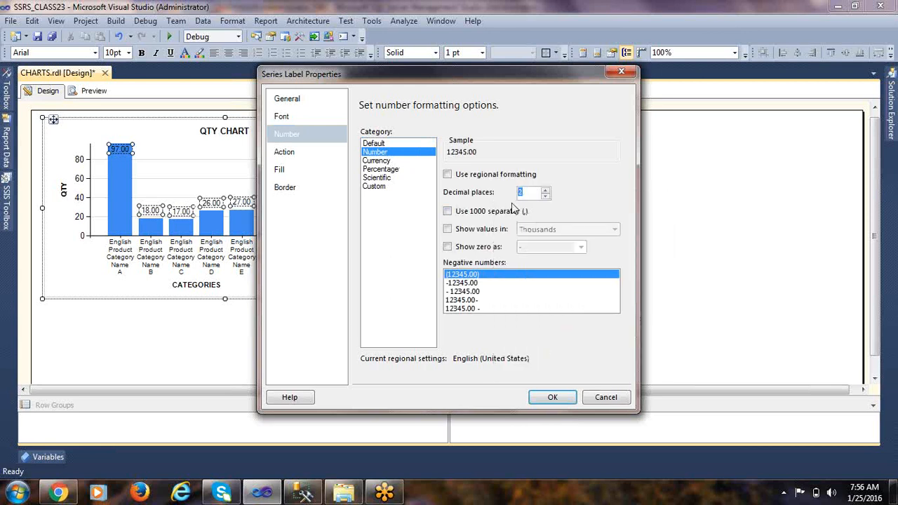
click(447, 211)
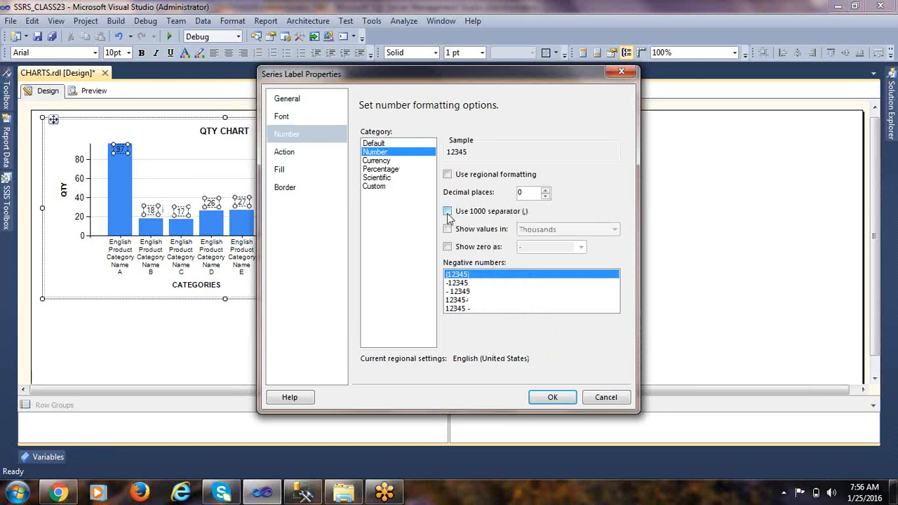
click(551, 397)
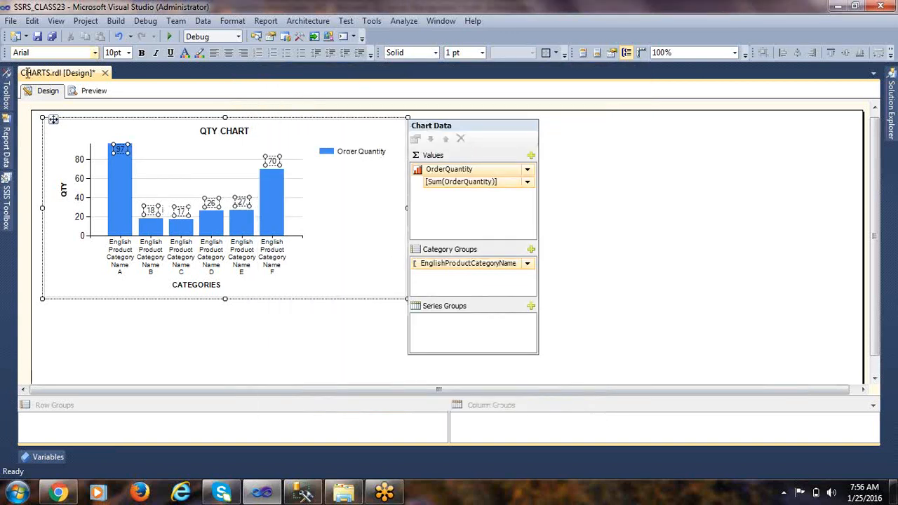
click(86, 91)
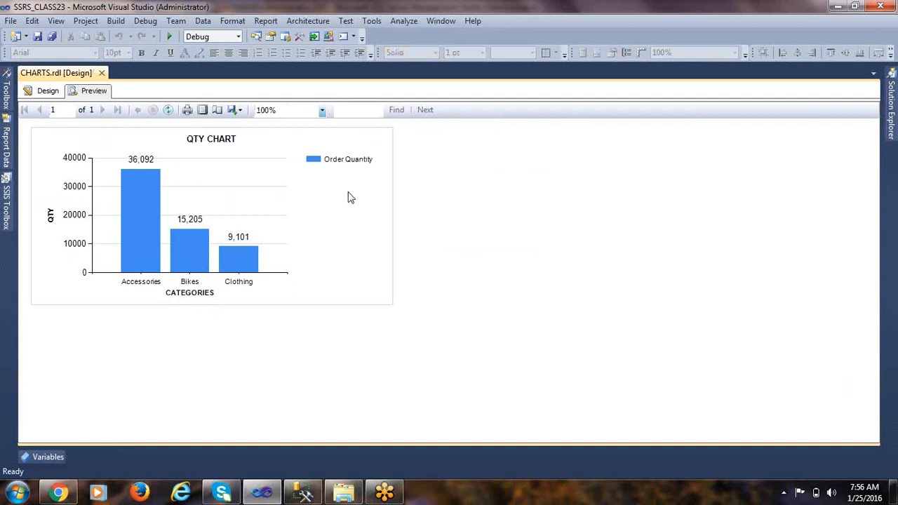
click(38, 94)
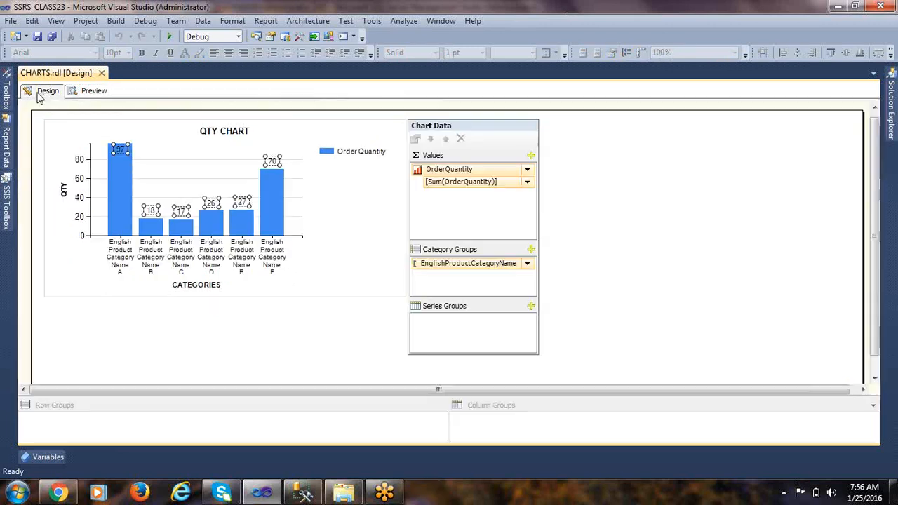
Step: Widen the QTY CHART column chart by extending its outer edge slightly
click(627, 201)
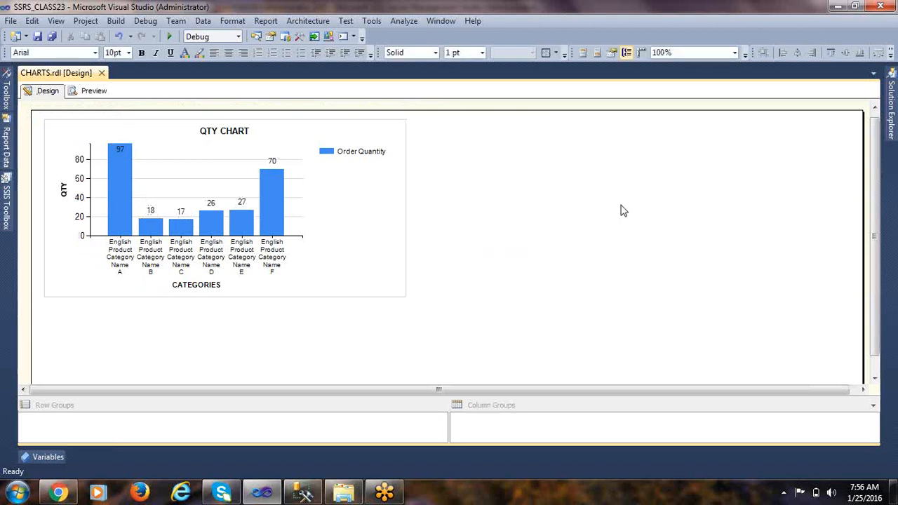
click(374, 197)
drag(410, 209, 449, 209)
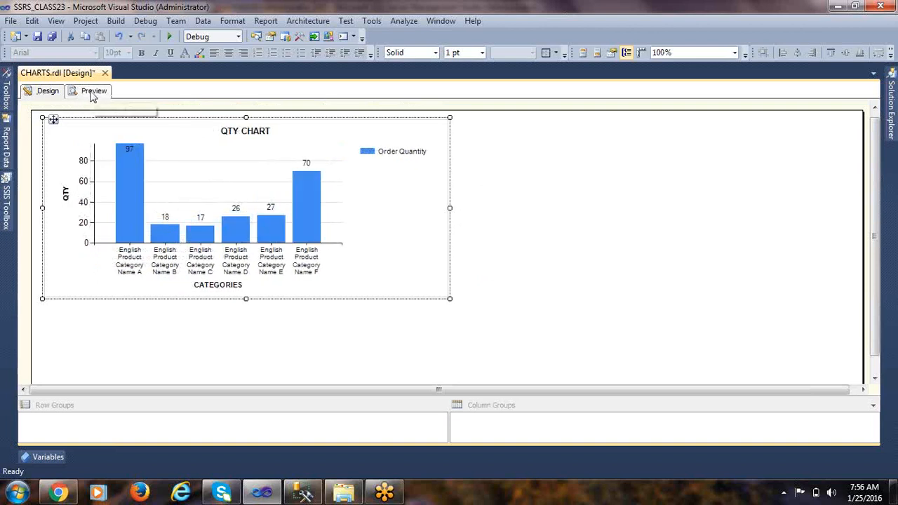
Step: Insert a 3-D exploded pie chart in the empty area beside the column chart
click(10, 148)
click(6, 95)
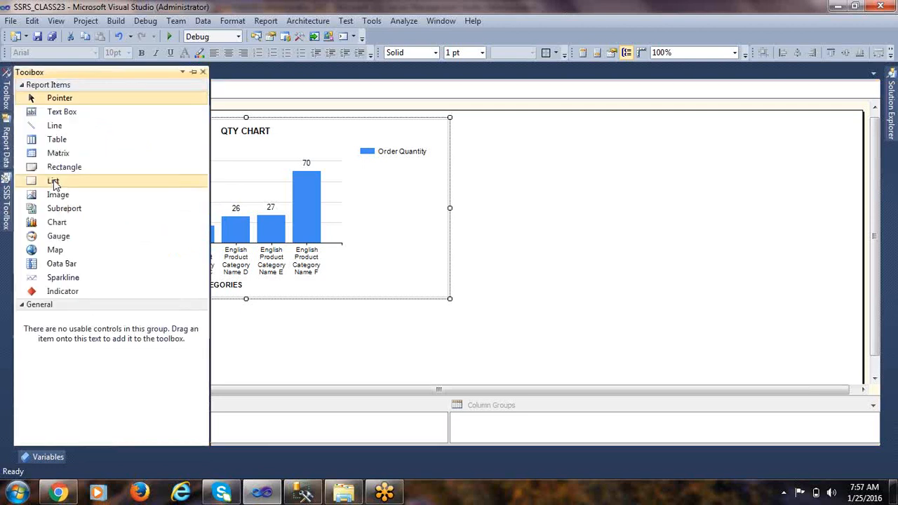
drag(67, 224, 582, 196)
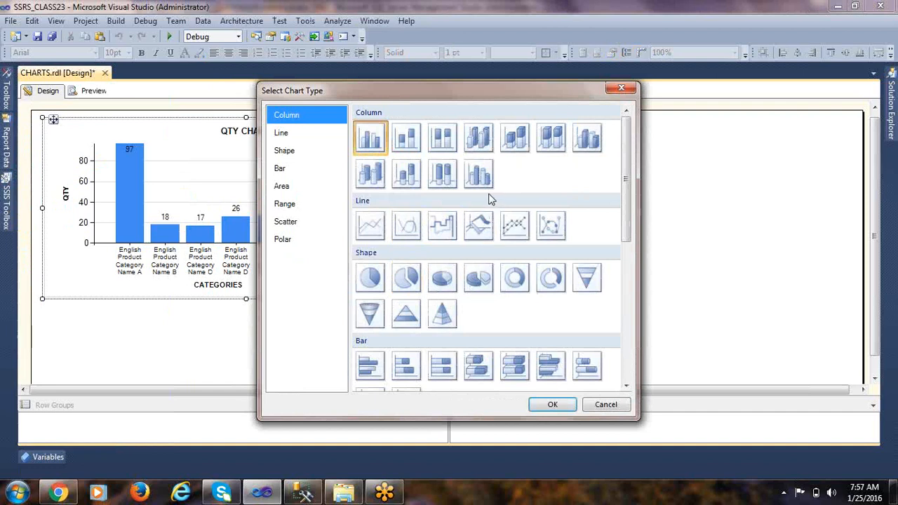
click(478, 279)
click(553, 405)
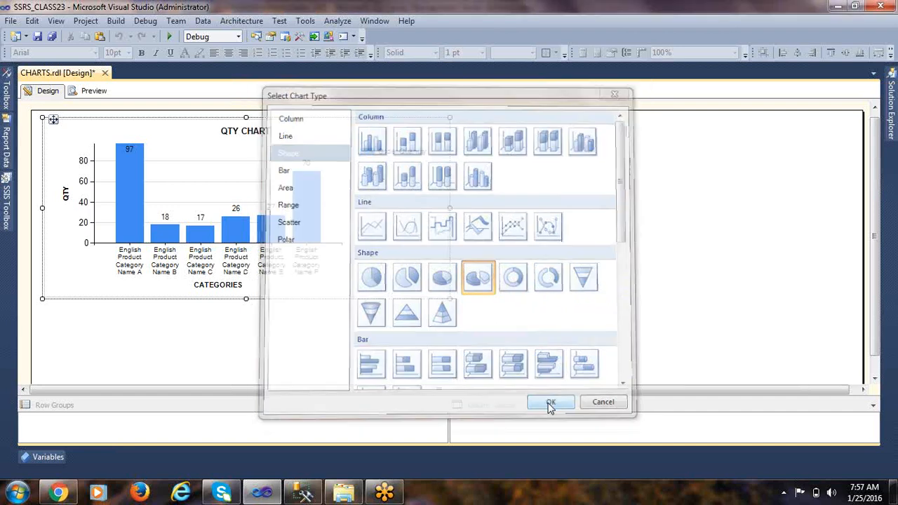
Step: Place the pie chart directly beside the column chart and enlarge it to the same height, filling most of the remaining width
drag(586, 188, 463, 120)
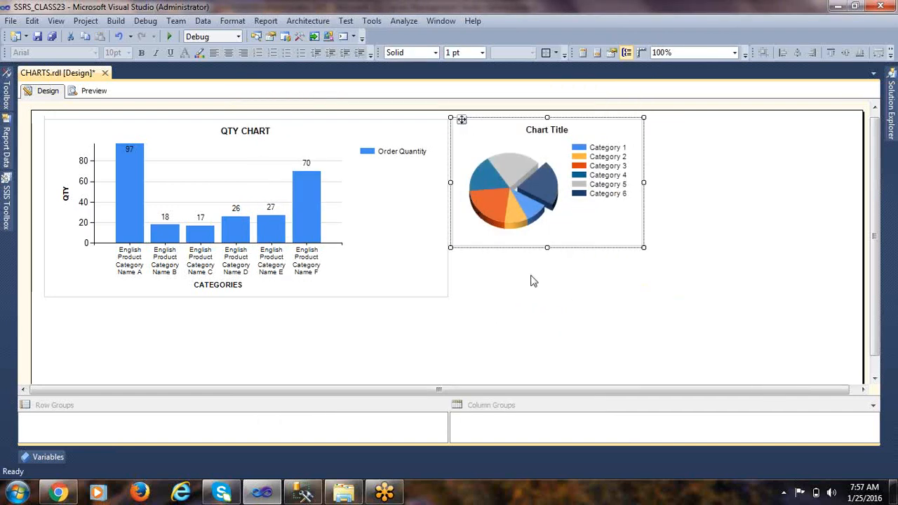
drag(644, 182, 827, 184)
drag(637, 247, 638, 298)
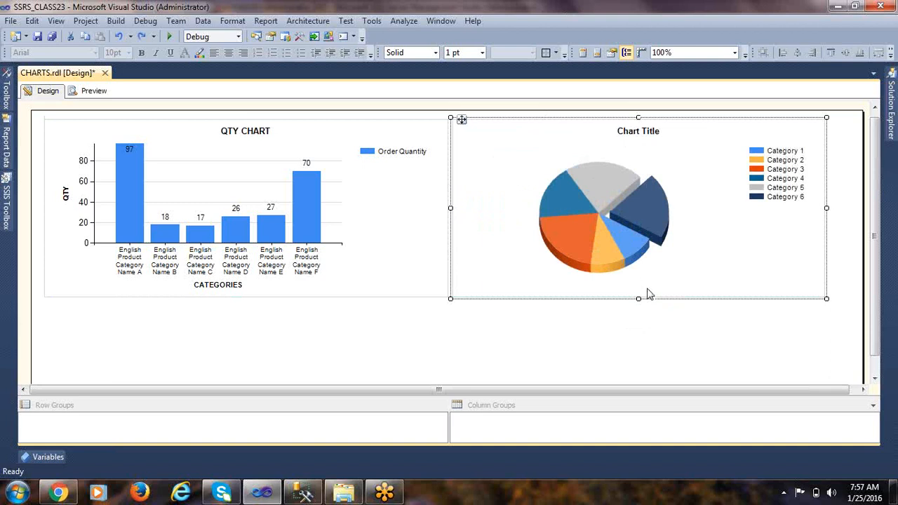
Step: Add SalesAmount as the pie chart's value
right_click(598, 191)
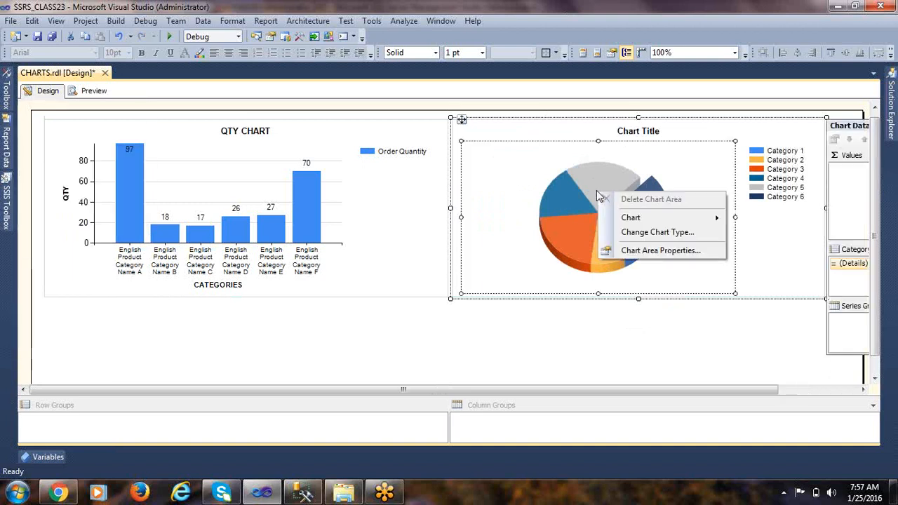
drag(752, 389, 858, 388)
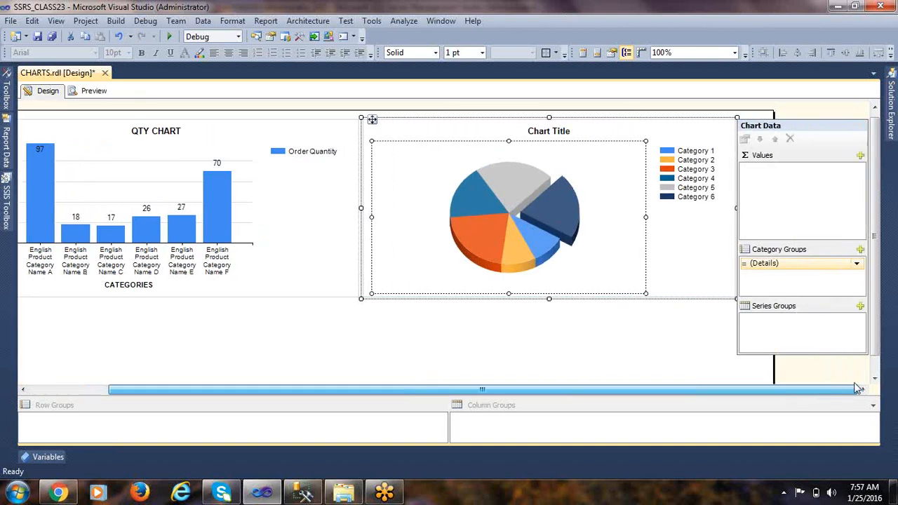
click(860, 155)
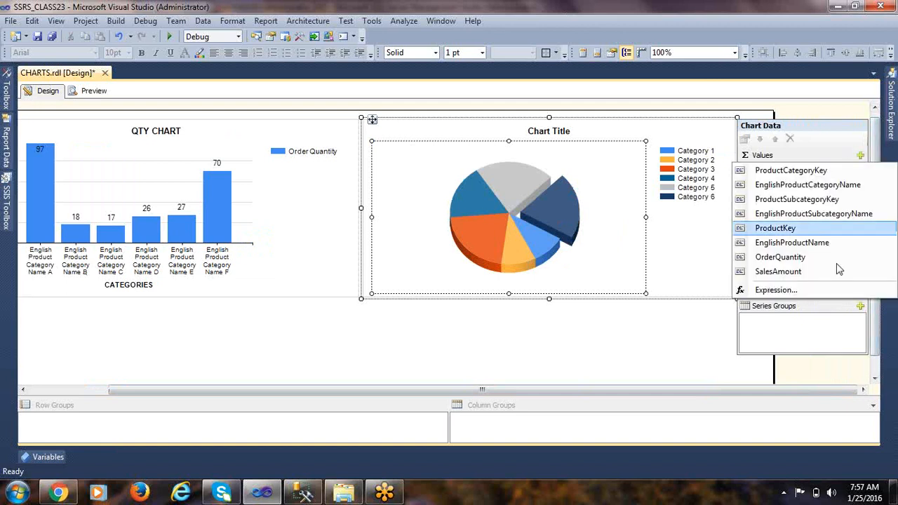
click(778, 272)
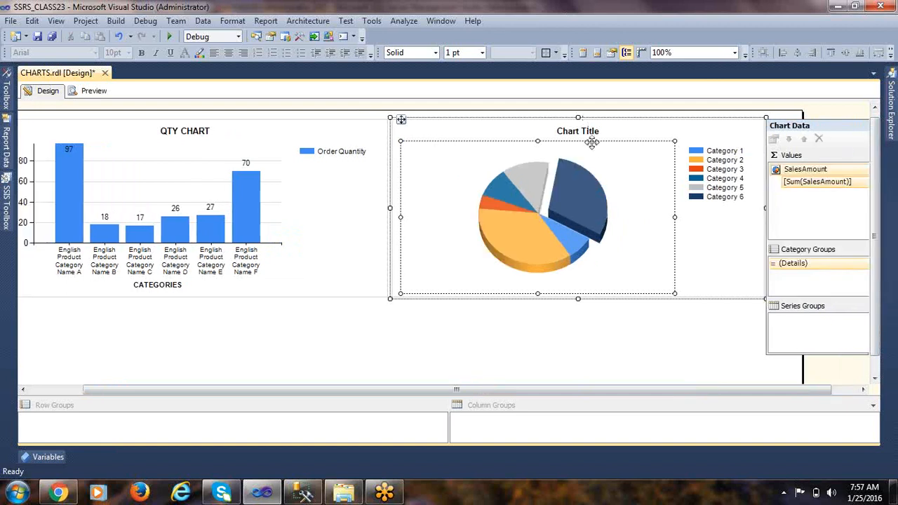
Step: Group the pie chart by EnglishProductCategoryName and show data labels on its slices
drag(760, 391, 848, 394)
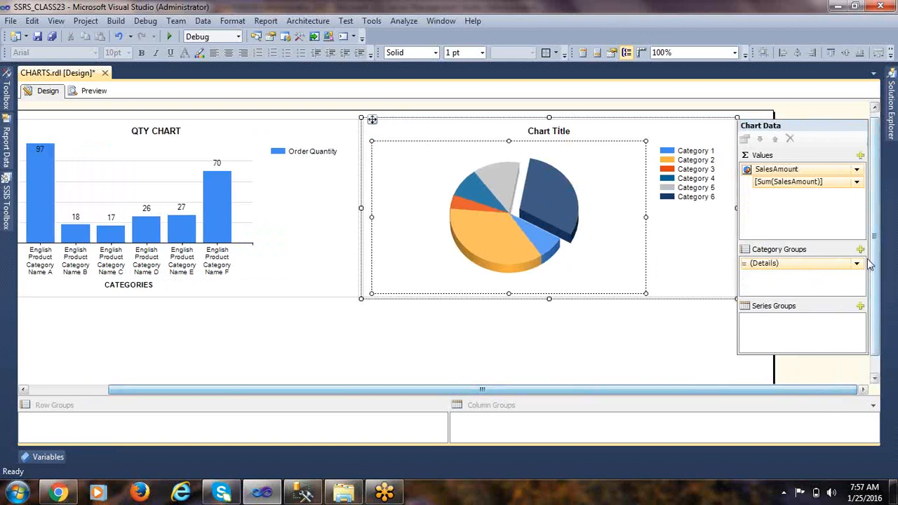
click(856, 263)
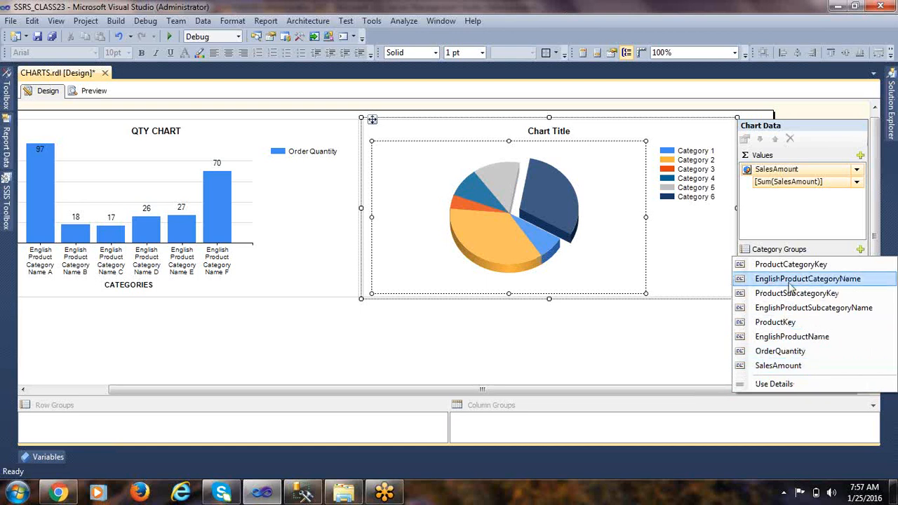
click(796, 281)
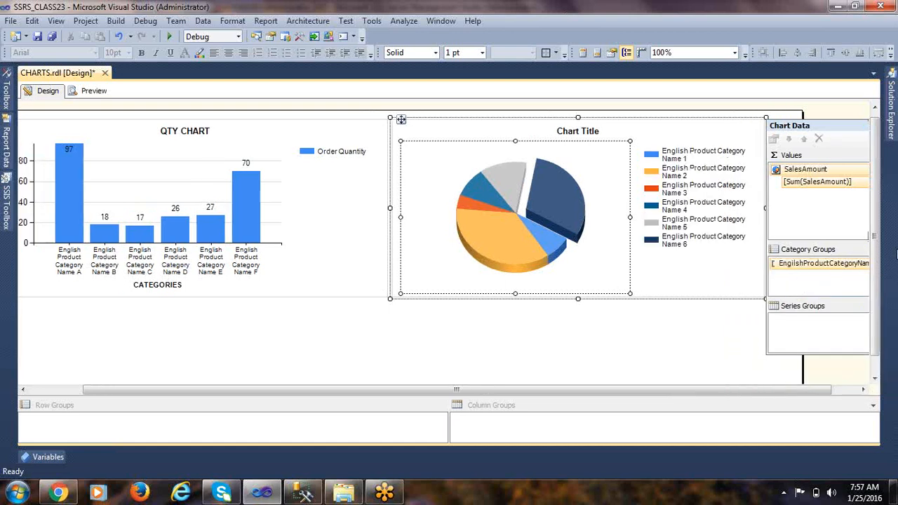
right_click(509, 177)
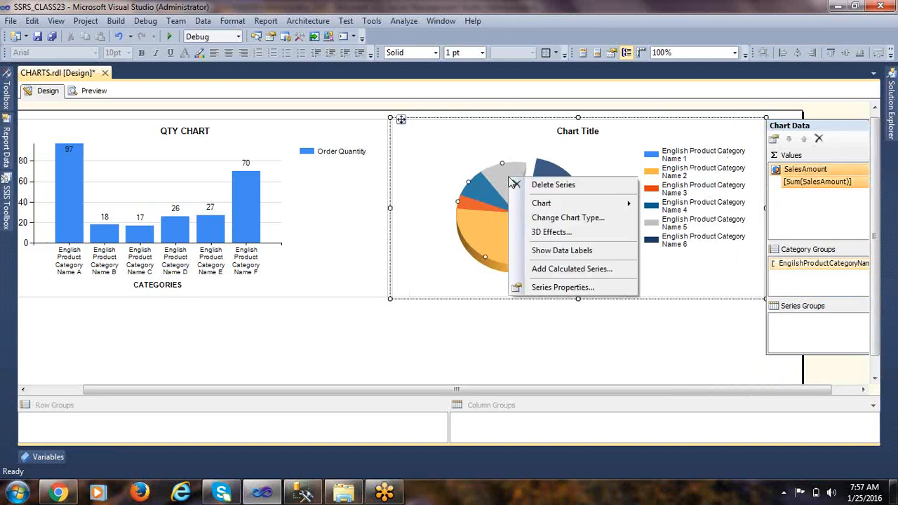
click(568, 251)
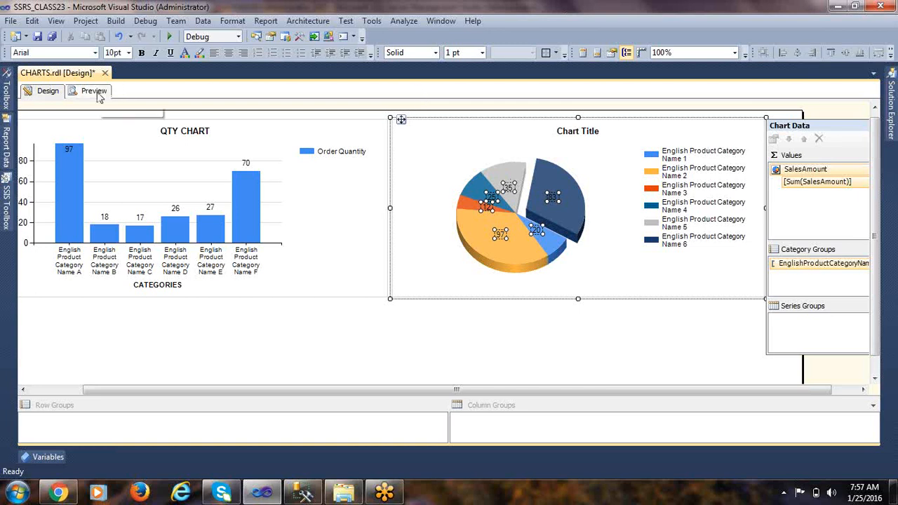
Step: Change the pie chart's title to SALES CHART and preview the report
click(555, 135)
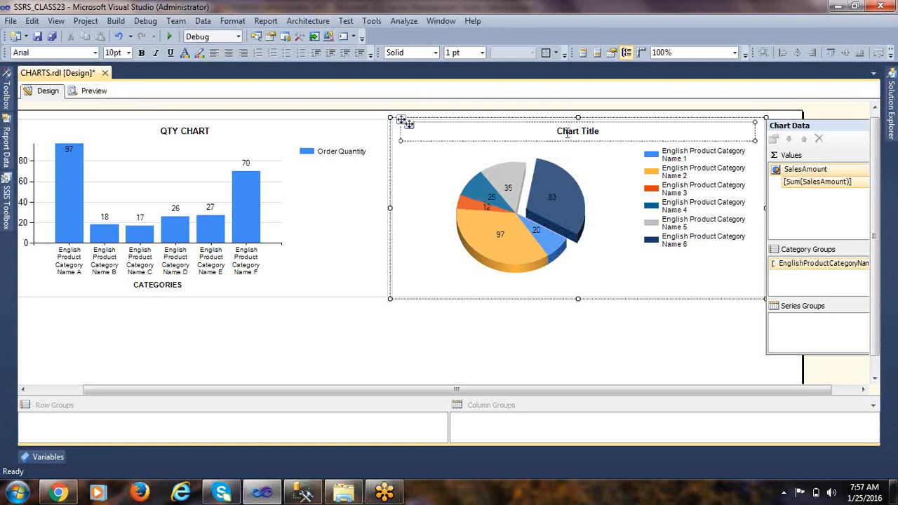
click(596, 133)
drag(596, 132, 526, 131)
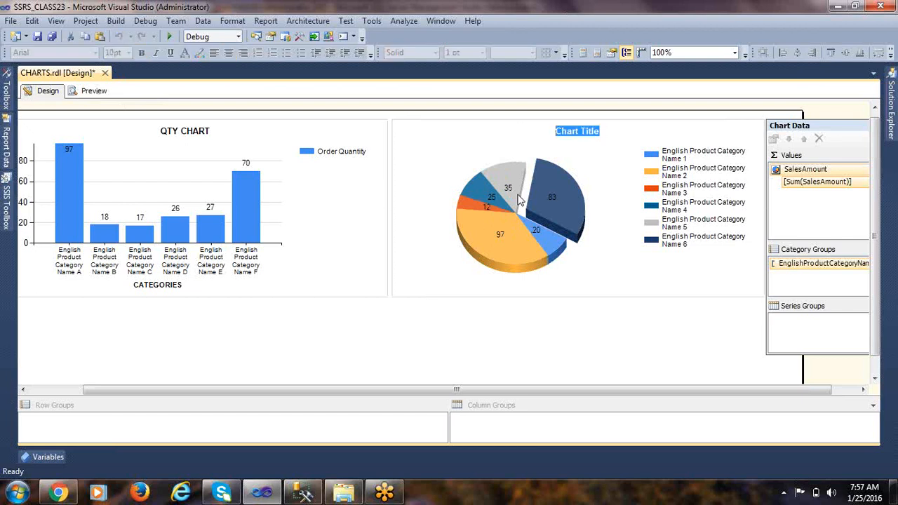
text(SALE)
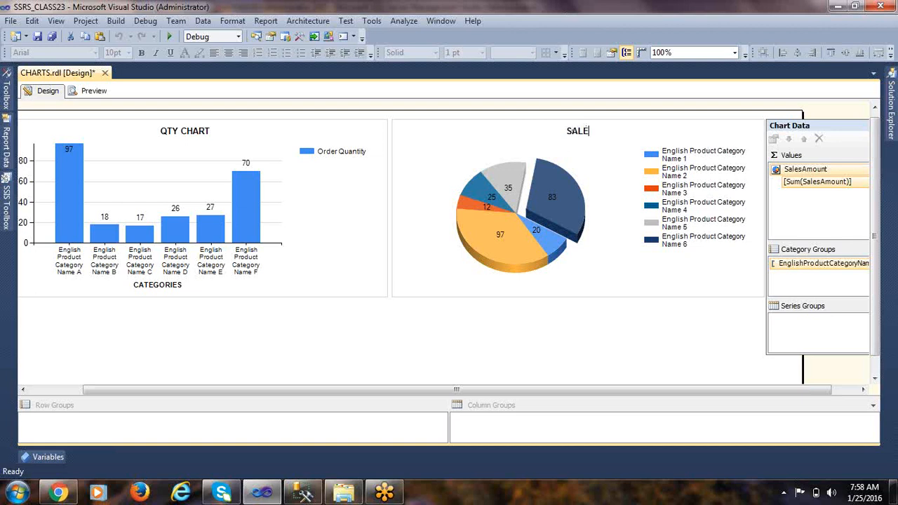
text(S CHART)
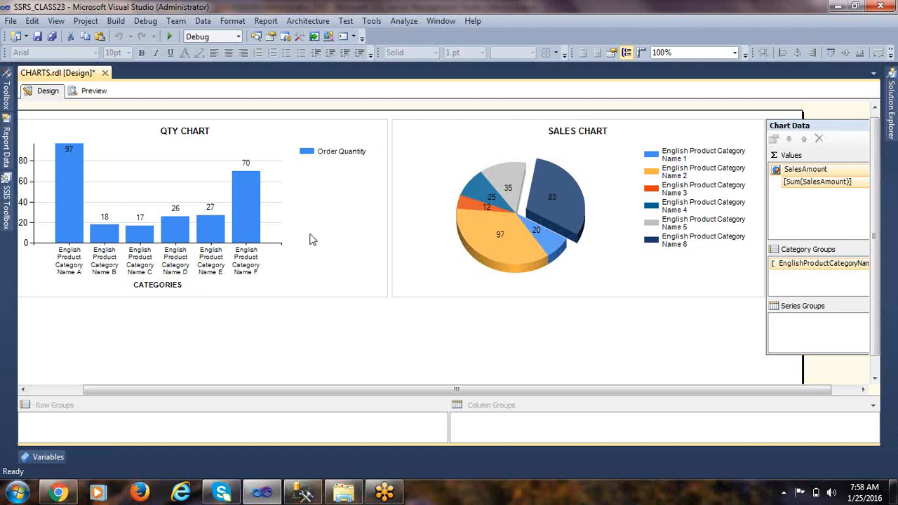
click(423, 219)
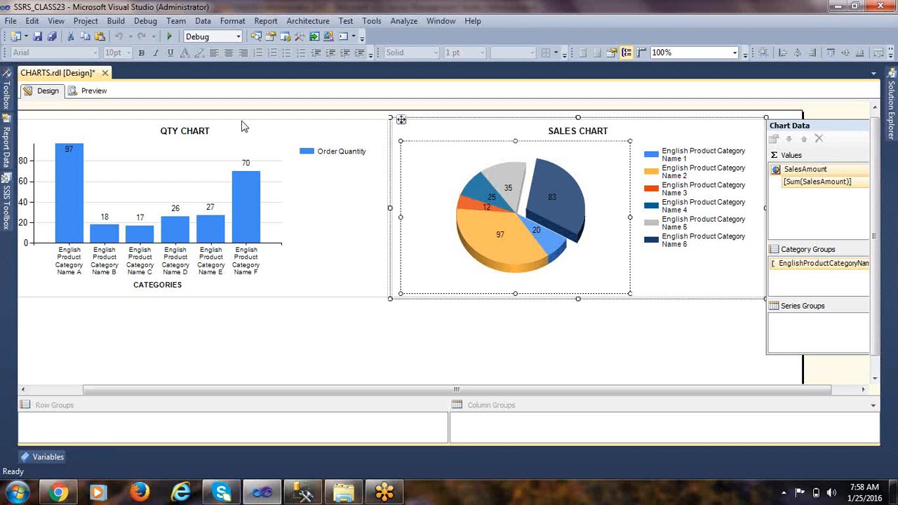
click(90, 92)
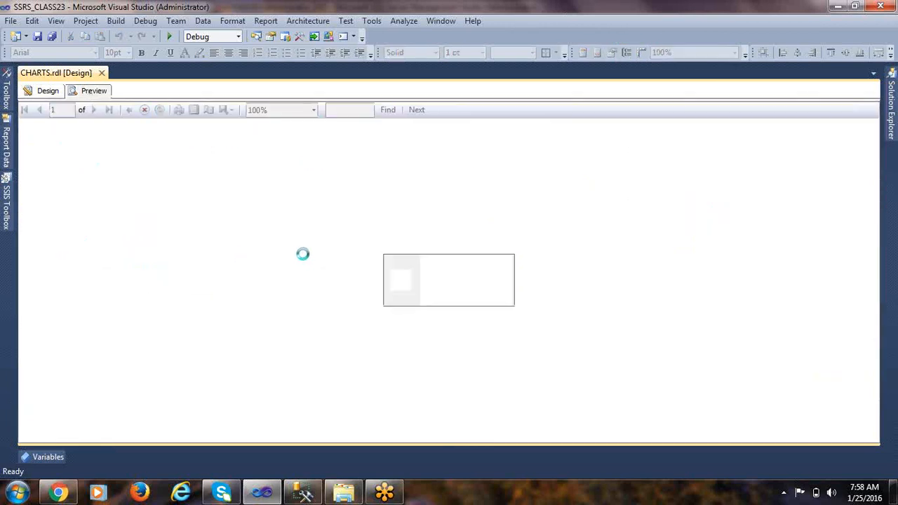
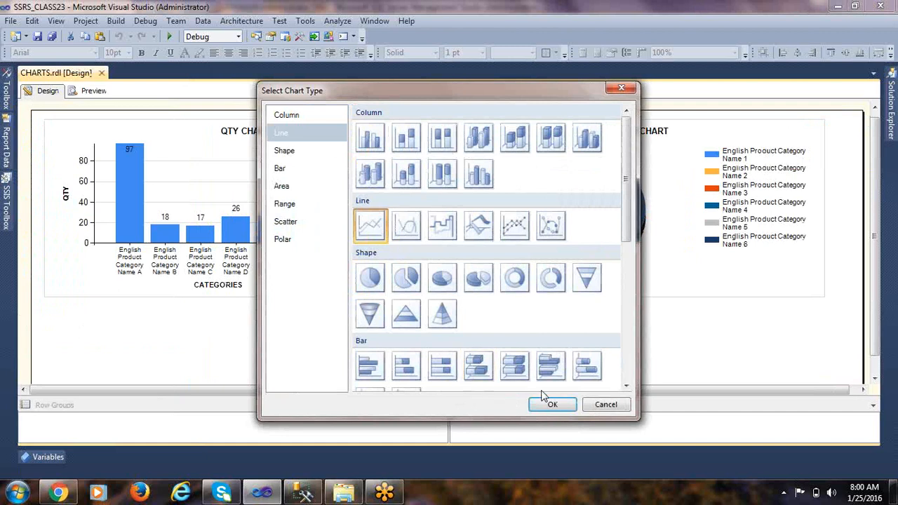
Step: Insert a basic line chart, place it directly beneath the column chart and enlarge it to about the same width and height
click(546, 407)
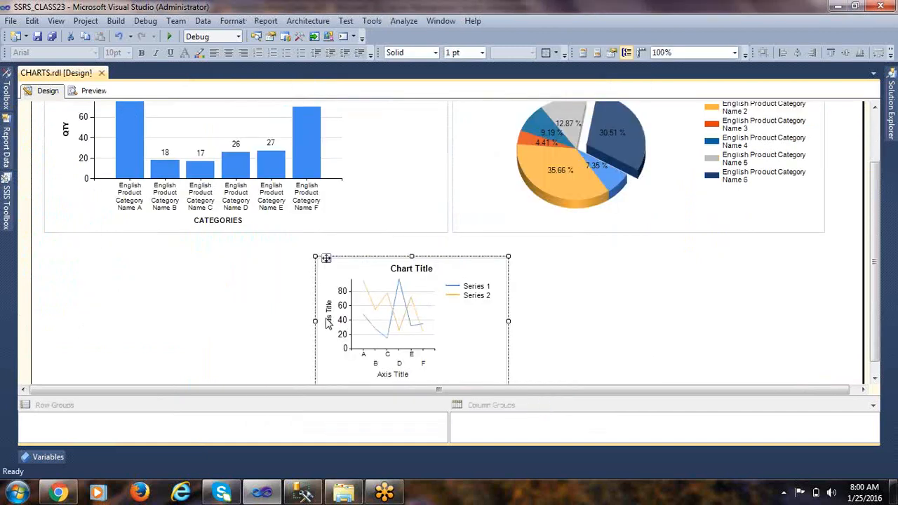
drag(327, 258, 56, 242)
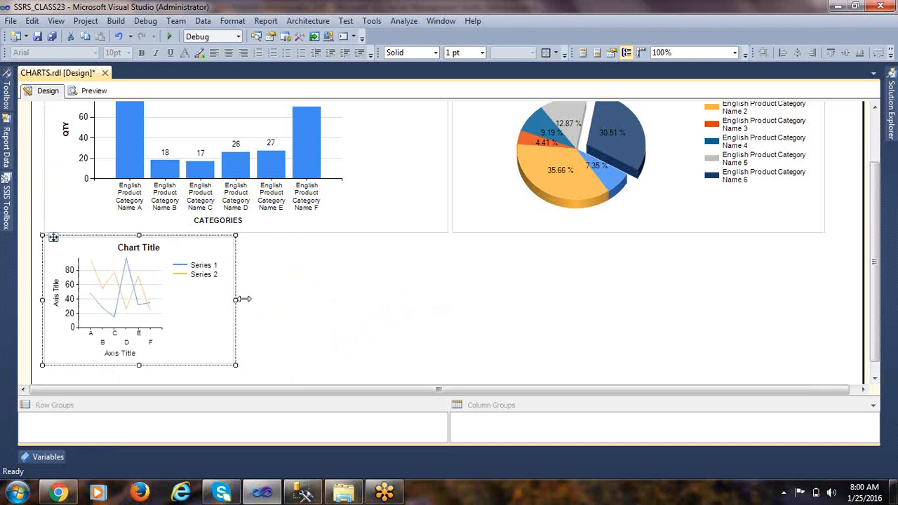
drag(236, 301, 445, 317)
drag(245, 365, 244, 386)
scroll(279, 318, down, 1)
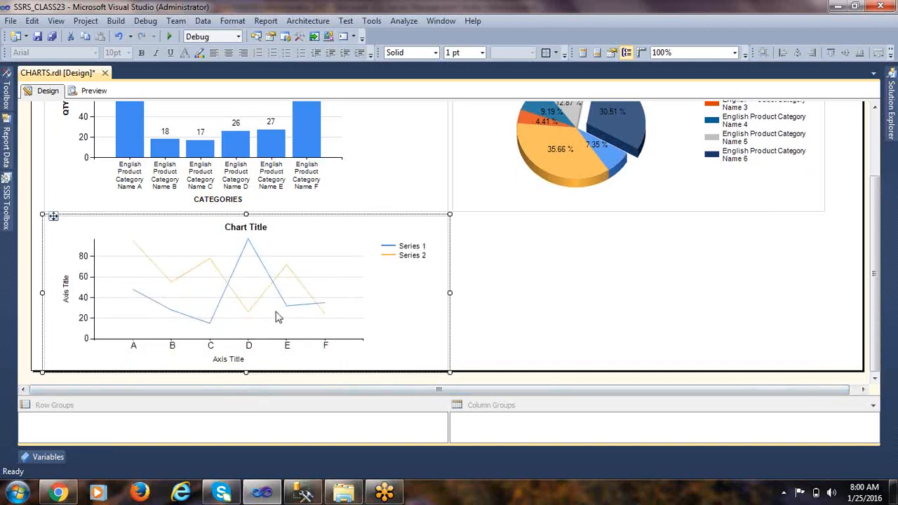
drag(246, 372, 245, 394)
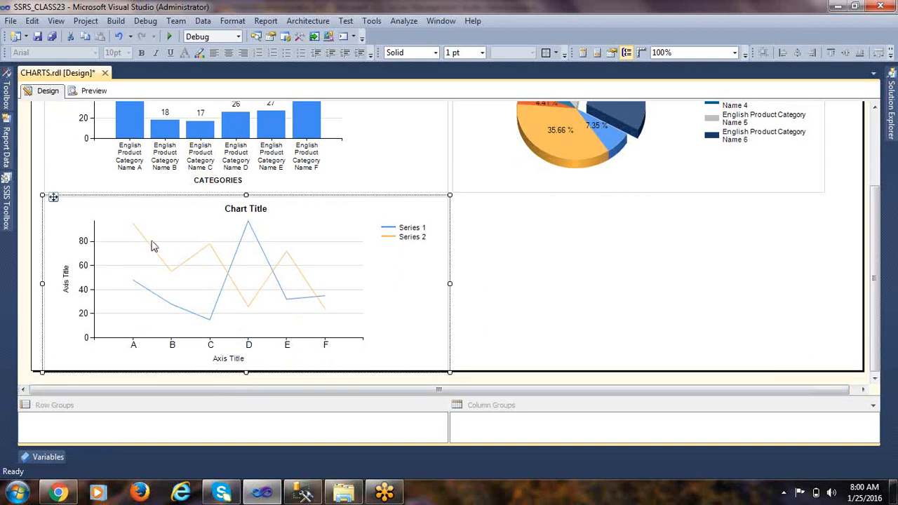
Step: Set the line chart to plot OrderQuantity by EnglishProductSubcategoryName and show its data labels
click(133, 213)
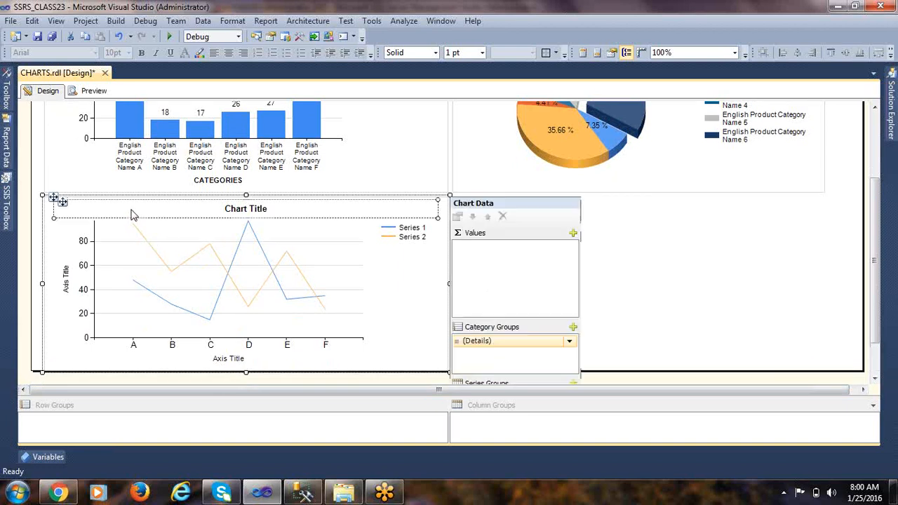
click(574, 234)
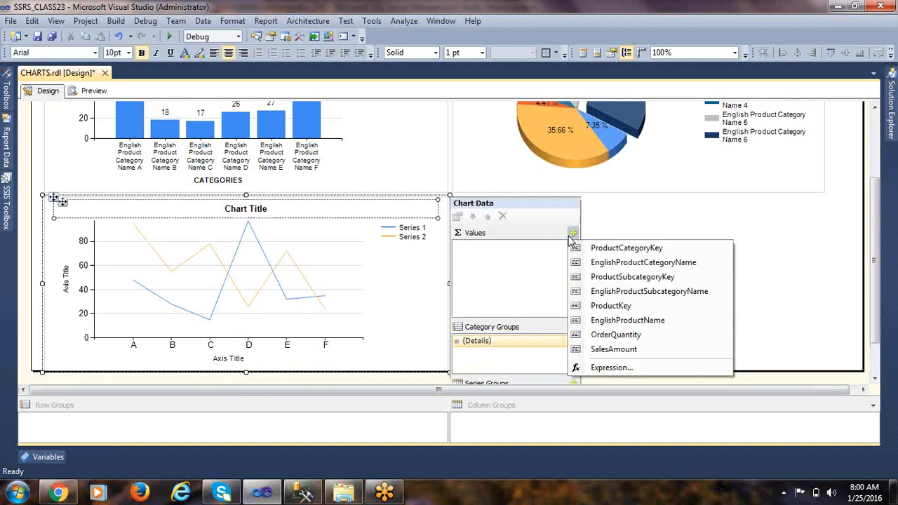
click(615, 335)
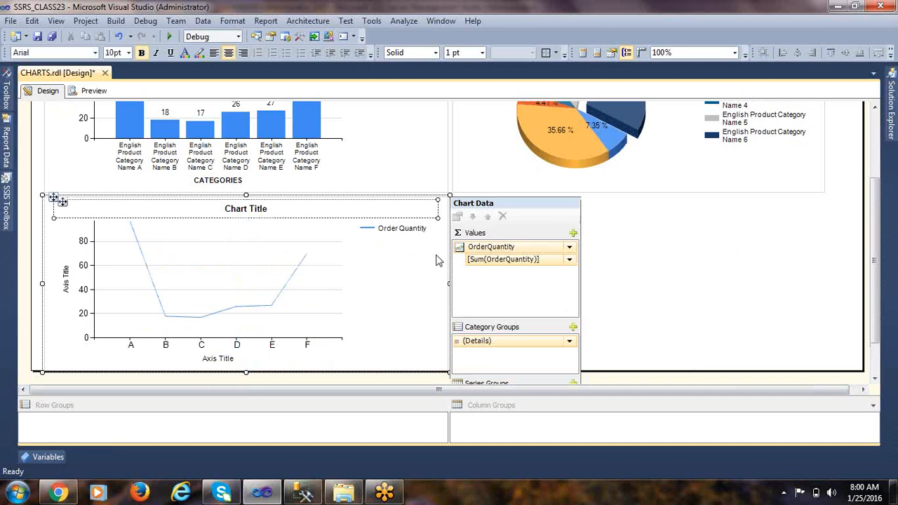
click(574, 327)
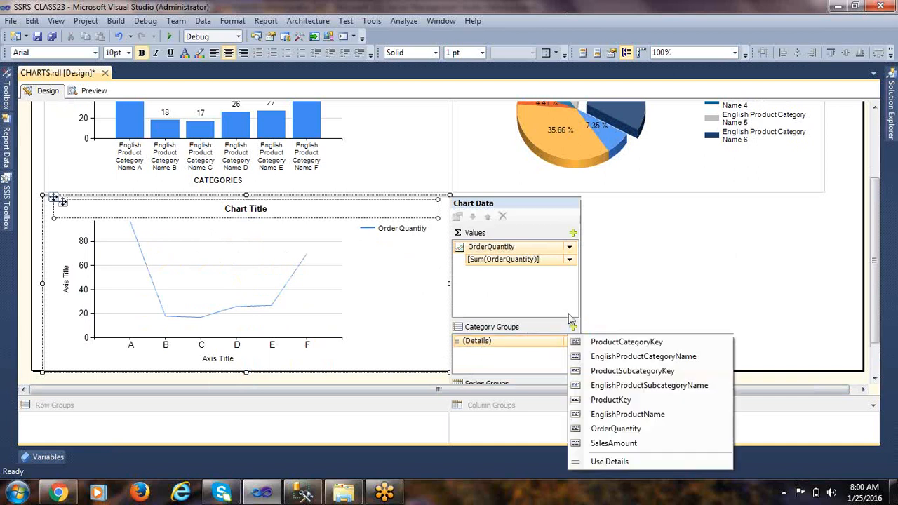
click(675, 390)
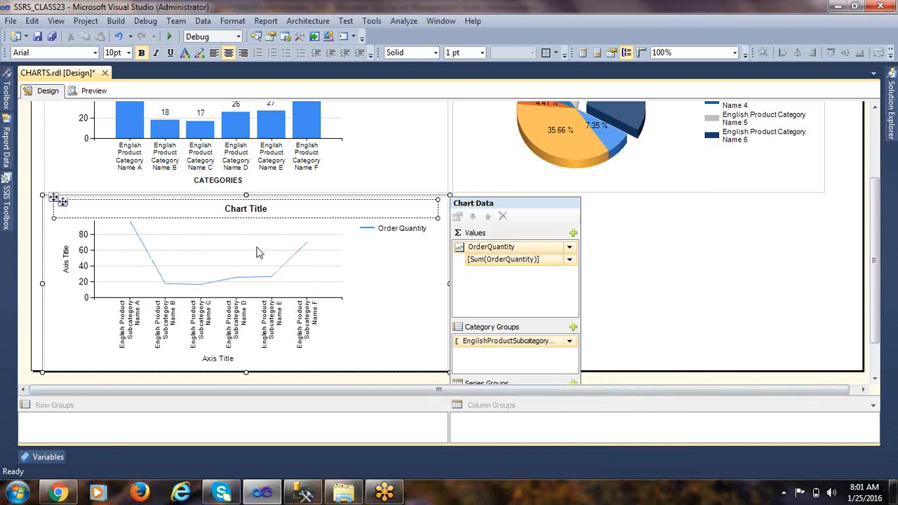
right_click(258, 277)
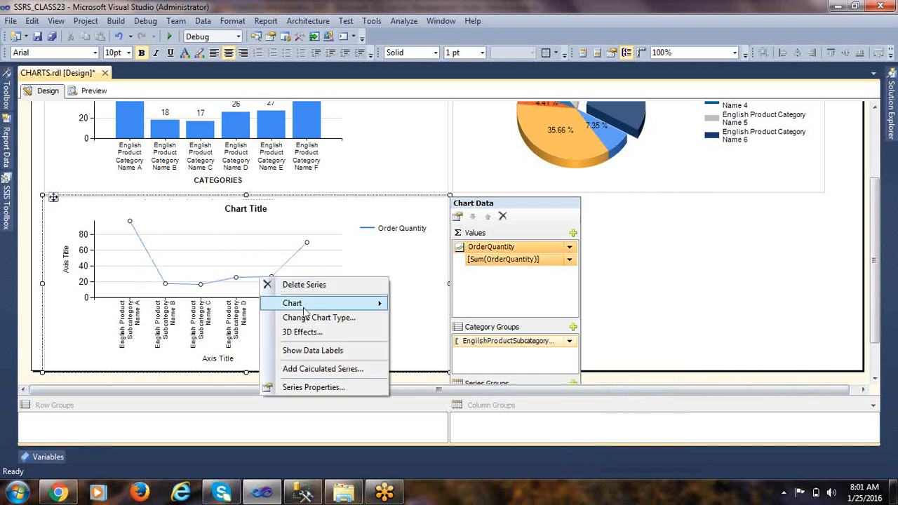
click(306, 351)
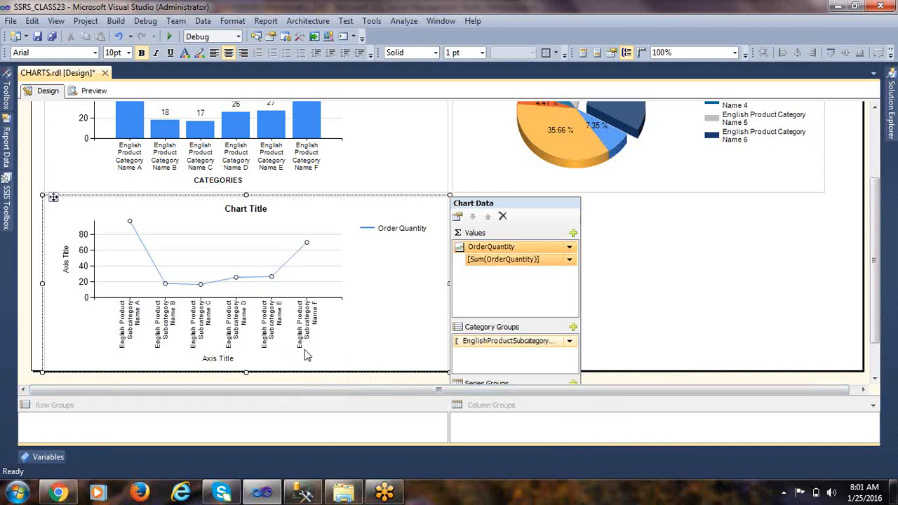
Step: Change the line chart's title to SUBCAT WISE QTY
click(234, 208)
click(235, 209)
drag(268, 208, 208, 213)
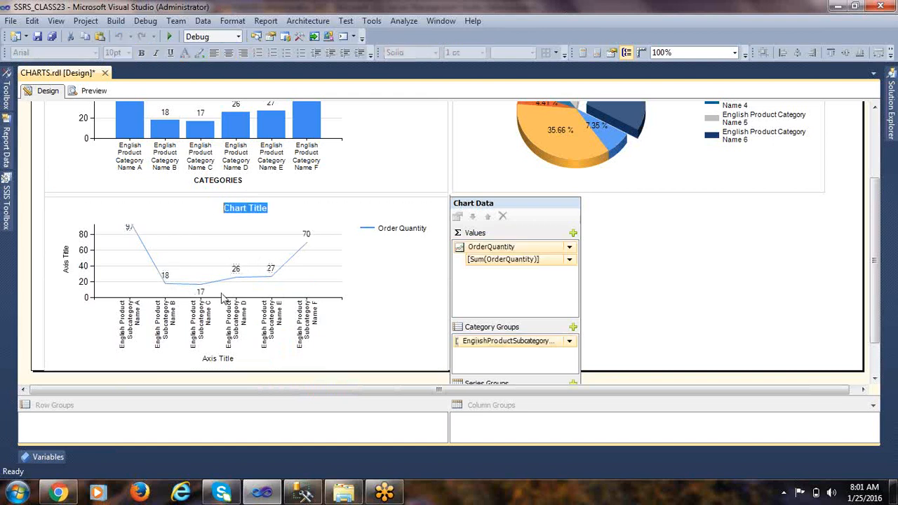
text(QTY)
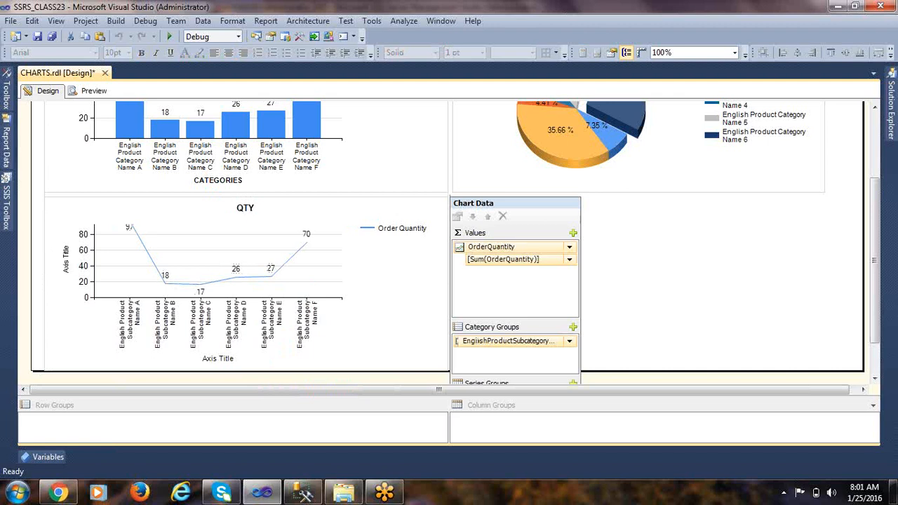
text(SUBCAT WISE)
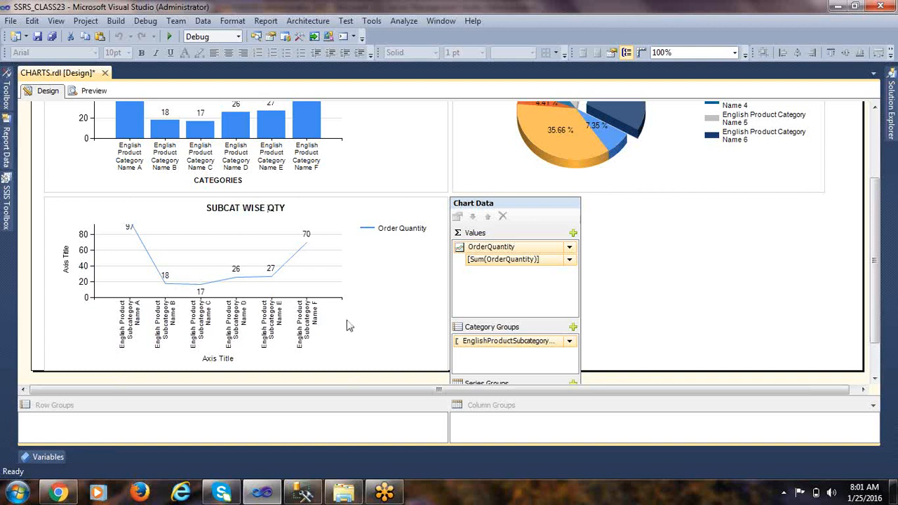
click(392, 348)
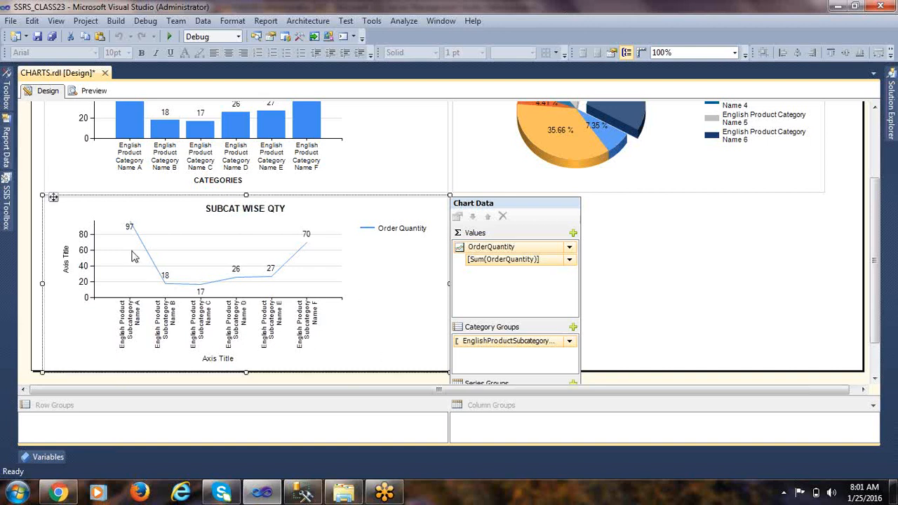
Step: Change the line chart's vertical axis title to QTY and make it bold
click(67, 270)
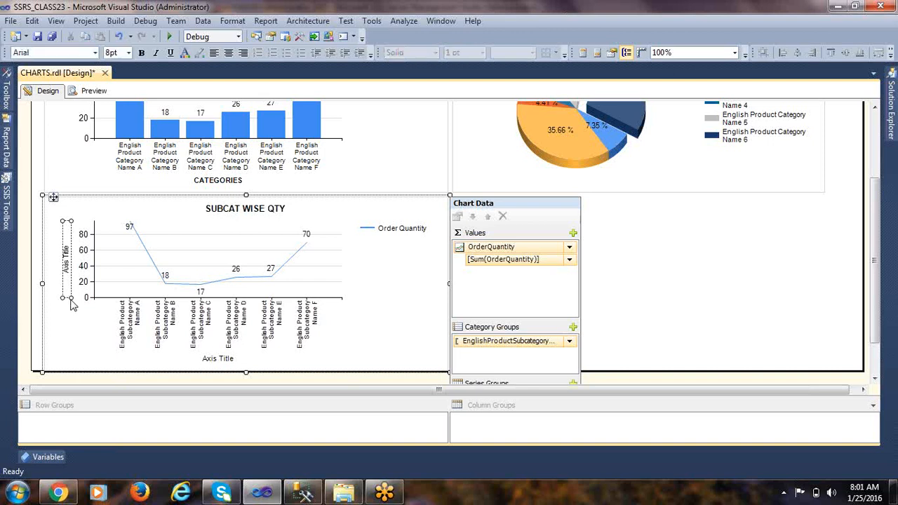
click(67, 279)
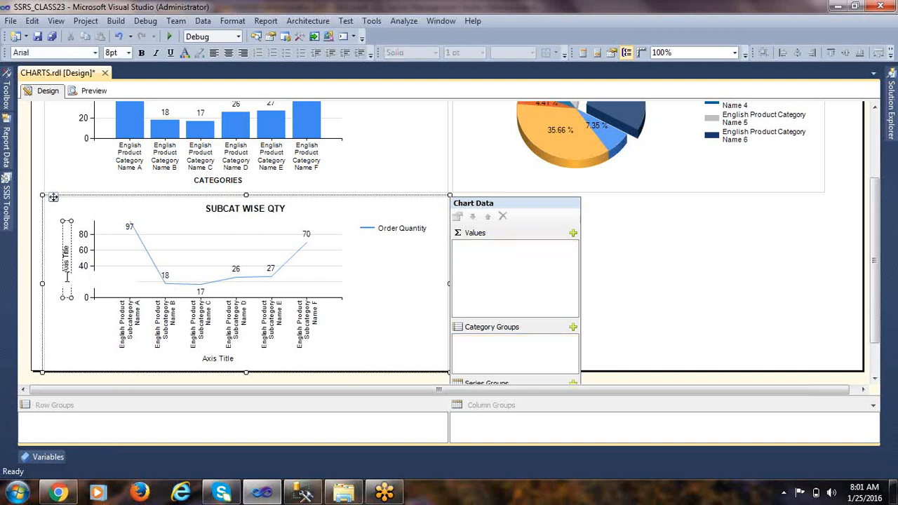
drag(84, 276, 118, 276)
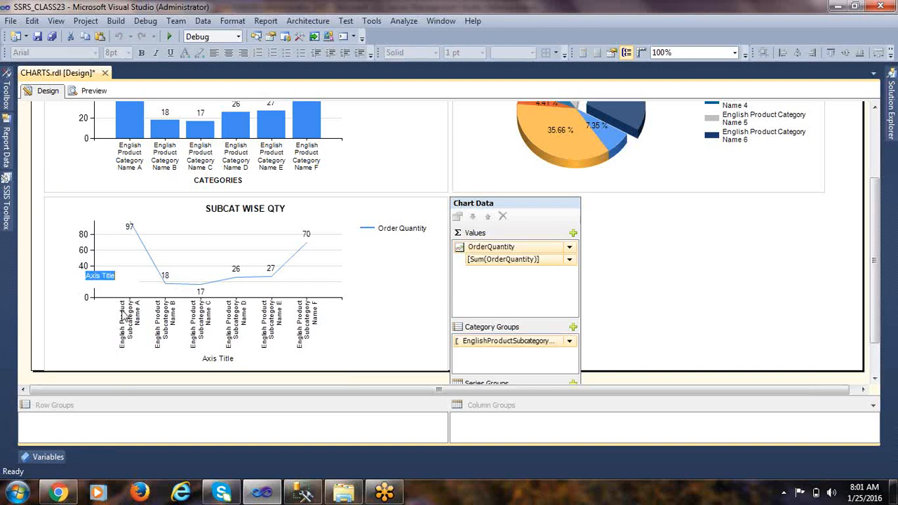
text(QTY)
double_click(119, 277)
key(ctrl+b)
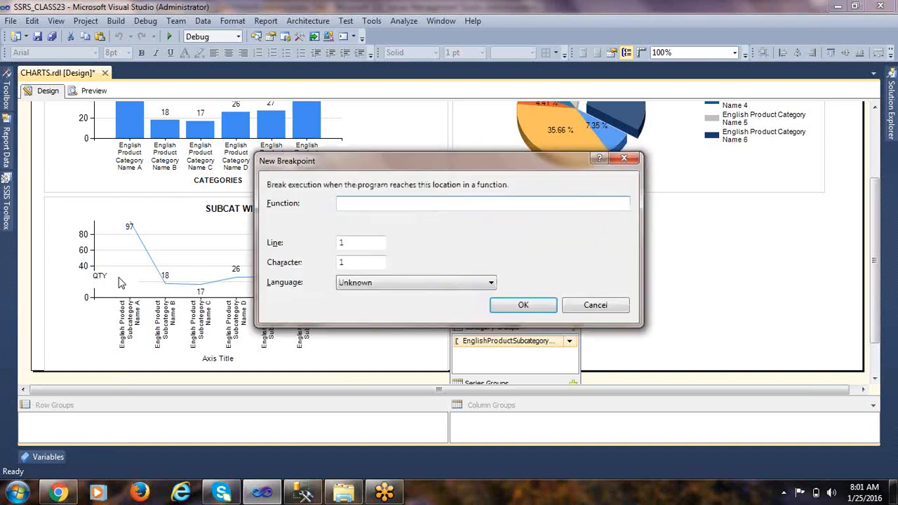
click(595, 305)
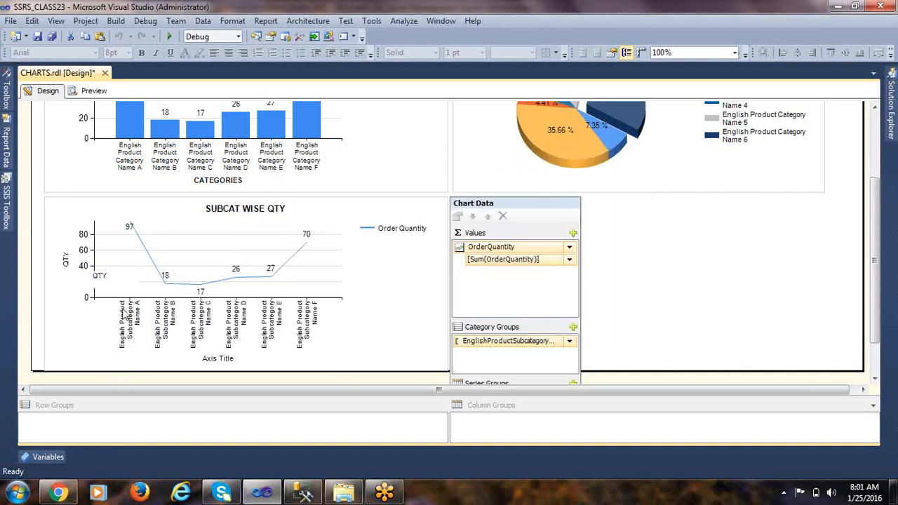
click(98, 276)
click(67, 274)
key(ctrl+b)
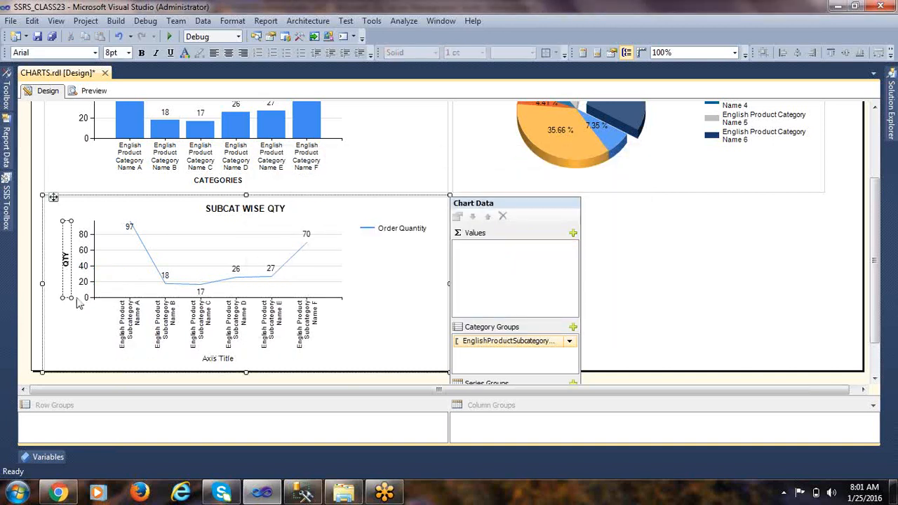
Step: Change the line chart's horizontal axis title to SUBCATEGORY and make it bold
click(221, 364)
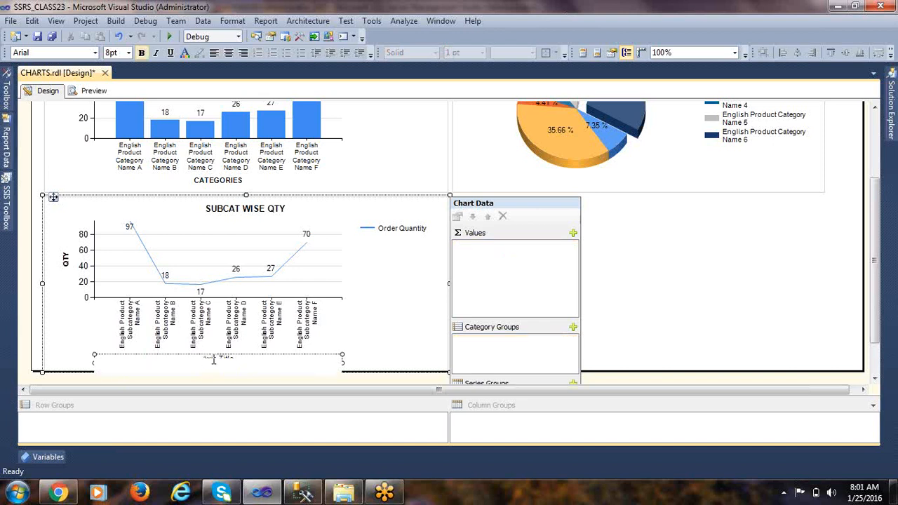
click(238, 363)
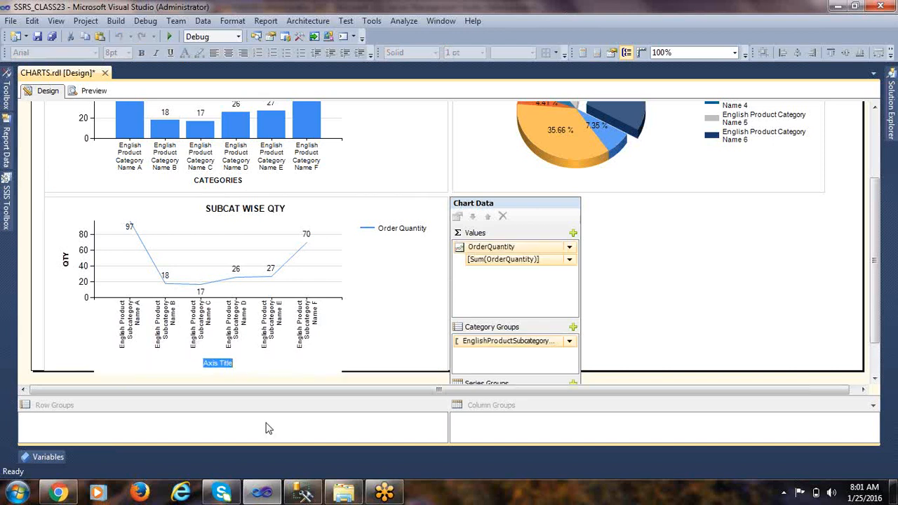
text(suBCATEGORY)
click(399, 317)
click(235, 361)
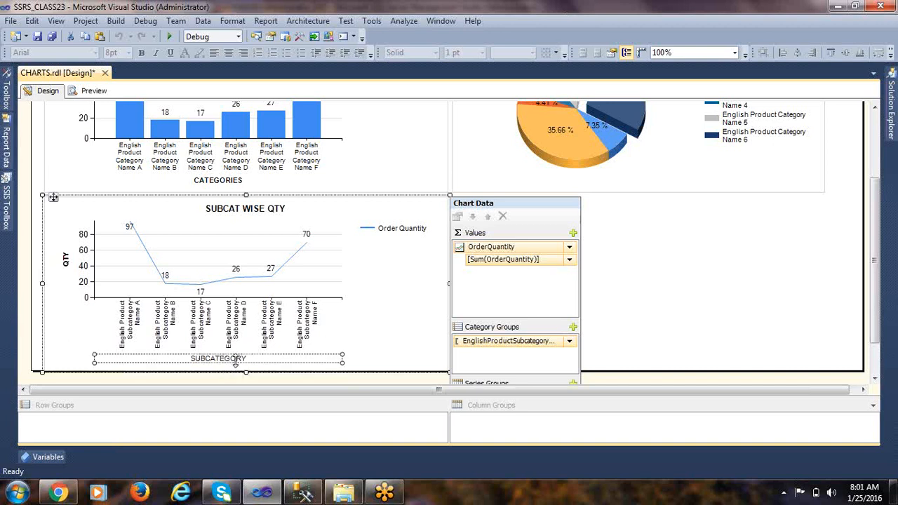
key(ctrl+b)
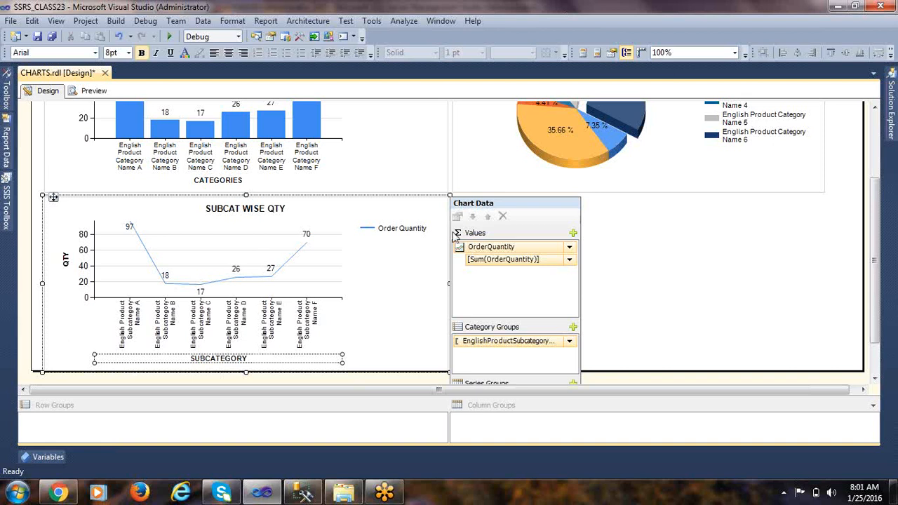
Step: Format the line chart's data labels as Number with 0 decimal places and a 1000 separator
click(237, 275)
right_click(237, 274)
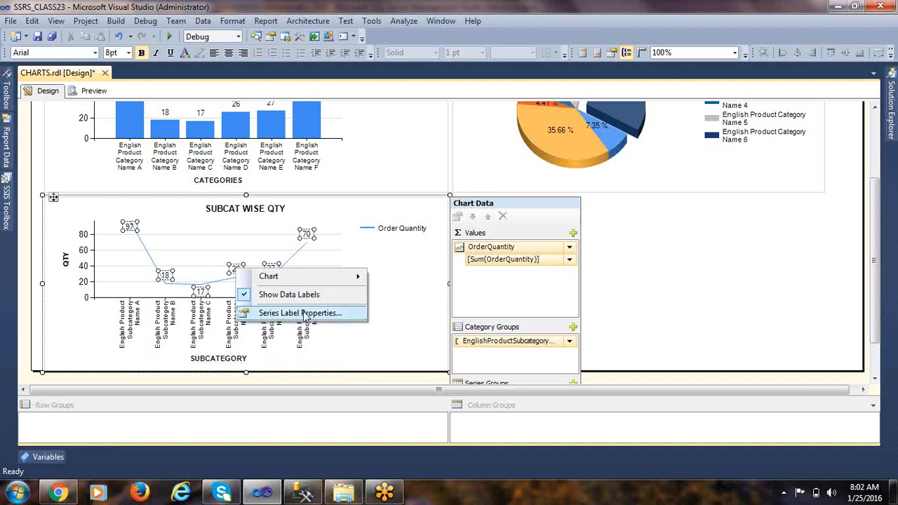
click(307, 316)
click(298, 135)
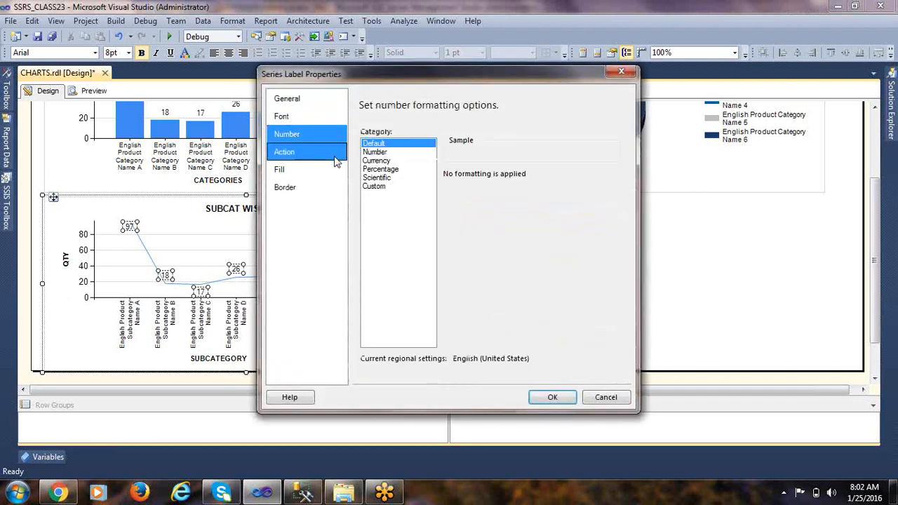
click(376, 152)
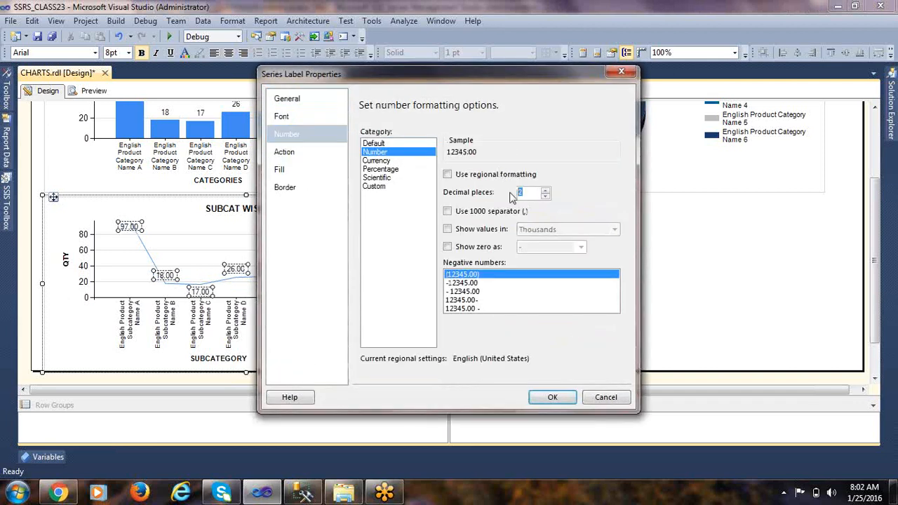
text(0)
click(448, 211)
click(553, 398)
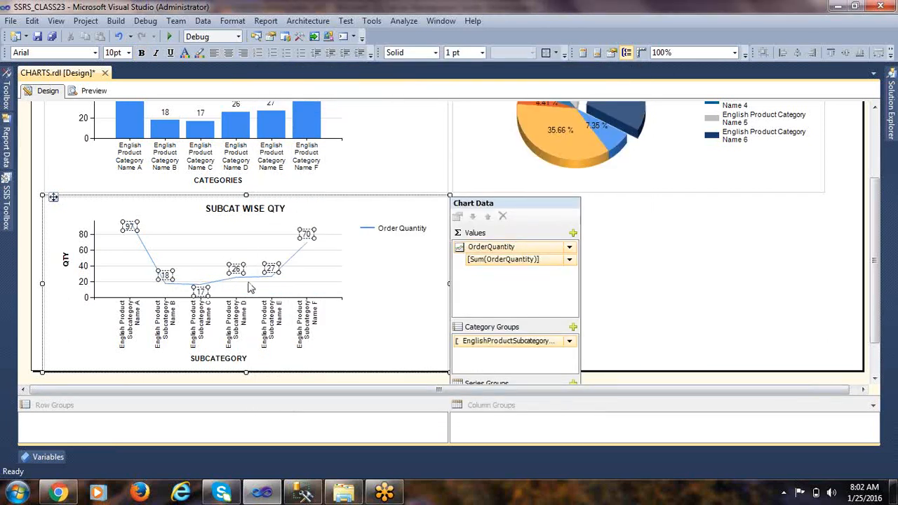
Step: Preview the report to check the line chart's labels and axis titles, and return to the design view
click(630, 296)
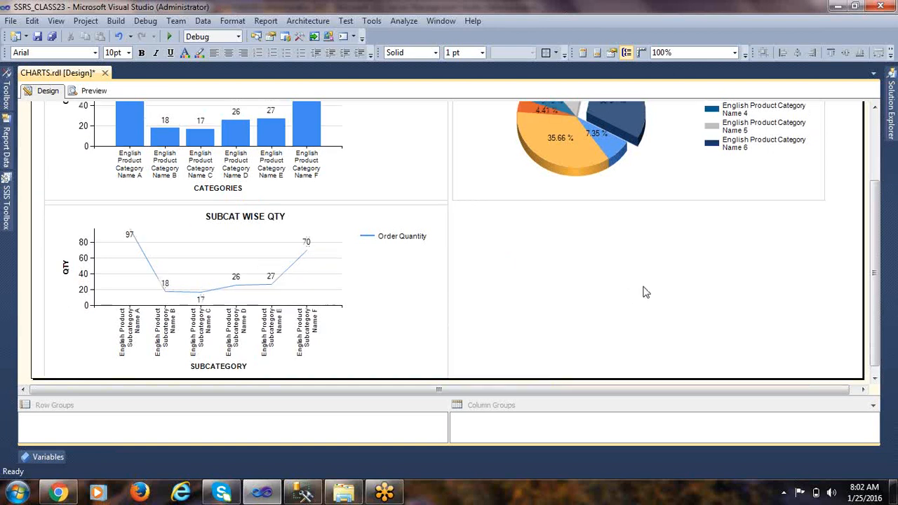
click(92, 91)
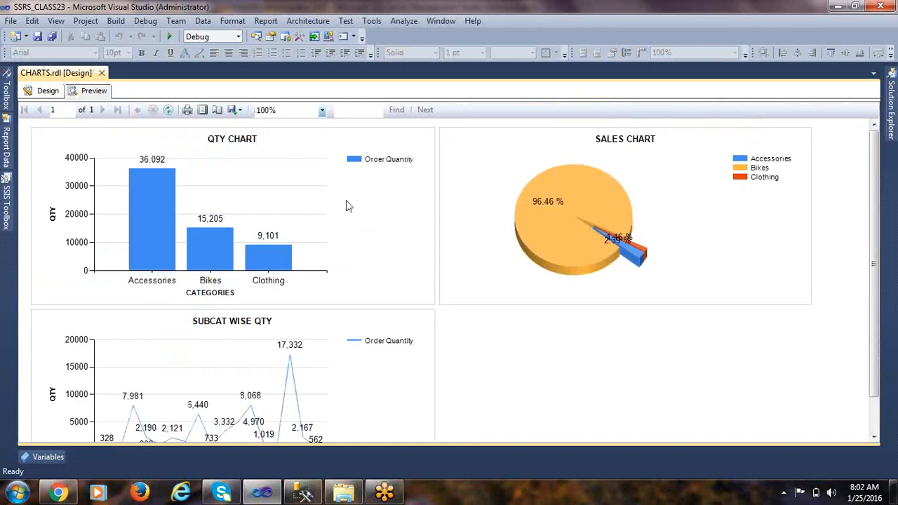
scroll(549, 360, down, 1)
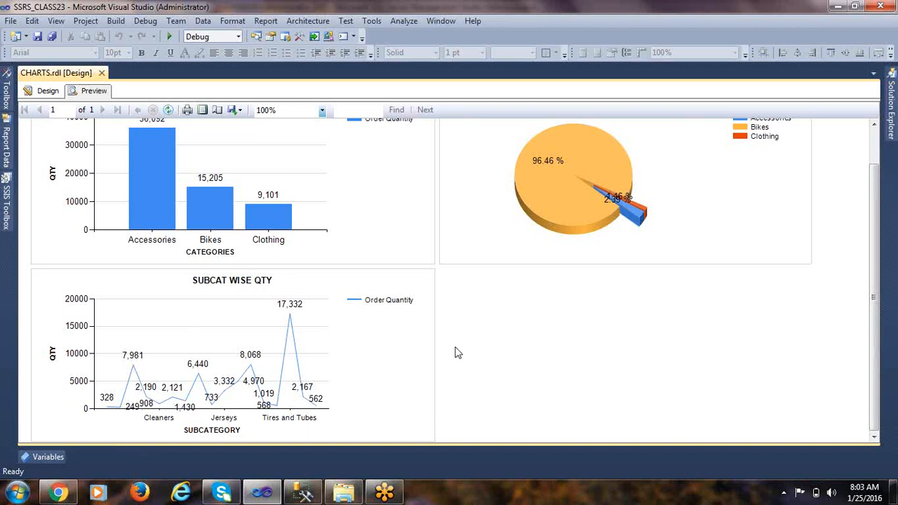
click(45, 90)
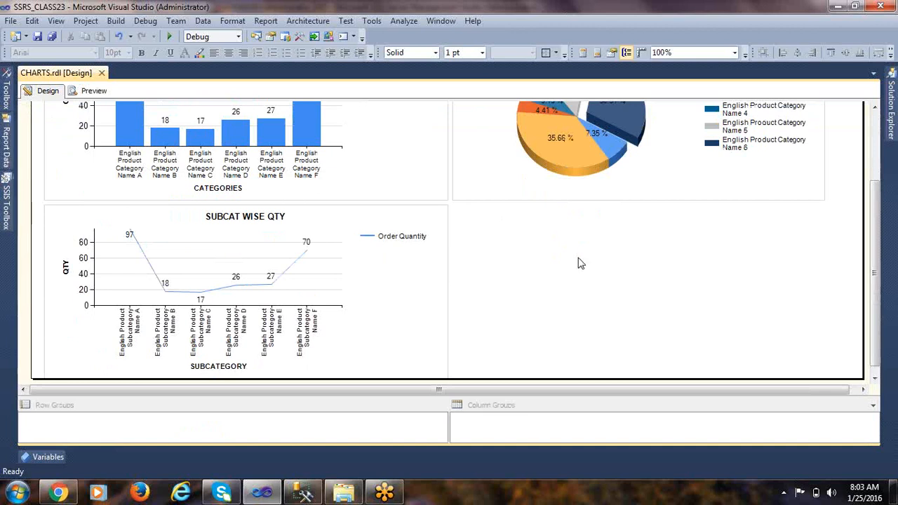
Step: Insert a 3-D Stacked Bar chart beneath the pie chart and enlarge it to the pie chart's width and the line chart's height
click(8, 104)
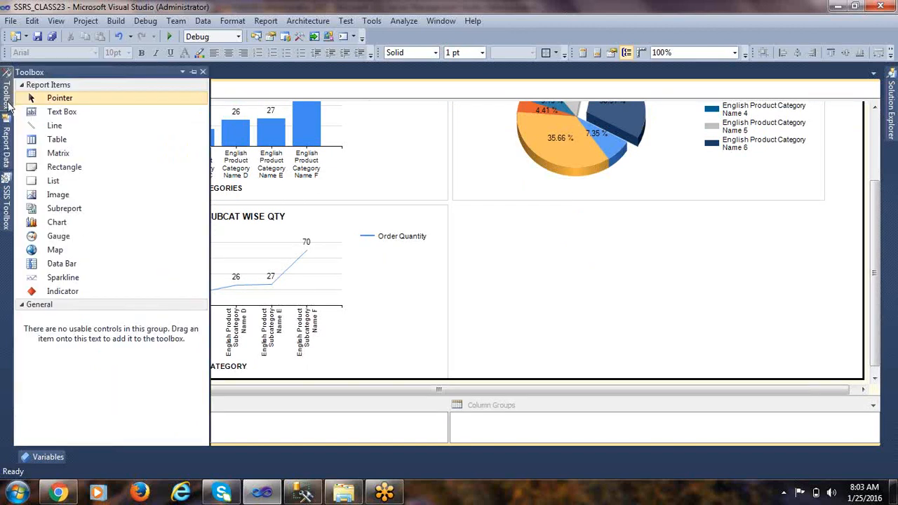
drag(76, 223, 574, 252)
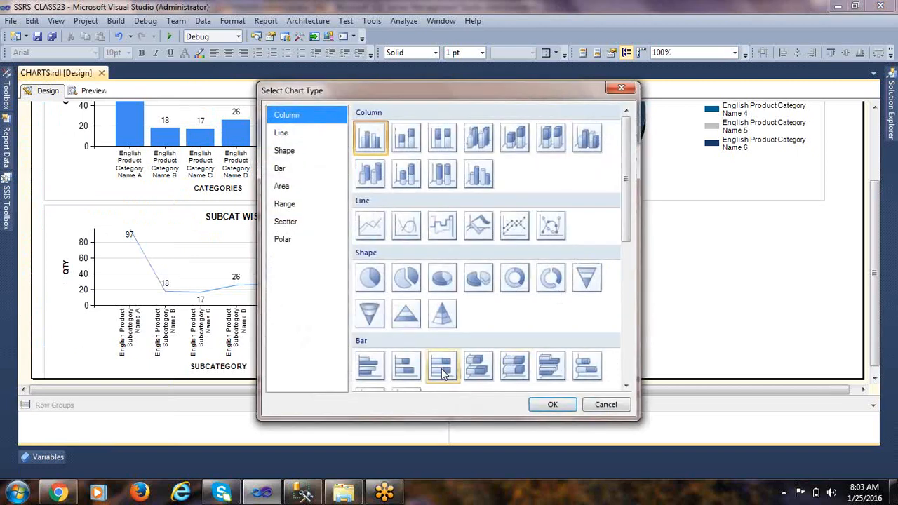
click(484, 372)
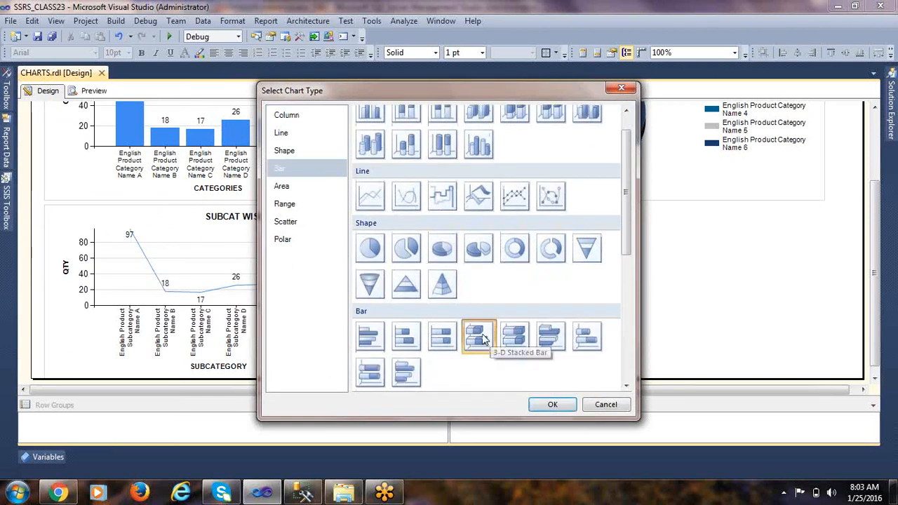
click(543, 404)
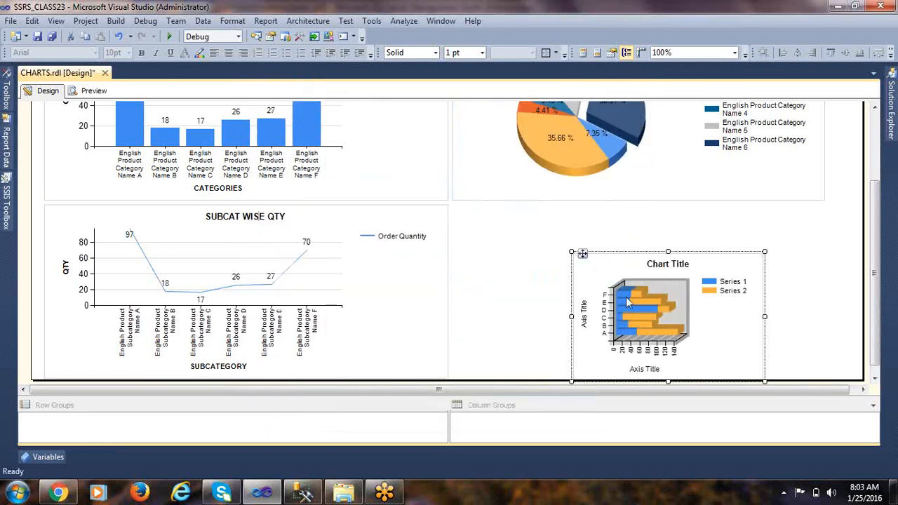
drag(583, 253, 462, 204)
drag(643, 267, 826, 264)
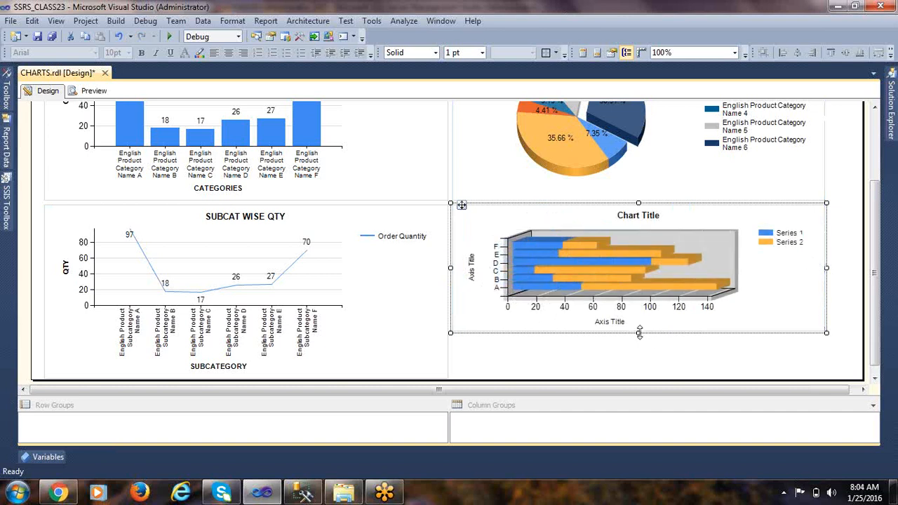
drag(638, 334, 650, 377)
Step: Set the bar chart to plot SalesAmount by EnglishProductSubcategoryName and show its data labels
click(852, 307)
click(682, 306)
click(677, 306)
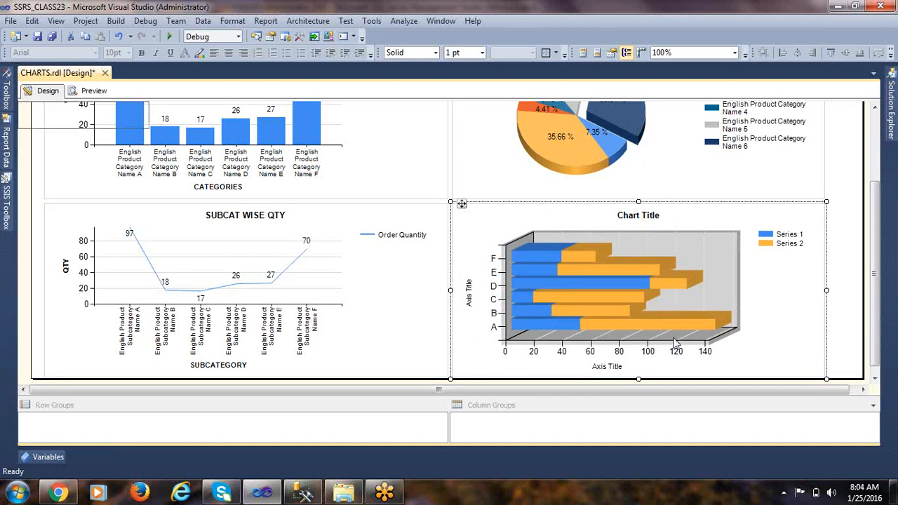
drag(771, 390, 849, 390)
click(860, 240)
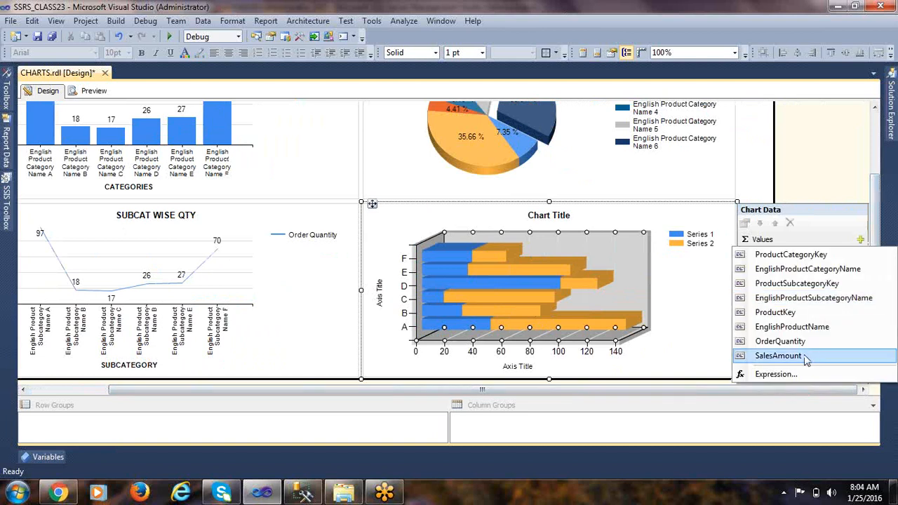
click(803, 358)
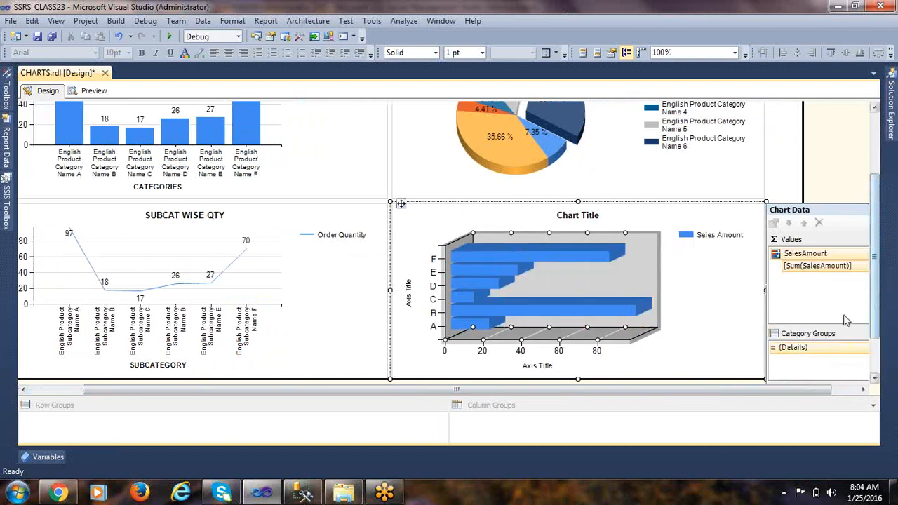
drag(816, 391, 854, 391)
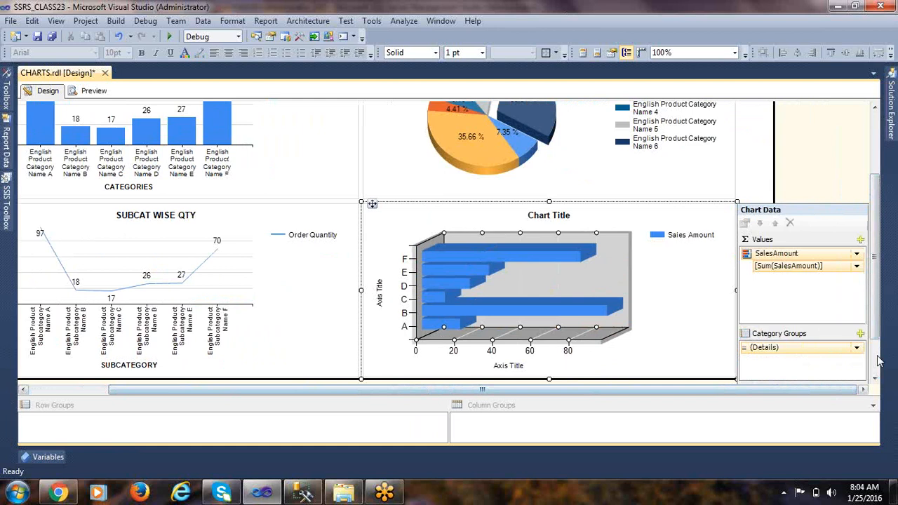
click(861, 336)
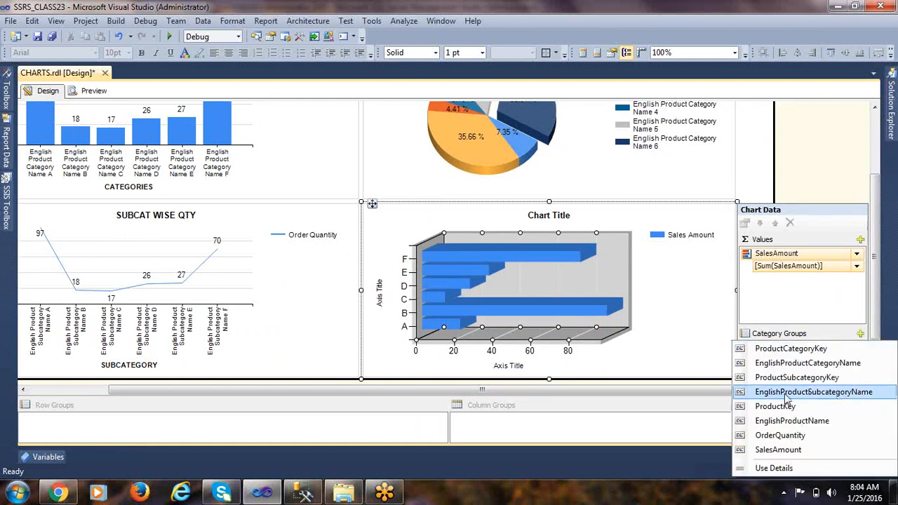
click(819, 396)
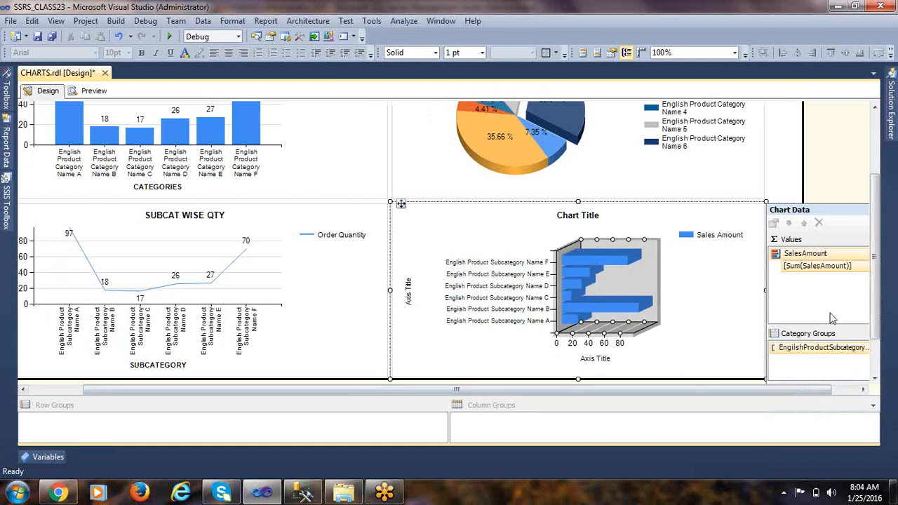
right_click(575, 261)
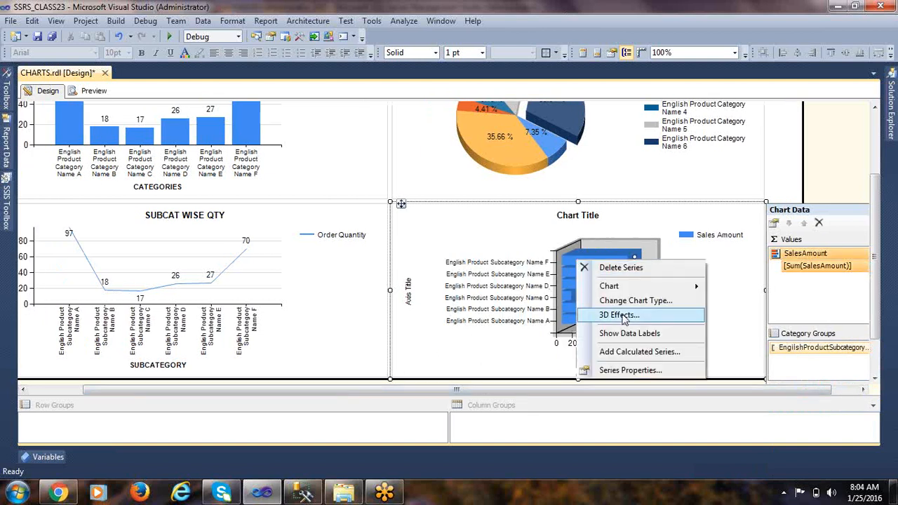
click(641, 334)
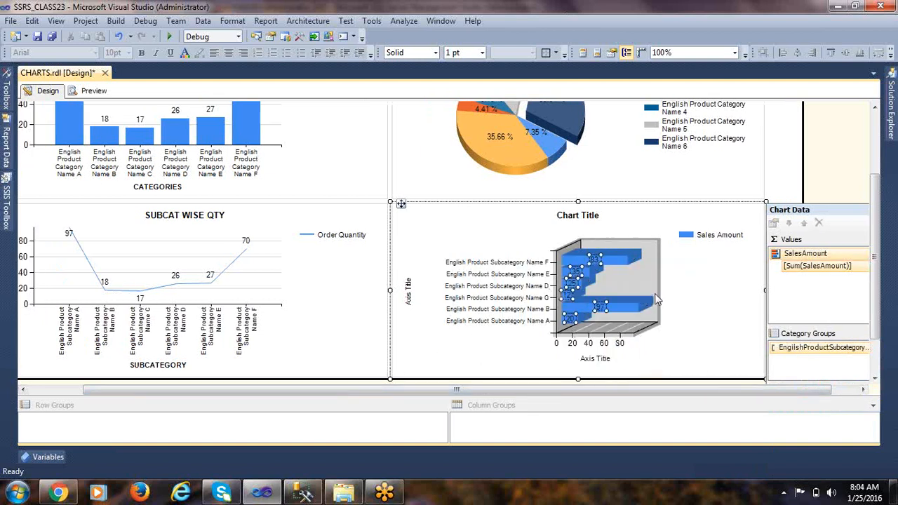
Step: Set the 3-D bar chart's data labels to #PERCENT and accept setting UseValueAsLabel to False
right_click(595, 262)
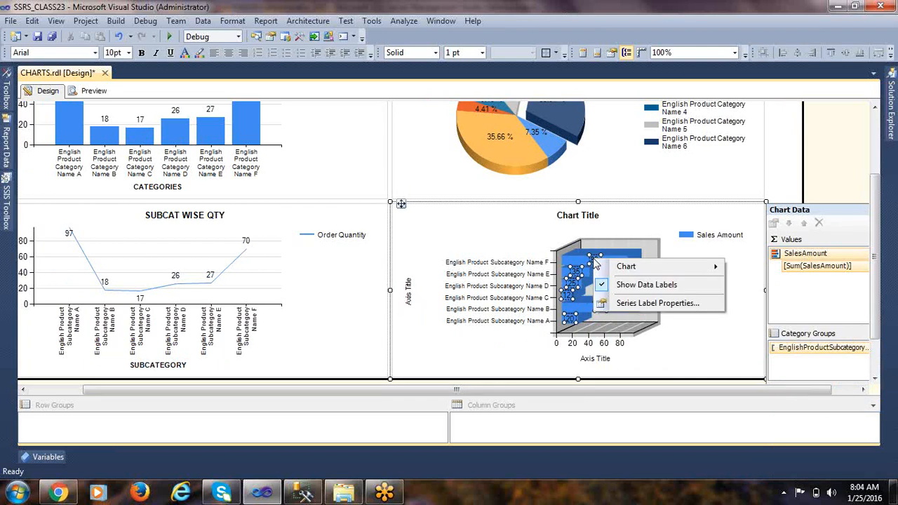
click(657, 303)
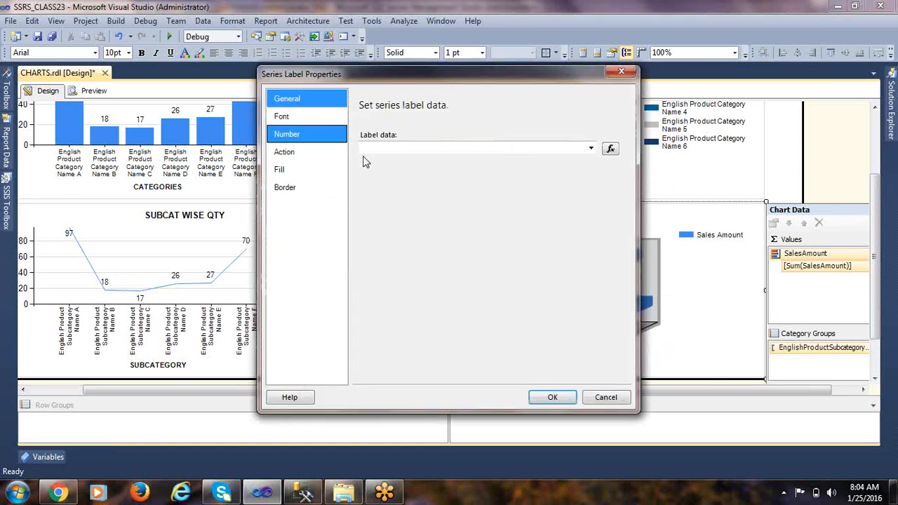
click(591, 148)
click(403, 229)
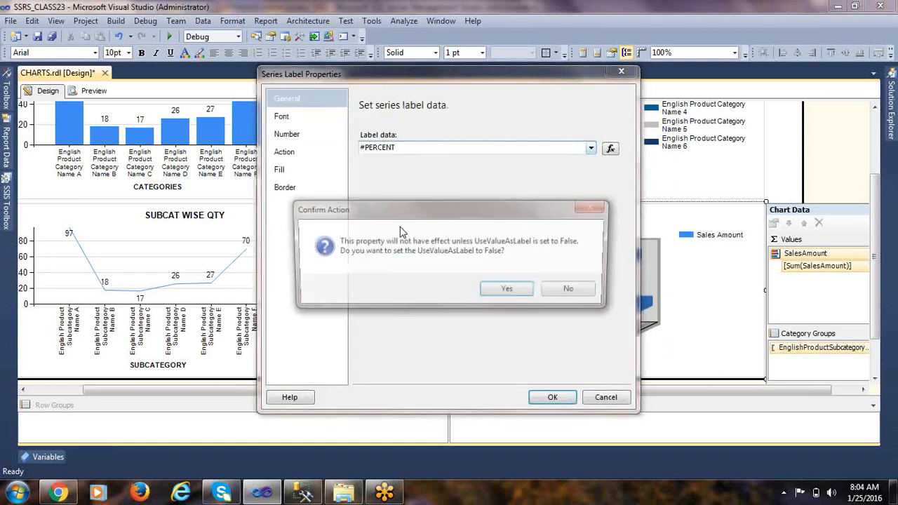
click(513, 287)
click(551, 397)
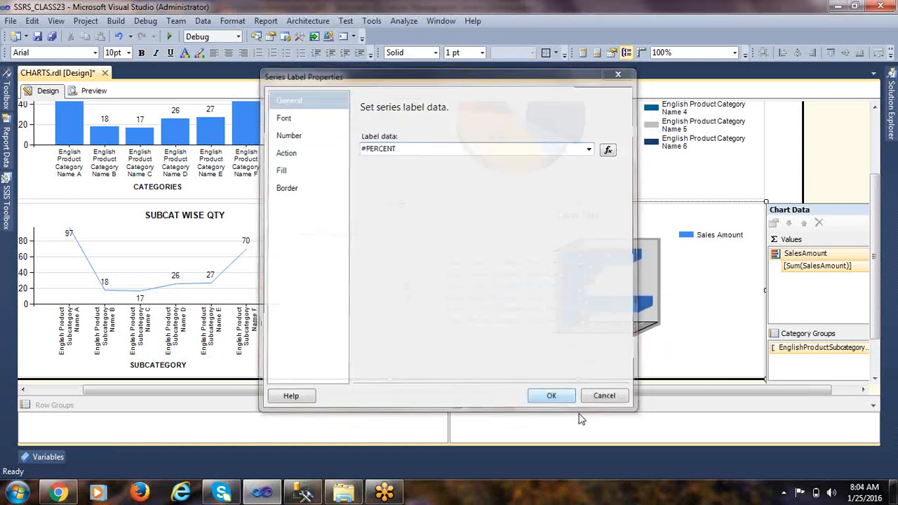
Step: Change the bar chart's title to SUBCAT WISE SALES%
double_click(577, 217)
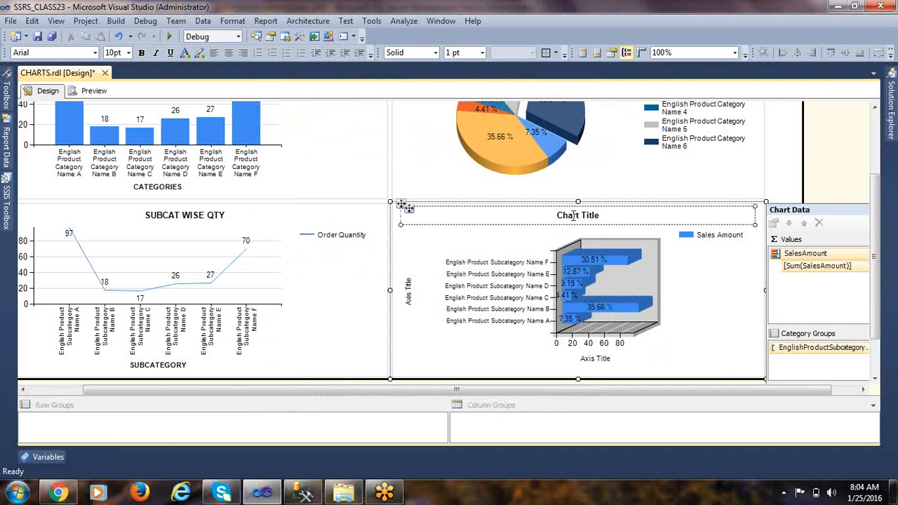
drag(555, 215, 614, 214)
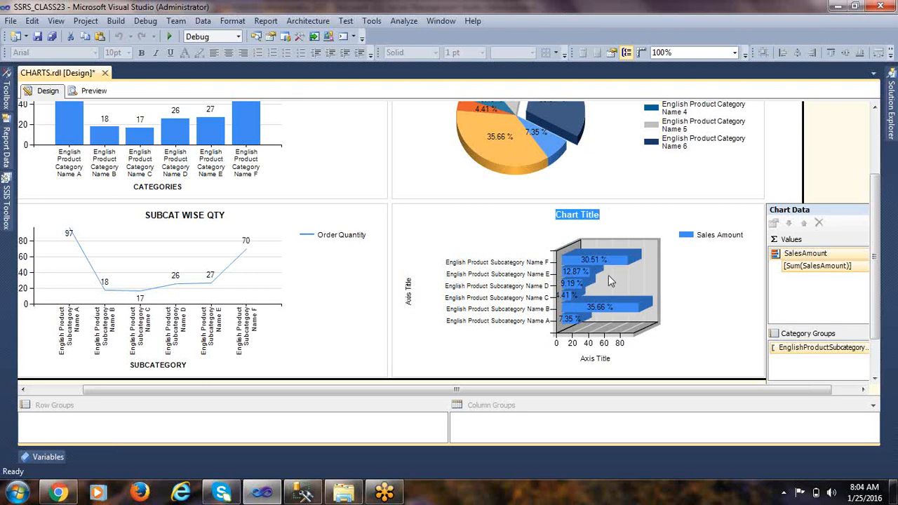
text(SUB)
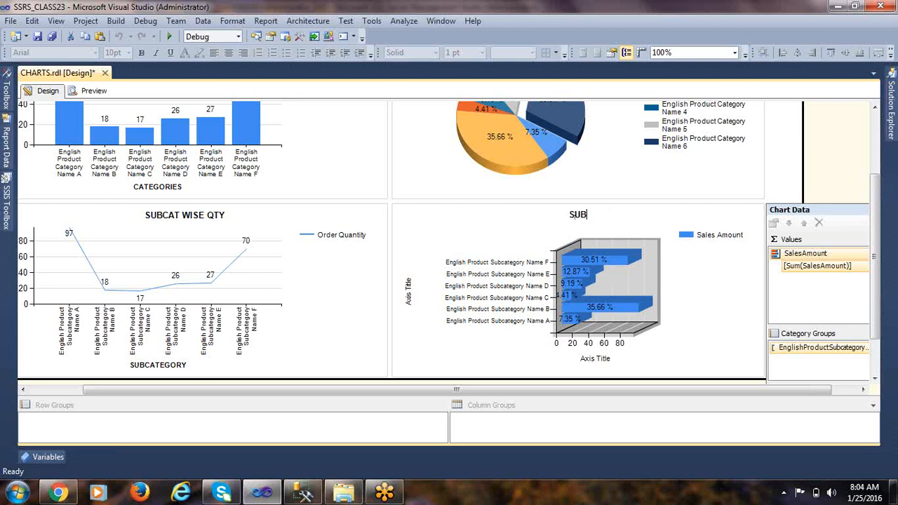
text(CAT WISE SALES%)
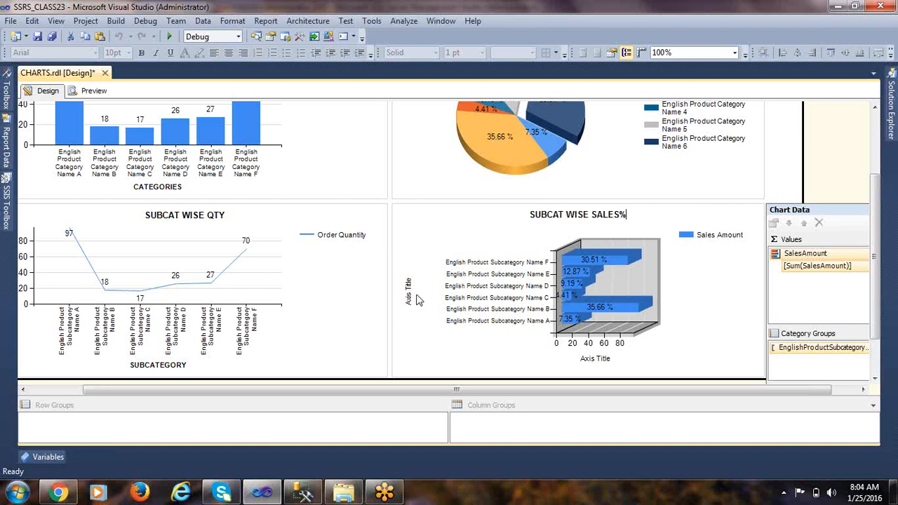
Step: Change the bar chart's vertical axis title to SUB CATEGORY
click(415, 302)
click(410, 300)
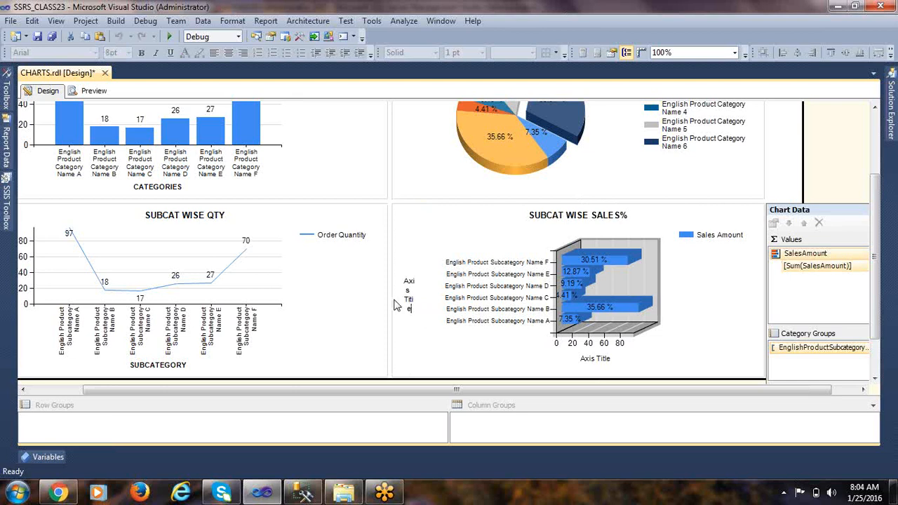
click(393, 294)
click(412, 294)
key(ctrl+a)
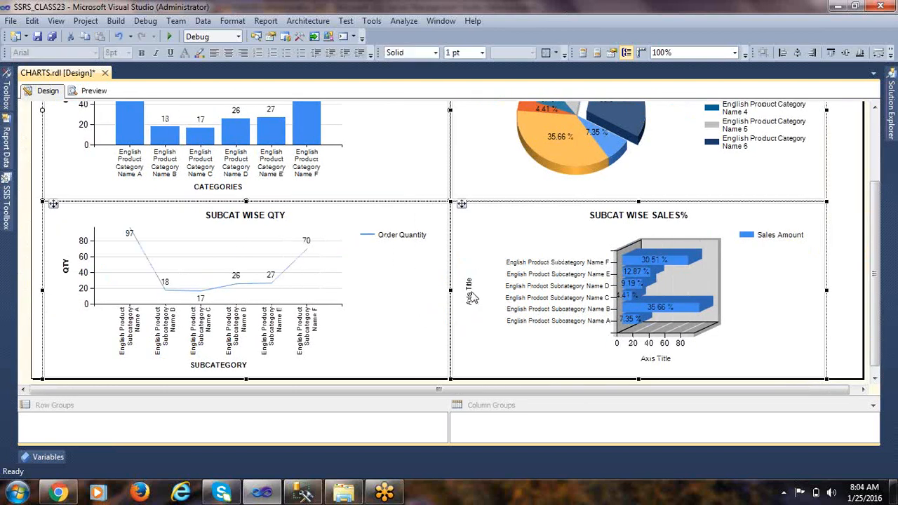
click(472, 298)
click(474, 302)
drag(475, 307, 464, 287)
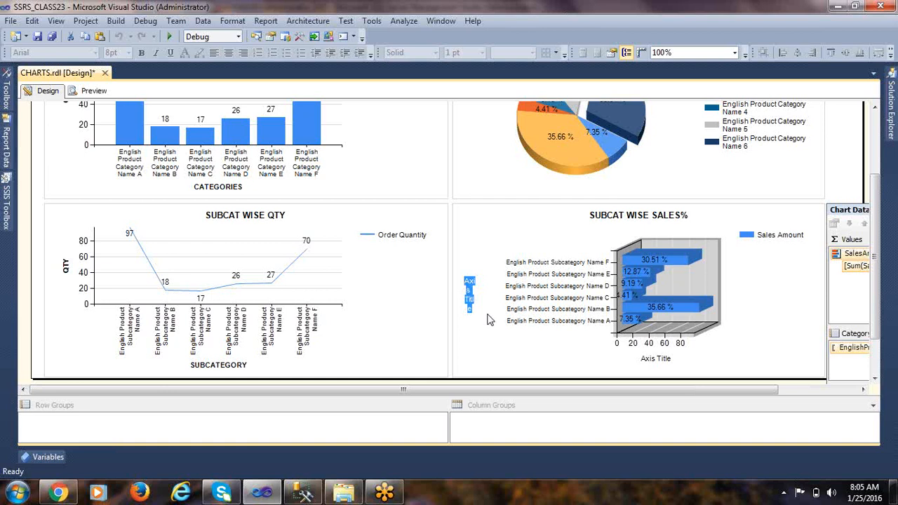
text(Si)
click(514, 348)
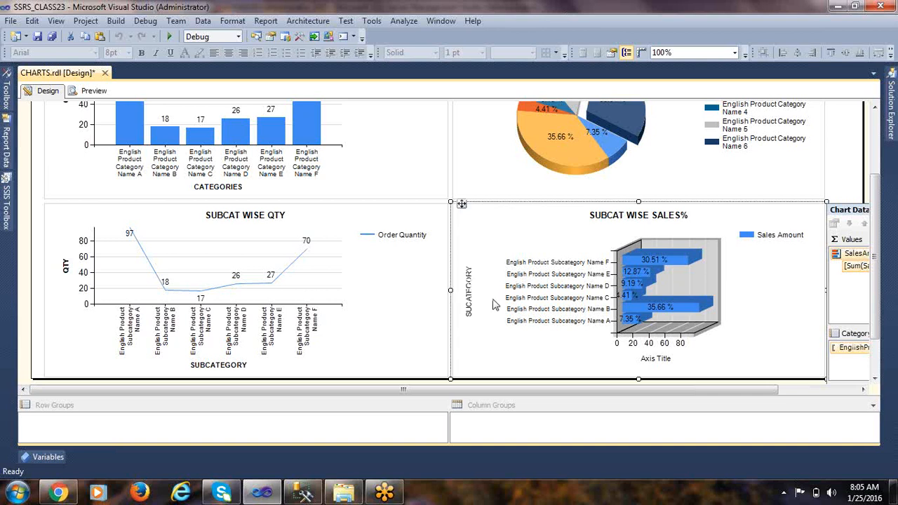
click(470, 309)
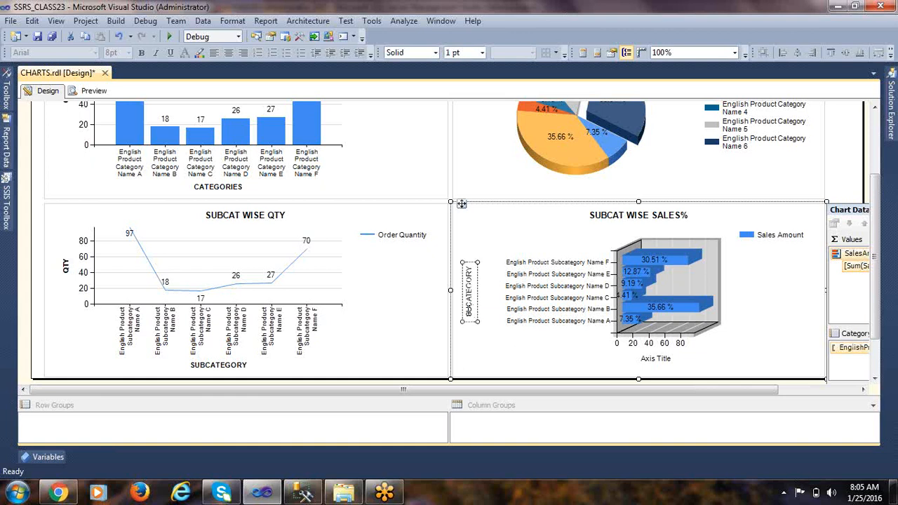
click(469, 303)
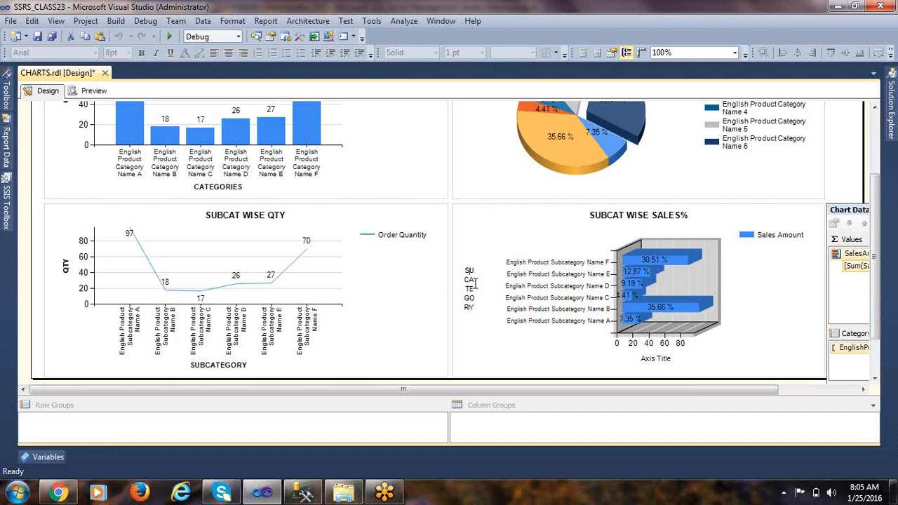
text(B)
click(495, 315)
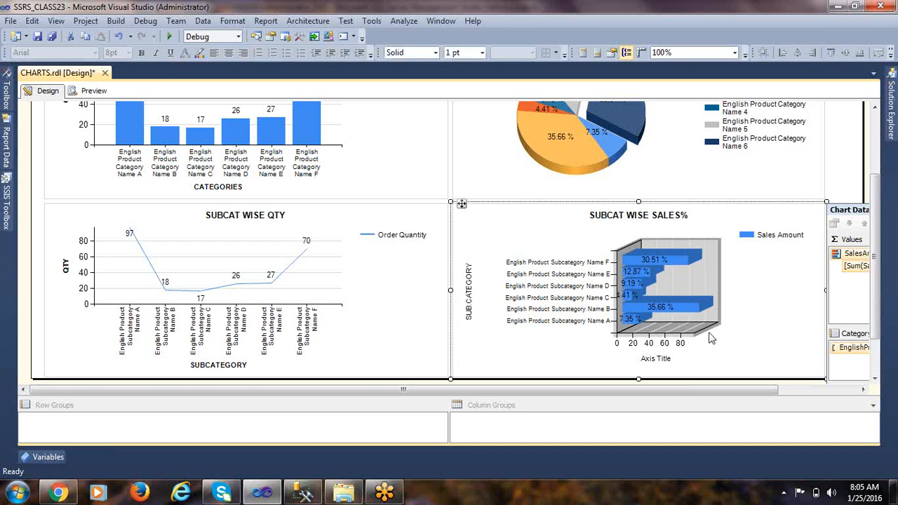
Step: Make the bar chart's vertical axis title bold
click(476, 314)
key(ctrl+b)
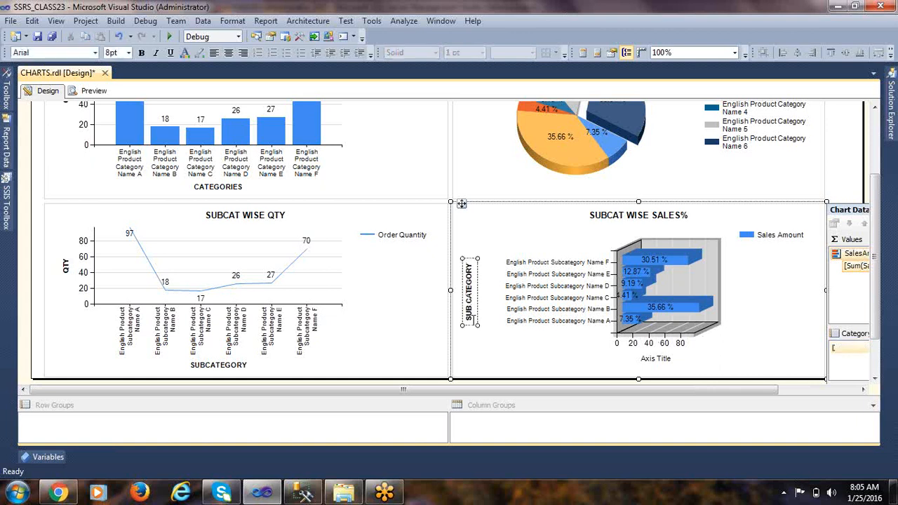
click(508, 342)
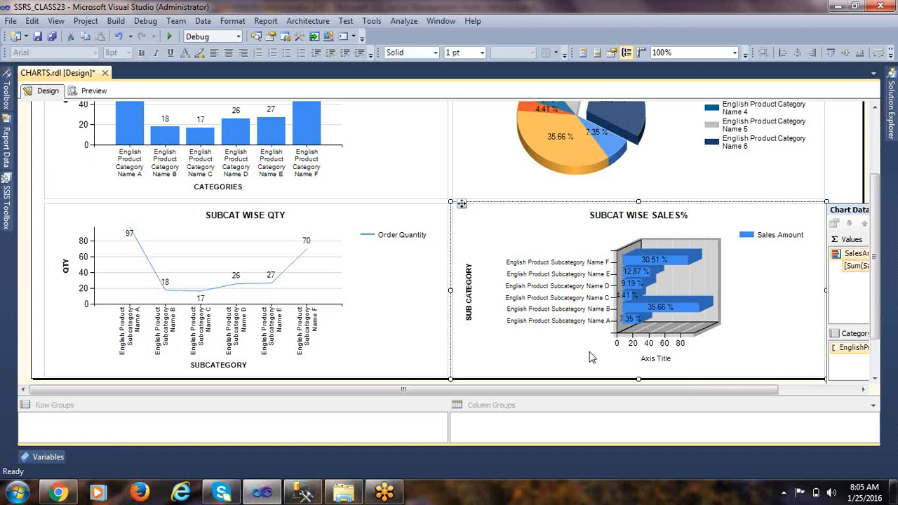
Step: Change the bar chart's horizontal axis title to SALES and make it bold
click(644, 359)
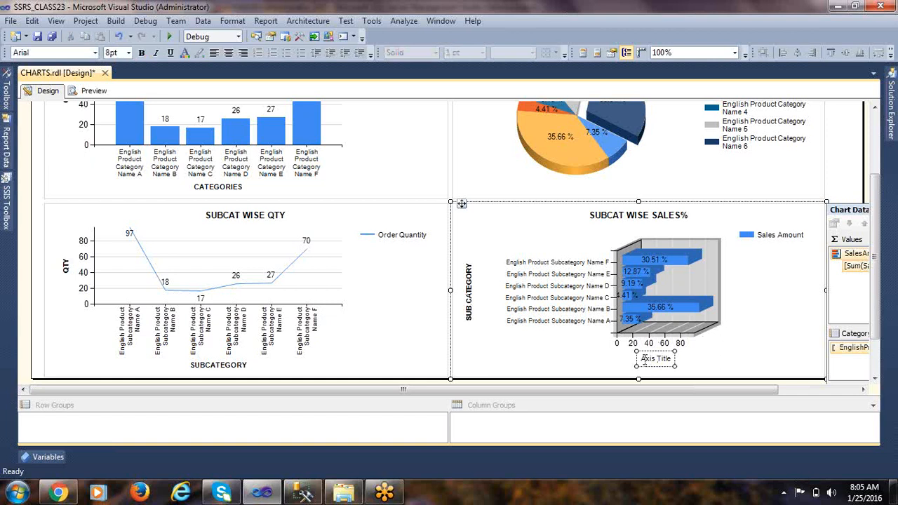
click(644, 359)
drag(643, 368, 624, 348)
text(SALES)
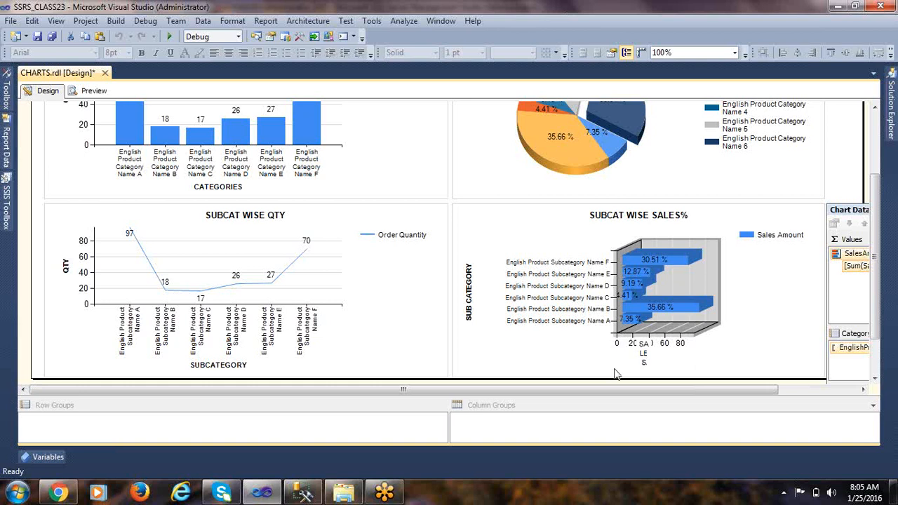
click(637, 370)
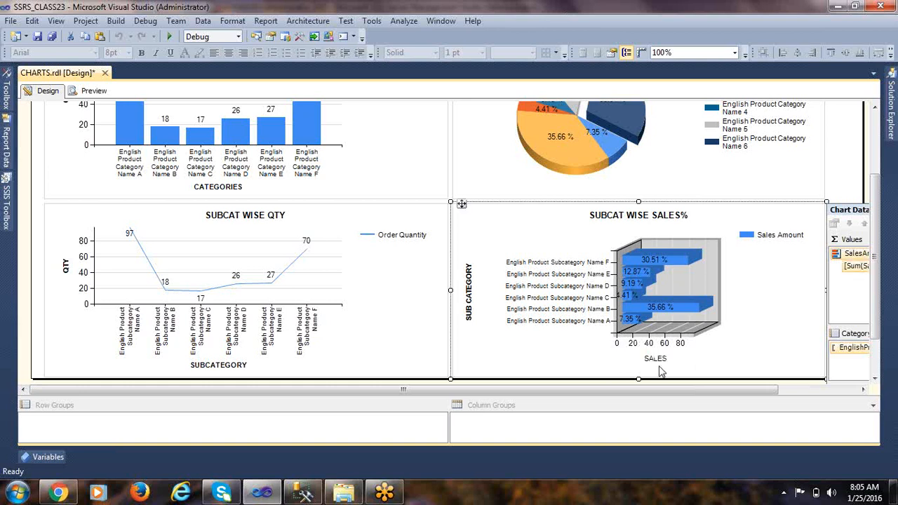
click(662, 375)
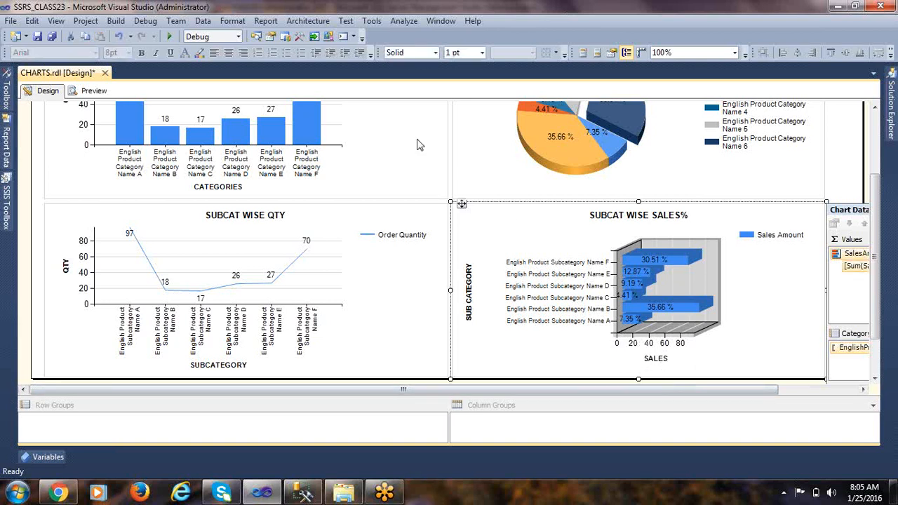
Step: Preview the report to check the bar chart's percentage labels and axis titles, and return to the design view
click(92, 91)
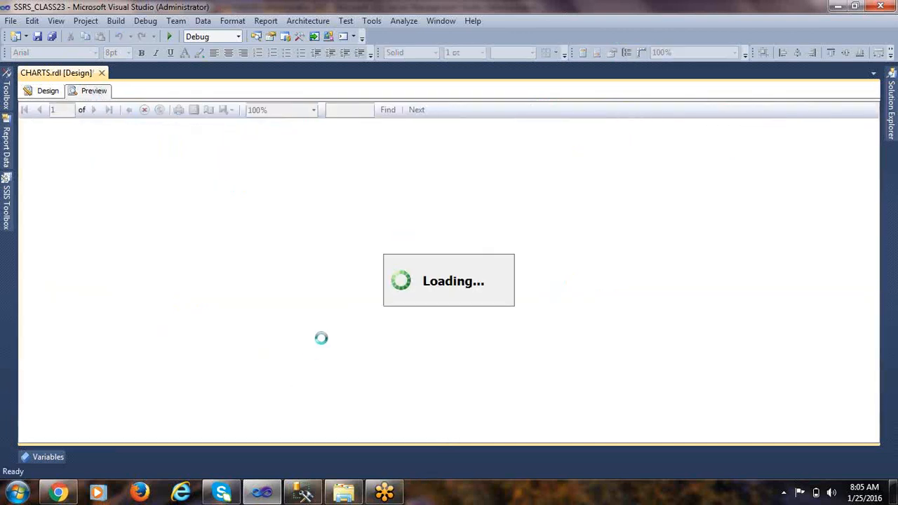
scroll(734, 264, down, 1)
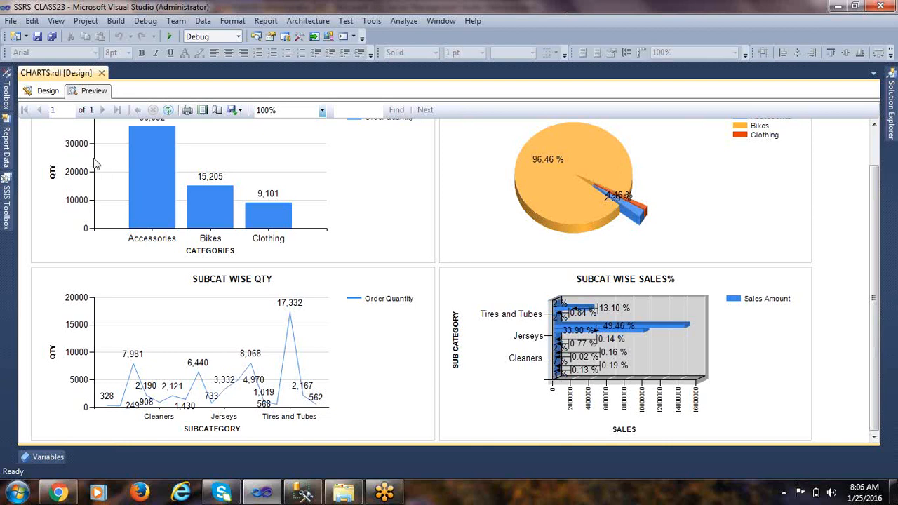
click(48, 91)
Step: Change the bar chart's category group to EnglishProductCategoryName
click(637, 279)
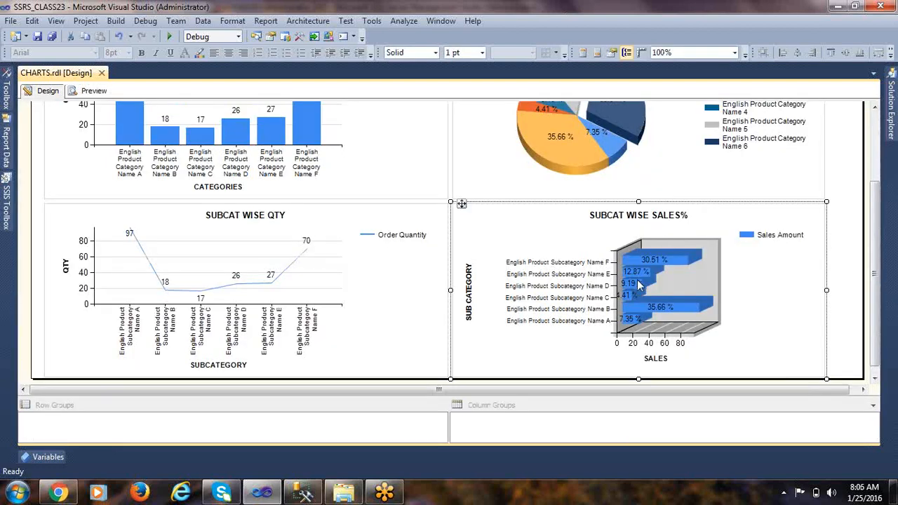
click(637, 279)
drag(729, 389, 831, 394)
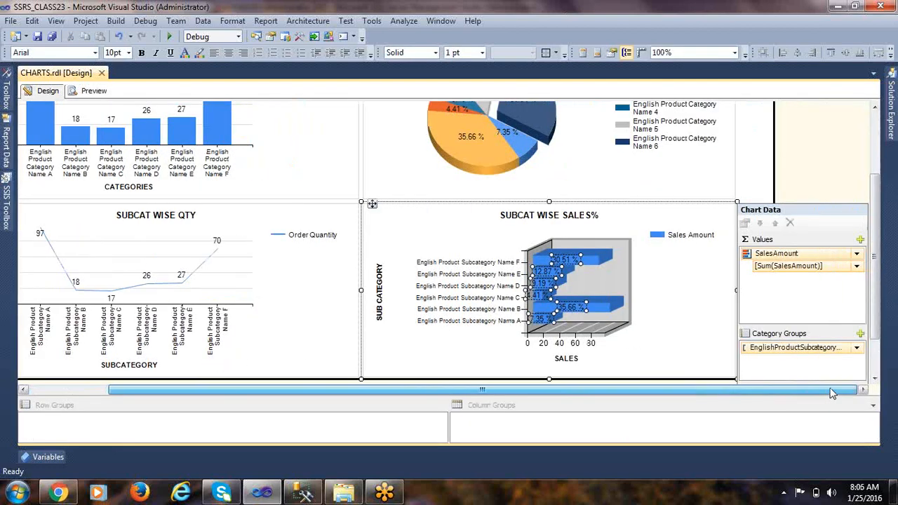
click(860, 335)
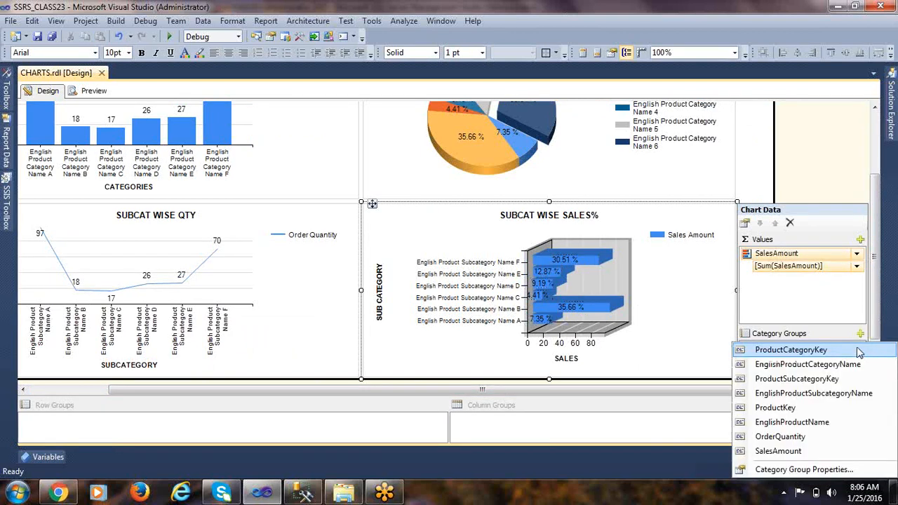
click(807, 364)
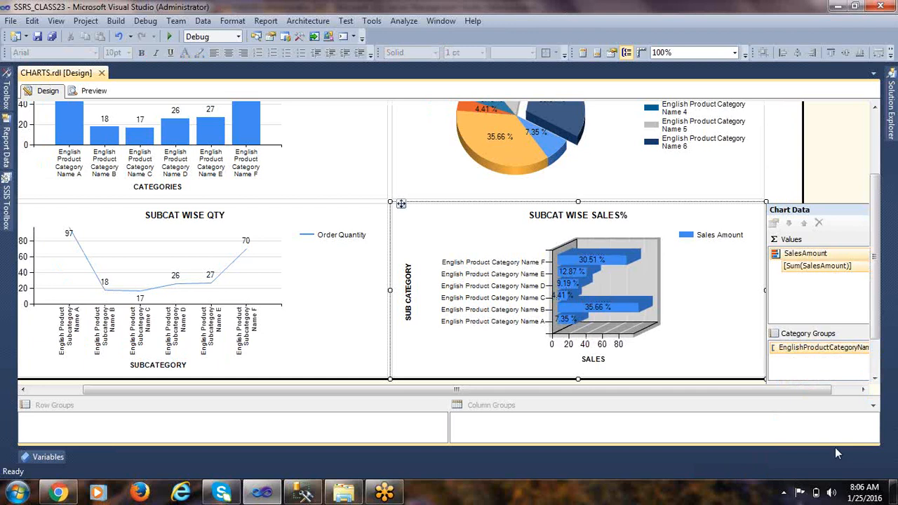
Step: Preview the report and examine all four charts, including the bar chart grouped by product category
click(103, 92)
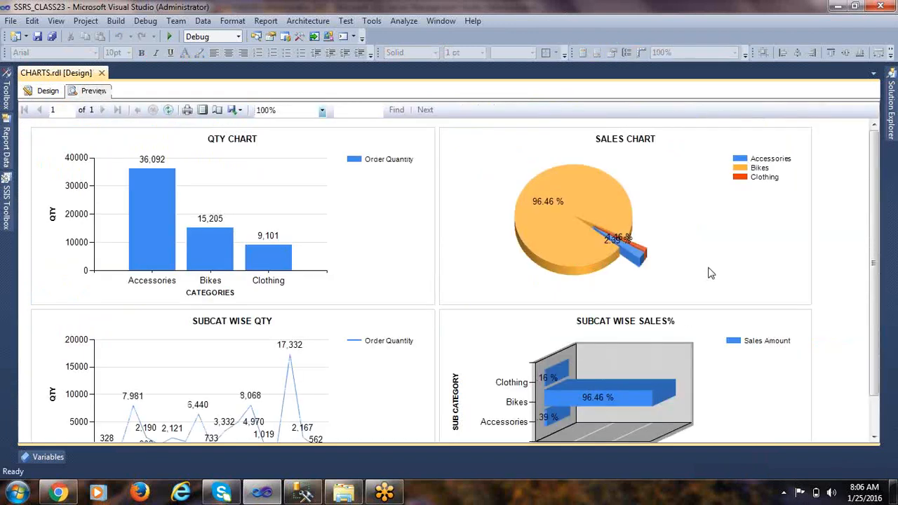
scroll(708, 272, down, 1)
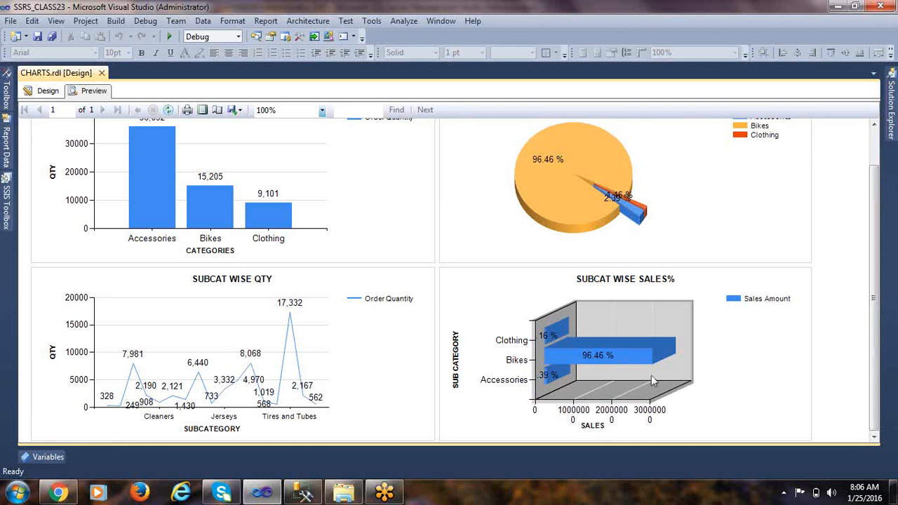
scroll(351, 363, up, 1)
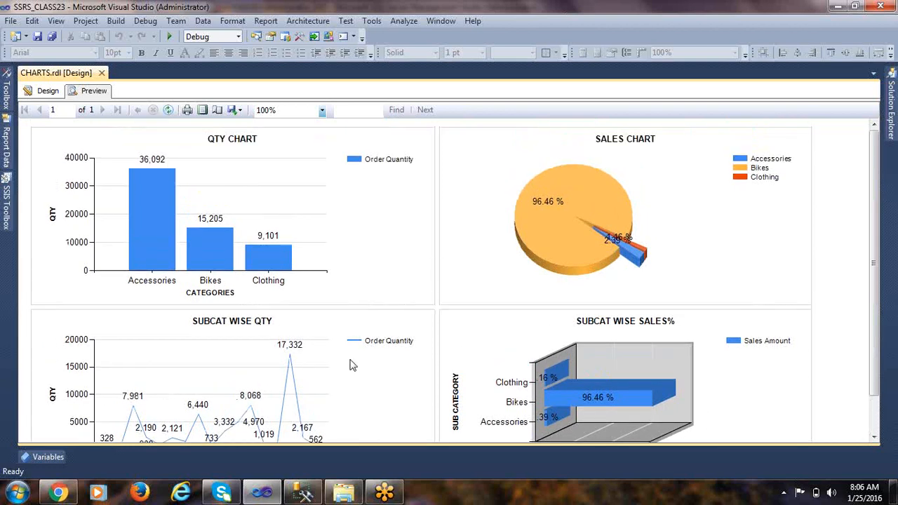
scroll(353, 362, down, 1)
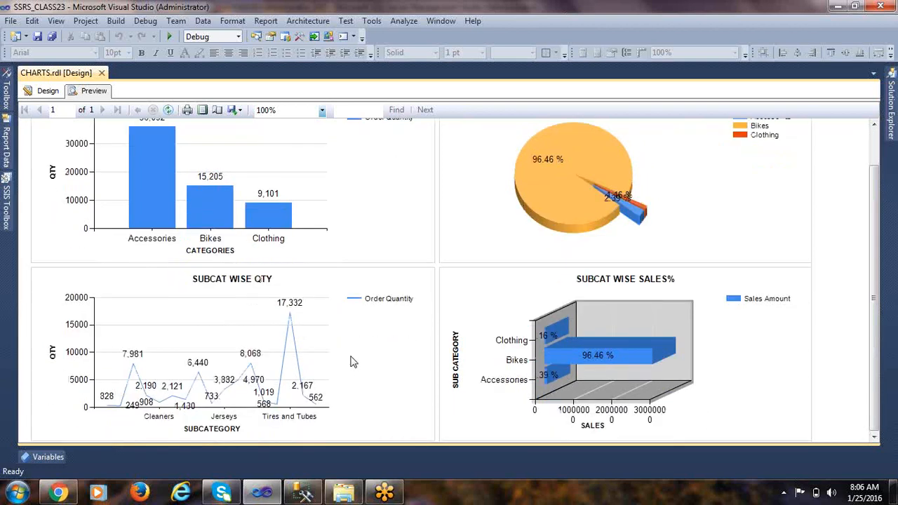
scroll(359, 361, up, 1)
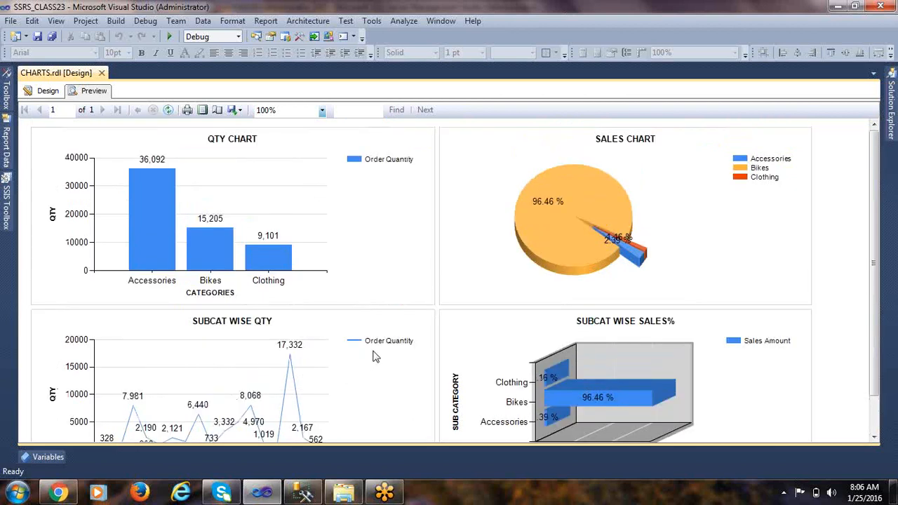
scroll(369, 322, down, 1)
scroll(369, 334, up, 1)
scroll(427, 231, down, 1)
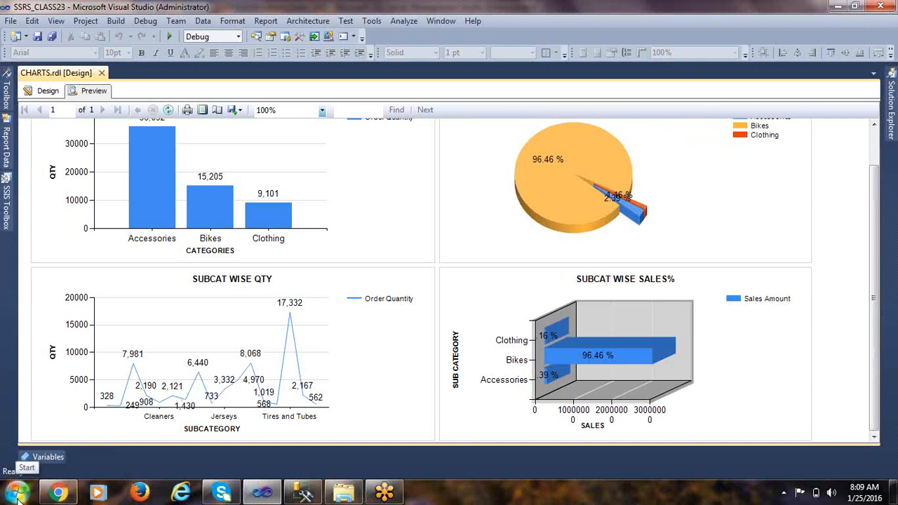
Step: Start Internet Explorer as administrator
right_click(177, 493)
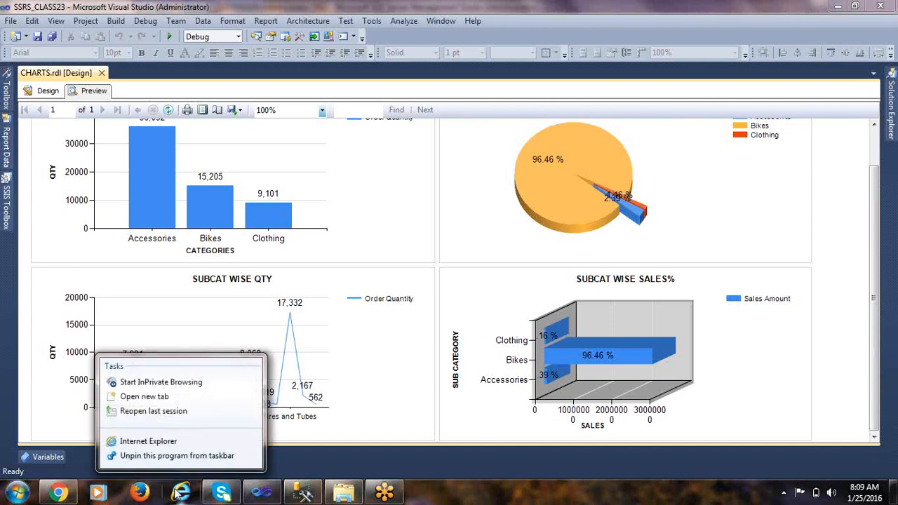
right_click(154, 441)
key(Escape)
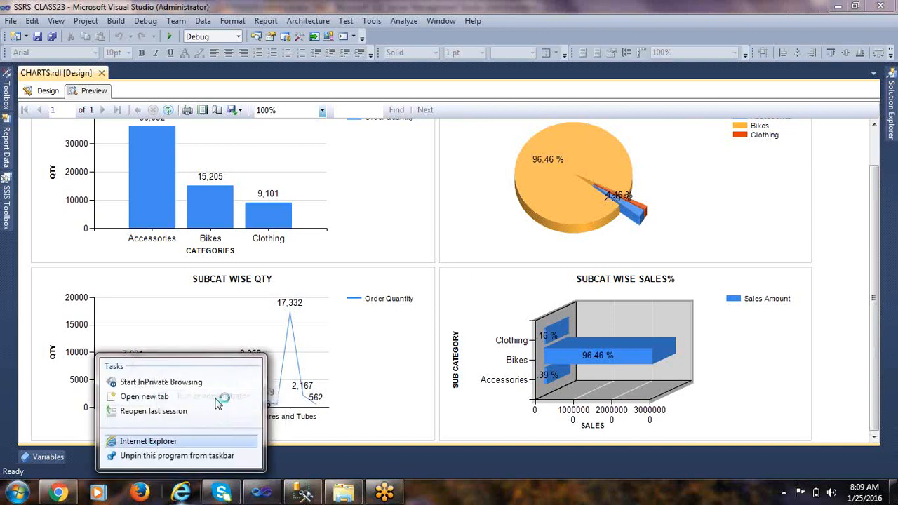
Step: Start Reporting Services Configuration Manager from the Microsoft SQL Server 2012 configuration tools and connect to the MSSQLSERVER report server instance
click(20, 495)
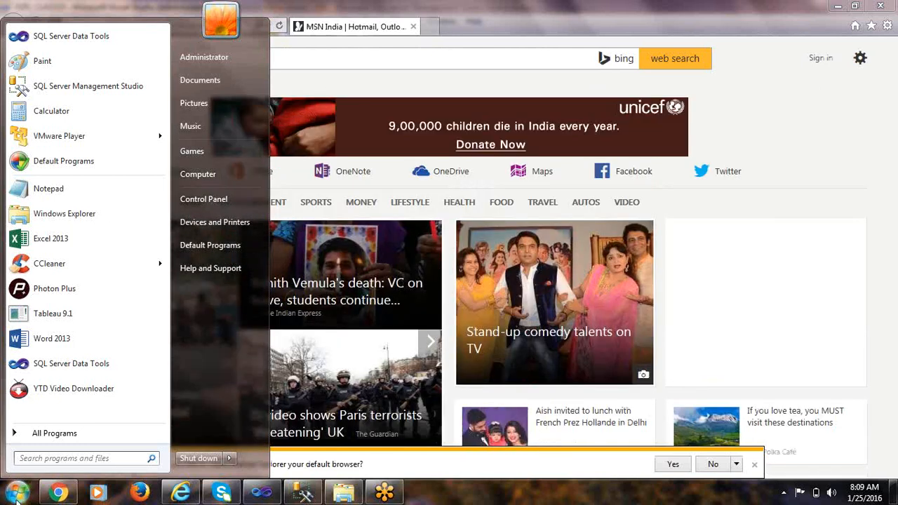
click(70, 433)
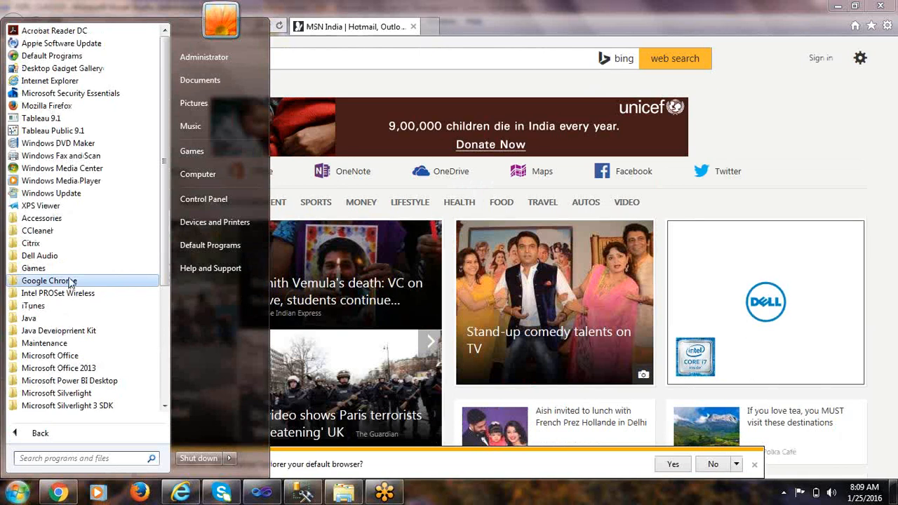
scroll(70, 281, down, 5)
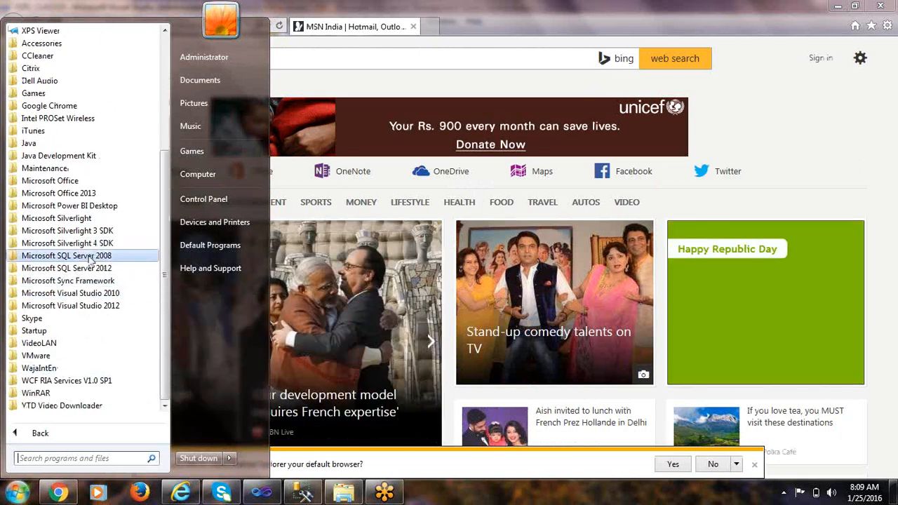
click(90, 270)
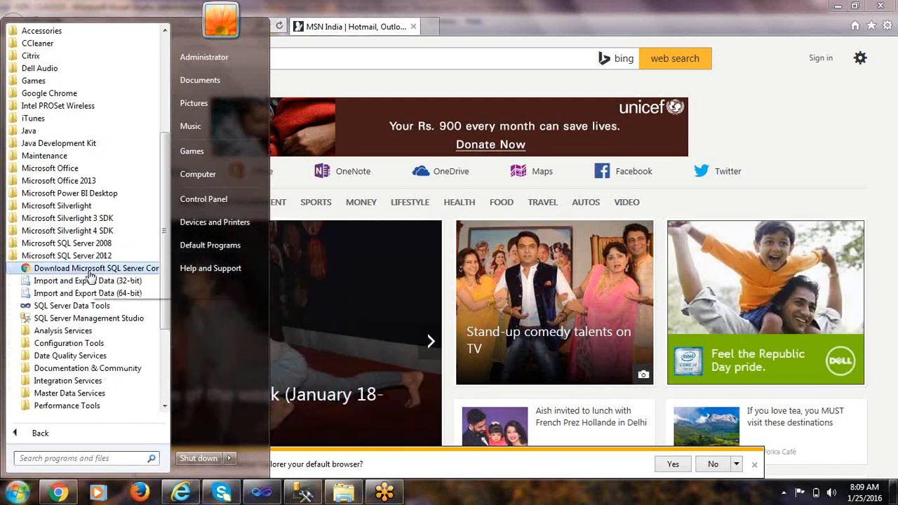
click(68, 343)
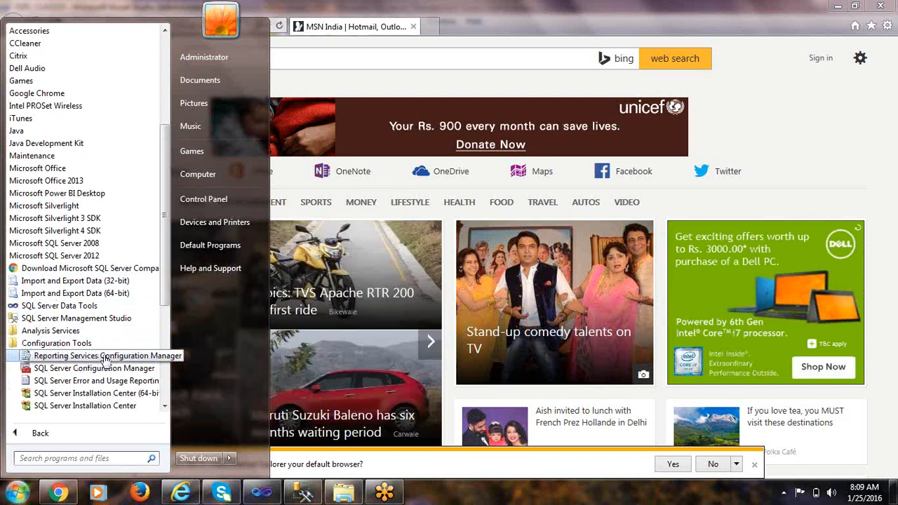
click(104, 357)
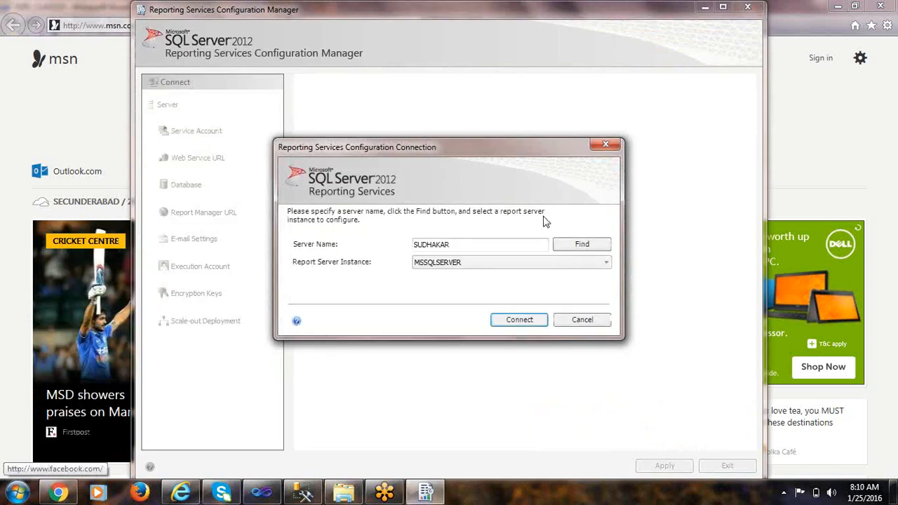
click(519, 319)
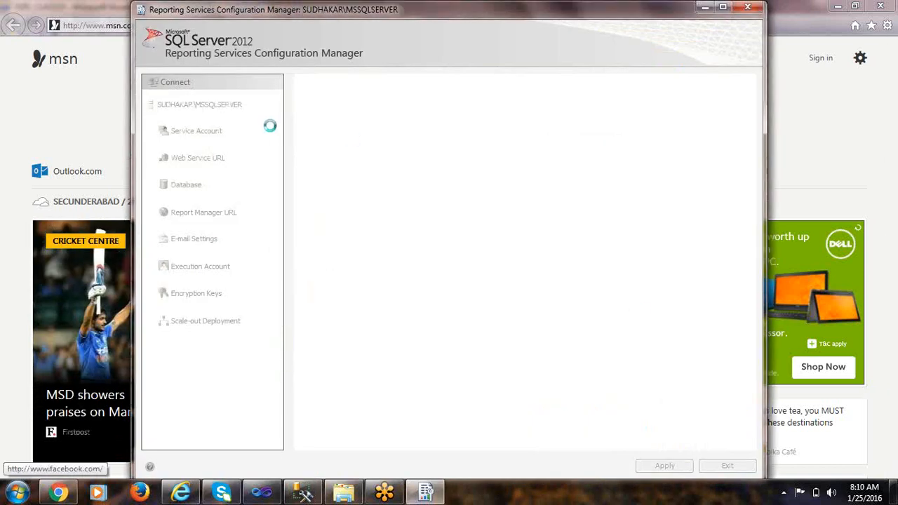
Step: Open the Web Service URL ending in ReportServer from the configuration manager and copy its address from the browser
click(204, 158)
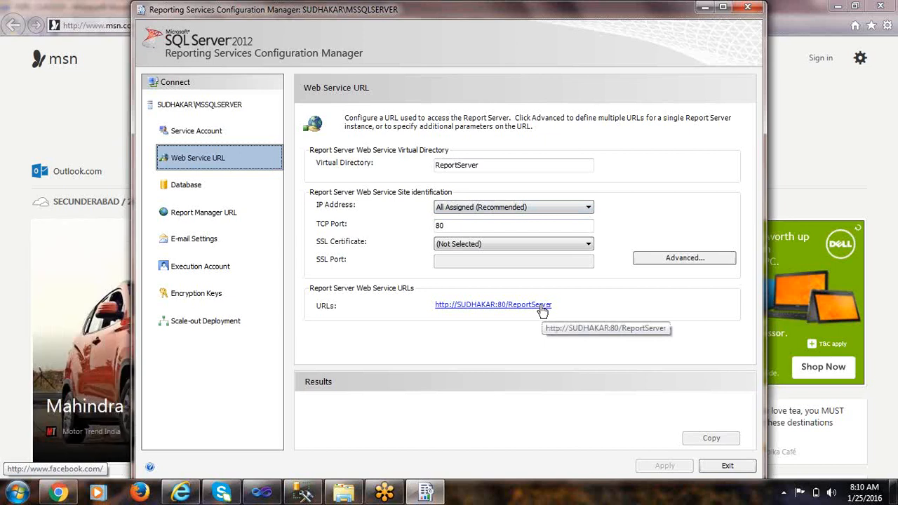
click(541, 306)
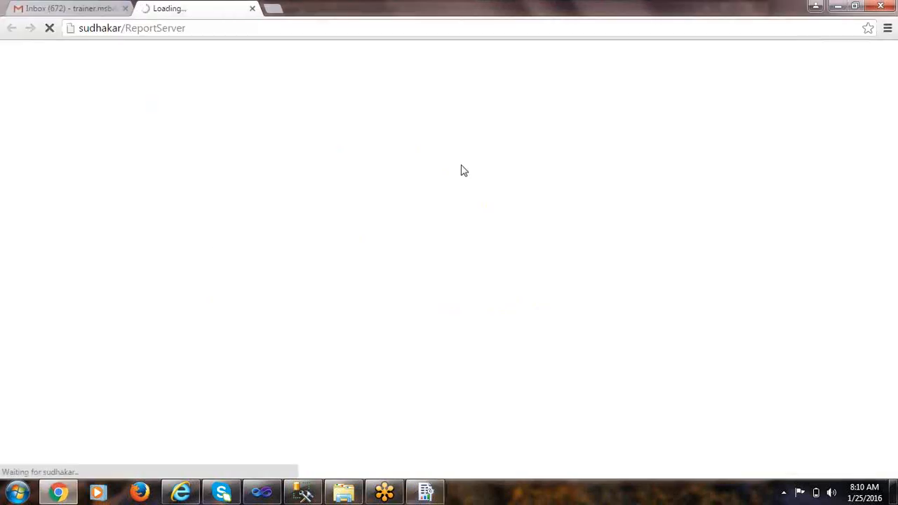
click(196, 32)
right_click(94, 28)
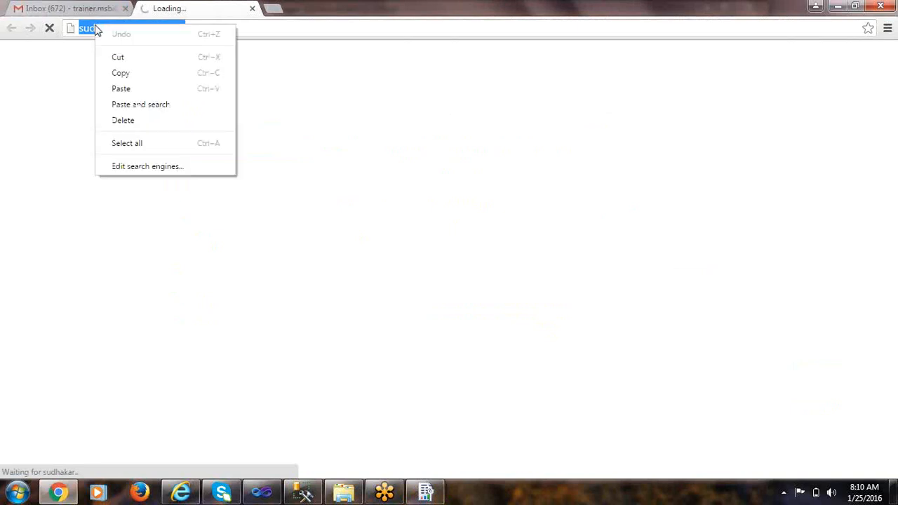
click(120, 72)
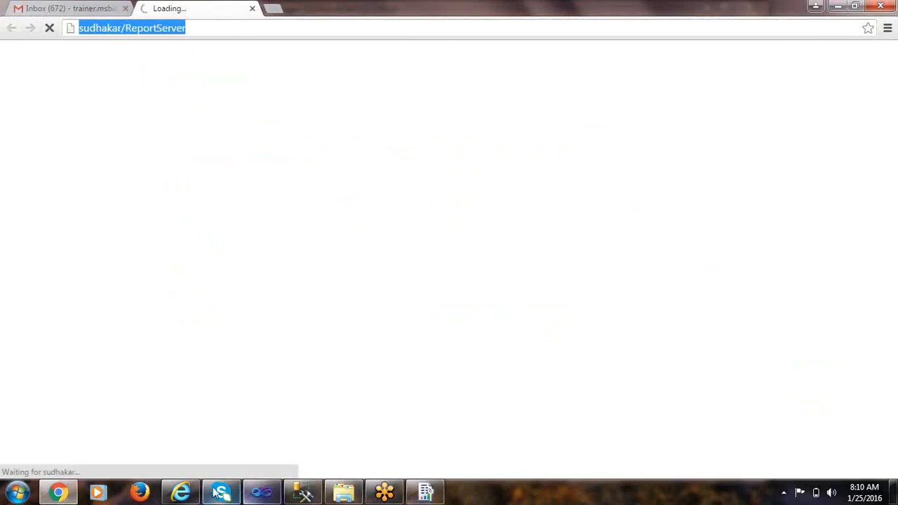
Step: Switch to Internet Explorer and load the copied ReportServer address in a new tab
click(184, 491)
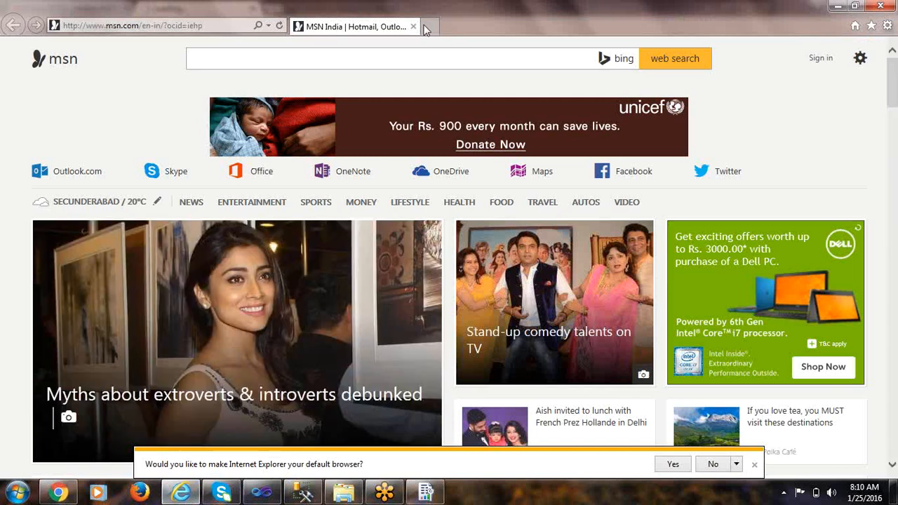
click(426, 28)
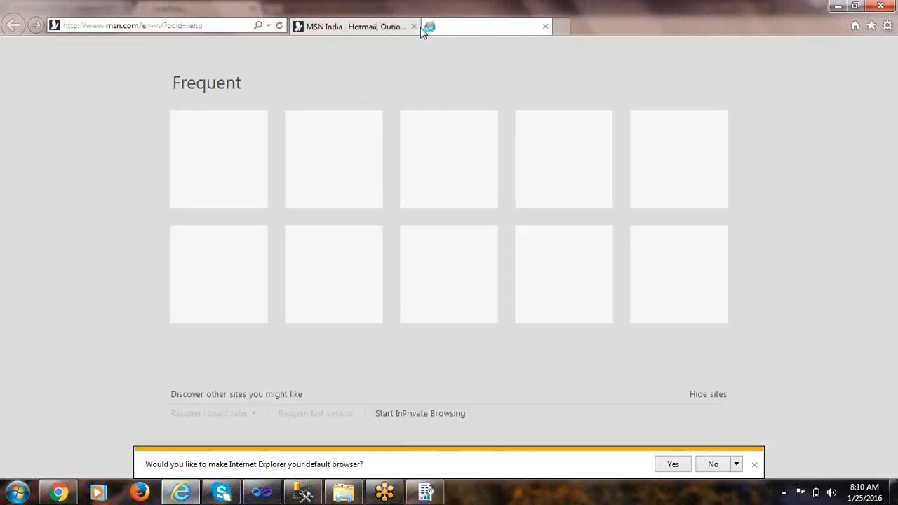
click(173, 24)
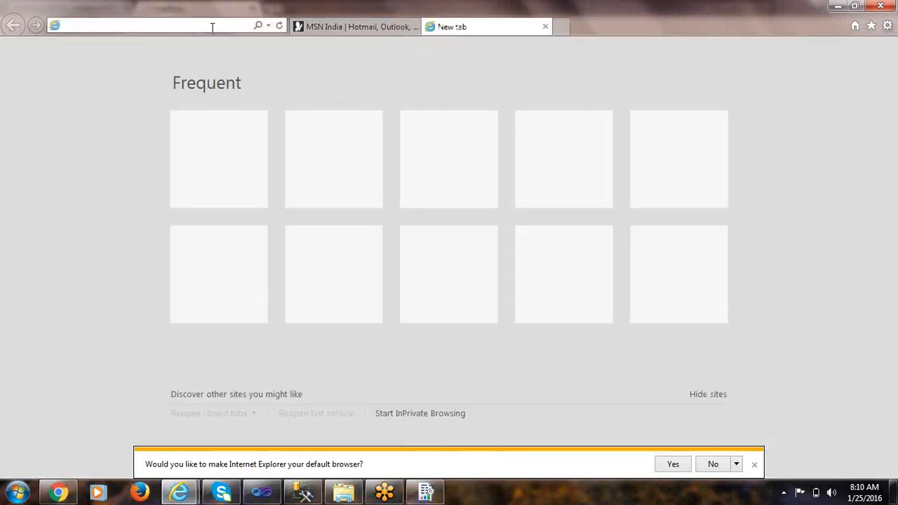
text(http://sudhakar/ReportServer)
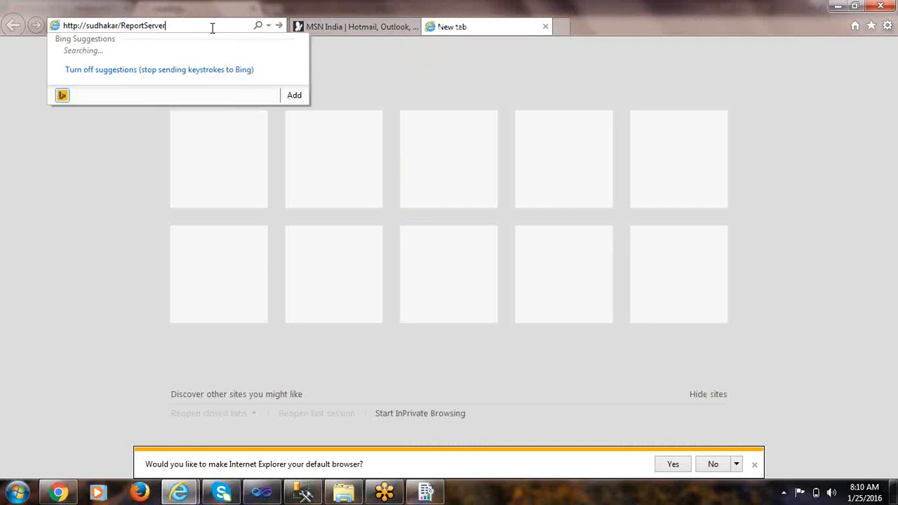
key(Return)
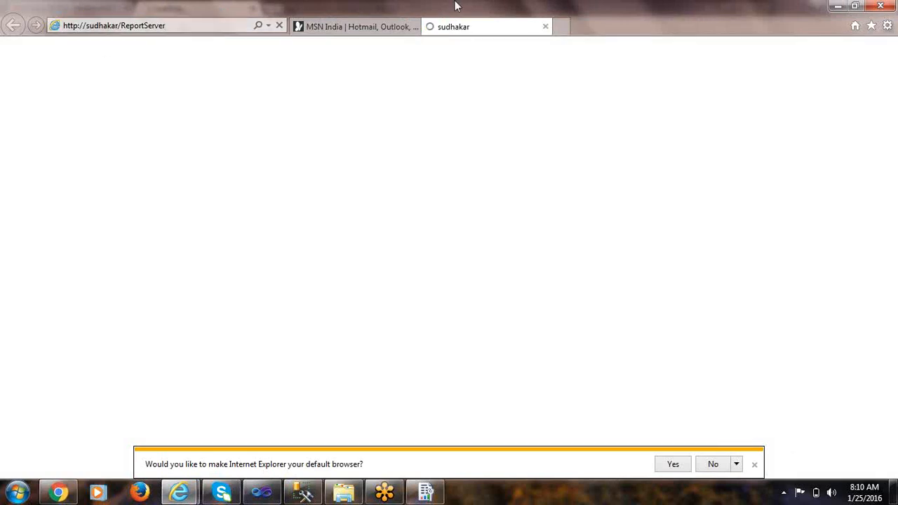
Step: Prepare another Internet Explorer tab, then open the Report Manager URL from Reporting Services Configuration Manager and copy its address
click(562, 28)
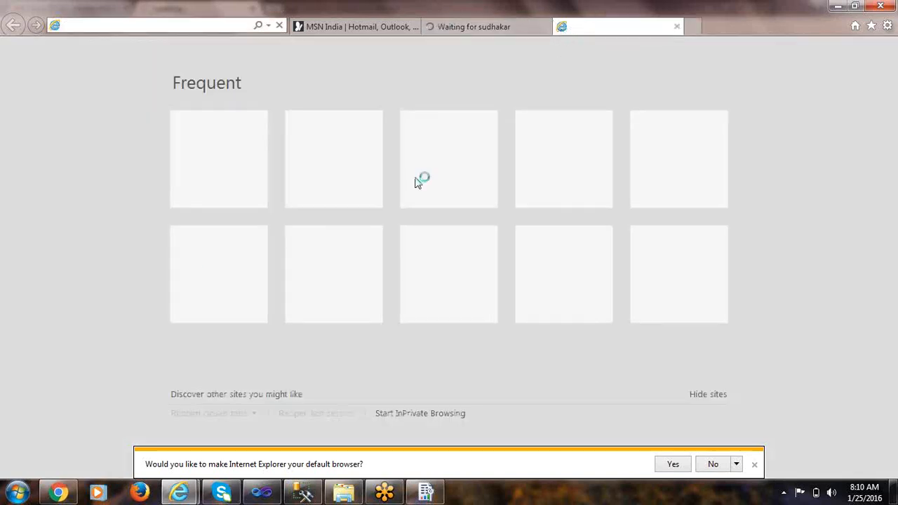
click(426, 493)
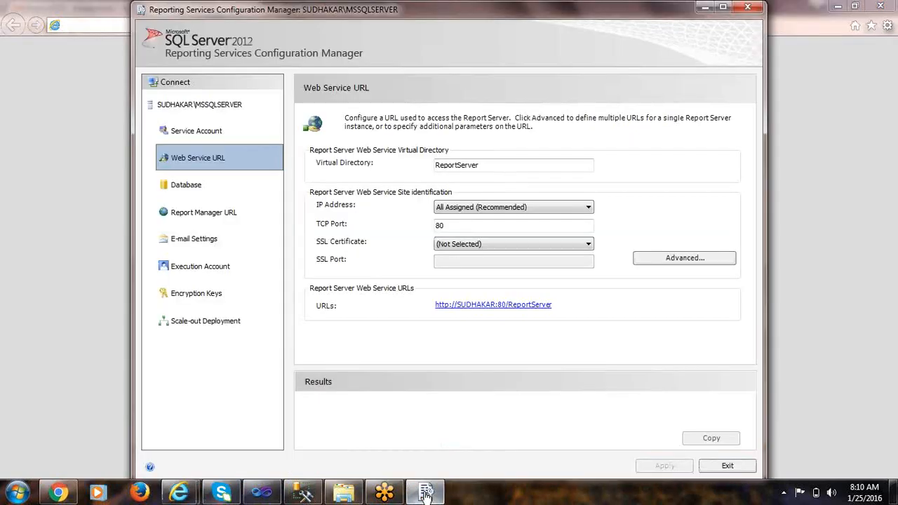
click(208, 217)
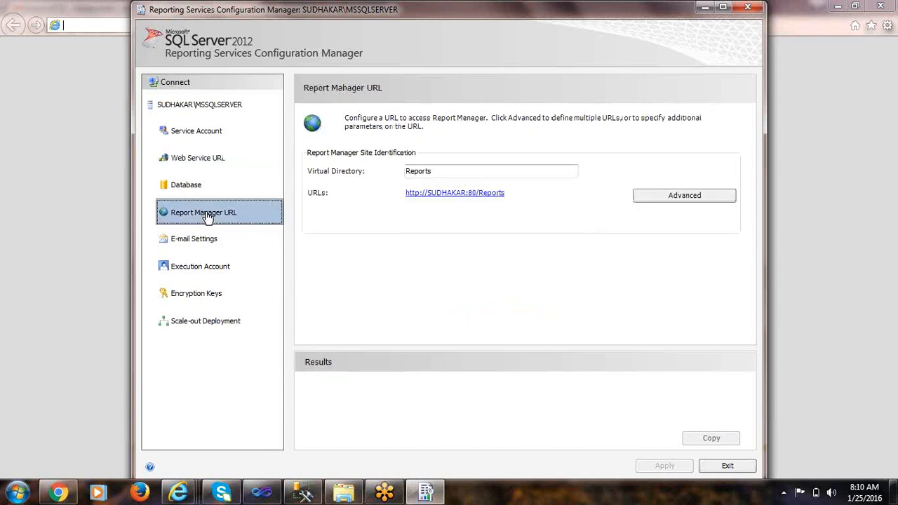
click(469, 195)
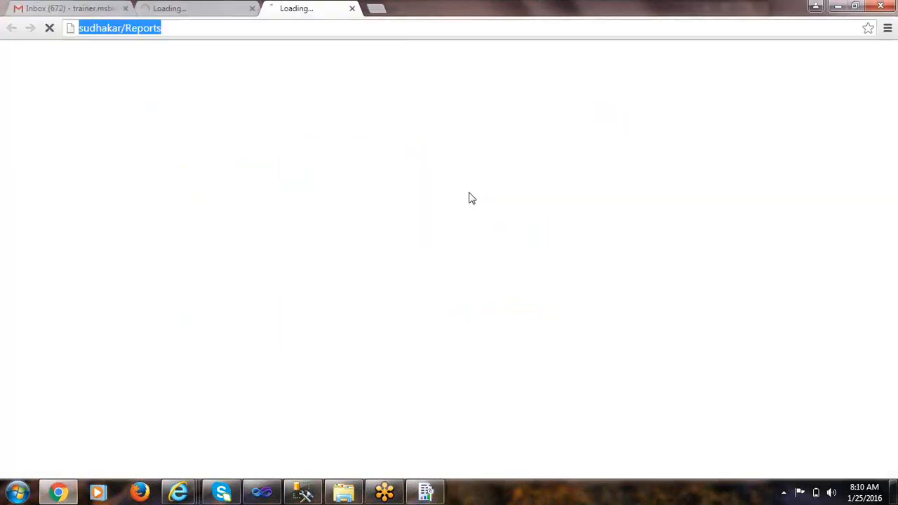
click(193, 30)
drag(192, 30, 26, 34)
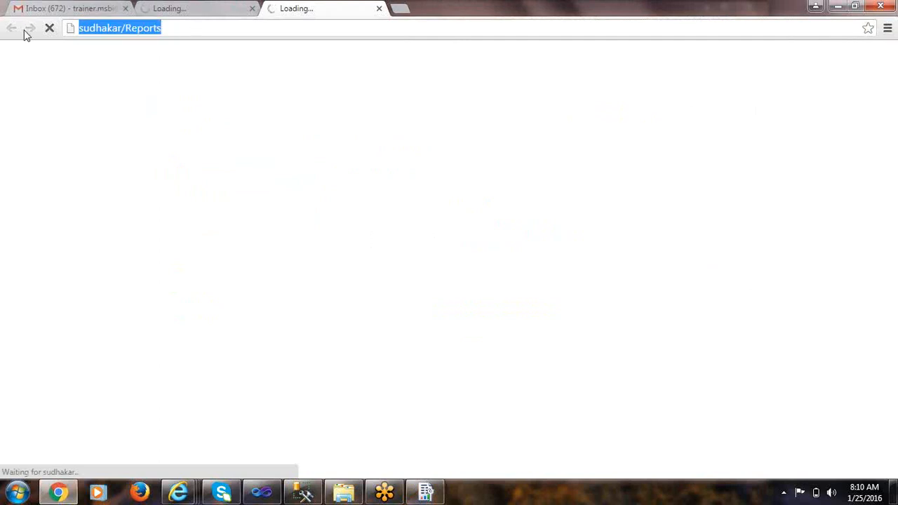
right_click(96, 30)
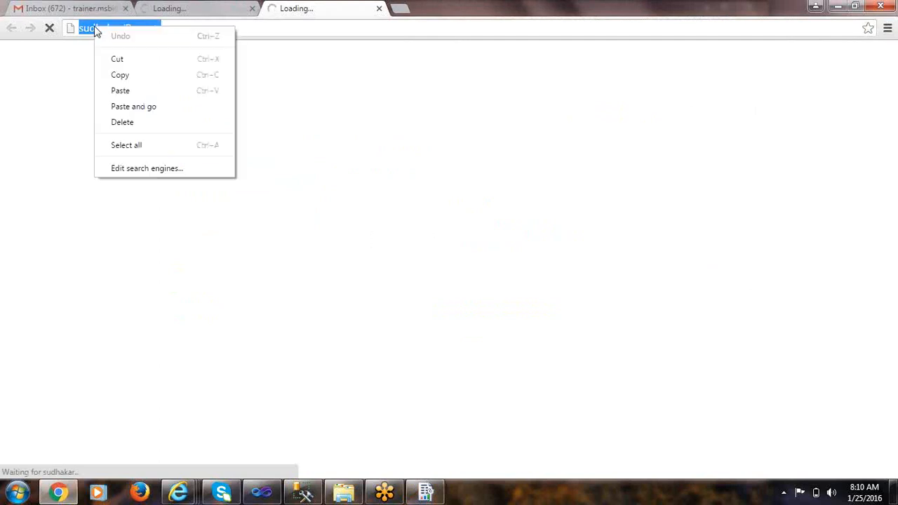
click(141, 75)
Step: Switch to Internet Explorer and load the copied Report Manager address ending in /Reports in the empty tab
mouse_move(181, 492)
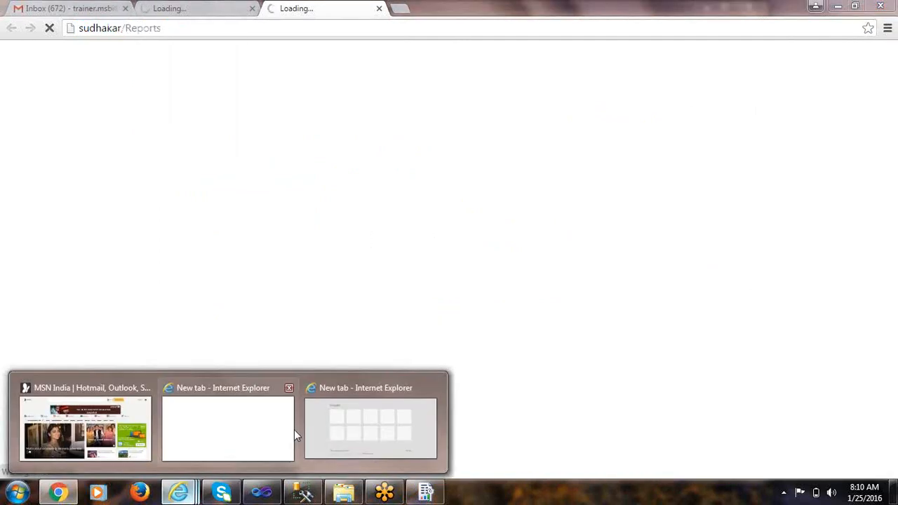
click(337, 428)
right_click(150, 25)
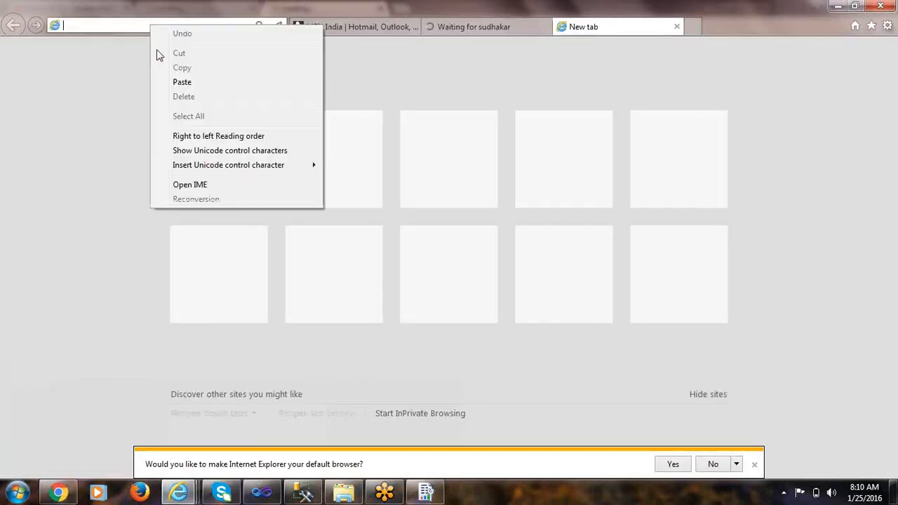
click(183, 81)
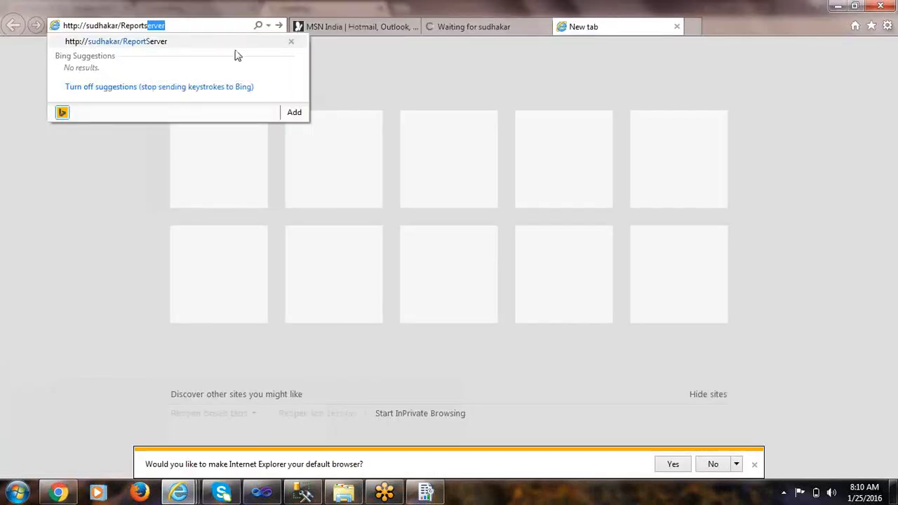
key(Delete)
key(Return)
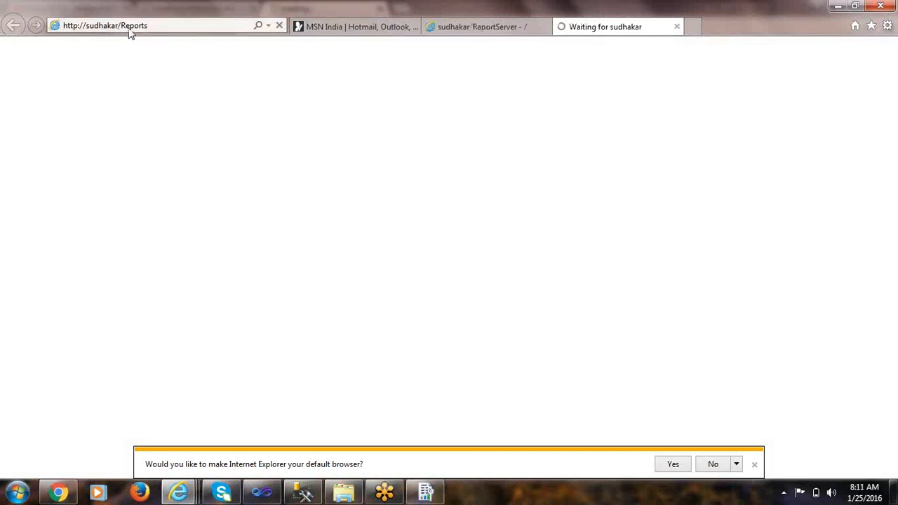
Step: Dismiss the advertisement on the ReportServer page and copy the page's address without the trailing # character
click(457, 26)
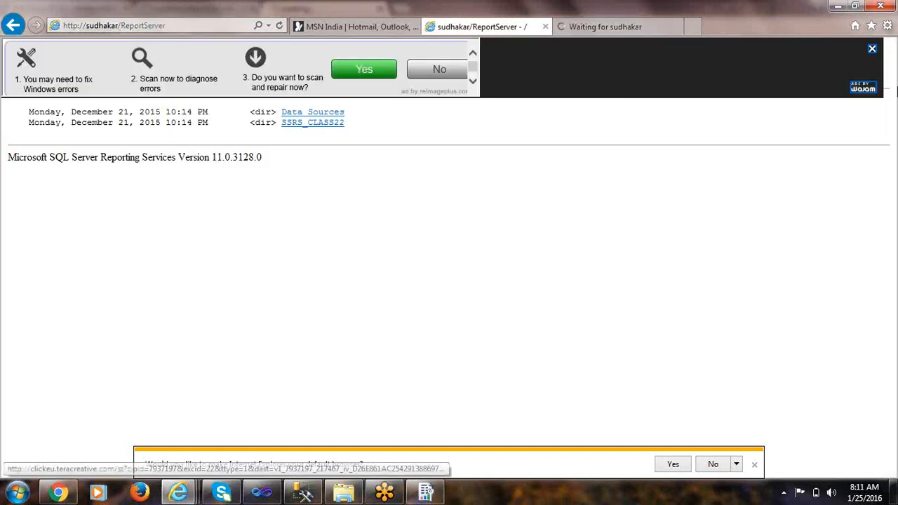
click(873, 50)
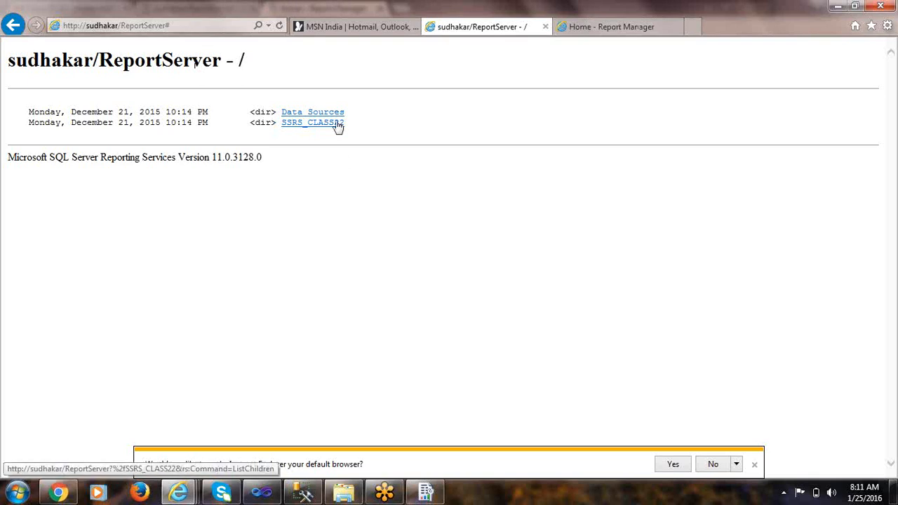
click(177, 26)
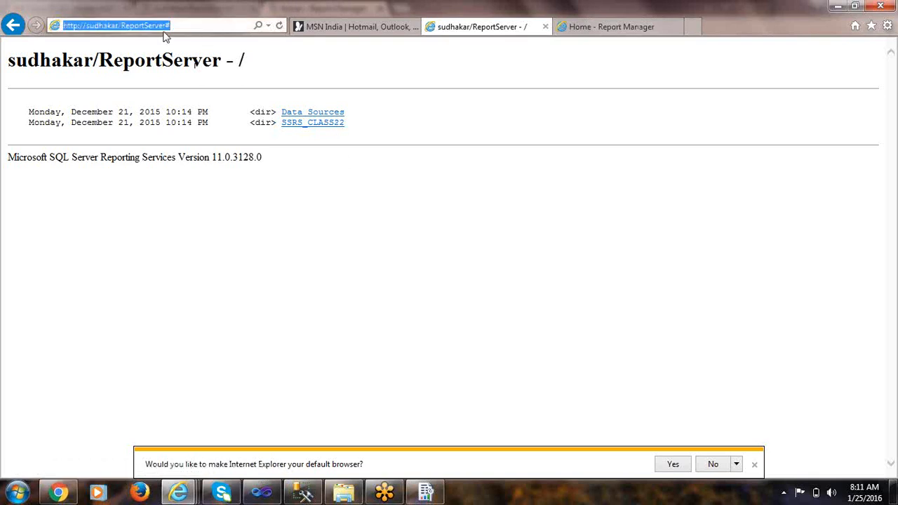
click(165, 26)
drag(165, 26, 62, 26)
right_click(98, 29)
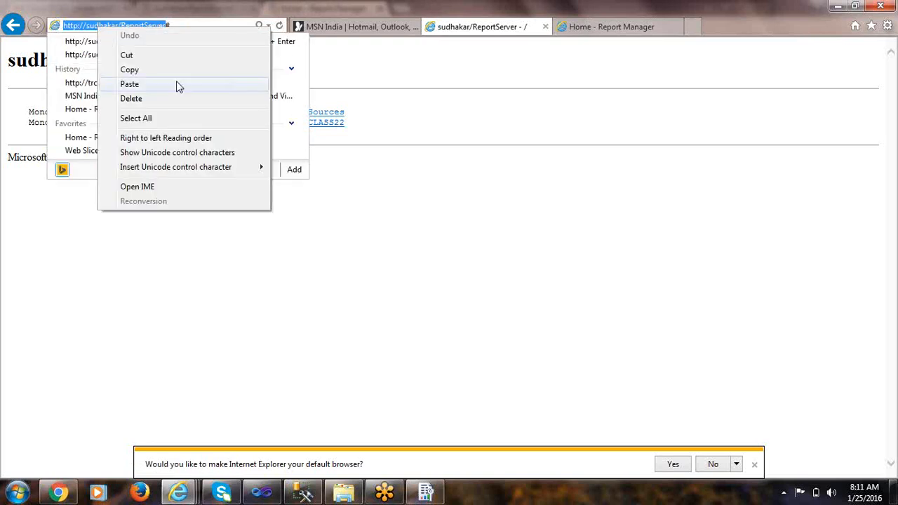
click(152, 71)
click(449, 289)
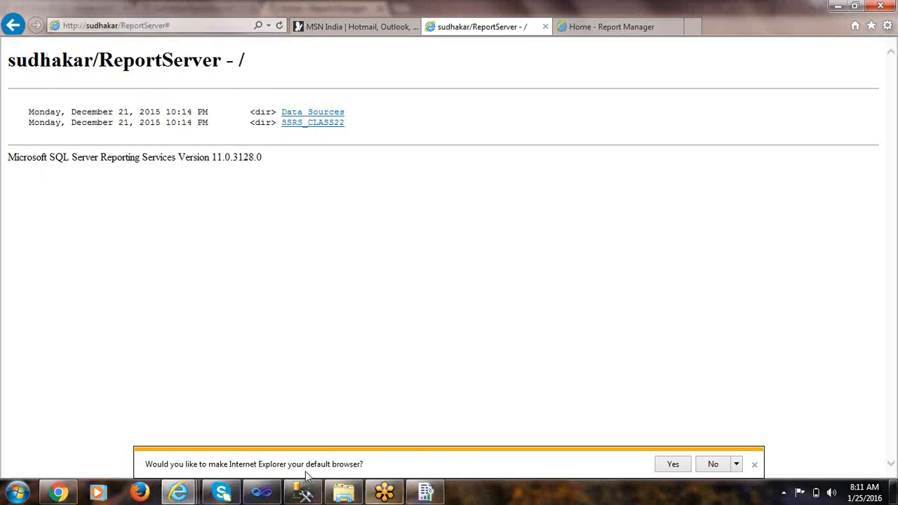
Step: Switch to Visual Studio and paste the copied ReportServer address as TargetServerURL in the SSRS_CLASS23 project properties
click(262, 492)
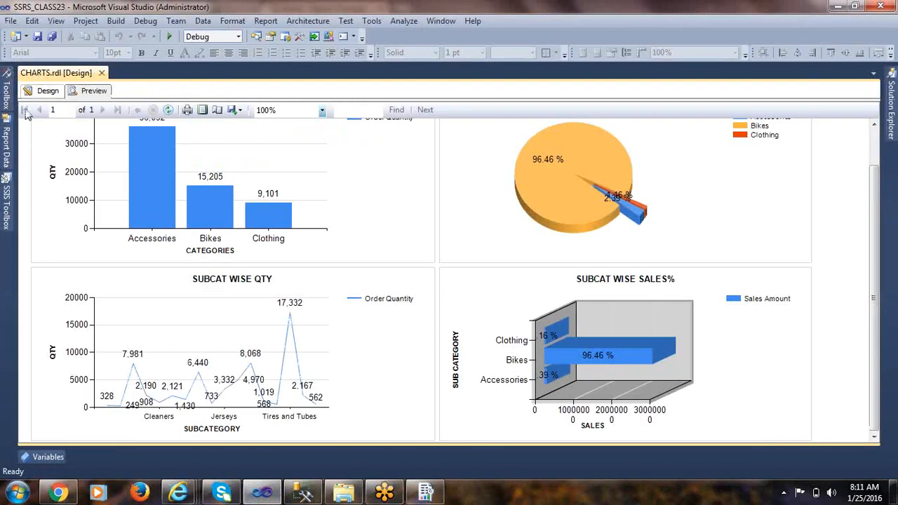
click(7, 147)
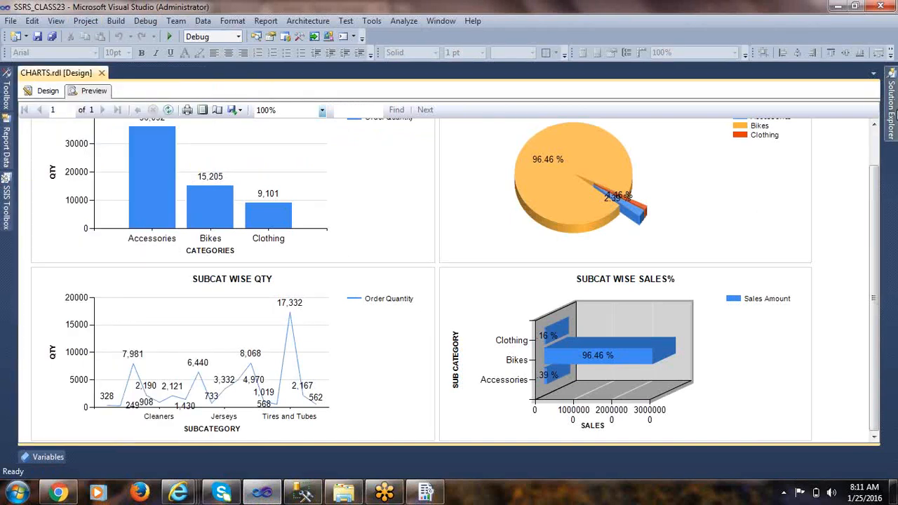
click(892, 112)
click(868, 73)
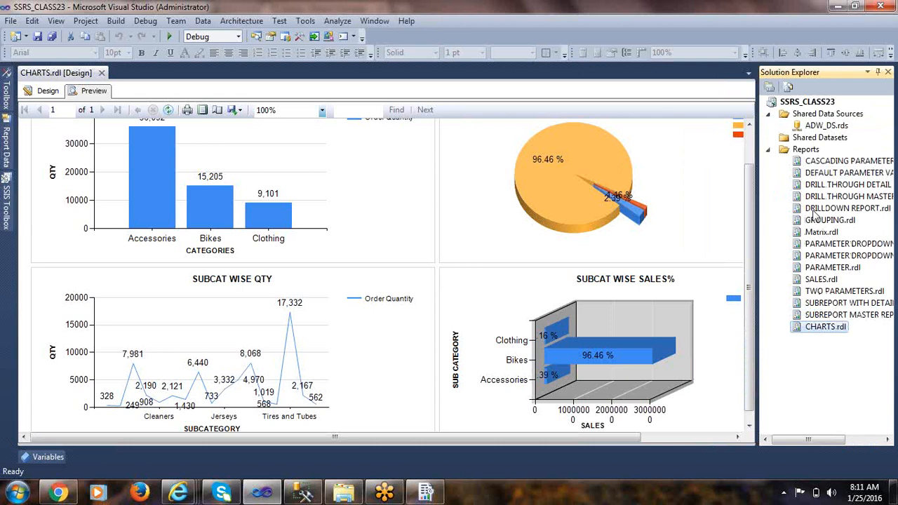
right_click(807, 101)
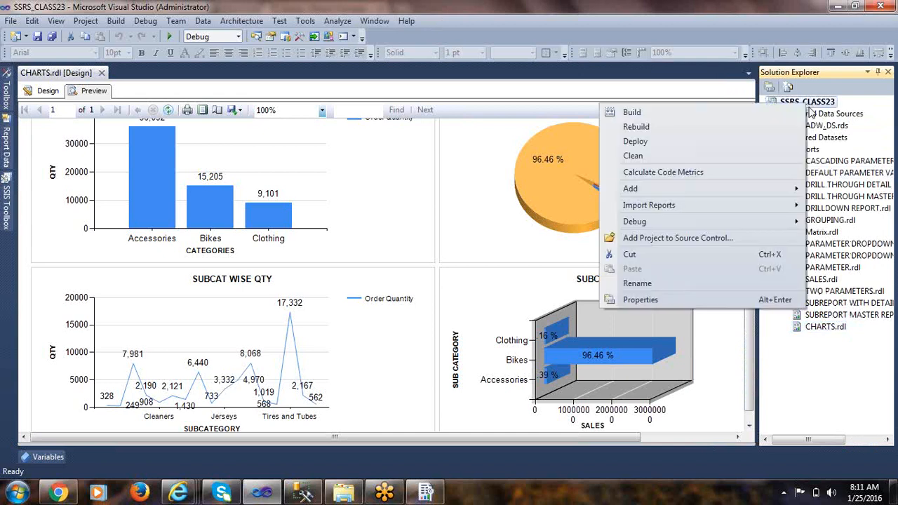
click(640, 300)
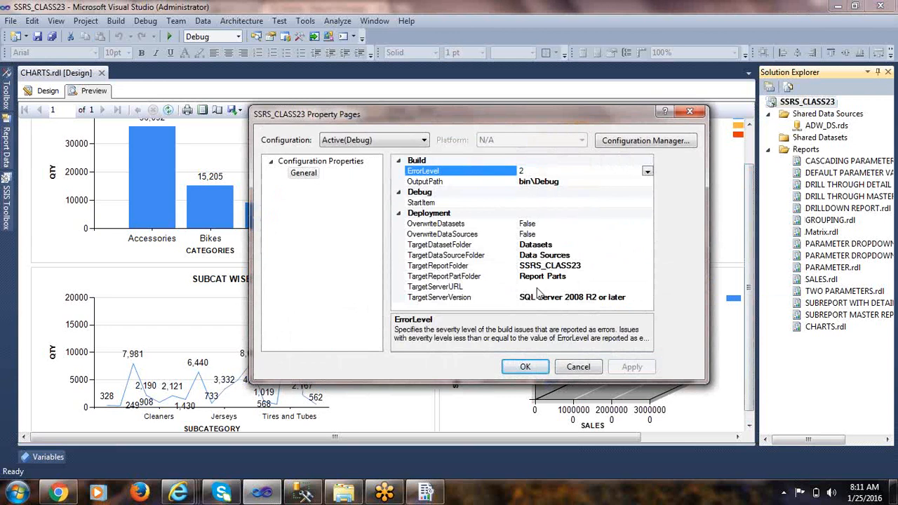
click(536, 288)
right_click(529, 286)
click(561, 350)
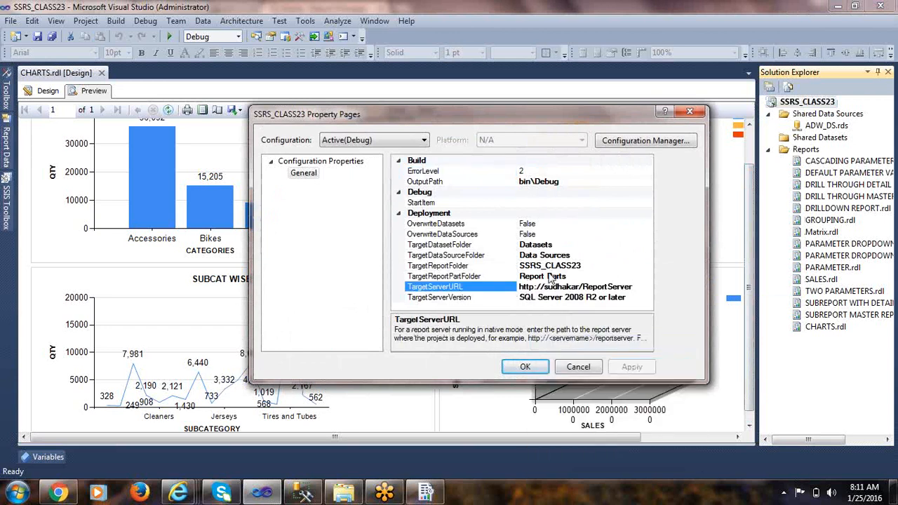
Step: Examine the TargetReportFolder value in the SSRS_CLASS23 project's deployment properties
click(493, 266)
click(520, 265)
click(596, 267)
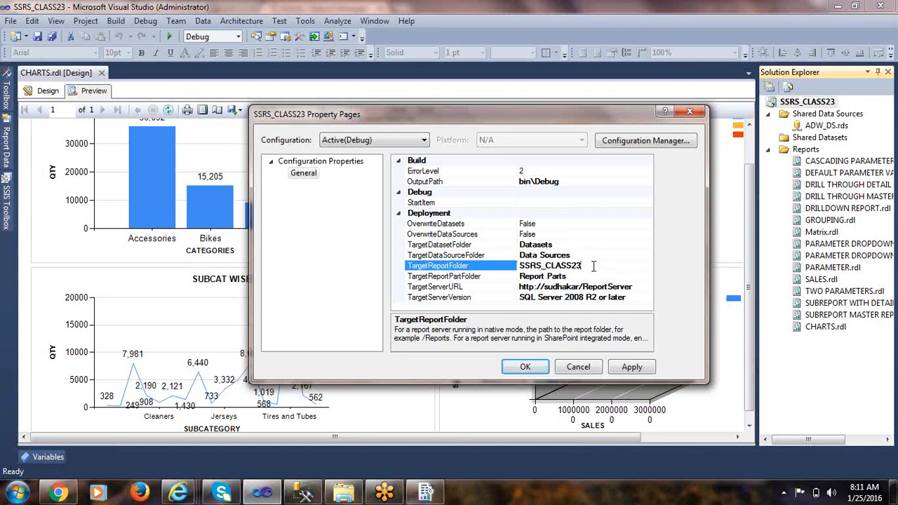
drag(584, 265, 522, 268)
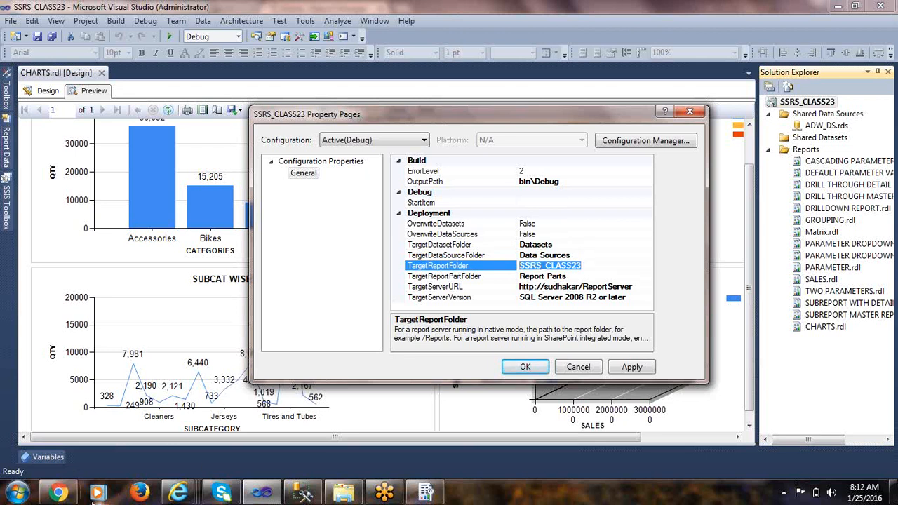
Step: Switch to Report Manager in Internet Explorer, dismiss the advertisements, and inspect the Home folders and the contents of Data Sources
click(179, 493)
click(366, 456)
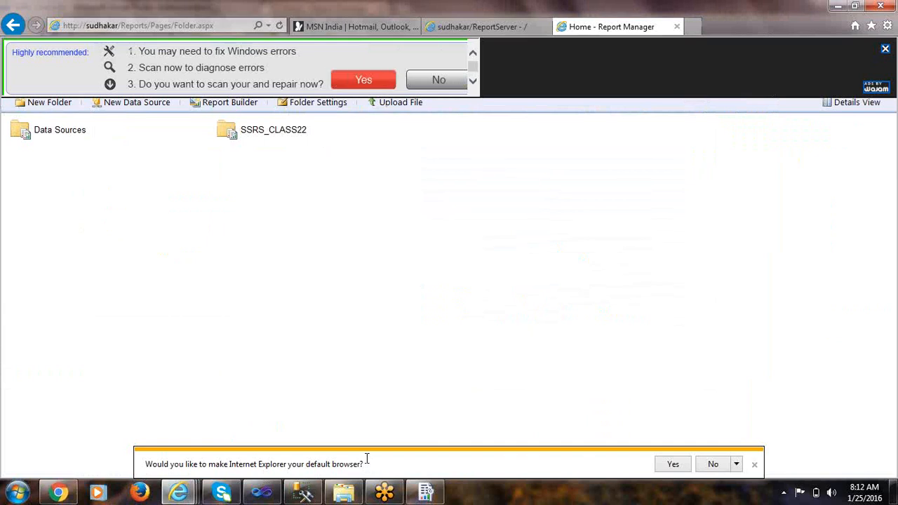
click(886, 48)
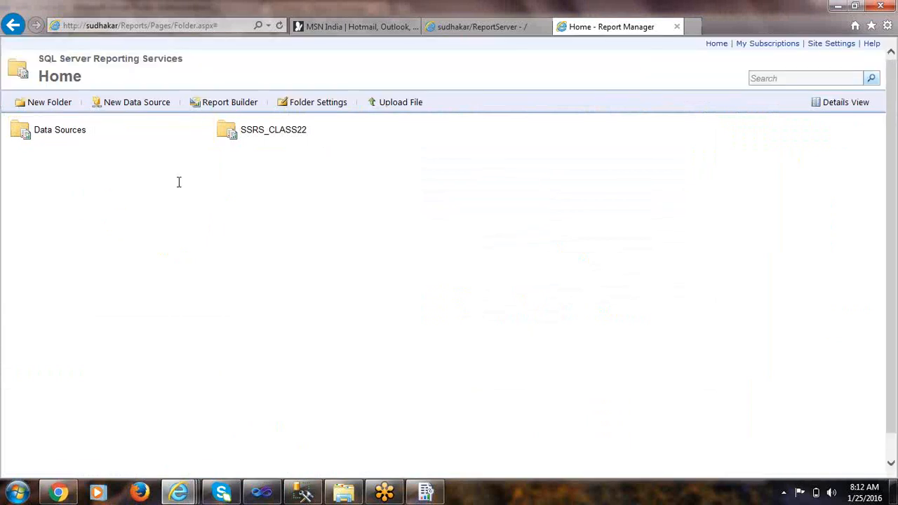
click(60, 132)
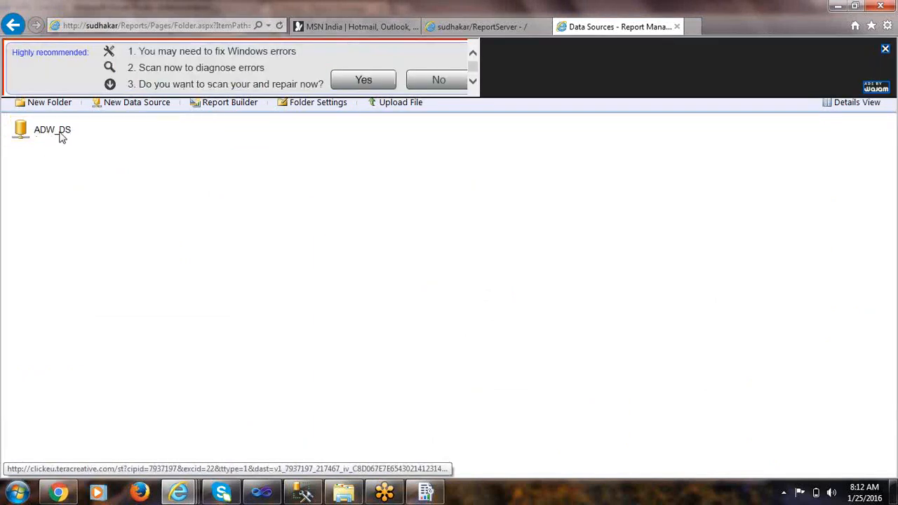
click(885, 49)
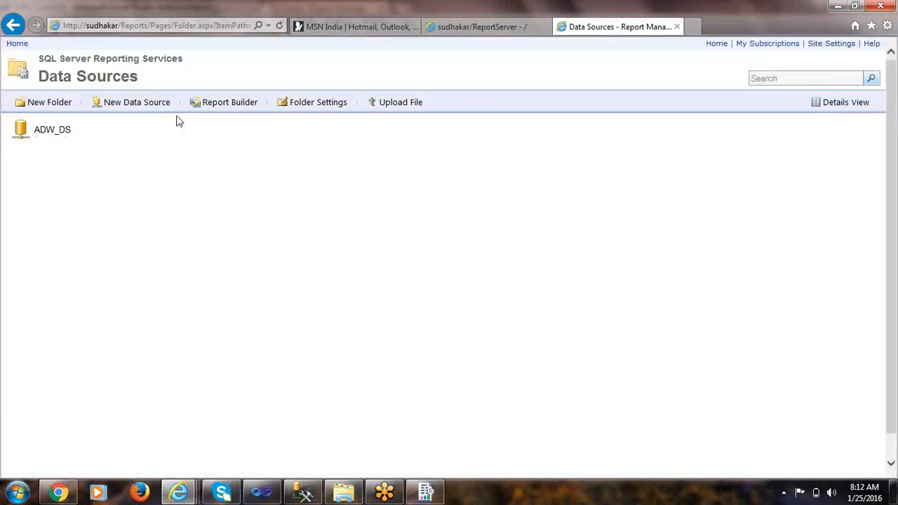
click(16, 27)
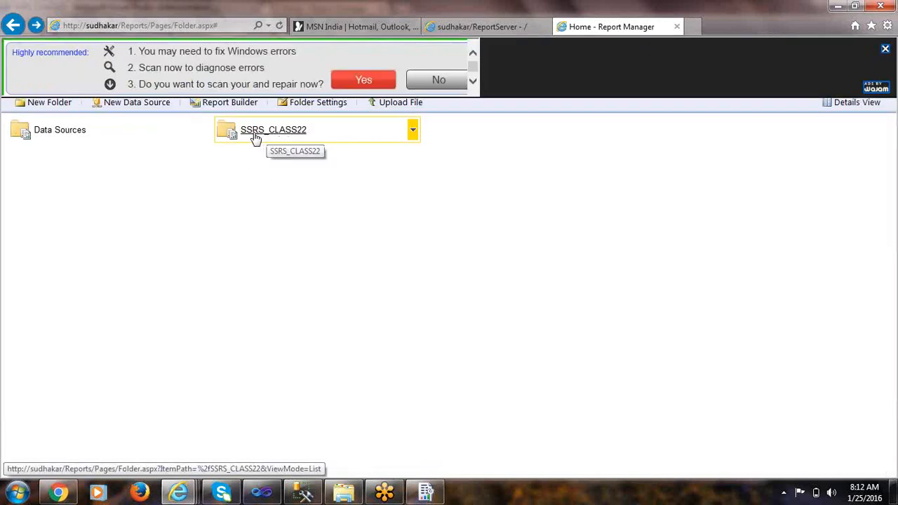
click(884, 51)
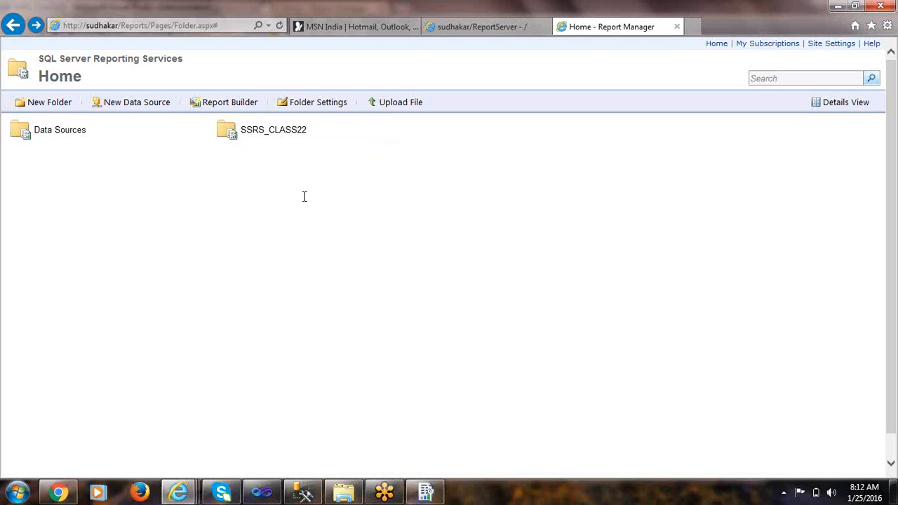
click(61, 133)
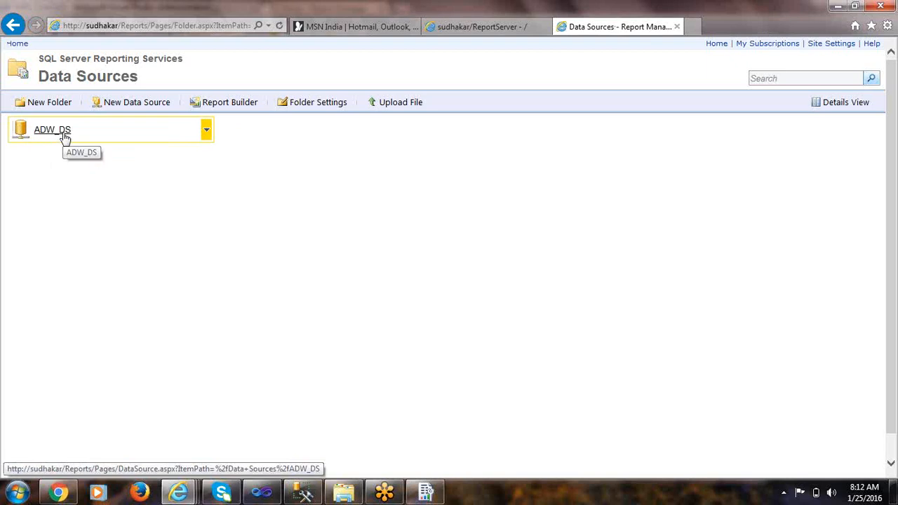
Step: Return to Visual Studio, set OverwriteDatasets and OverwriteDataSources to True, and apply the SSRS_CLASS23 project properties
click(262, 494)
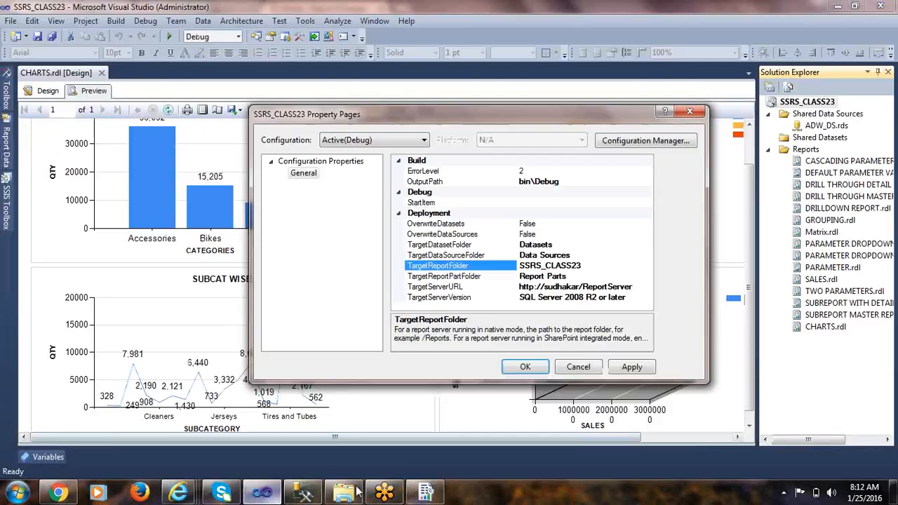
click(581, 255)
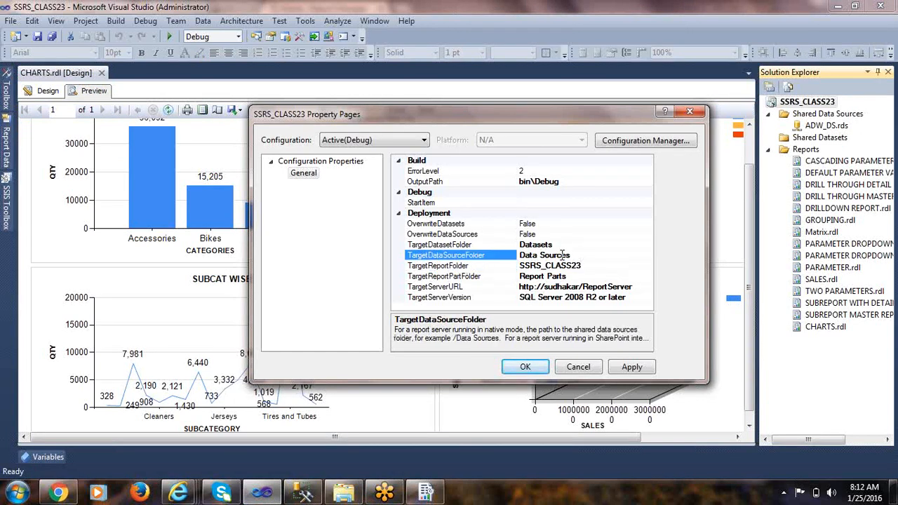
click(472, 223)
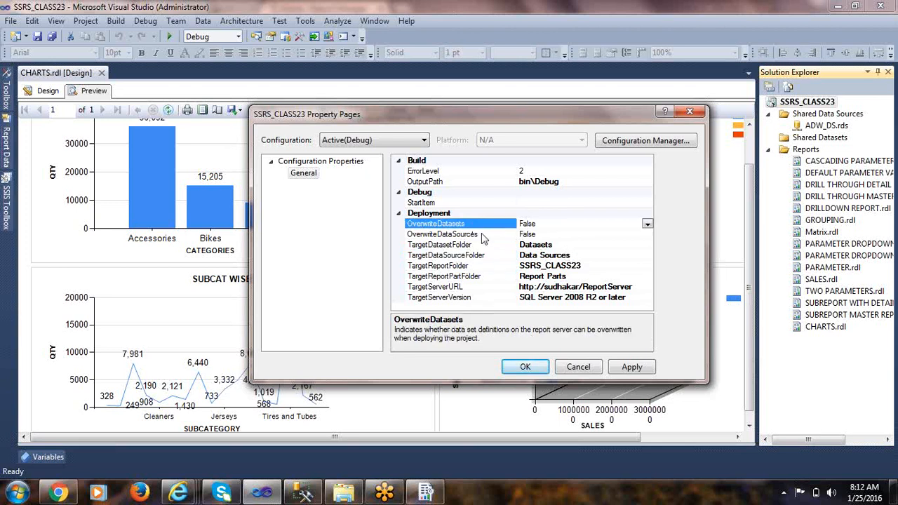
click(489, 235)
click(489, 223)
click(647, 224)
click(632, 235)
click(631, 237)
click(647, 236)
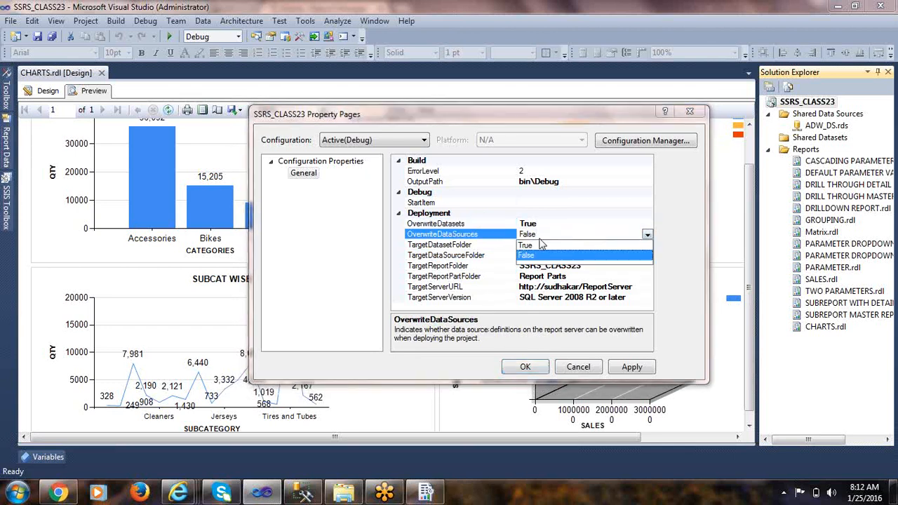
click(542, 245)
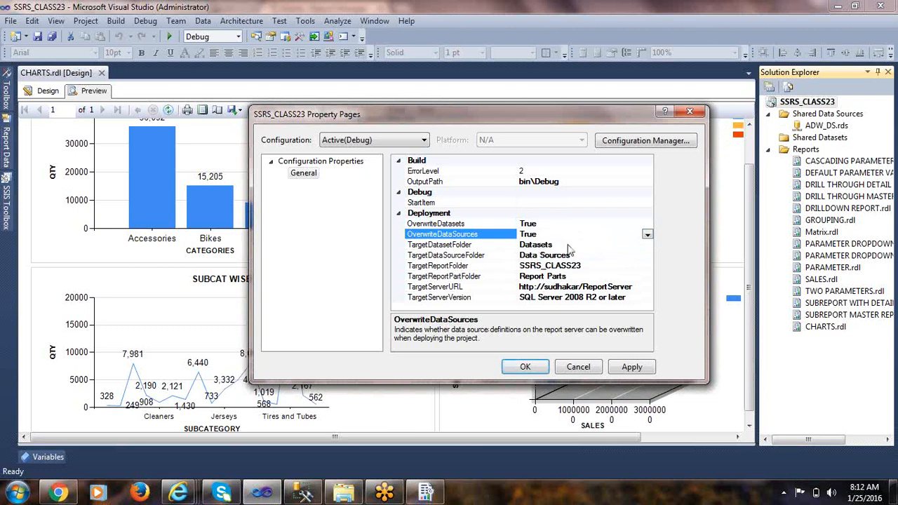
click(568, 244)
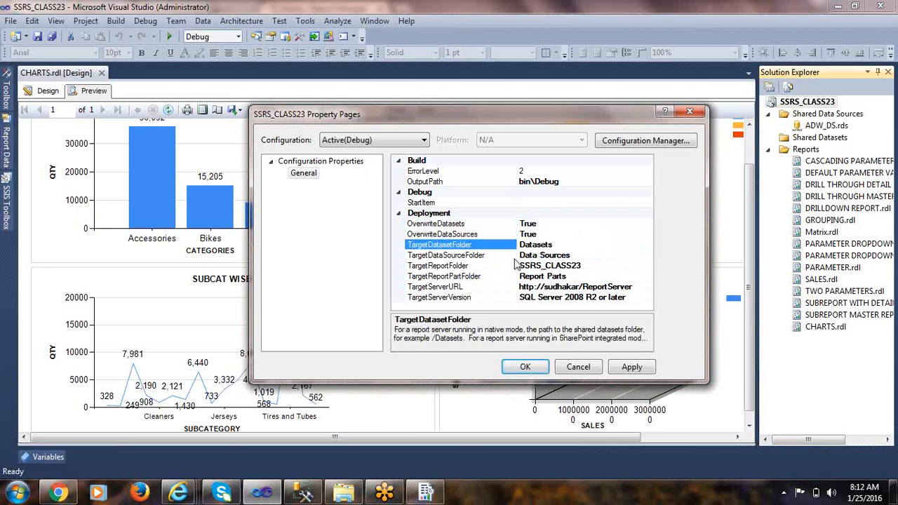
click(632, 367)
click(525, 366)
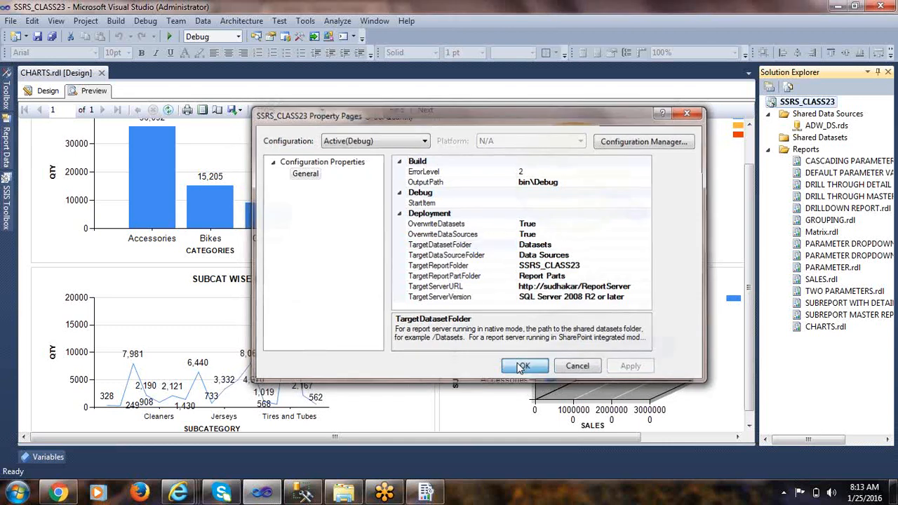
Step: Deploy the SSRS_CLASS23 project and check the target server address in the build output
right_click(798, 104)
click(639, 142)
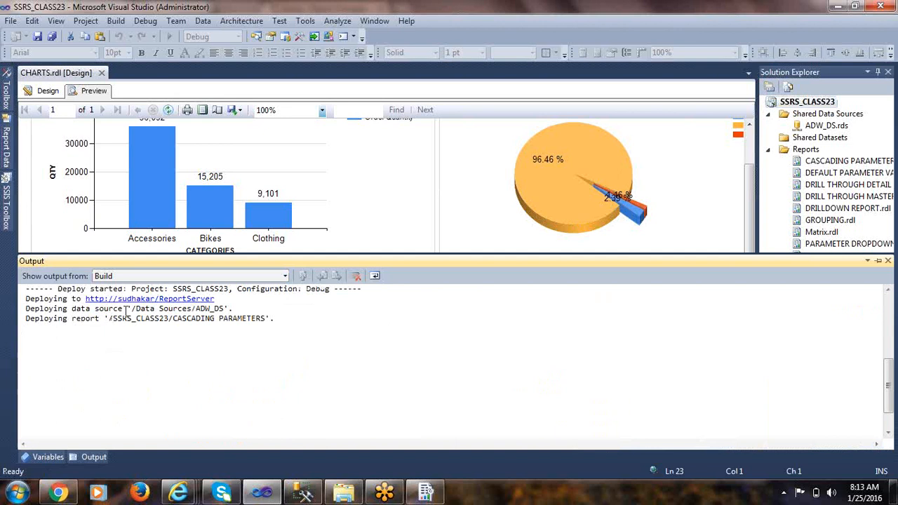
drag(216, 299, 85, 299)
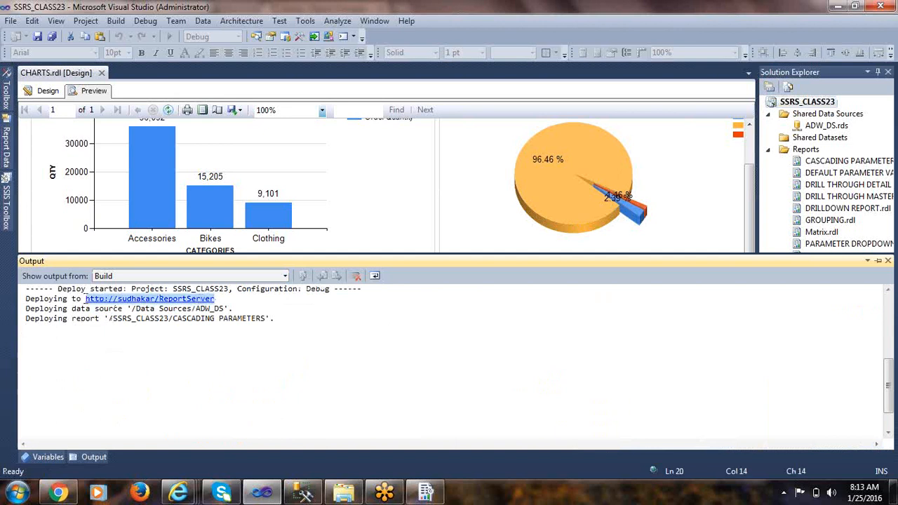
click(132, 319)
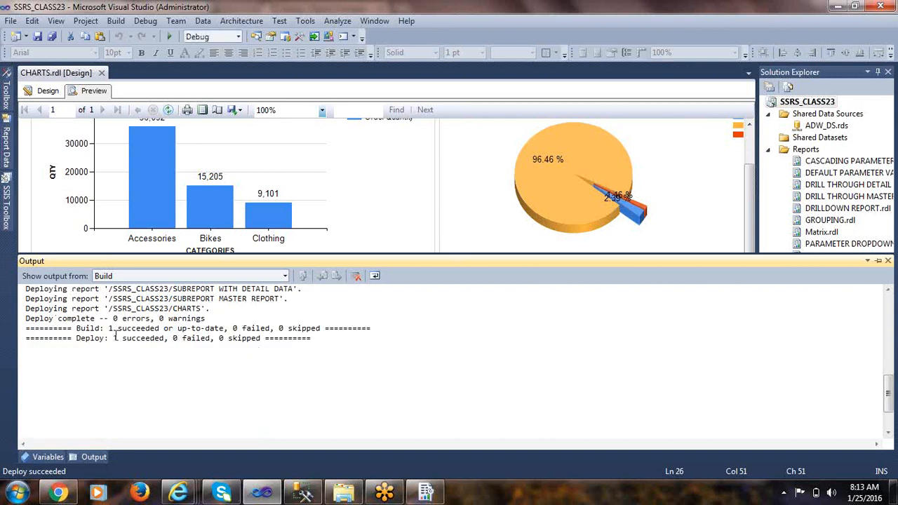
Step: Review the deployment output for the list of deployed reports and the error and warning summary
drag(114, 338, 224, 338)
click(292, 357)
scroll(294, 362, up, 3)
scroll(39, 418, down, 2)
drag(120, 368, 210, 368)
click(187, 395)
Step: Switch to Report Manager in Internet Explorer, refresh its Home page, and open the SSRS_CLASS23 folder, dismissing the advertisements
mouse_move(179, 497)
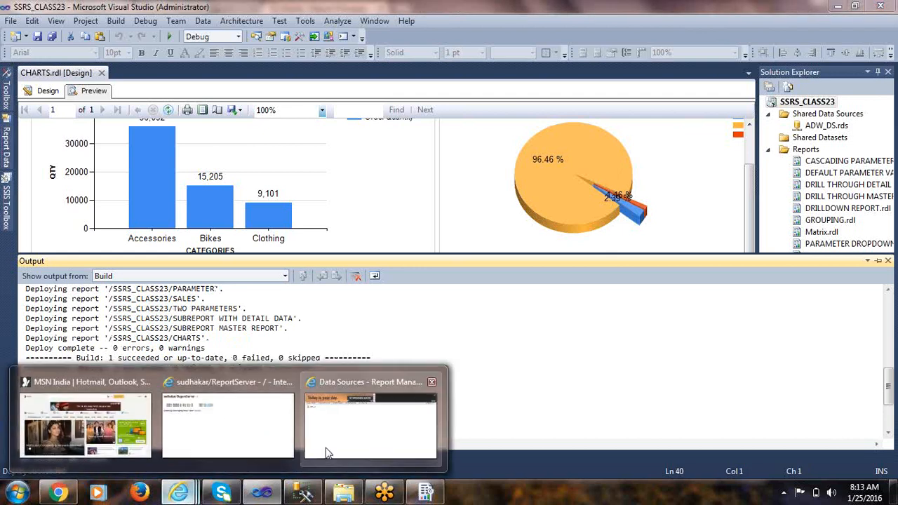
click(327, 452)
click(886, 49)
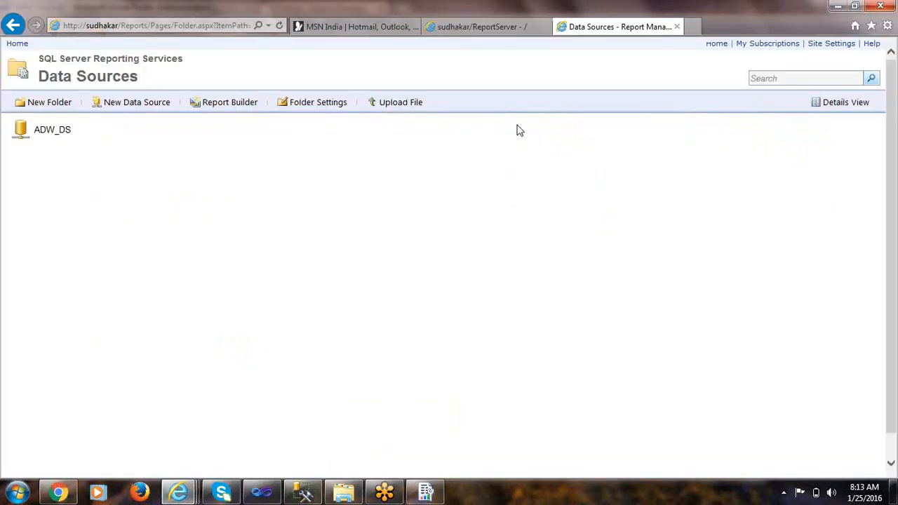
click(14, 40)
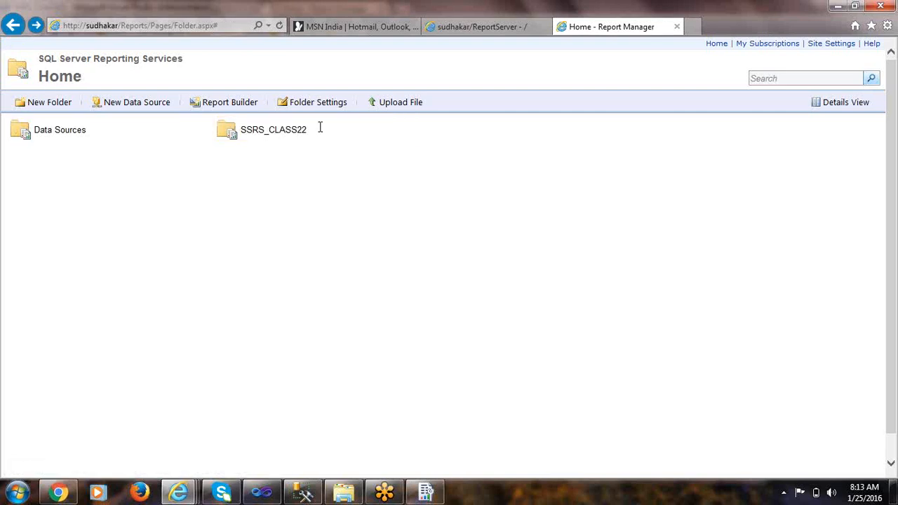
click(279, 26)
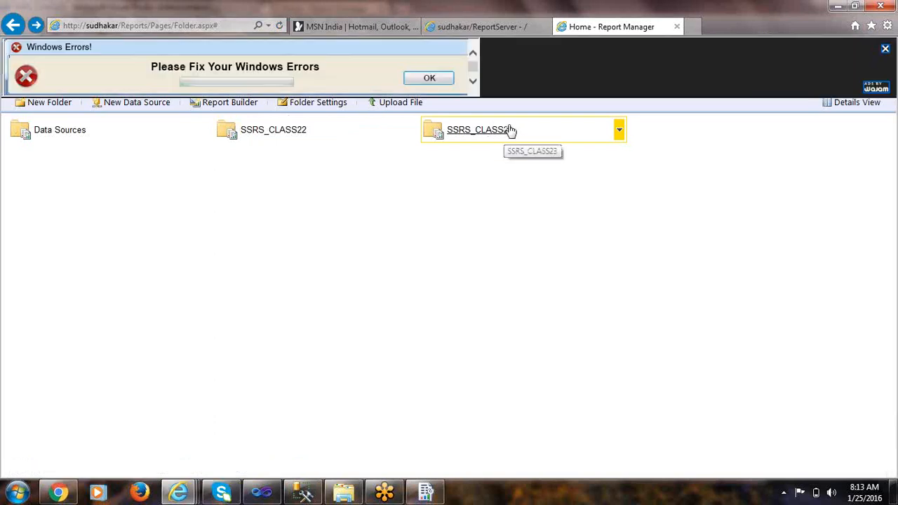
click(504, 134)
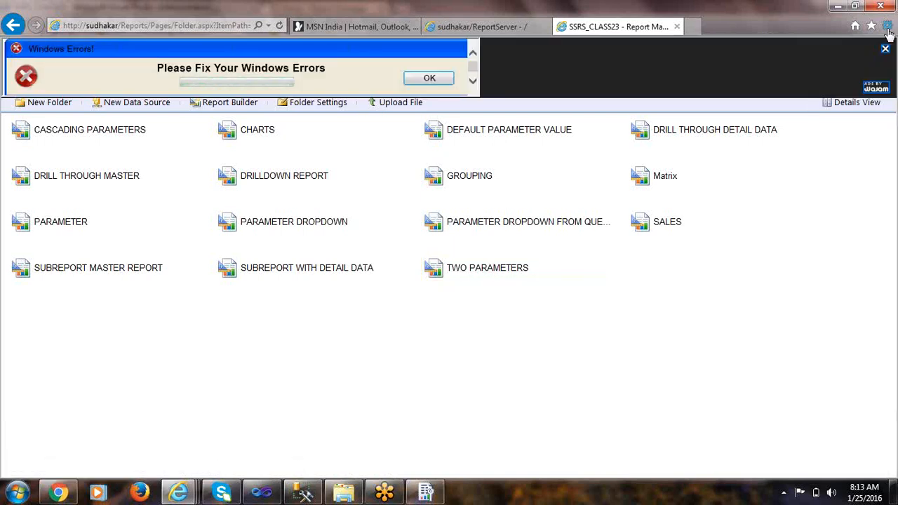
click(885, 49)
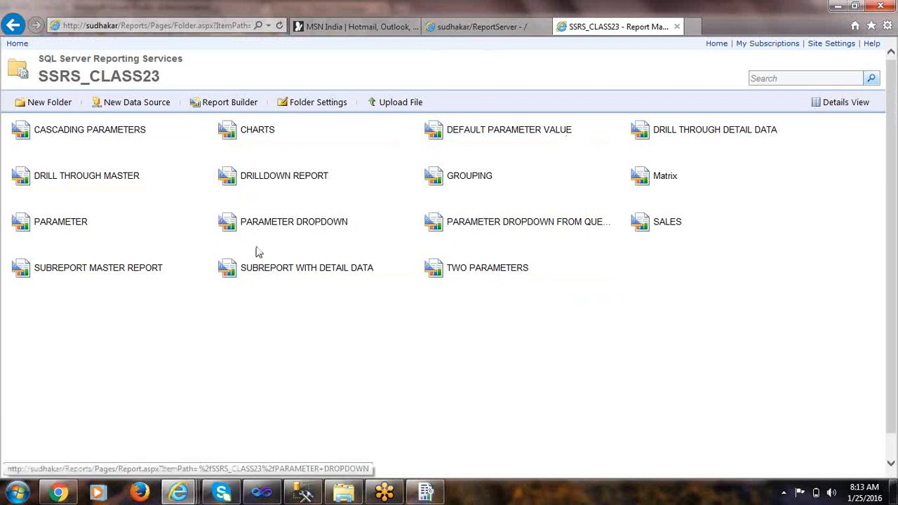
Step: Switch to Reporting Services Configuration Manager and close it
click(428, 492)
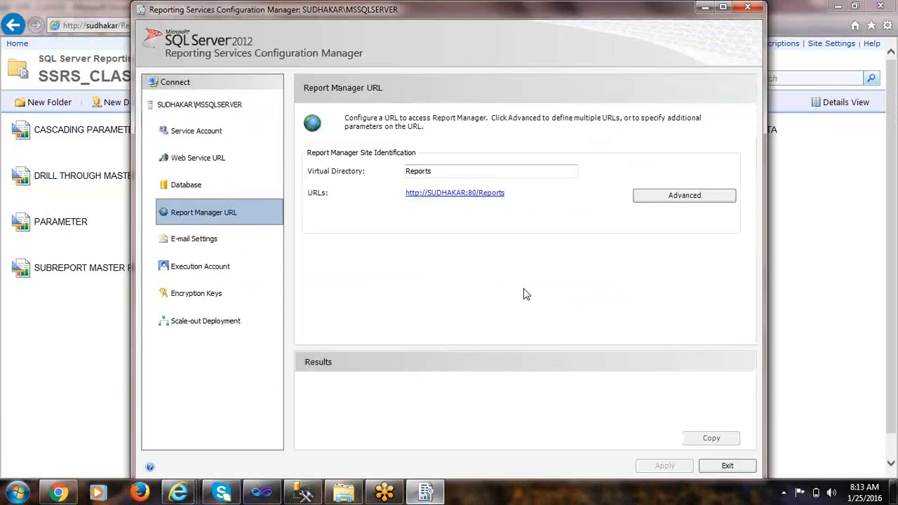
drag(525, 11, 402, 117)
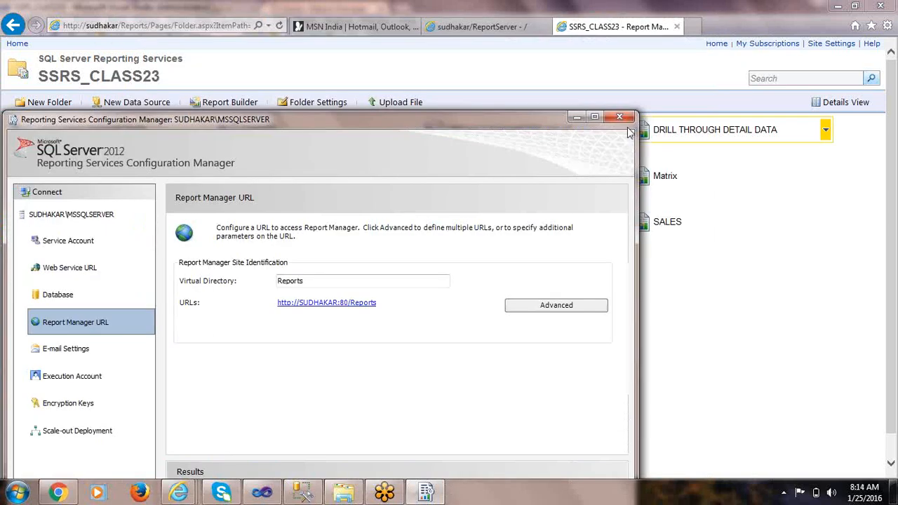
click(627, 115)
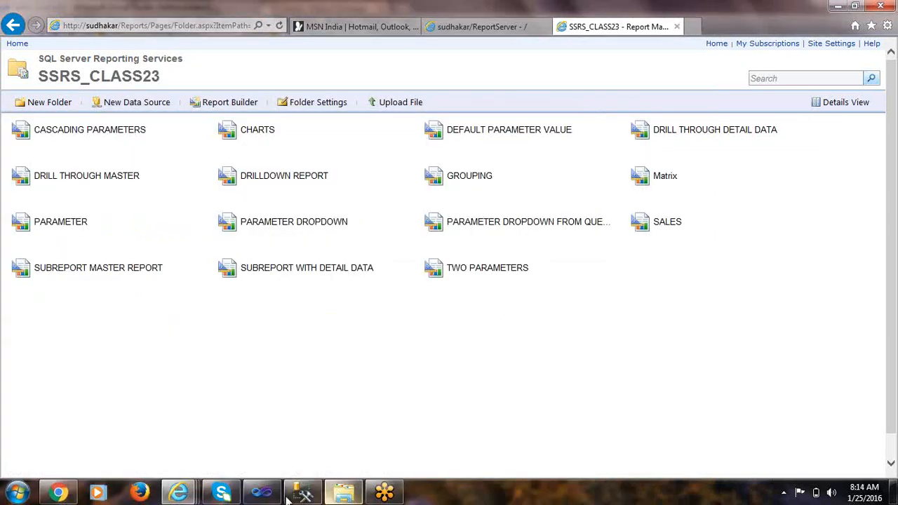
Step: Open the CASCADING PARAMETERS report and run it for category Bikes and subcategory Mountain Bikes, dismissing the advertisement
click(122, 134)
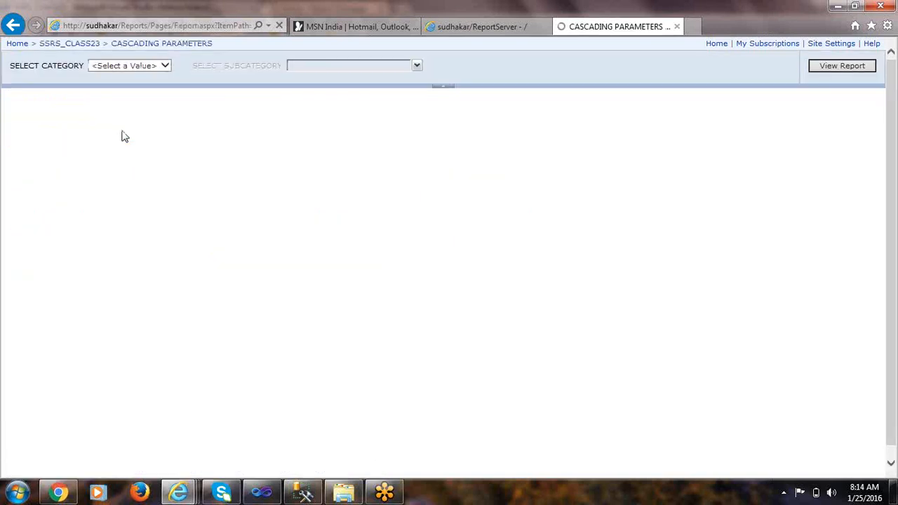
click(140, 66)
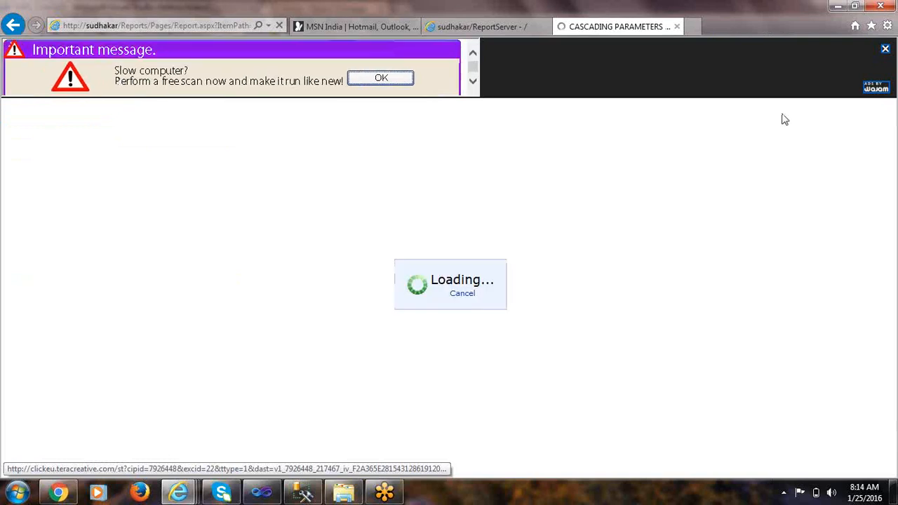
click(885, 48)
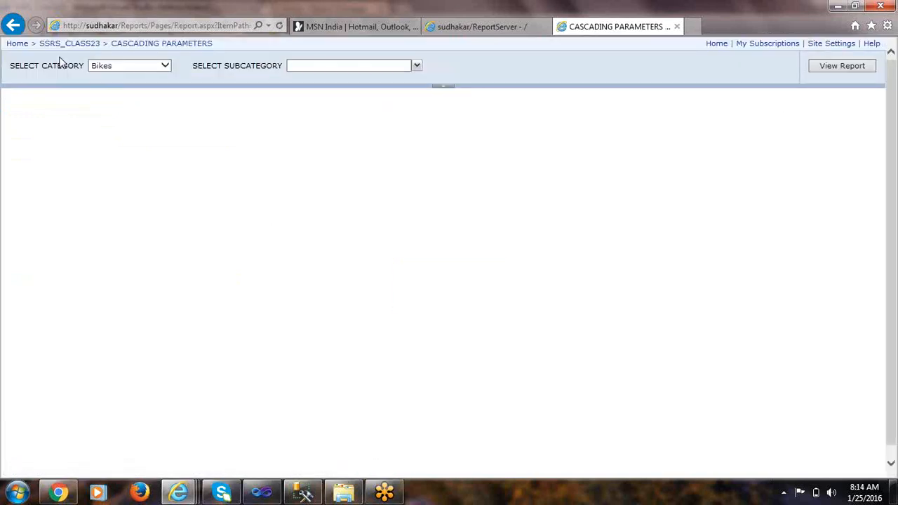
click(108, 67)
click(109, 66)
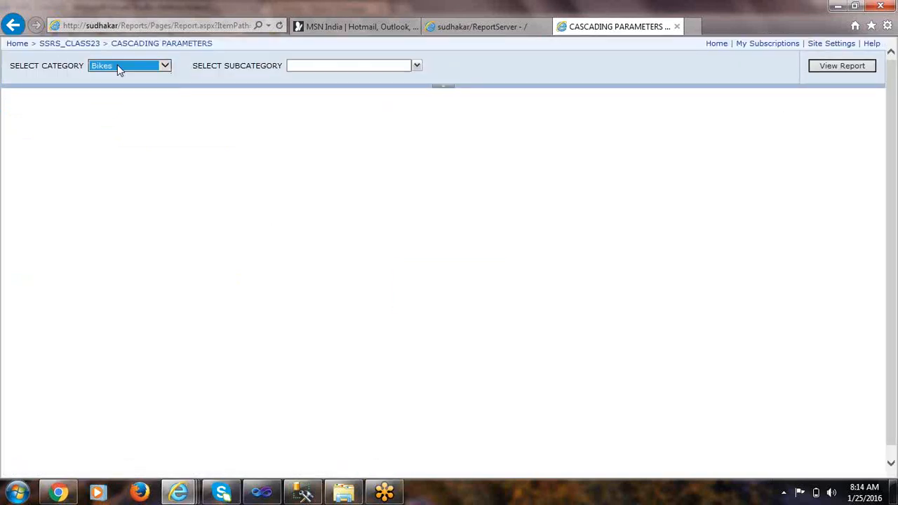
click(395, 71)
click(294, 93)
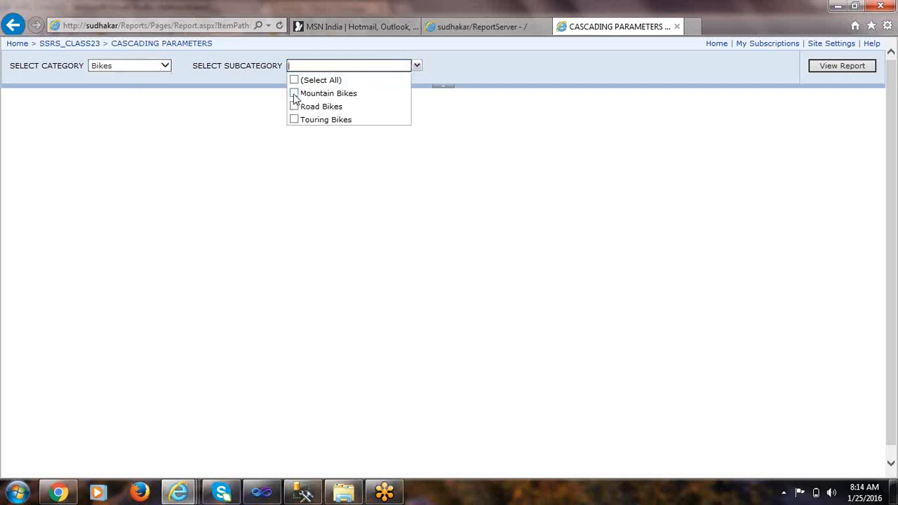
click(695, 175)
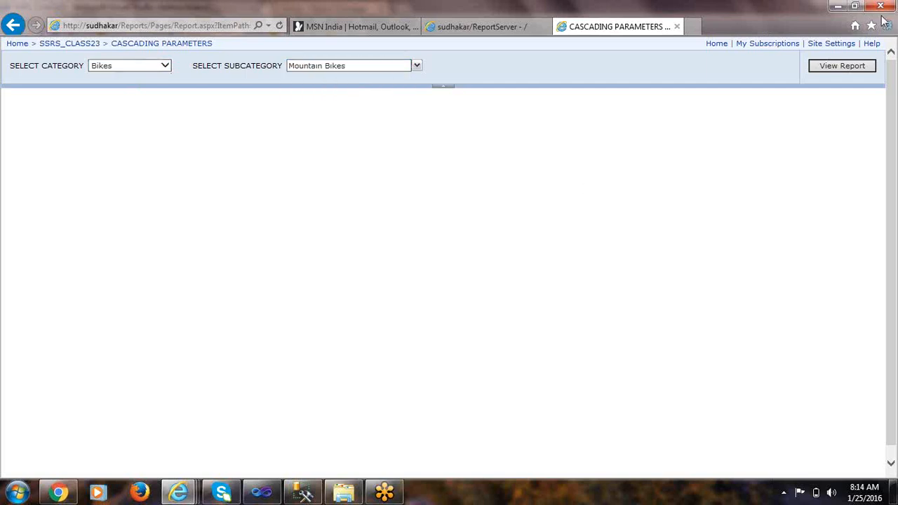
click(848, 65)
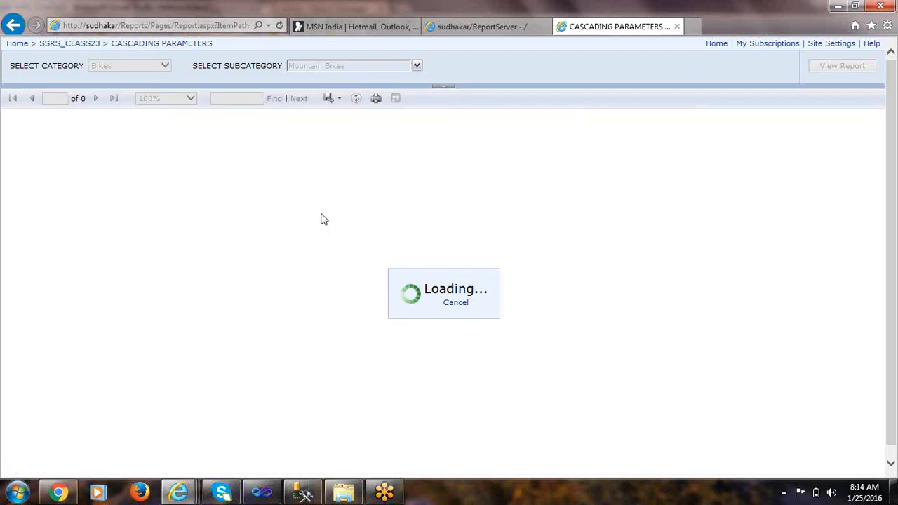
Step: Look through the report's first two pages and check the available export formats without exporting
scroll(280, 204, down, 5)
scroll(281, 203, up, 5)
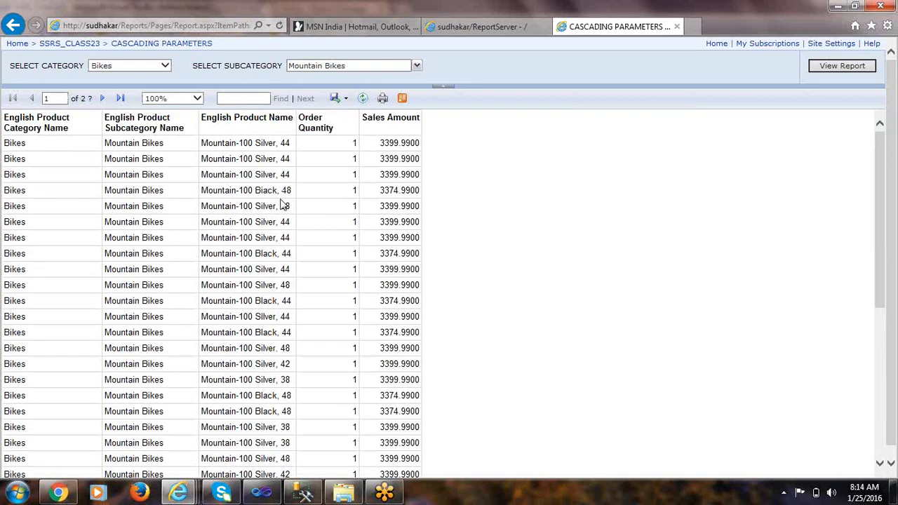
click(102, 98)
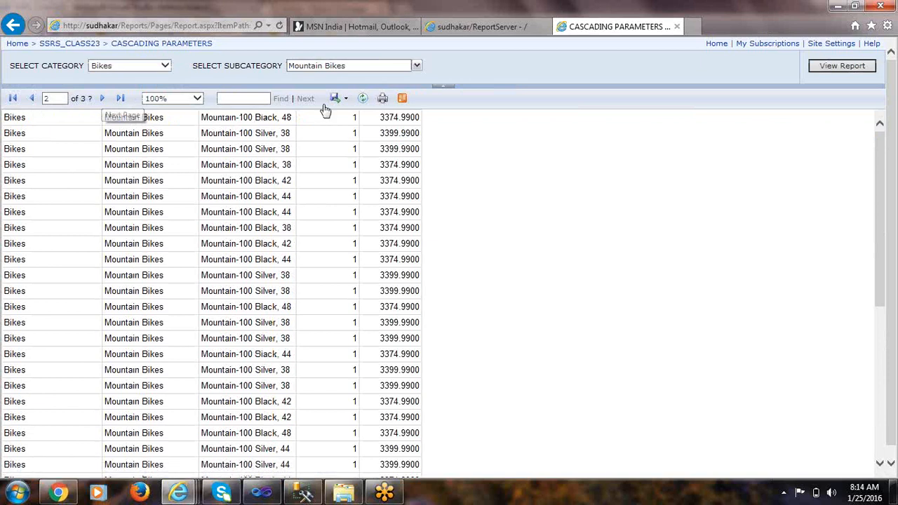
click(344, 98)
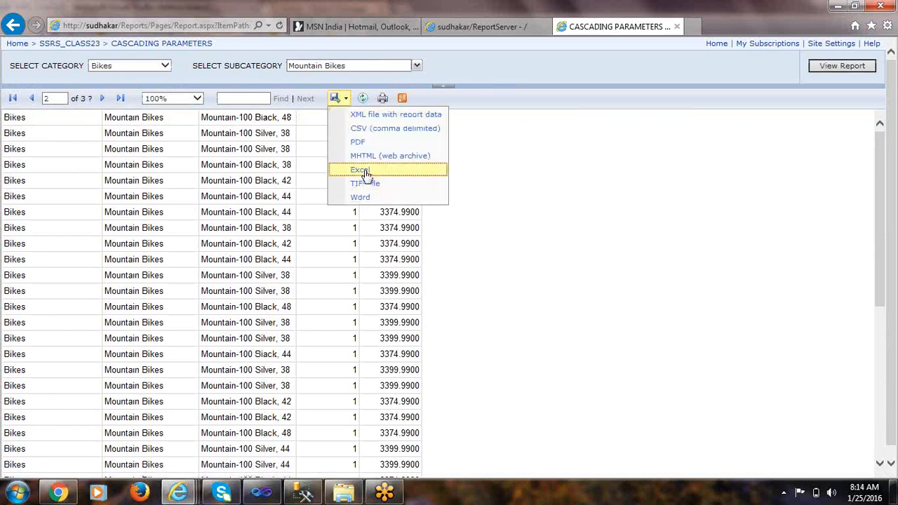
click(189, 192)
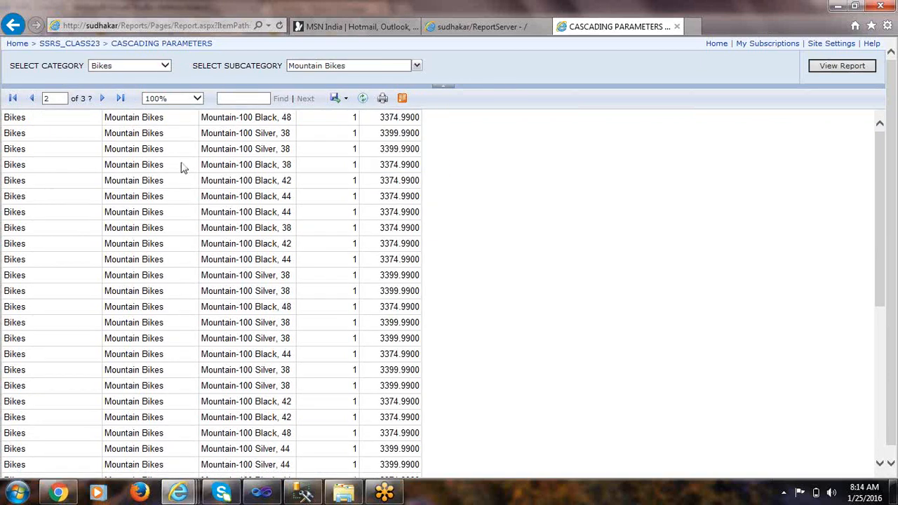
Step: Return to the SSRS_CLASS23 folder, view the CHARTS report with the advertisement dismissed, and briefly check the ReportServer directory page
click(70, 44)
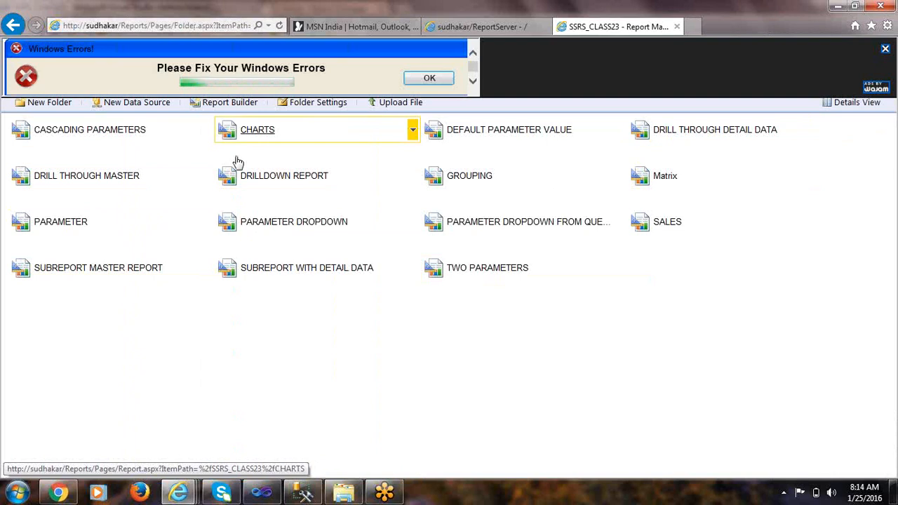
click(256, 130)
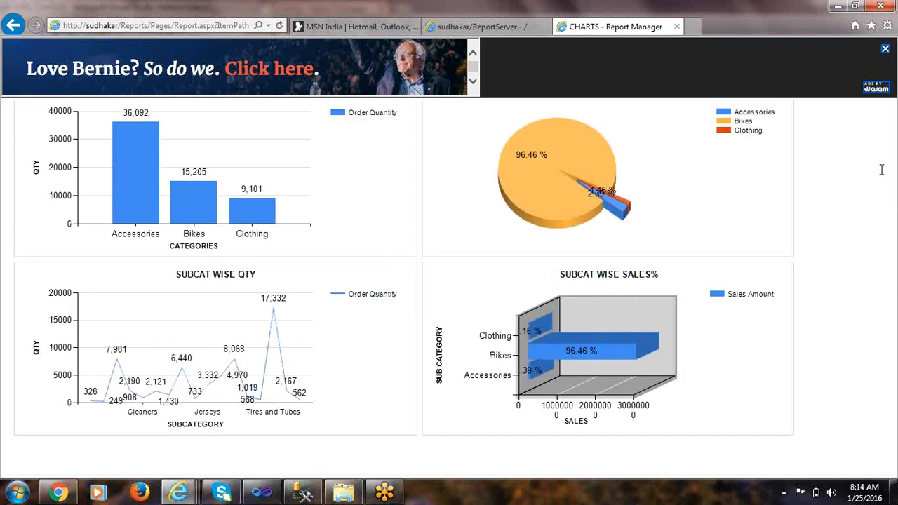
click(886, 49)
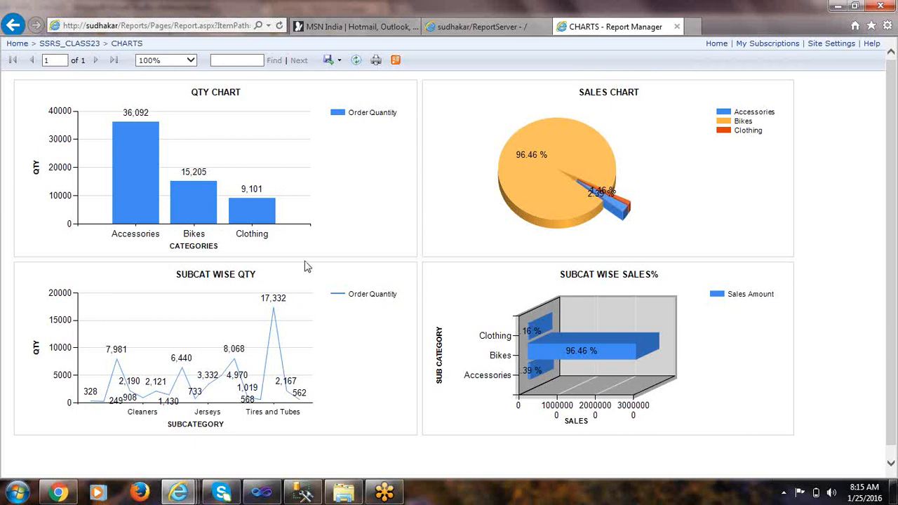
click(479, 31)
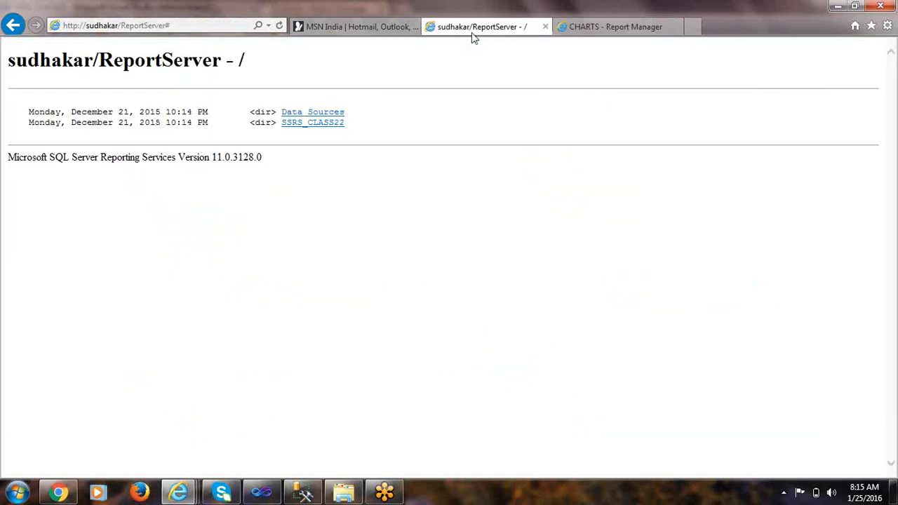
click(582, 30)
Step: Return to the SSRS_CLASS23 folder and open the management properties of DRILLDOWN REPORT, dismissing the advertisement
click(68, 43)
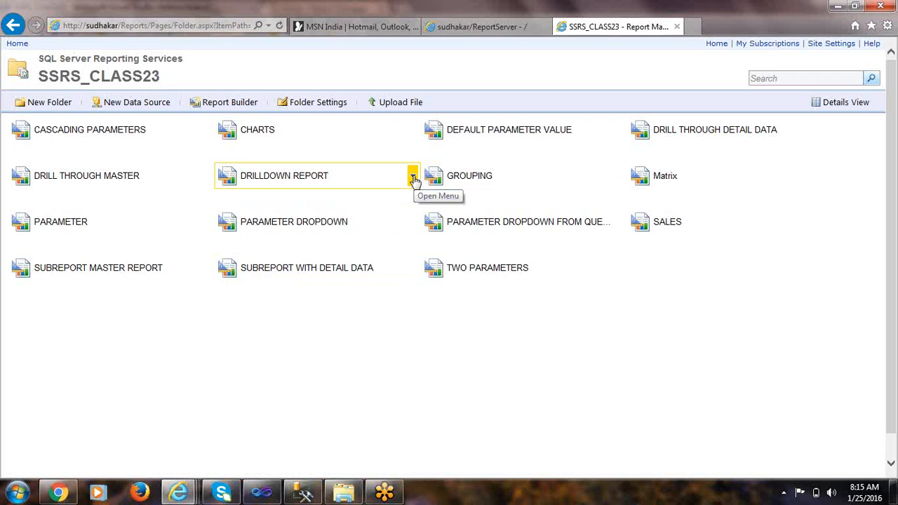
click(414, 179)
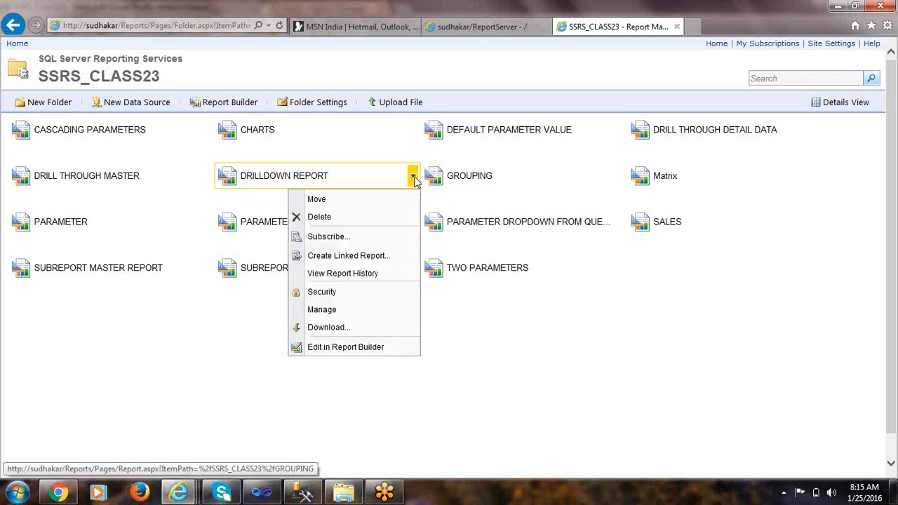
click(335, 309)
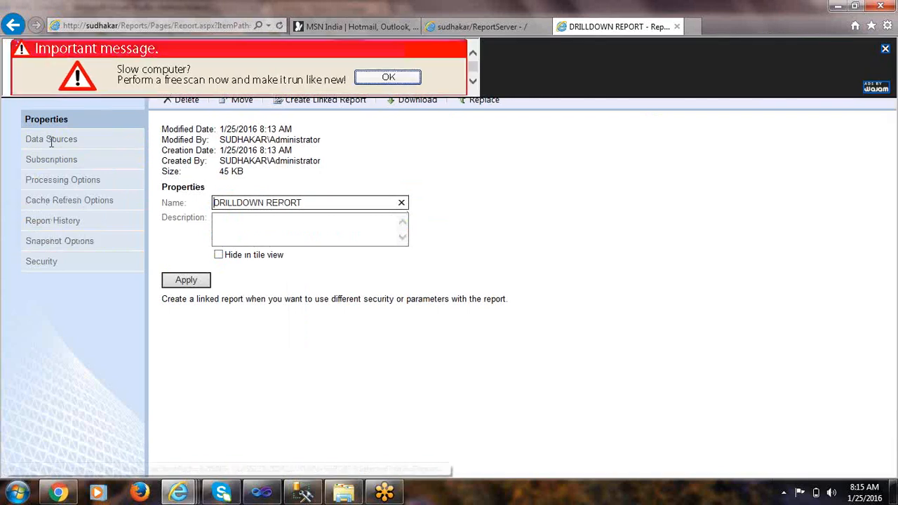
click(885, 50)
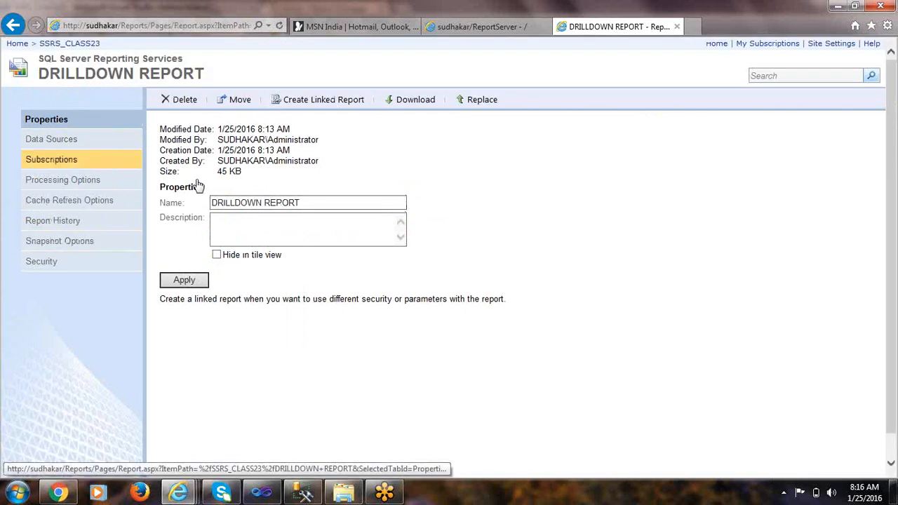